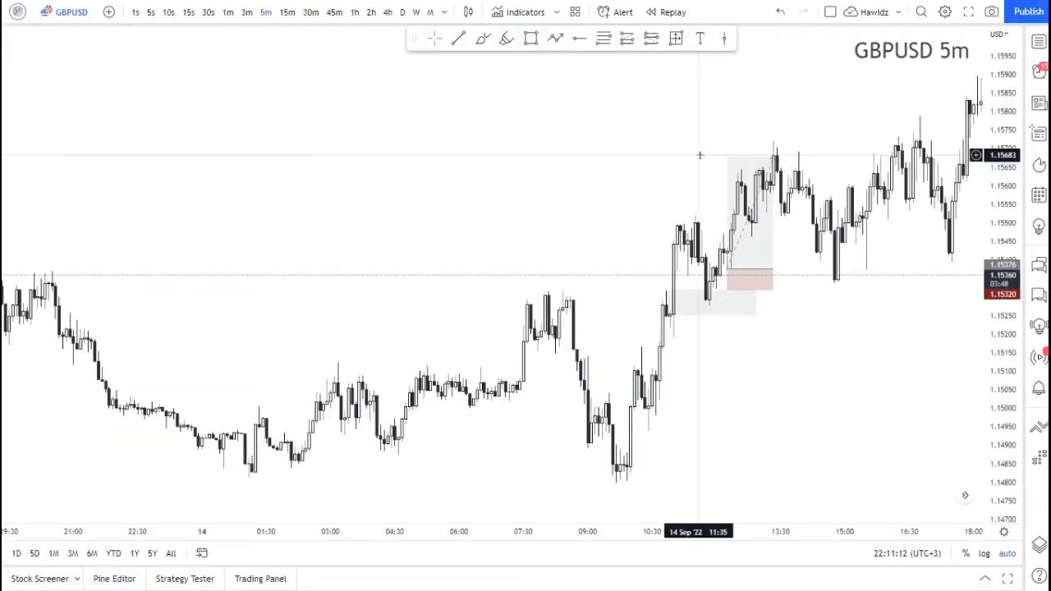
- Examine the 14 September price action around the marked long position on the 5-minute GBPUSD chart
left_click_drag(675, 139, 451, 139)
scroll(669, 296, "up", 2)
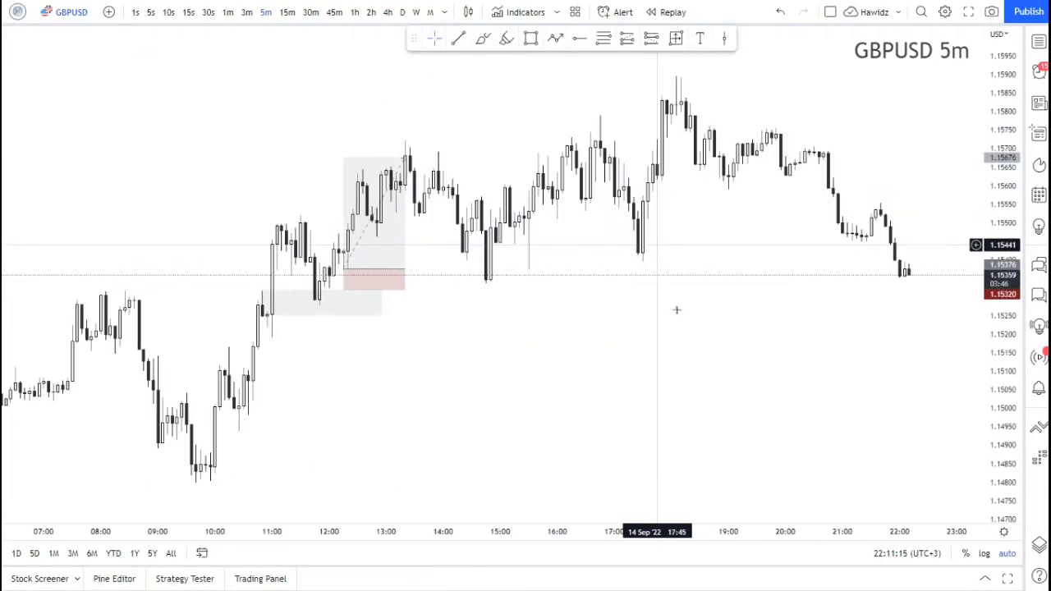
scroll(669, 301, "up", 1)
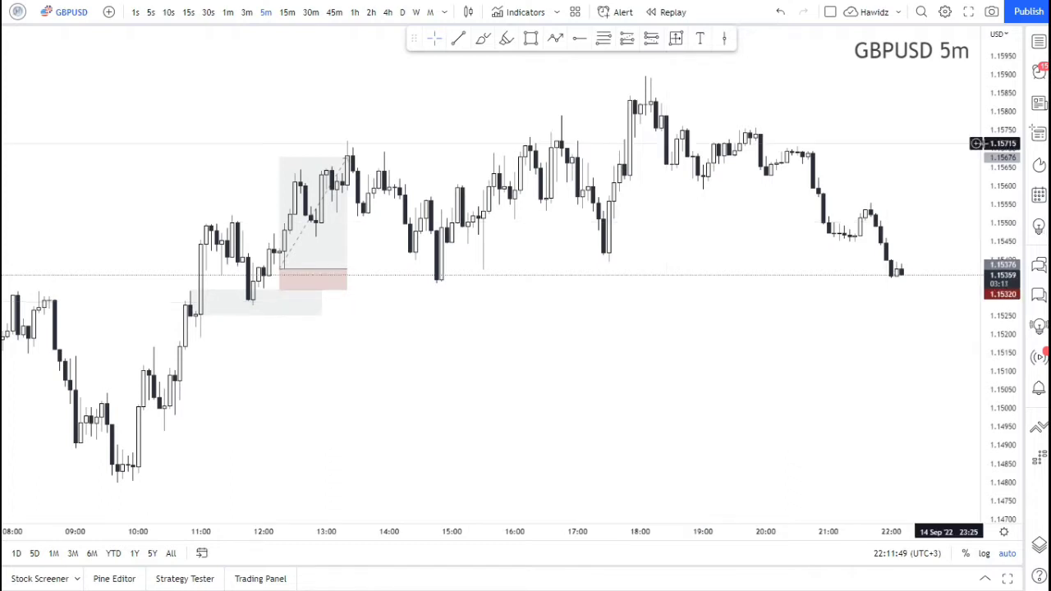
scroll(413, 403, "down", 2)
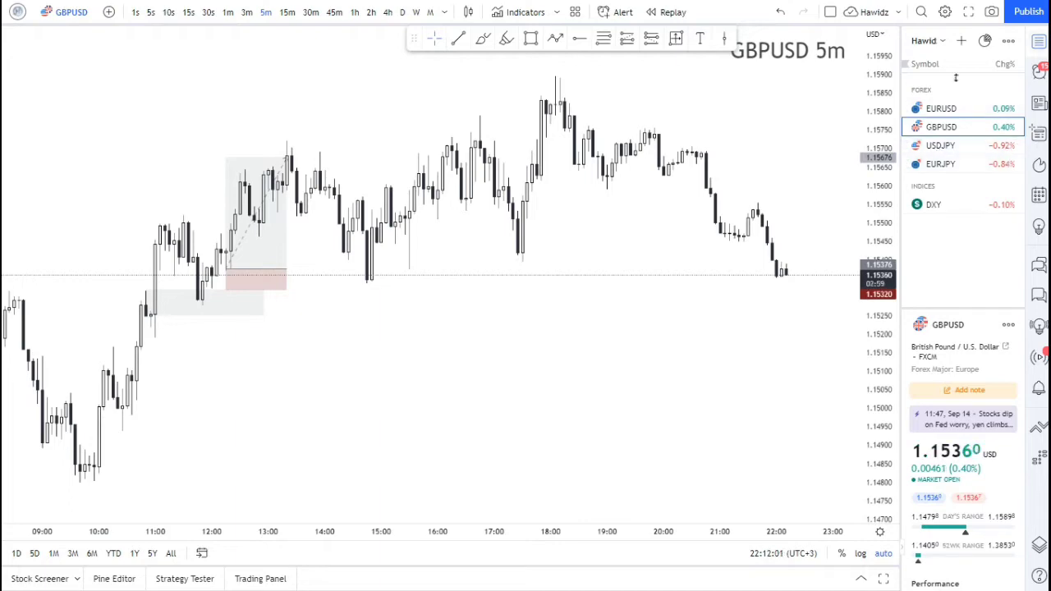
left_click(1038, 42)
scroll(542, 289, "down", 5)
scroll(542, 289, "up", 5)
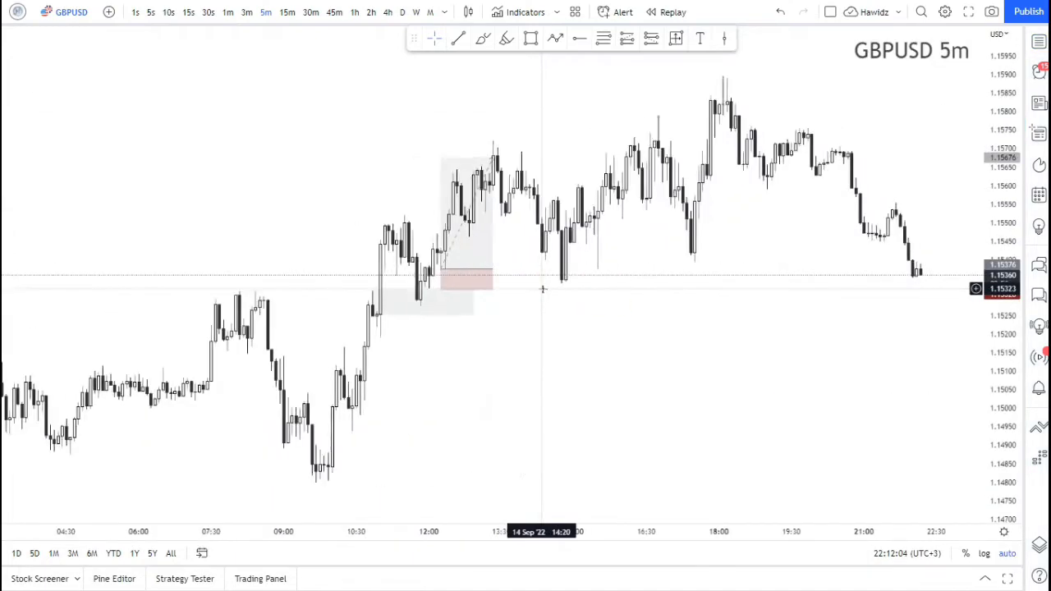
scroll(541, 289, "up", 3)
left_click_drag(626, 271, 556, 287)
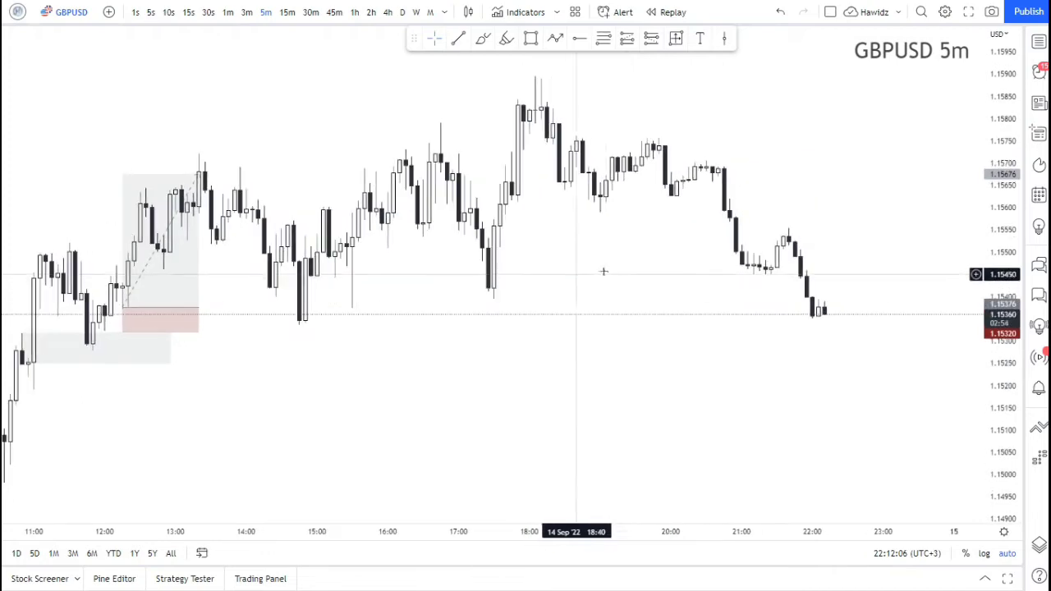
scroll(577, 308, "up", 2)
scroll(579, 307, "down", 2)
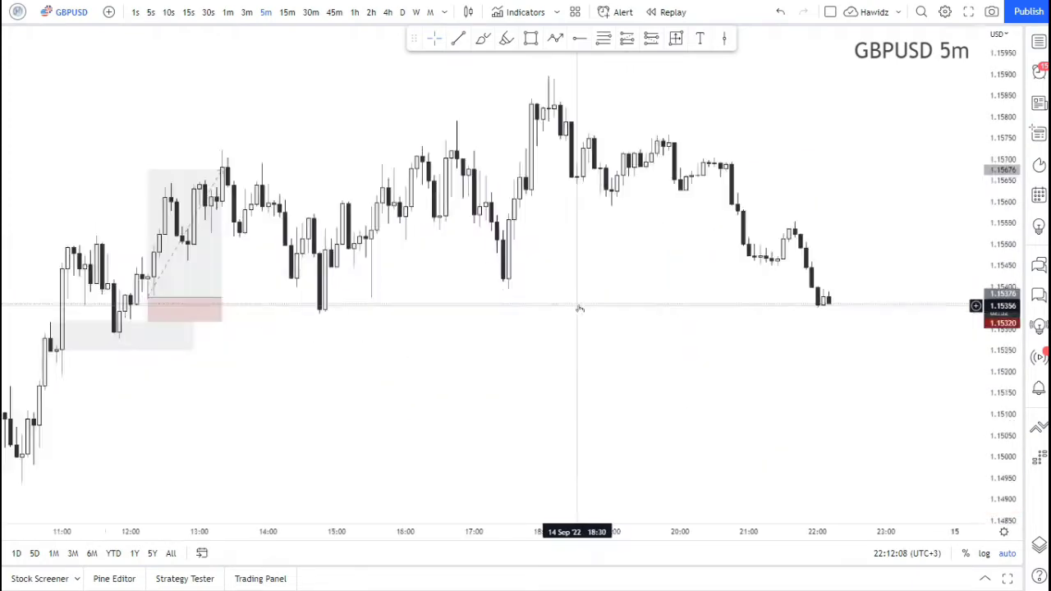
scroll(577, 306, "down", 3)
scroll(576, 304, "up", 2)
scroll(576, 303, "up", 2)
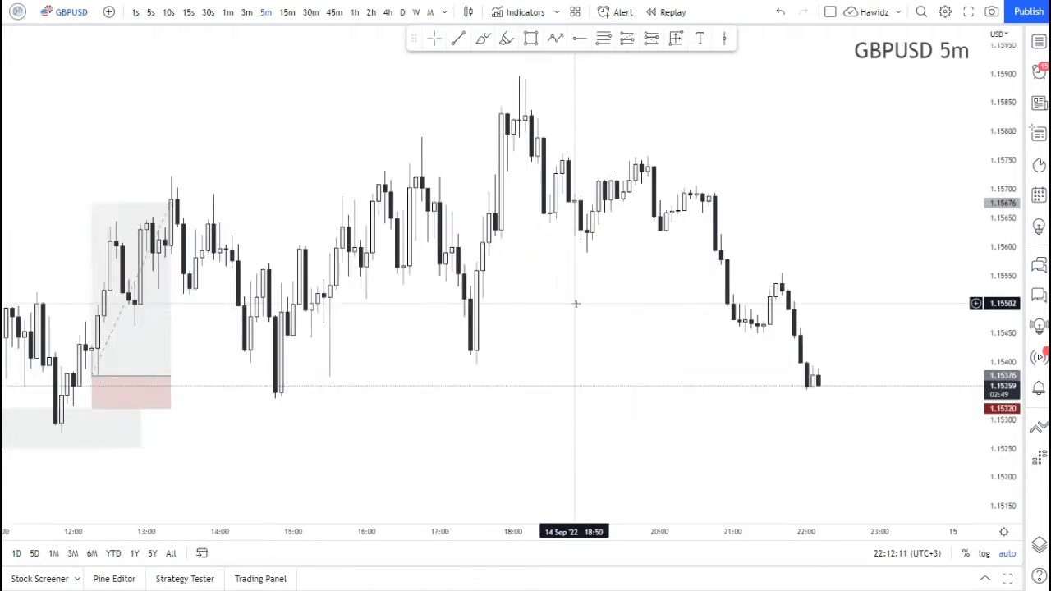
left_click_drag(485, 299, 627, 294)
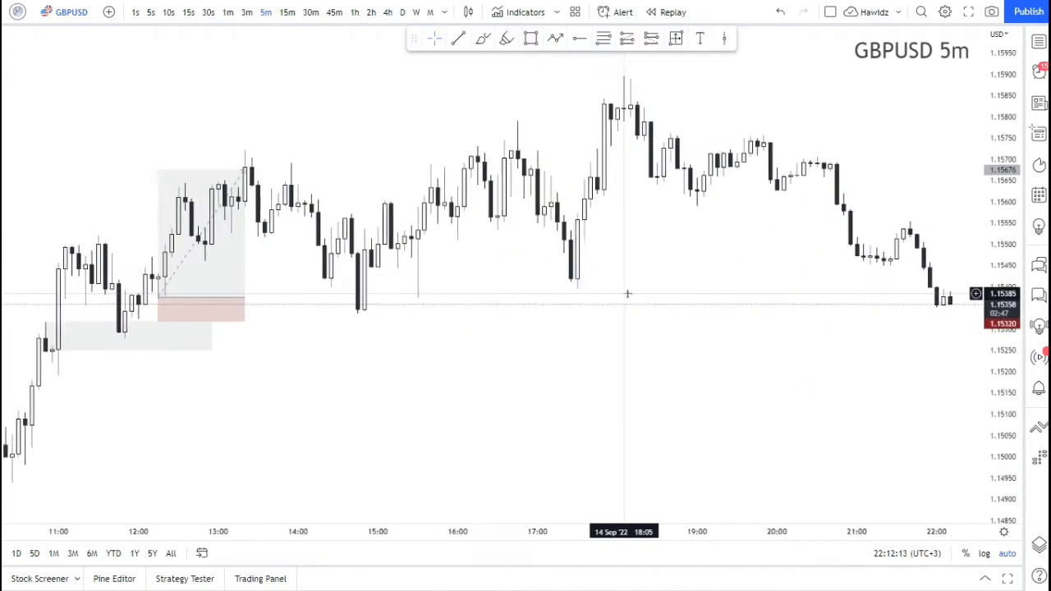
scroll(628, 294, "up", 1)
scroll(628, 293, "down", 3)
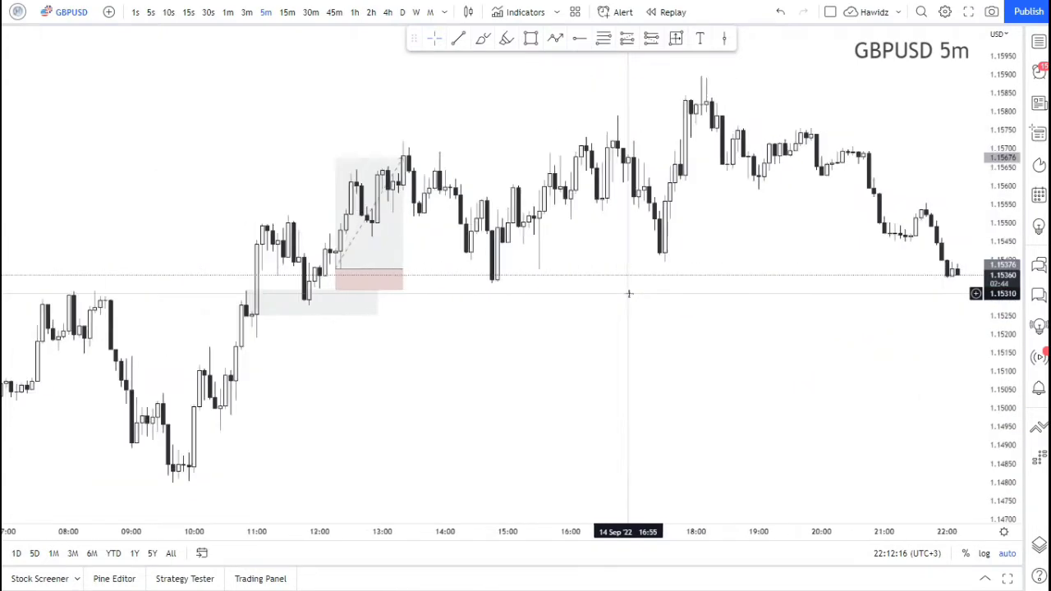
scroll(628, 293, "up", 3)
left_click_drag(704, 286, 596, 292)
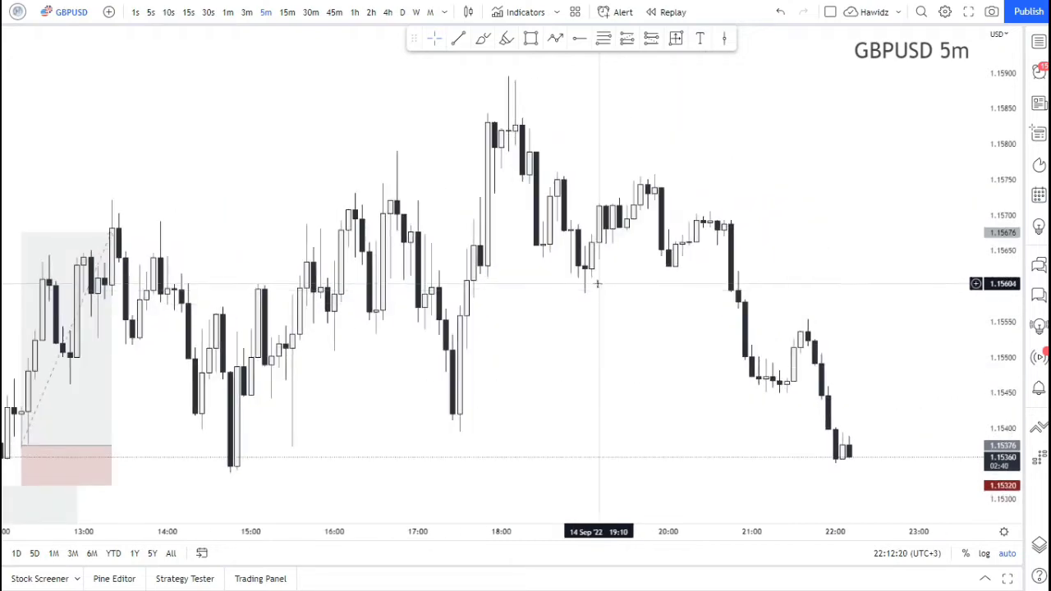
scroll(535, 321, "down", 2)
scroll(535, 321, "up", 1)
scroll(534, 321, "down", 1)
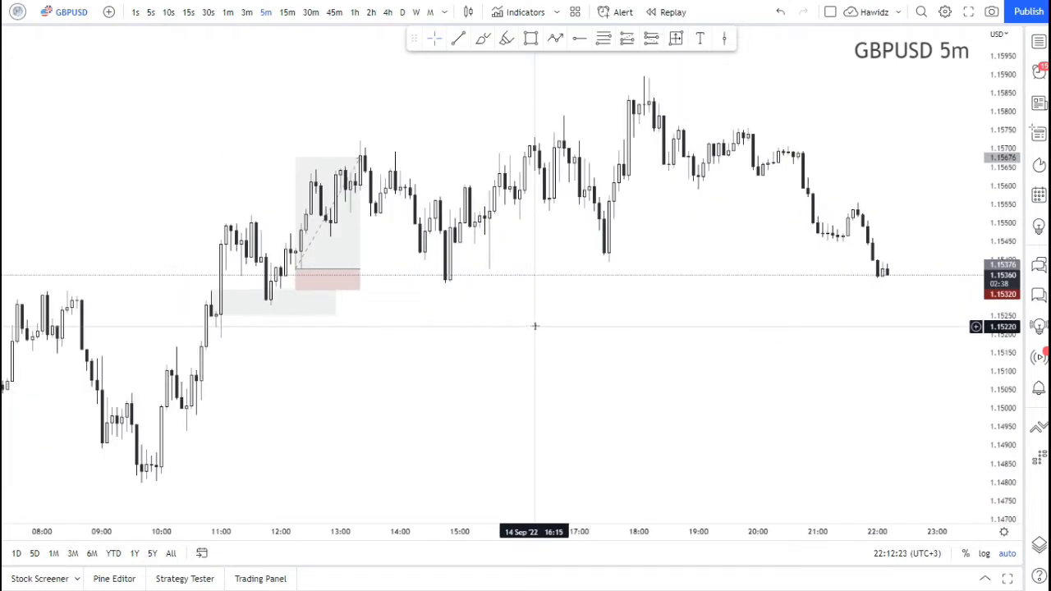
scroll(536, 337, "down", 3)
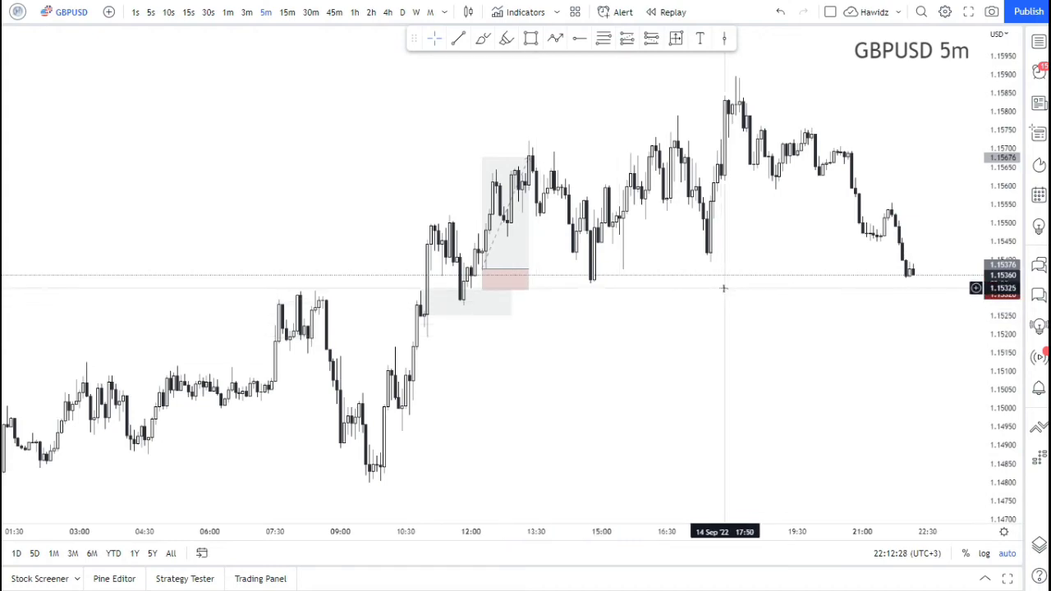
- Review the wider 5-minute price swings from 6 to 14 September, including the sharp 13 September drop
scroll(715, 287, "down", 5)
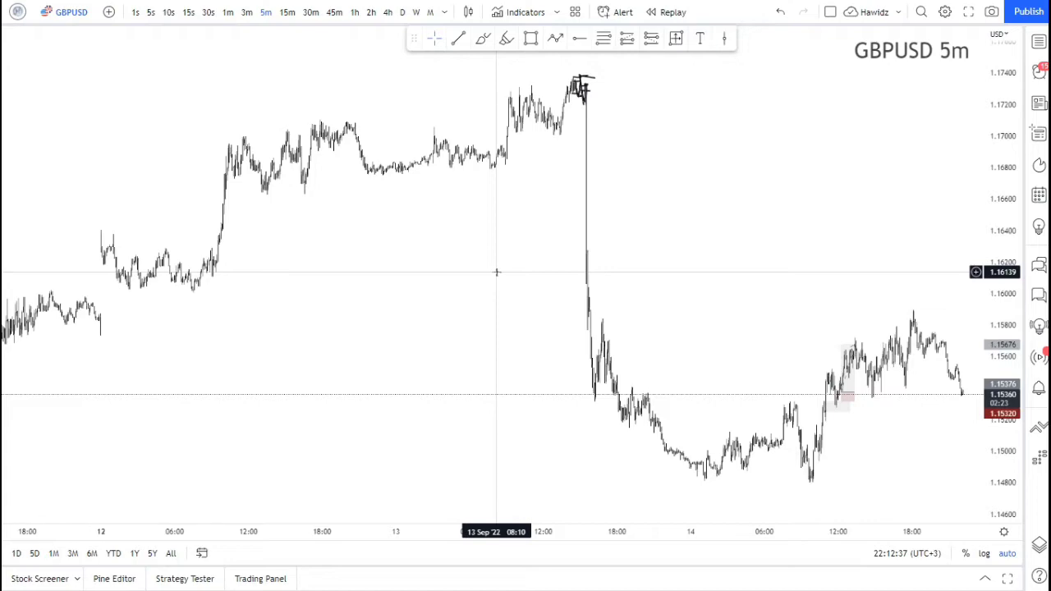
scroll(497, 272, "down", 3)
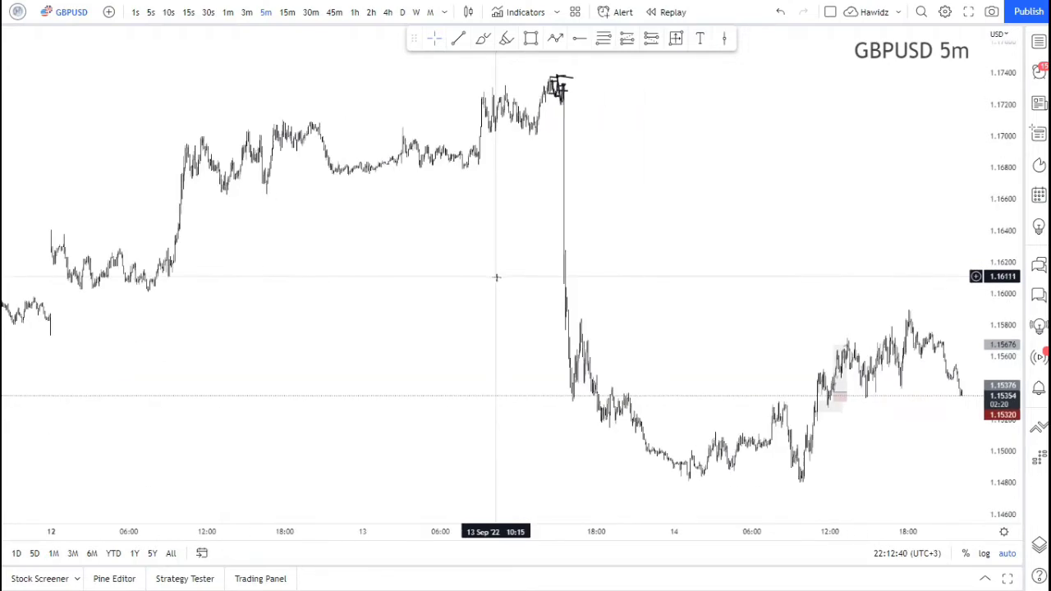
scroll(498, 282, "down", 5)
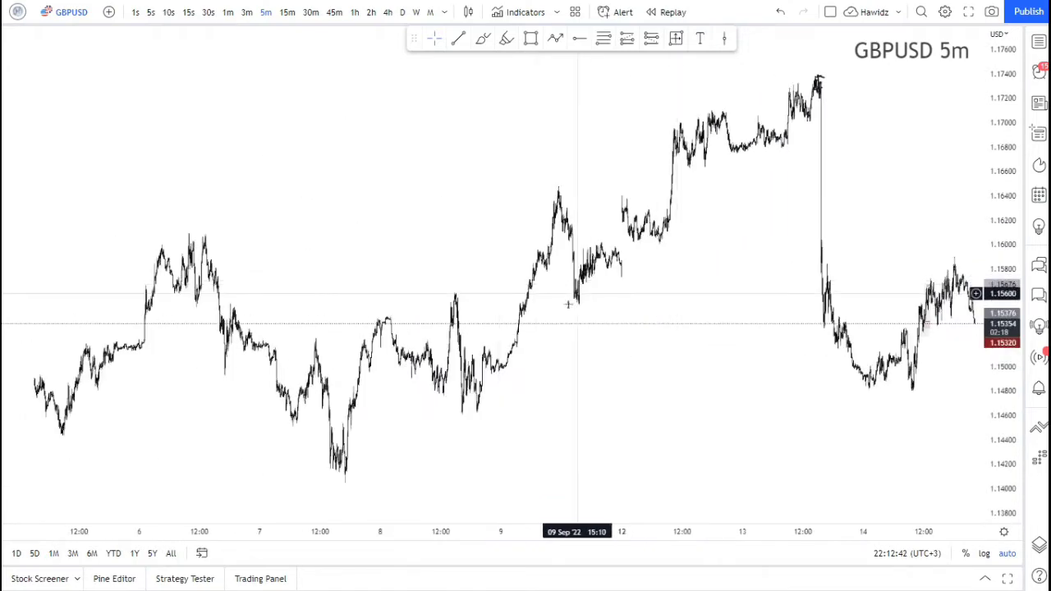
scroll(572, 300, "down", 1)
scroll(567, 303, "up", 1)
left_click_drag(753, 277, 363, 307)
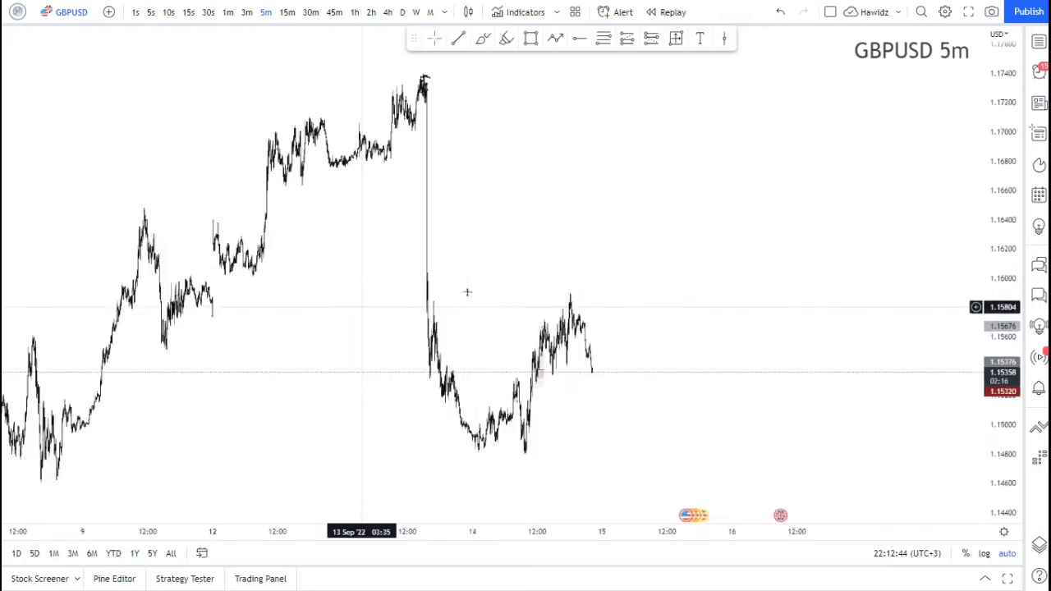
scroll(462, 292, "up", 6)
left_click_drag(384, 269, 645, 265)
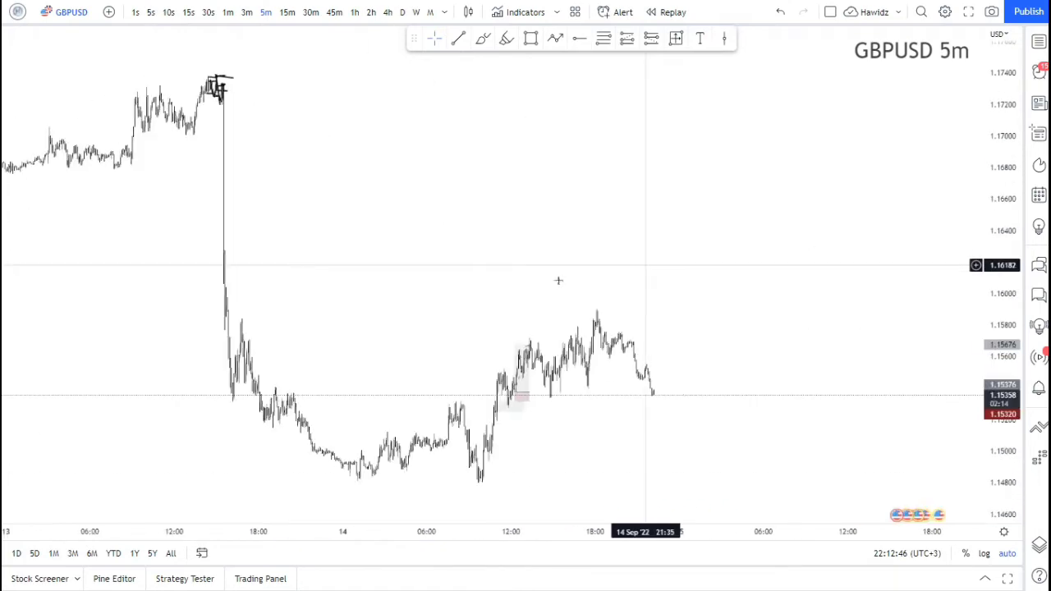
left_click_drag(558, 279, 657, 270)
scroll(549, 290, "up", 6)
scroll(617, 359, "up", 2)
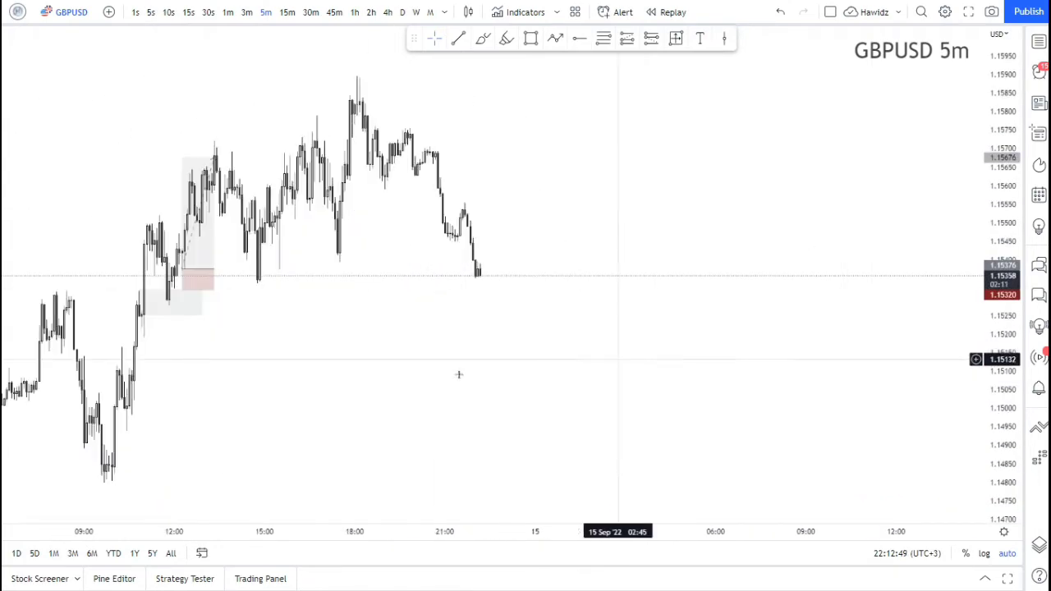
left_click_drag(490, 368, 796, 326)
scroll(796, 326, "down", 3)
scroll(795, 325, "up", 3)
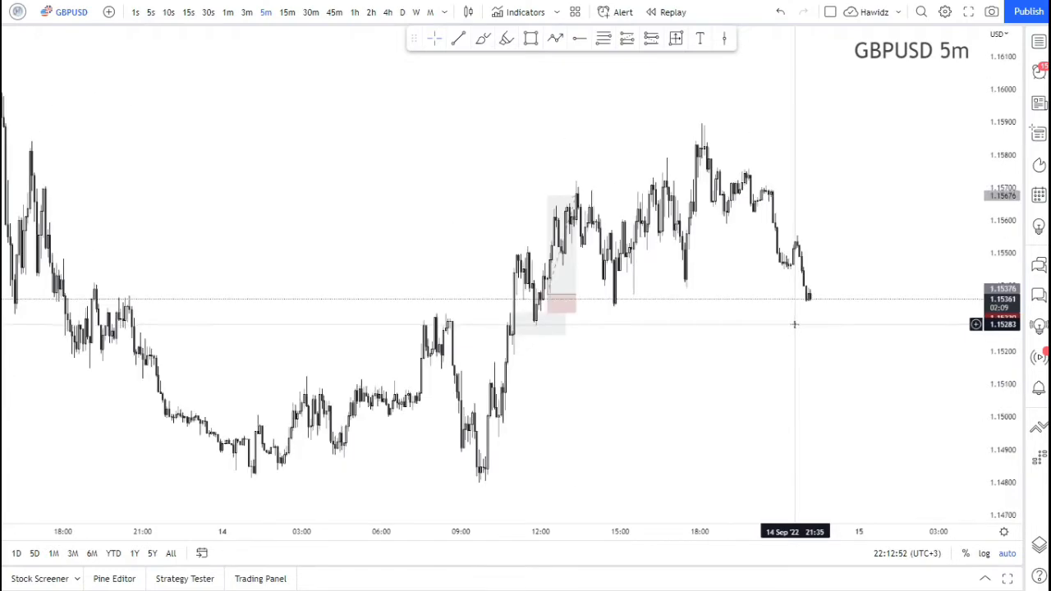
scroll(354, 134, "down", 5)
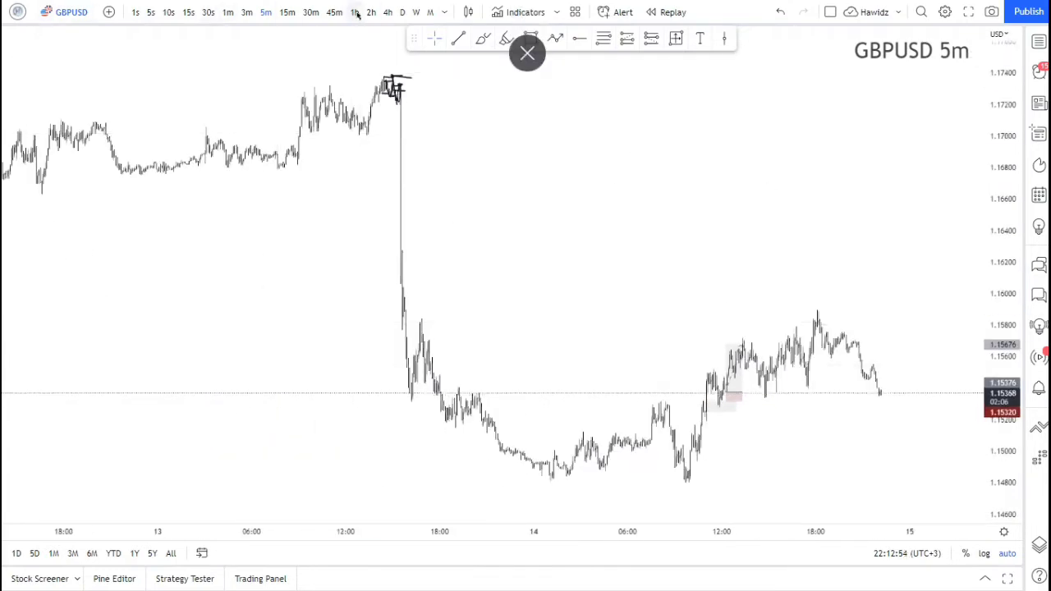
- Switch the GBPUSD chart to the daily timeframe and frame the June to September decline around the grey zone
left_click(386, 12)
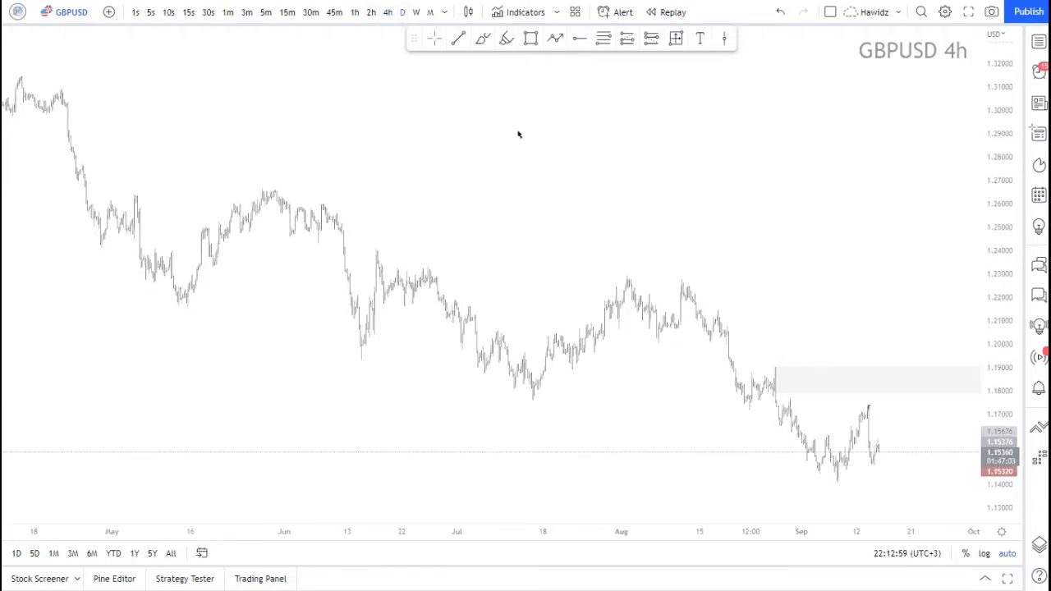
scroll(528, 141, "up", 15)
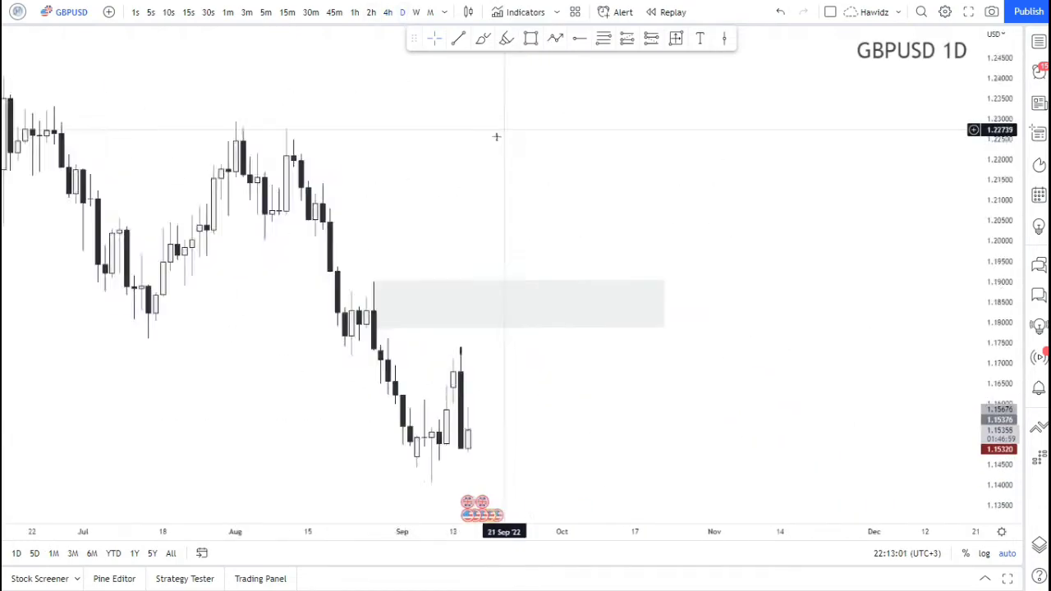
scroll(465, 167, "down", 6)
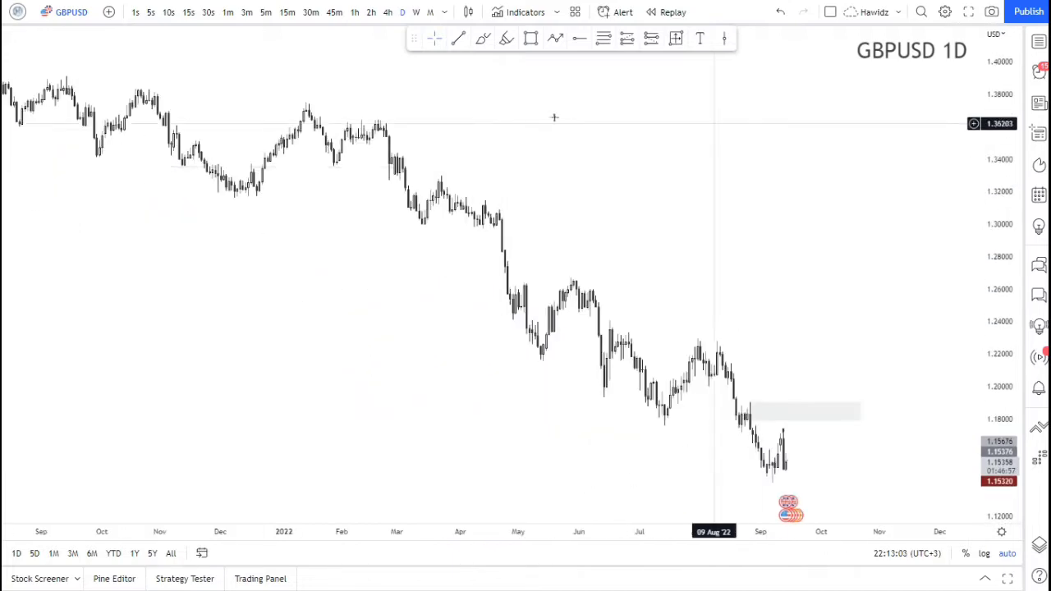
left_click_drag(714, 123, 554, 118)
scroll(556, 123, "up", 3)
left_click_drag(681, 150, 542, 153)
scroll(492, 156, "up", 4)
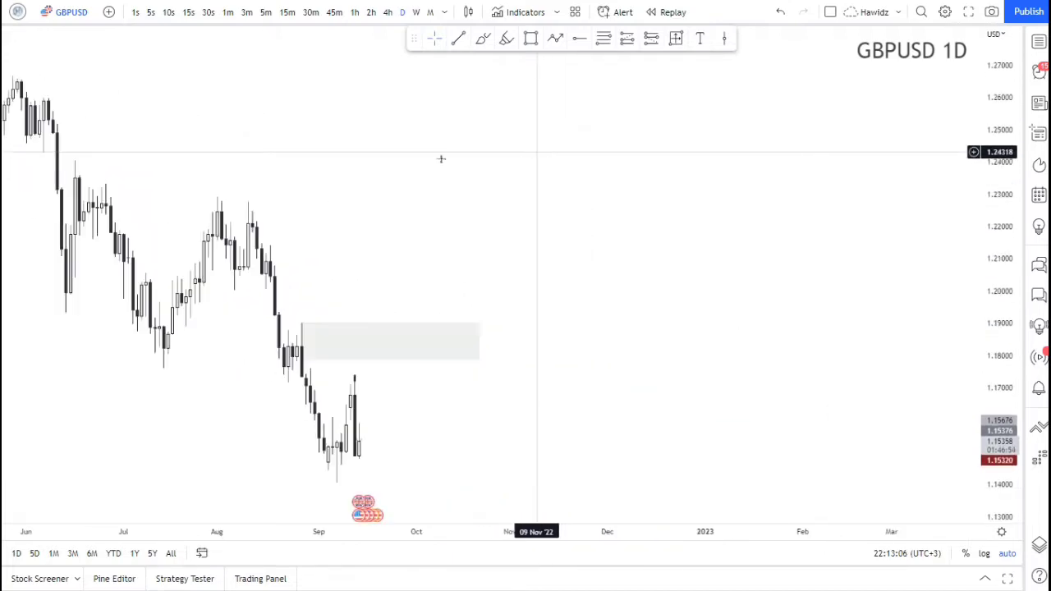
left_click_drag(406, 159, 444, 158)
left_click_drag(328, 156, 622, 148)
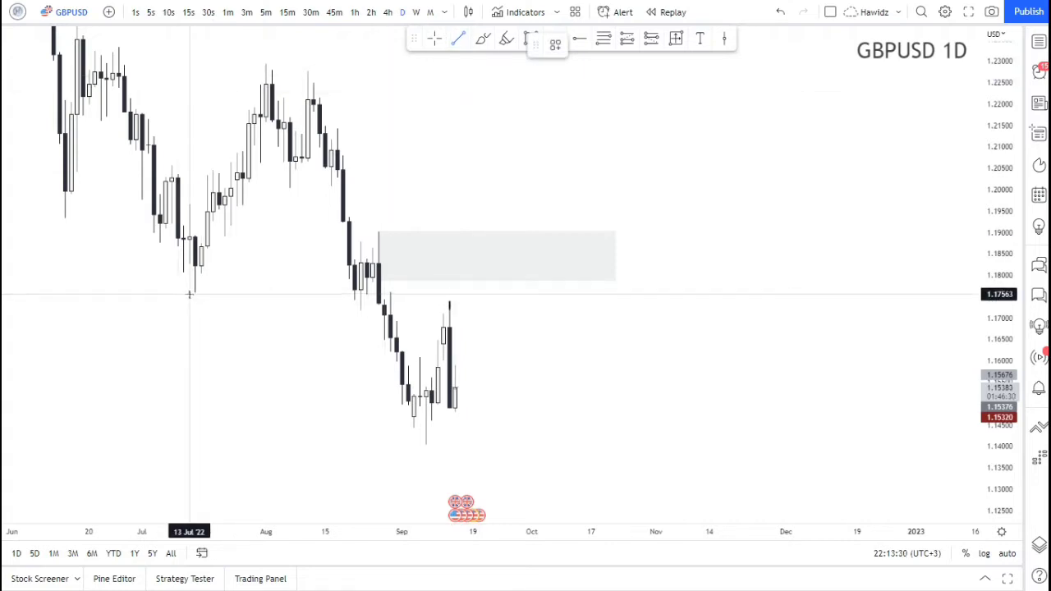
- Draw a level trend line at 1.17563 from 13 July to 22 August 2022 and apply its default template
left_click(354, 294)
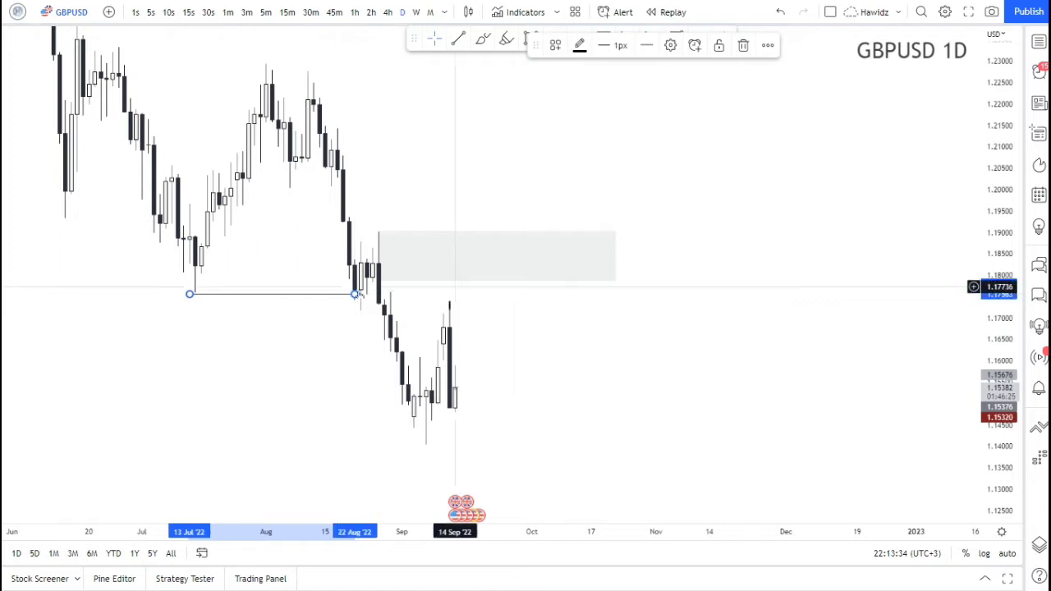
right_click(355, 296)
mouse_move(445, 337)
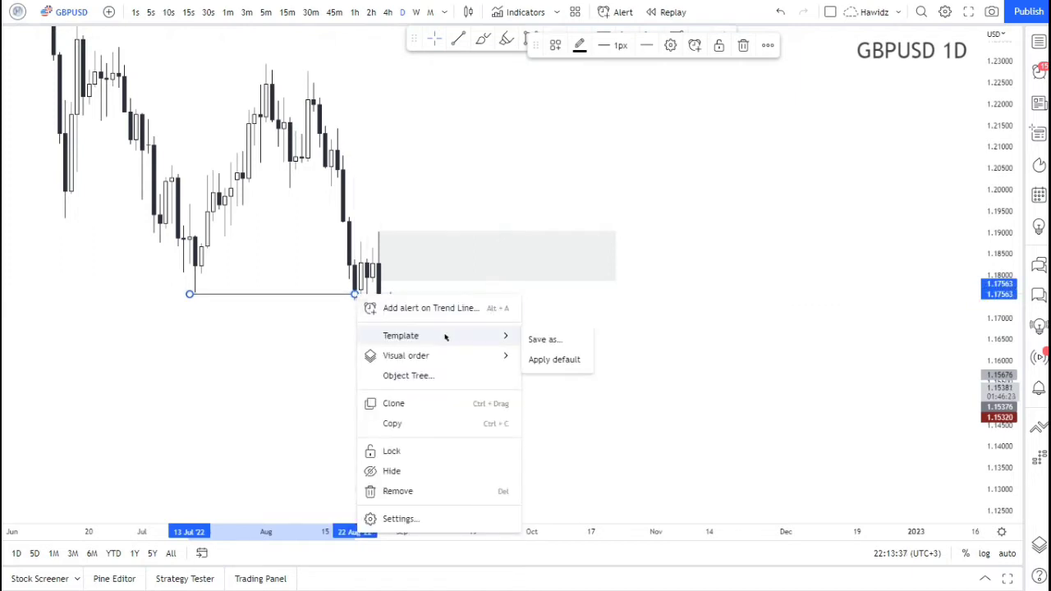
left_click(554, 359)
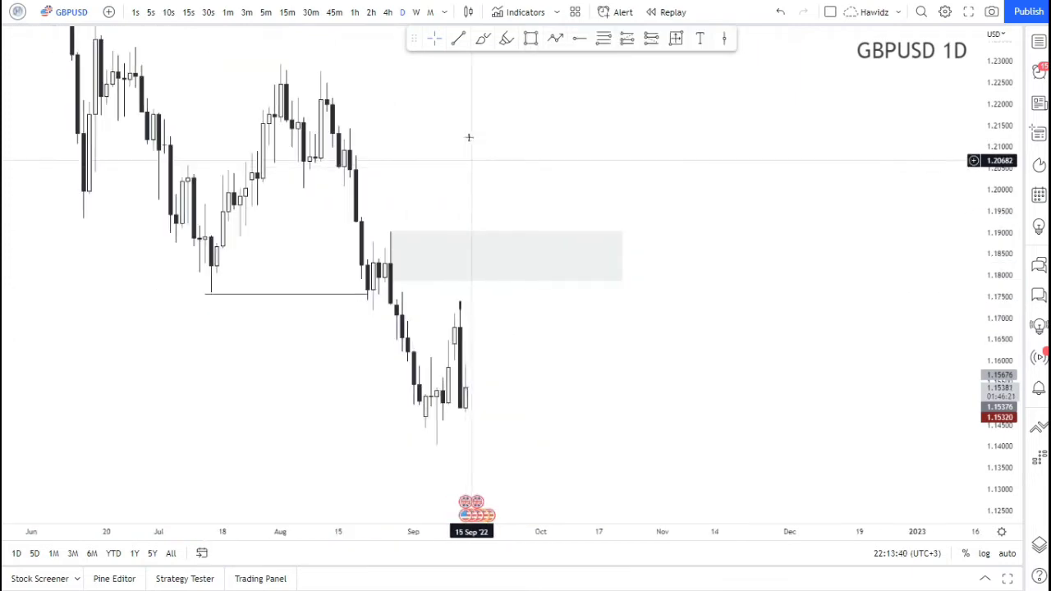
- Mark the 1 August swing high and the early September swing low with highlighter dots and freehand brush arcs
left_click_drag(565, 152, 523, 154)
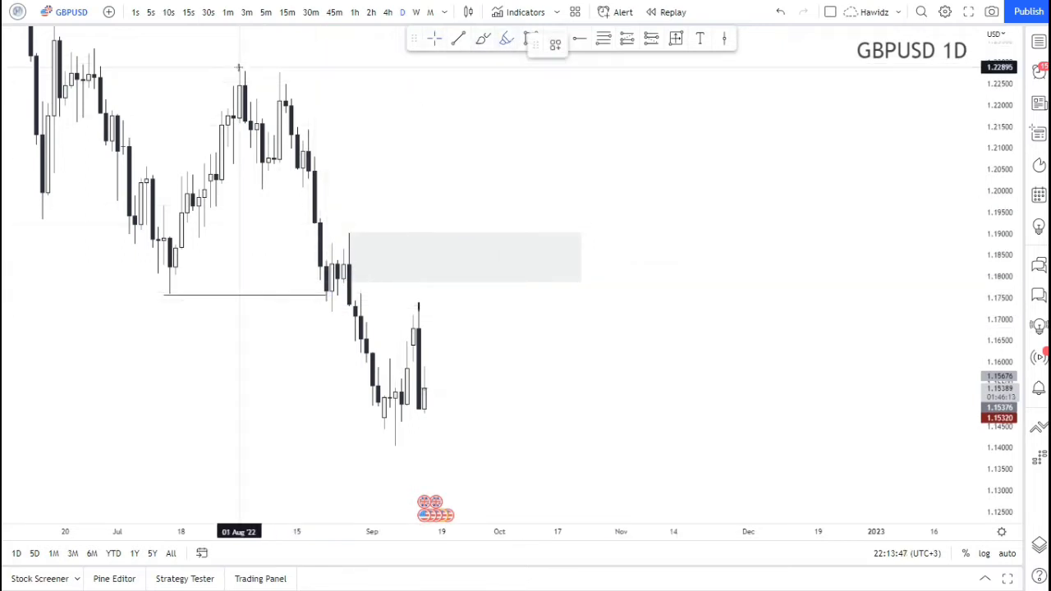
left_click(395, 447)
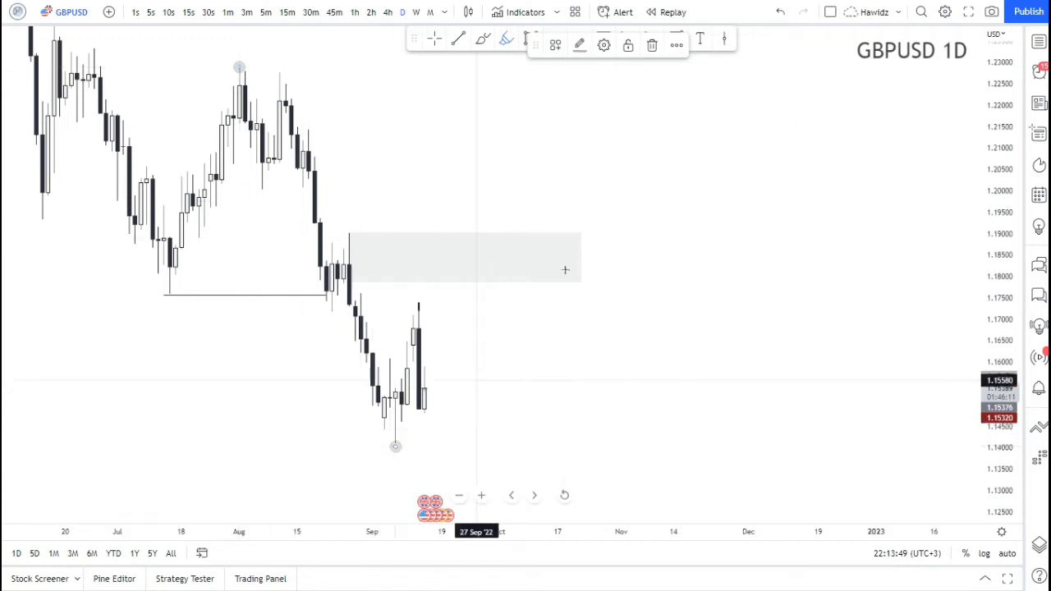
left_click(483, 38)
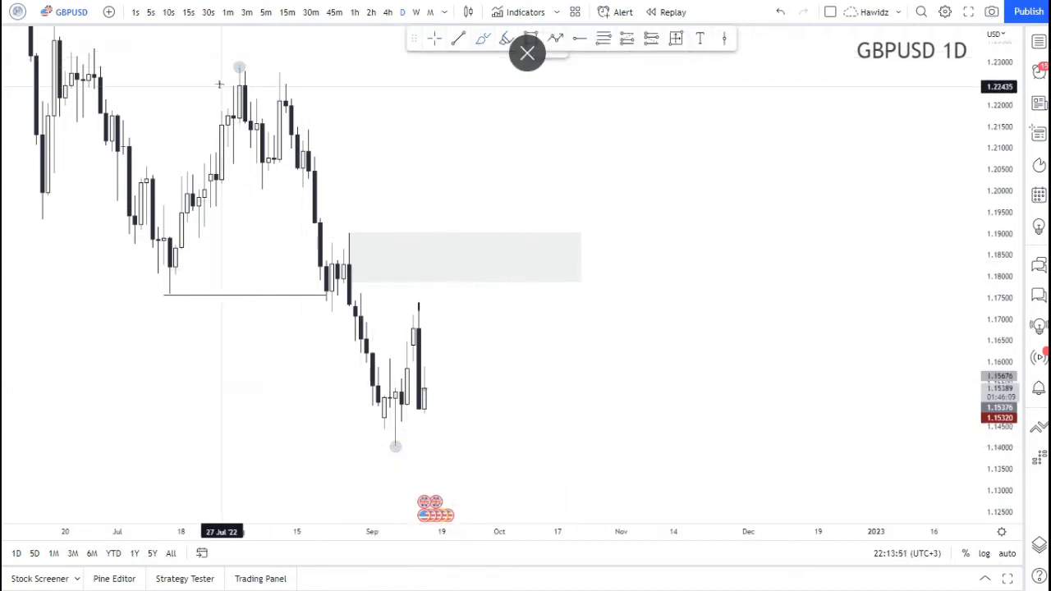
mouse_move(221, 84)
left_mouse_down()
mouse_move(255, 59)
mouse_move(263, 69)
left_mouse_up()
mouse_move(375, 441)
left_mouse_down()
mouse_move(393, 473)
mouse_move(413, 435)
left_mouse_up()
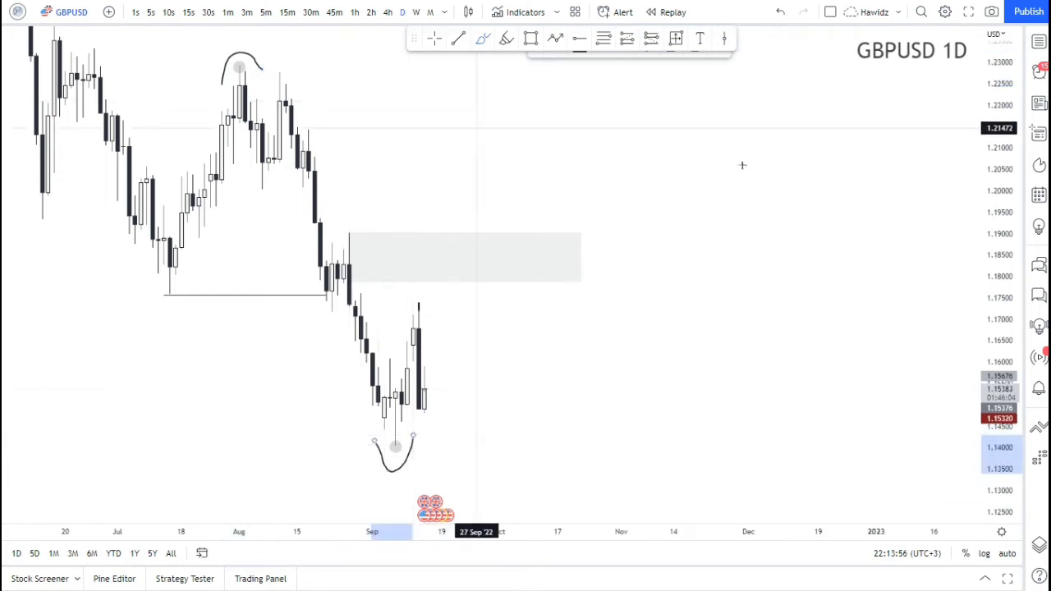
- Handwrite two letters S with the brush in the empty chart area beyond the candles, and undo both
mouse_move(868, 122)
left_mouse_down()
mouse_move(831, 132)
mouse_move(892, 218)
mouse_move(858, 234)
mouse_move(824, 193)
left_mouse_up()
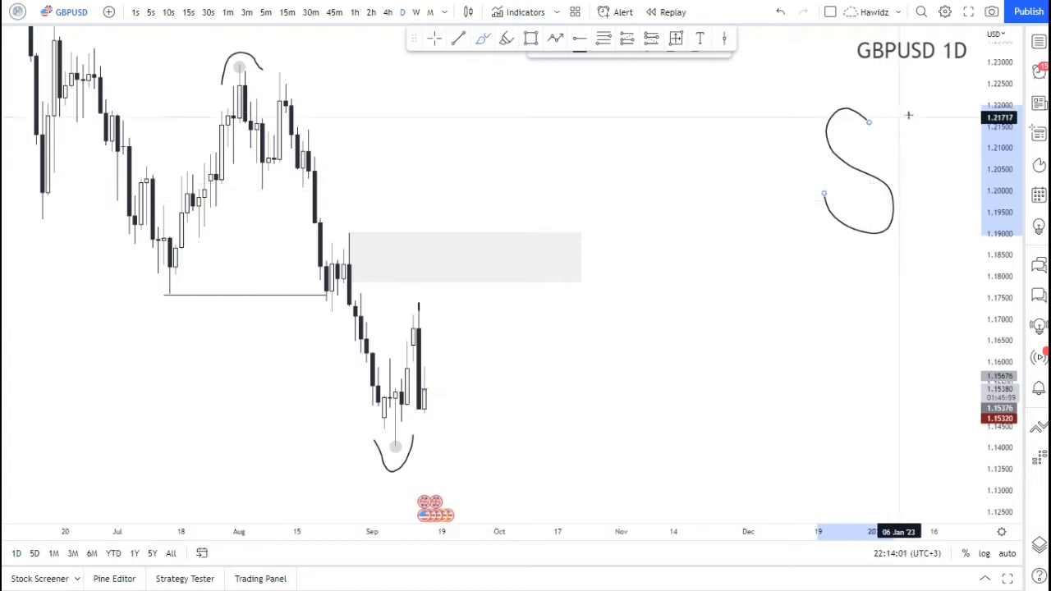
mouse_move(892, 267)
left_mouse_down()
mouse_move(859, 243)
mouse_move(849, 320)
mouse_move(843, 291)
left_mouse_up()
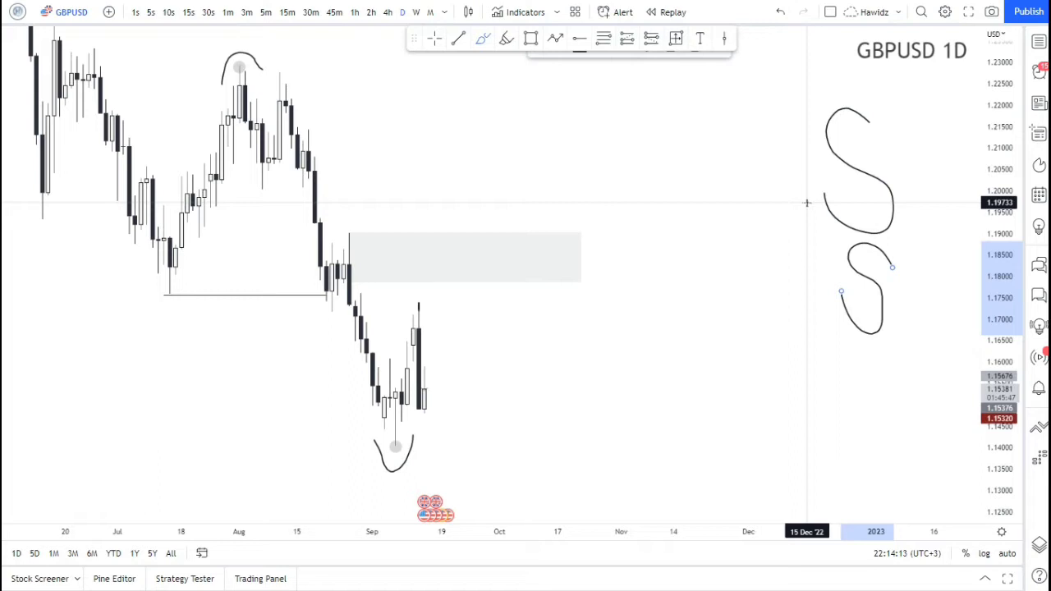
key("ctrl+z")
key("ctrl+z")
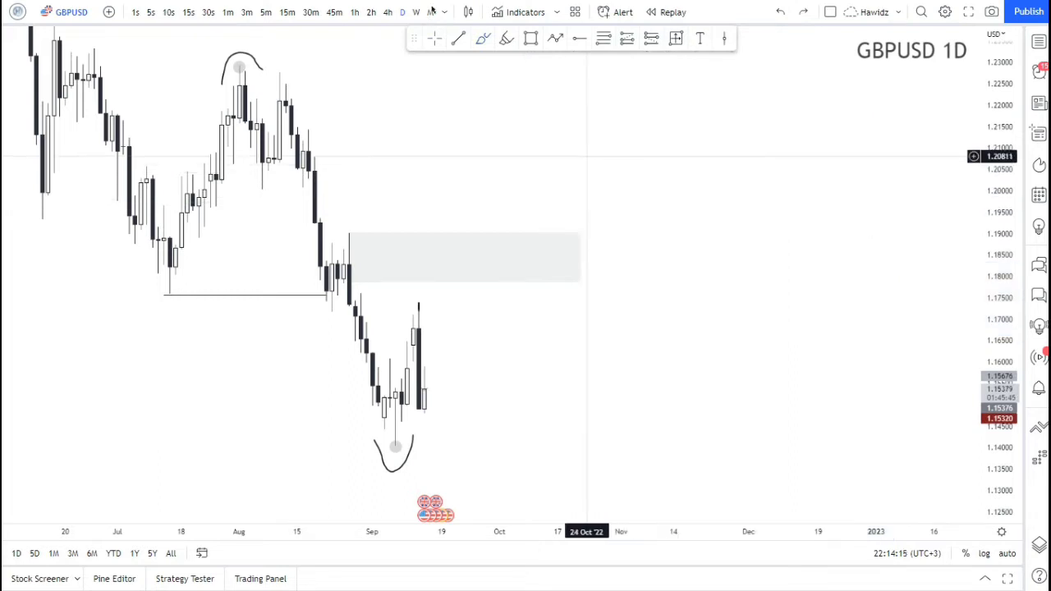
- Draw a second grey rectangle zone from 1.20121 to 1.21127, spanning 16 August to 14 October 2022, above the existing zone
left_click(530, 39)
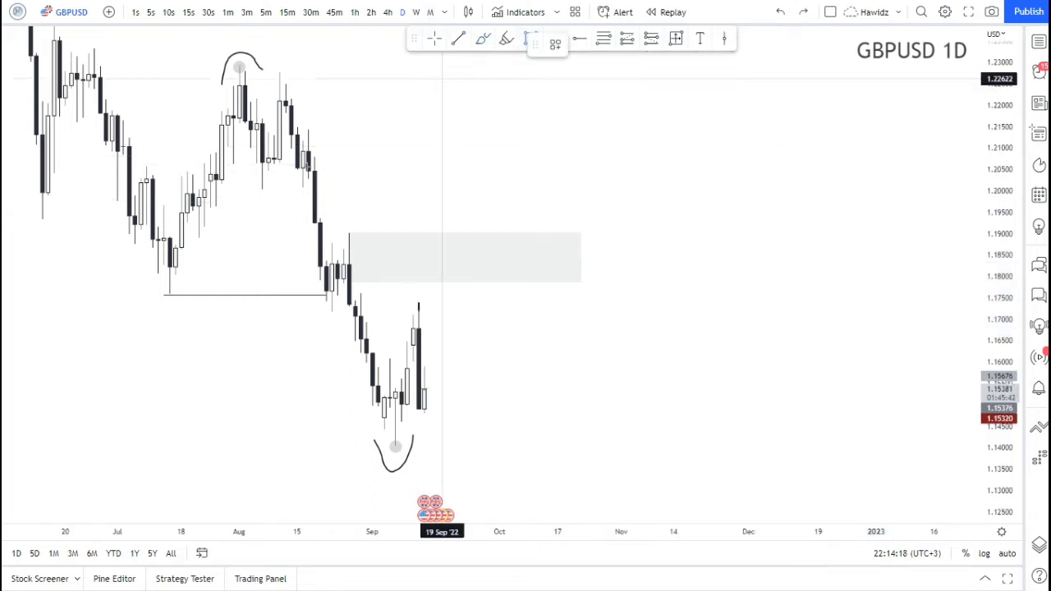
left_click(303, 185)
left_click(616, 122)
mouse_move(616, 121)
left_mouse_down()
mouse_move(609, 143)
mouse_move(552, 173)
left_mouse_up()
left_click(516, 82)
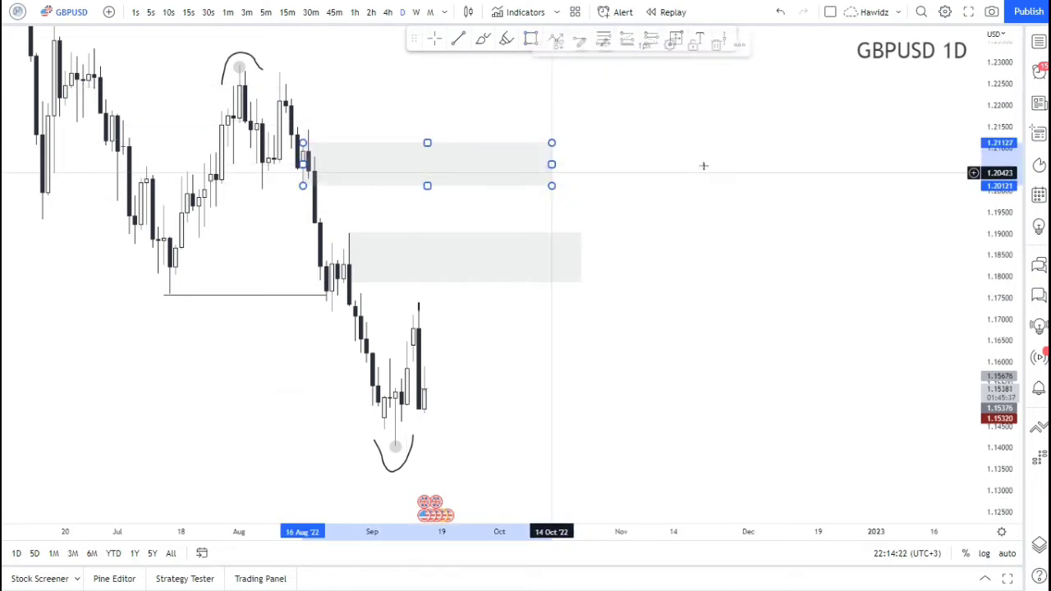
left_click(703, 164)
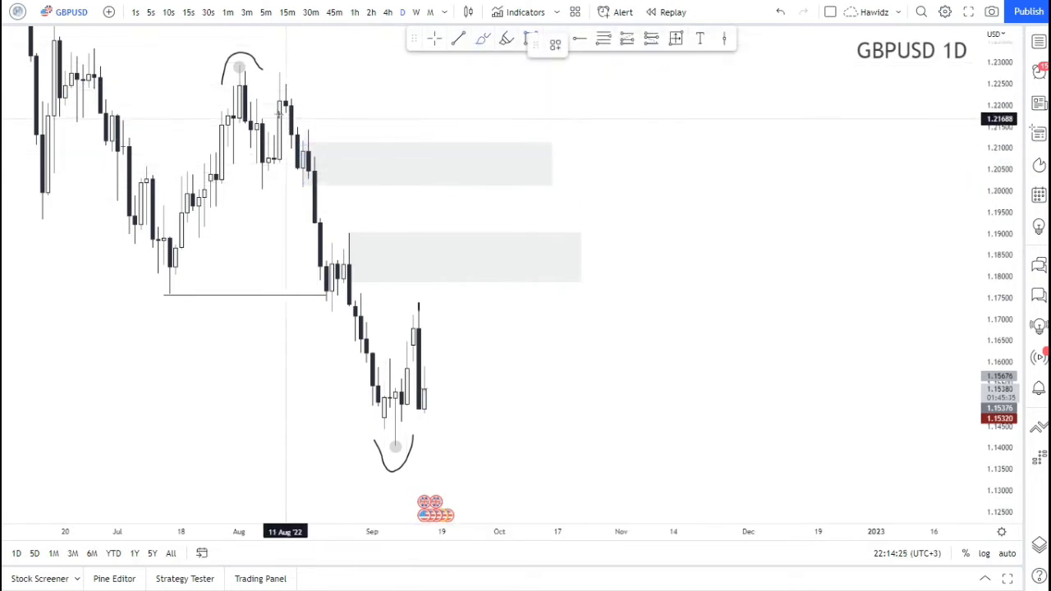
- Brush two short level lines at the mid-August swing high, one near 1.2255 and one near 1.2180
left_click_drag(284, 115, 331, 116)
left_click_drag(279, 83, 326, 82)
left_click(392, 82)
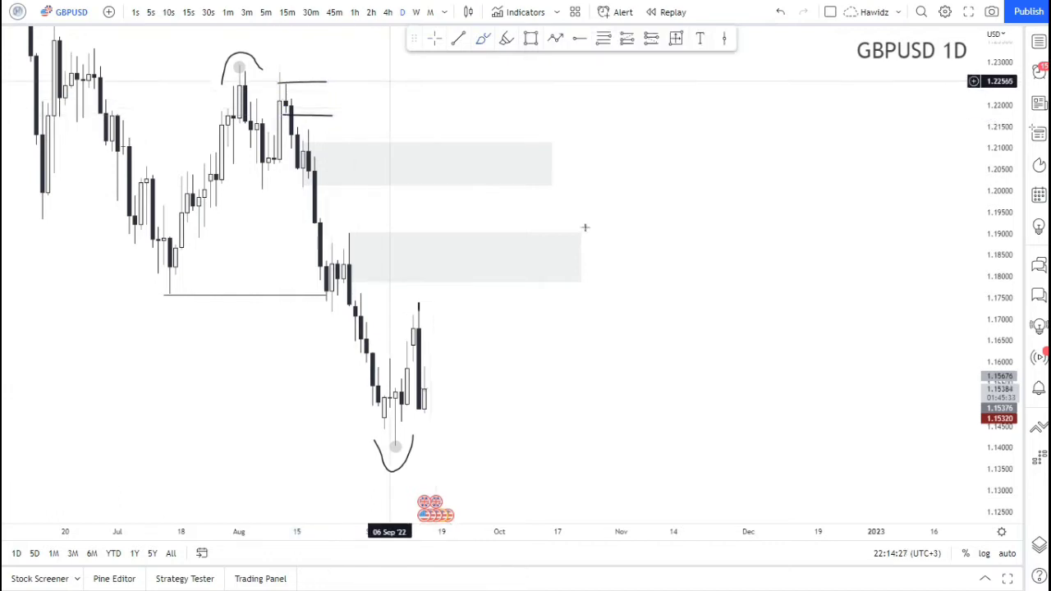
left_click_drag(688, 205, 654, 206)
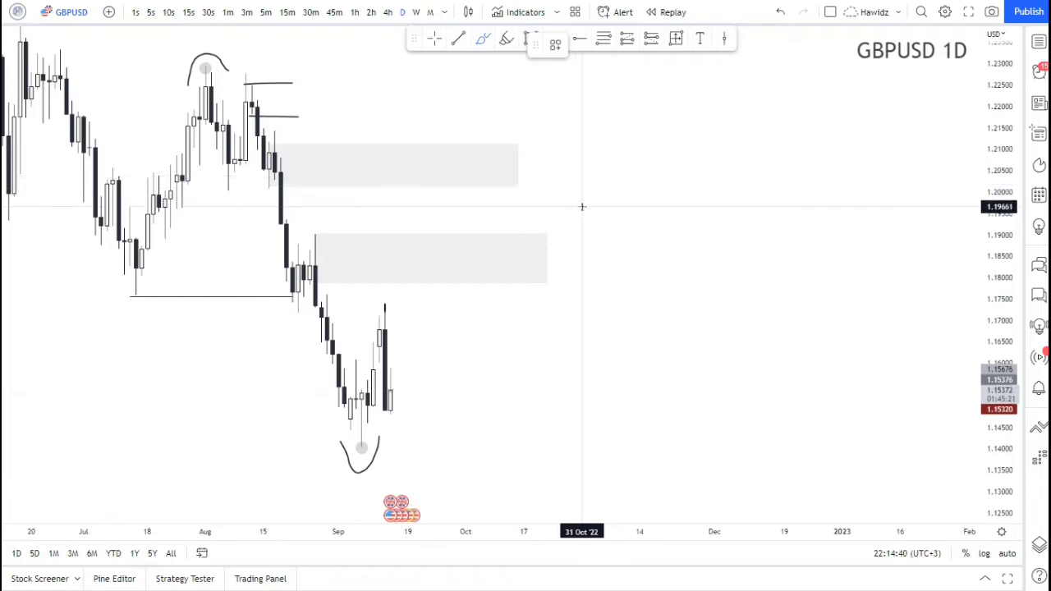
- Sketch a rising wave with a sharp drop and a level line under its start beyond the candles, and undo both strokes
mouse_move(583, 204)
left_mouse_down()
mouse_move(651, 148)
mouse_move(714, 236)
left_mouse_up()
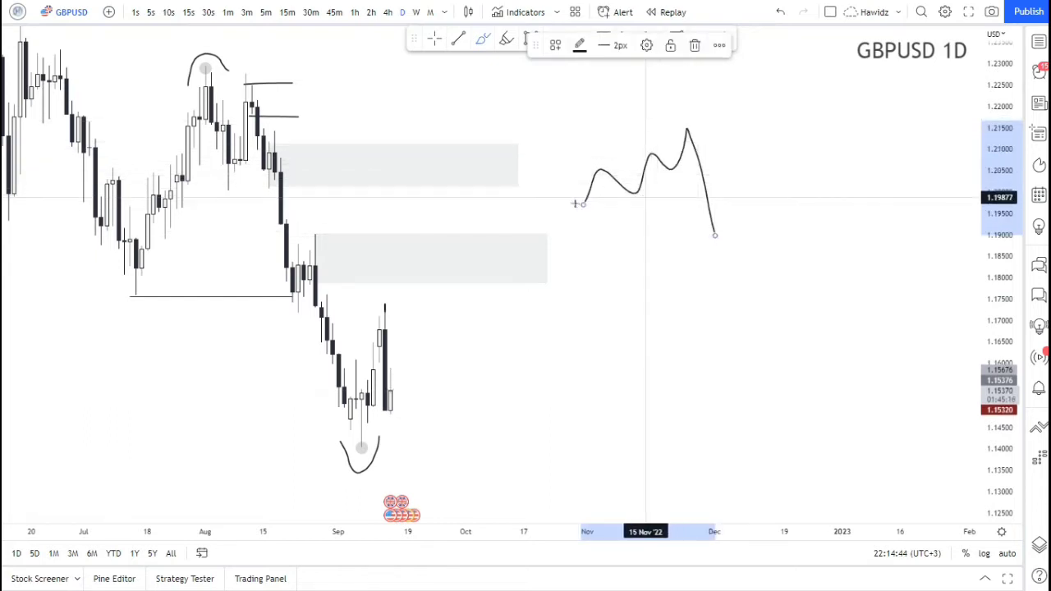
left_click_drag(555, 211, 657, 211)
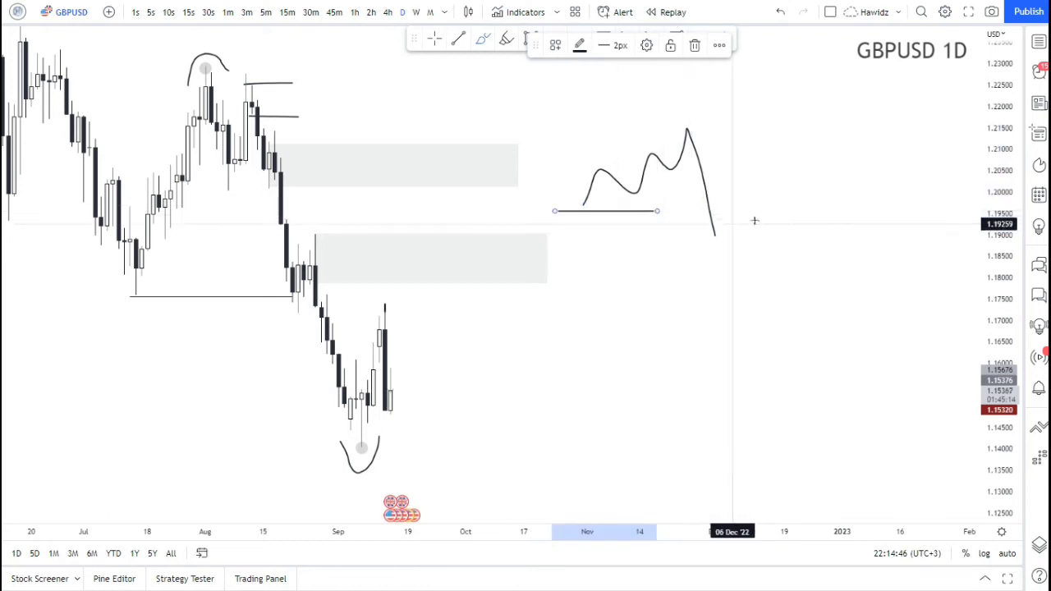
key("ctrl+z")
key("ctrl+z")
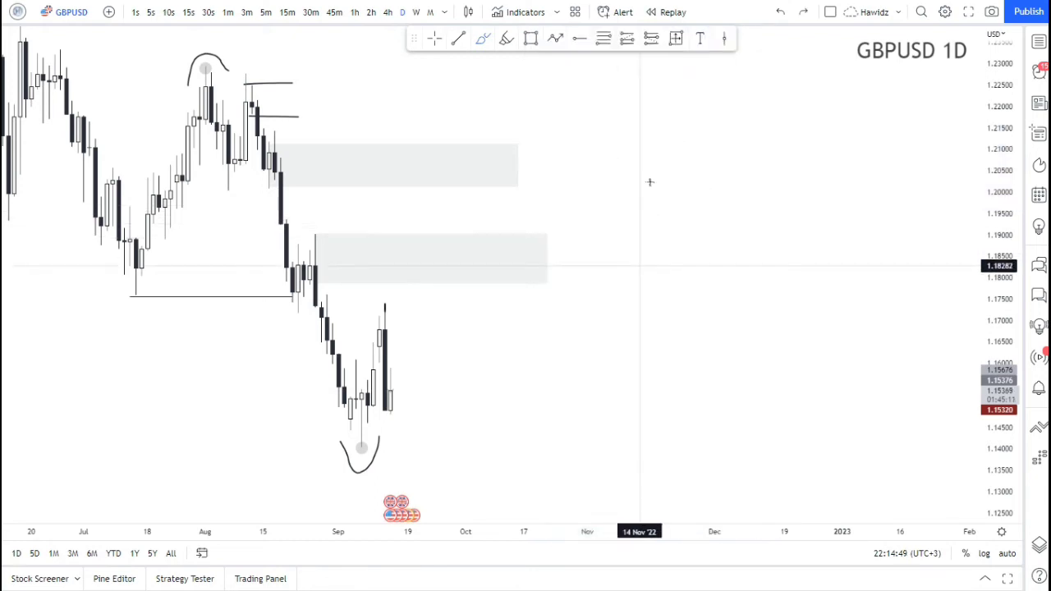
- Sketch a fall, rebound and lower break with a level line at the first low, and remove the retest strokes added to it
mouse_move(655, 184)
left_mouse_down()
mouse_move(689, 263)
mouse_move(718, 190)
mouse_move(752, 329)
left_mouse_up()
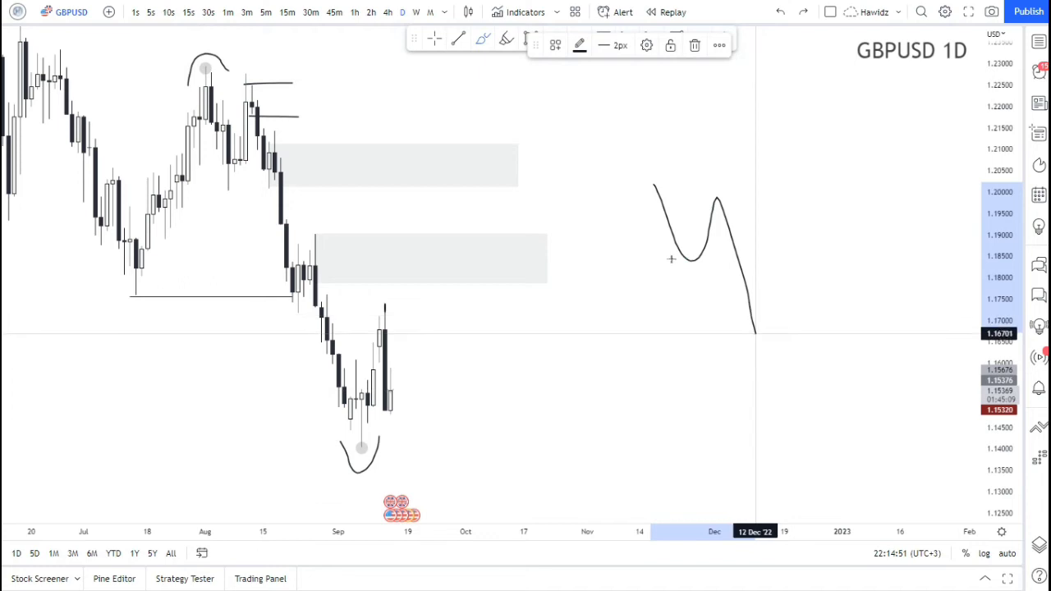
left_click_drag(672, 263, 744, 263)
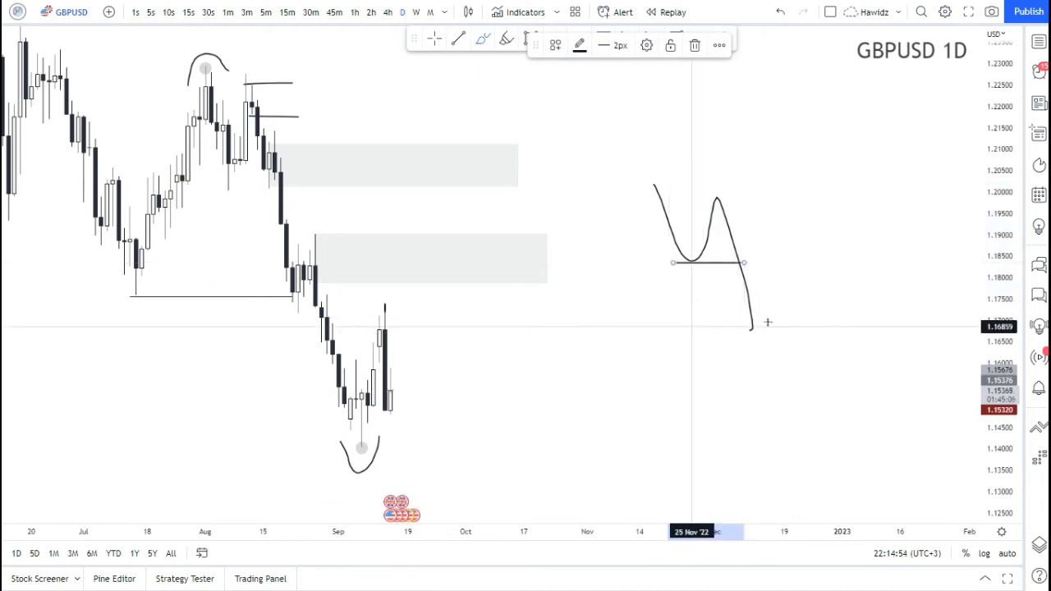
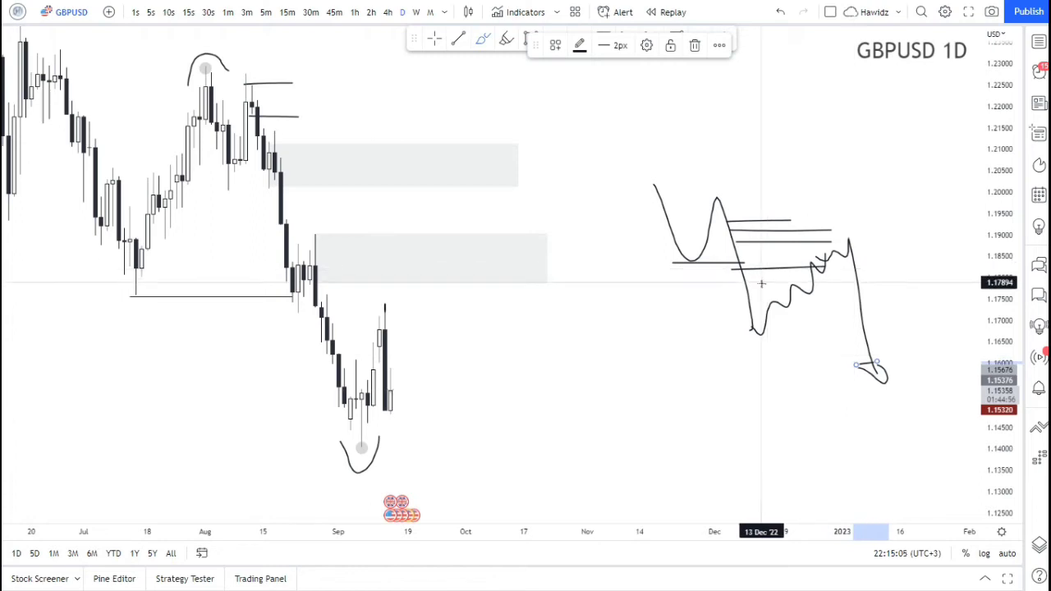
key("Delete")
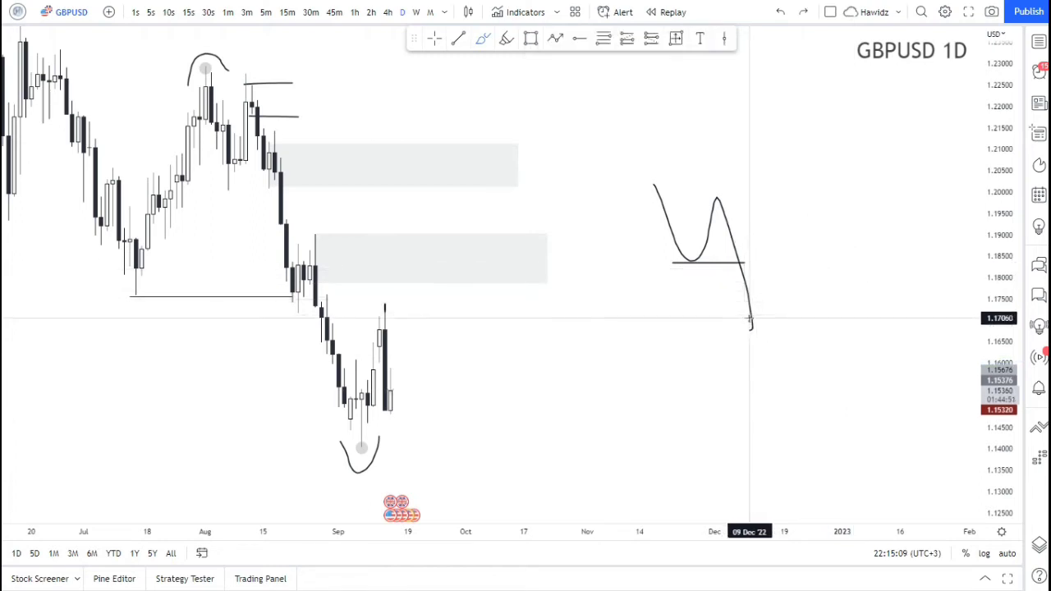
- Brush two lines at the sketch's rebound high, a stepped retest ending in a downward arrow, and a level line at its low
left_click_drag(731, 216, 825, 217)
left_click_drag(717, 201, 790, 192)
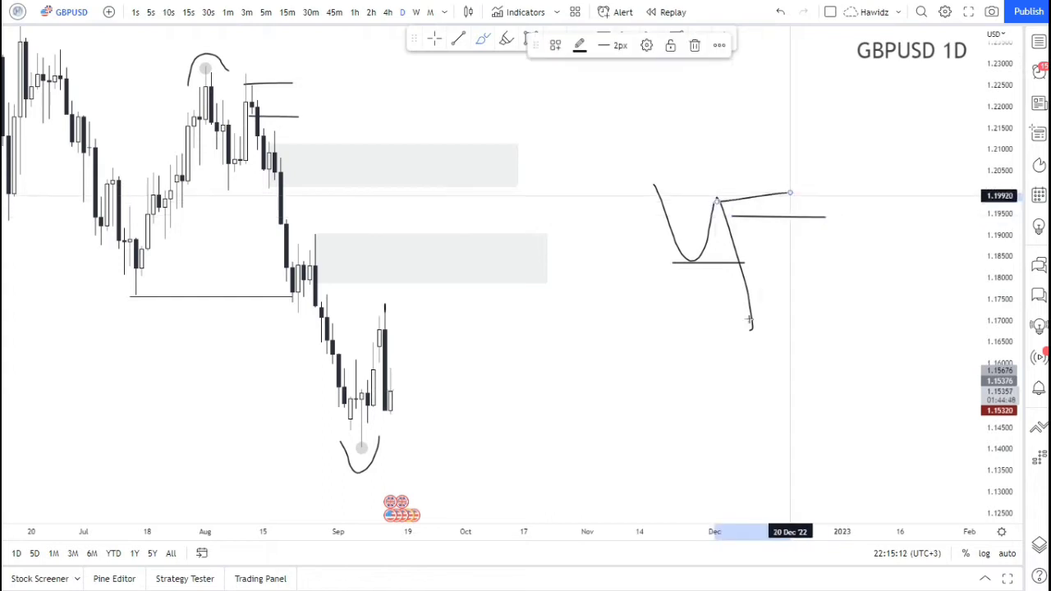
mouse_move(751, 327)
left_mouse_down()
mouse_move(797, 302)
mouse_move(852, 239)
mouse_move(849, 194)
mouse_move(896, 407)
left_mouse_up()
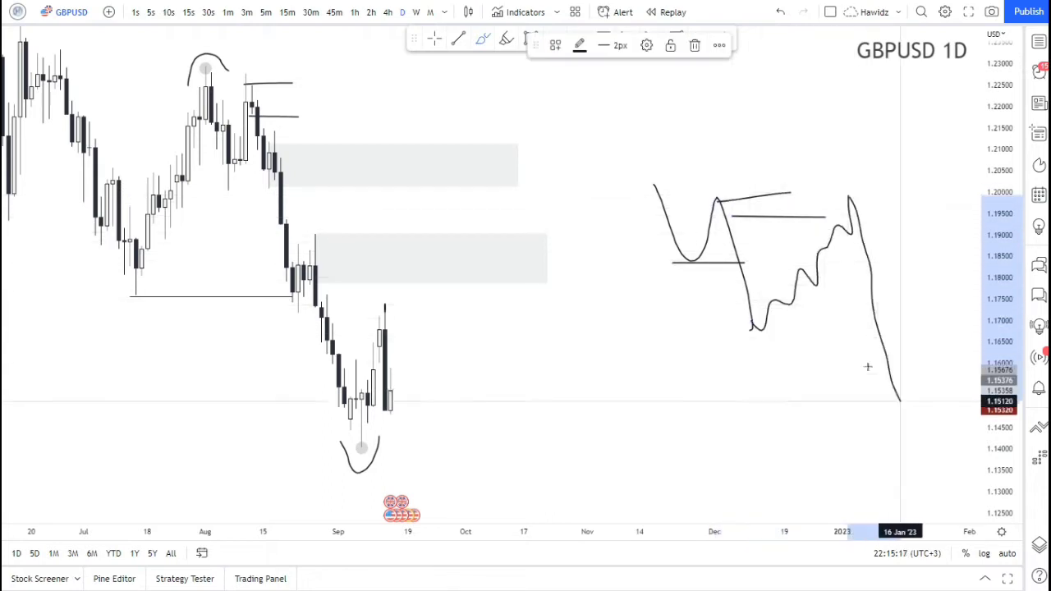
mouse_move(868, 368)
left_mouse_down()
mouse_move(891, 405)
mouse_move(908, 389)
mouse_move(861, 372)
left_mouse_up()
left_click_drag(733, 330, 863, 333)
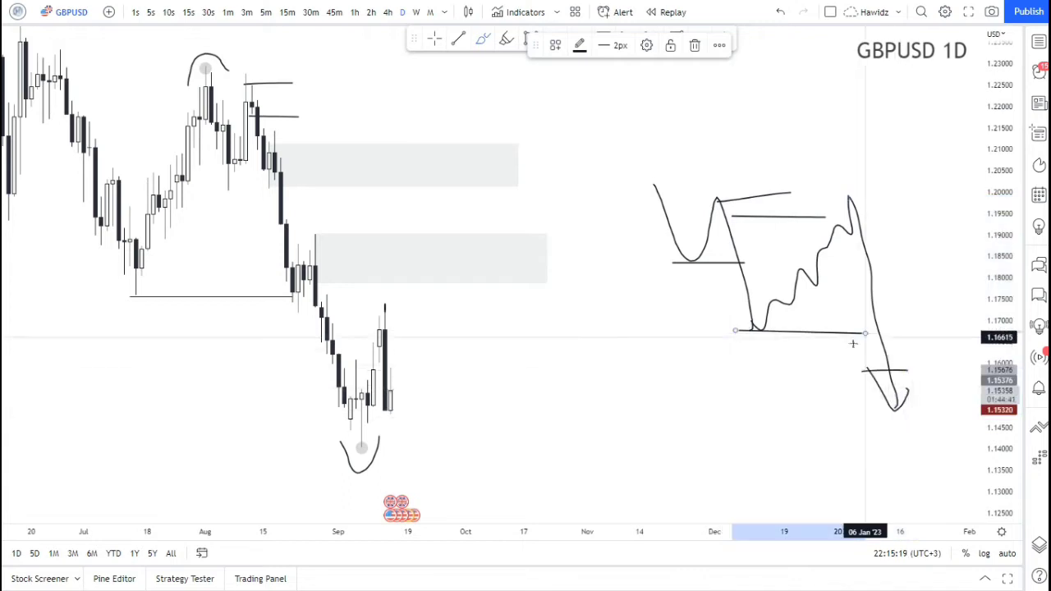
- Undo all strokes of the break-and-retest sketch in the empty area beyond the candles
scroll(852, 328, "up", 3)
scroll(853, 328, "down", 2)
scroll(853, 329, "down", 1)
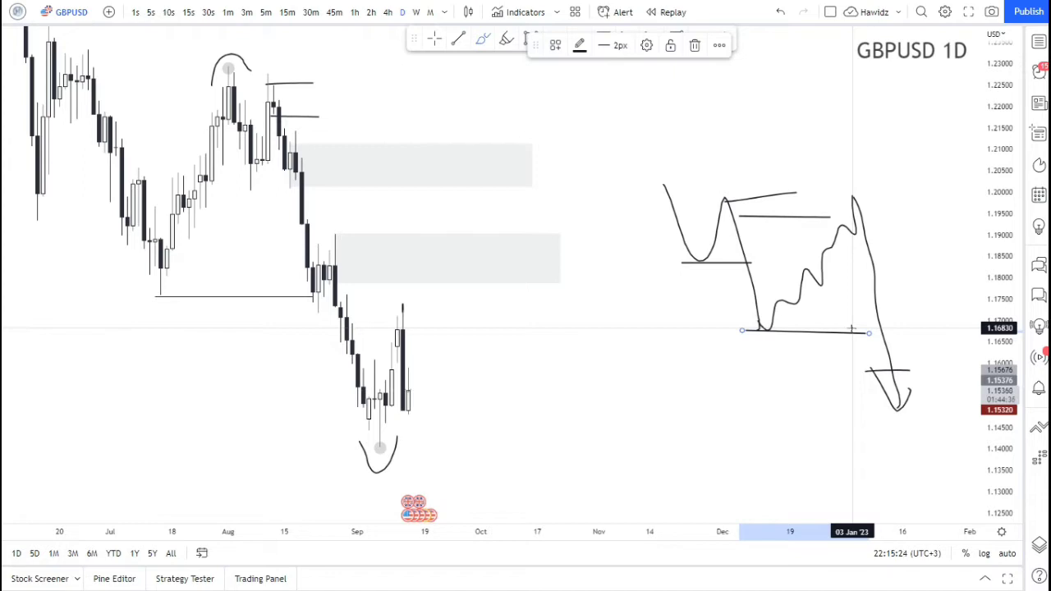
key("ctrl+z")
key("ctrl+z")
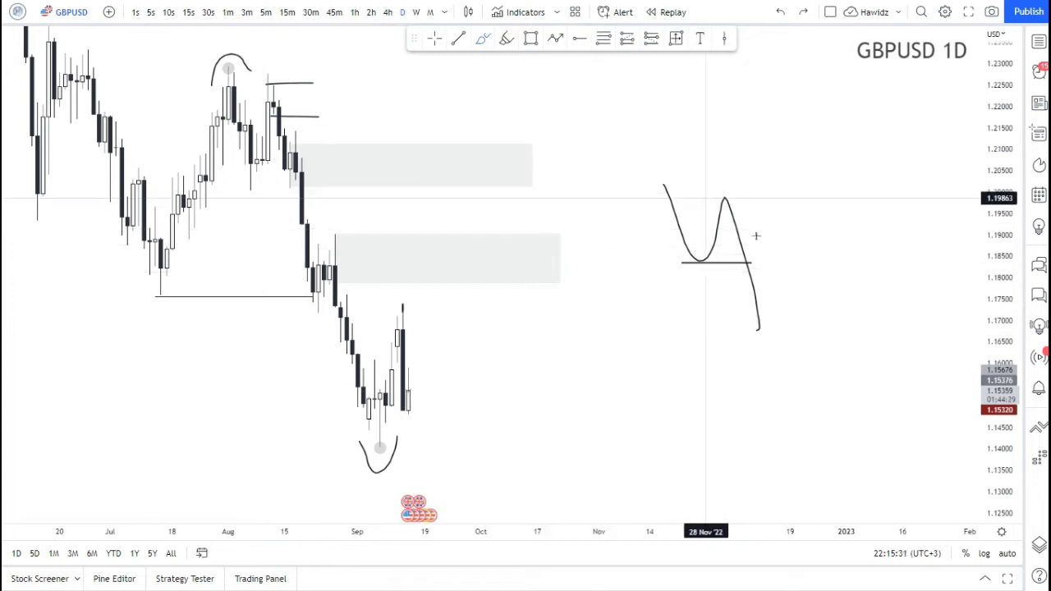
key("ctrl+z")
key("ctrl+z")
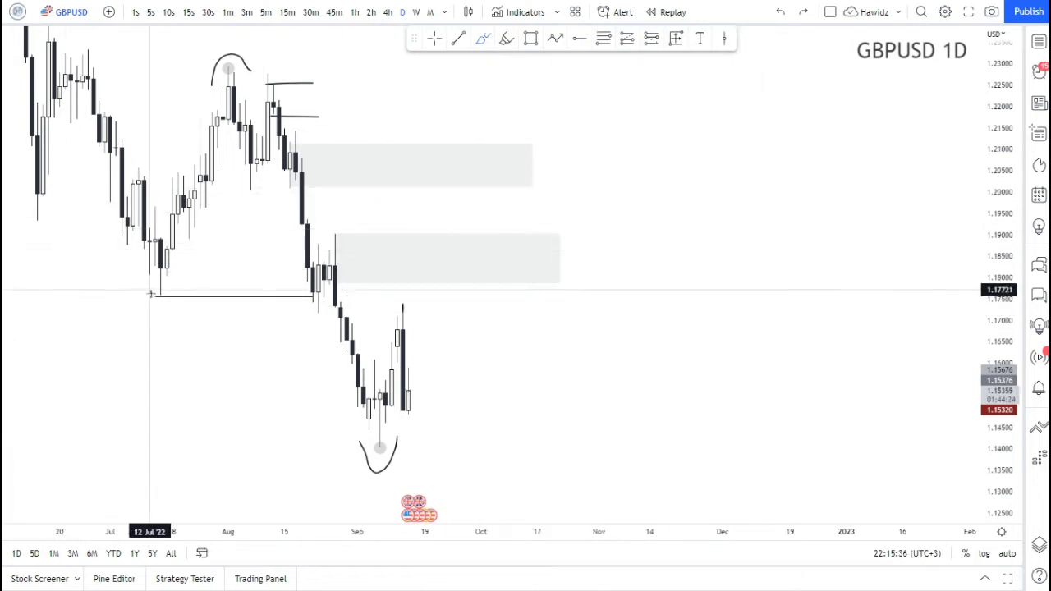
- Trace the July low, August high and September low with the brush, and outline the rally into the lower grey zone
mouse_move(150, 293)
left_mouse_down()
mouse_move(217, 55)
mouse_move(240, 70)
mouse_move(363, 465)
left_mouse_up()
mouse_move(68, 58)
left_mouse_down()
mouse_move(161, 302)
mouse_move(335, 298)
left_mouse_up()
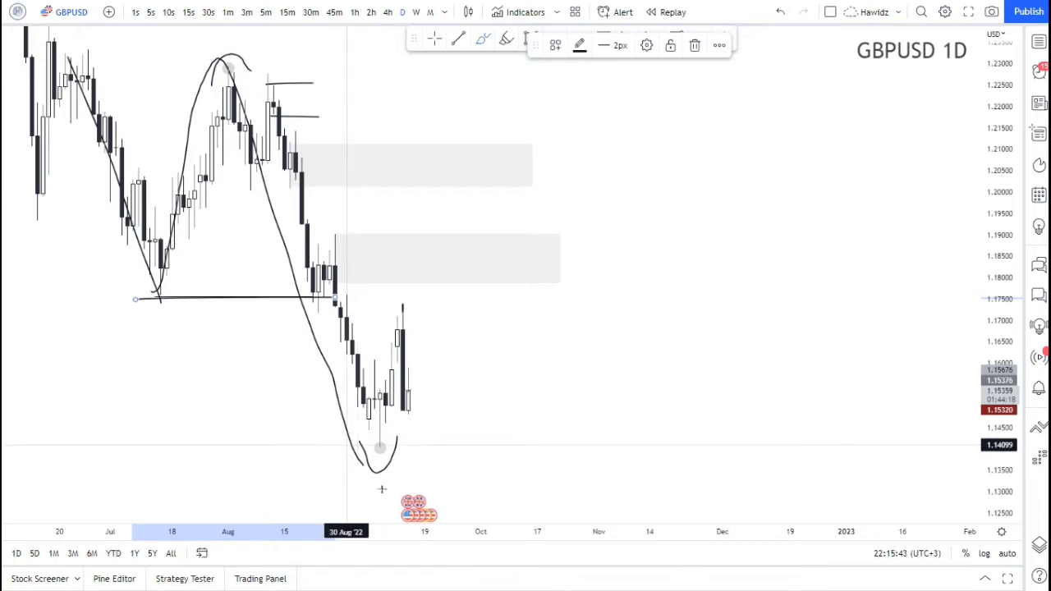
mouse_move(345, 440)
left_mouse_down()
mouse_move(379, 480)
mouse_move(408, 284)
mouse_move(481, 279)
left_mouse_up()
left_click_drag(308, 237, 498, 232)
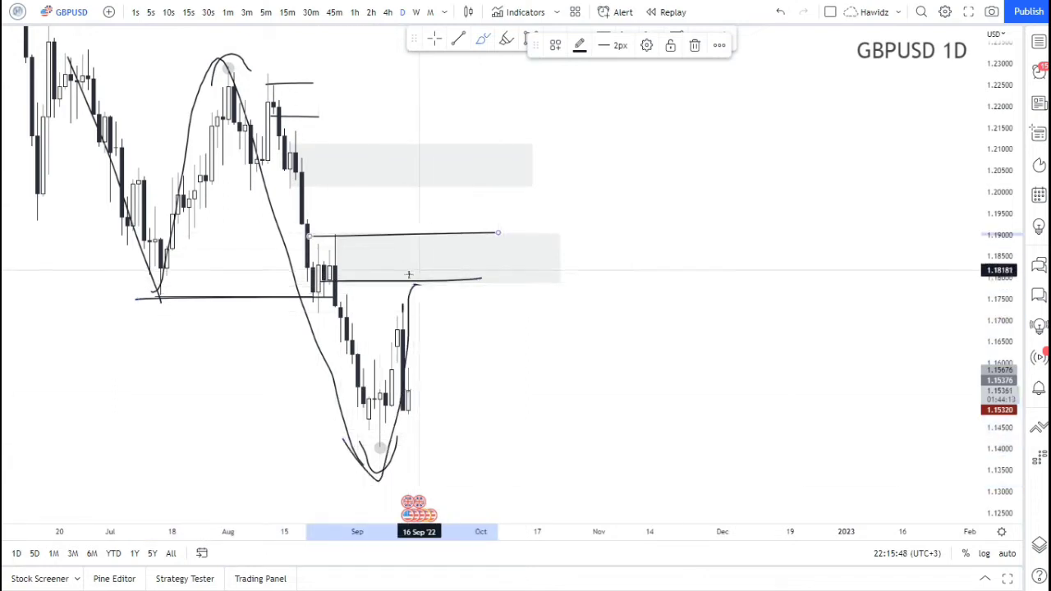
- Sketch a zigzag reaction at the lower grey zone, its structure break and a drop with an arrowhead below the September low
mouse_move(414, 272)
left_mouse_down()
mouse_move(430, 302)
mouse_move(491, 301)
mouse_move(498, 260)
mouse_move(527, 352)
left_mouse_up()
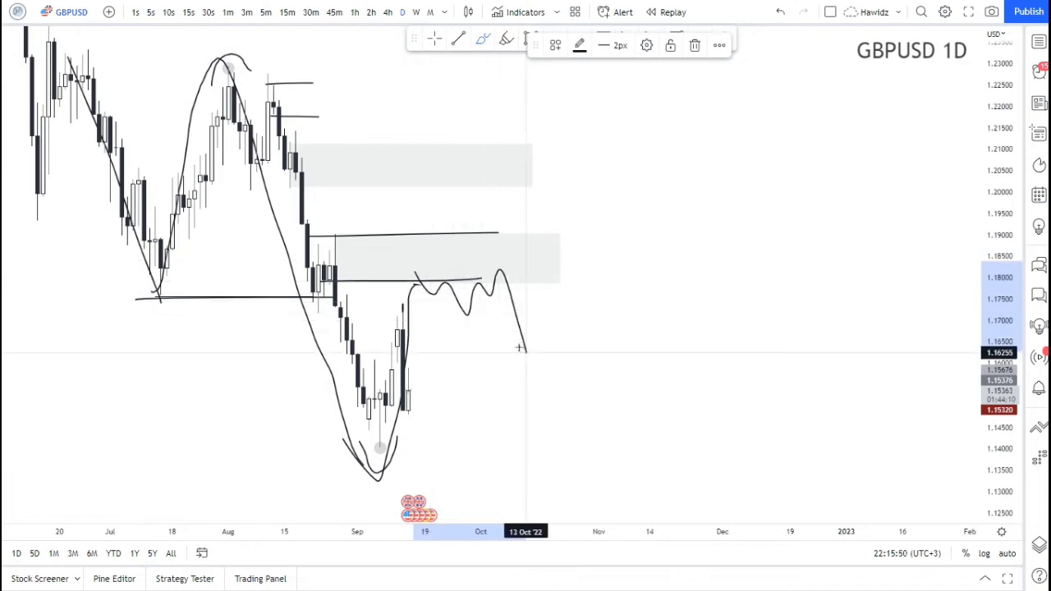
left_click_drag(458, 318, 509, 318)
mouse_move(528, 355)
left_mouse_down()
mouse_move(579, 289)
mouse_move(499, 273)
mouse_move(547, 299)
mouse_move(615, 485)
left_mouse_up()
left_click_drag(579, 450, 661, 437)
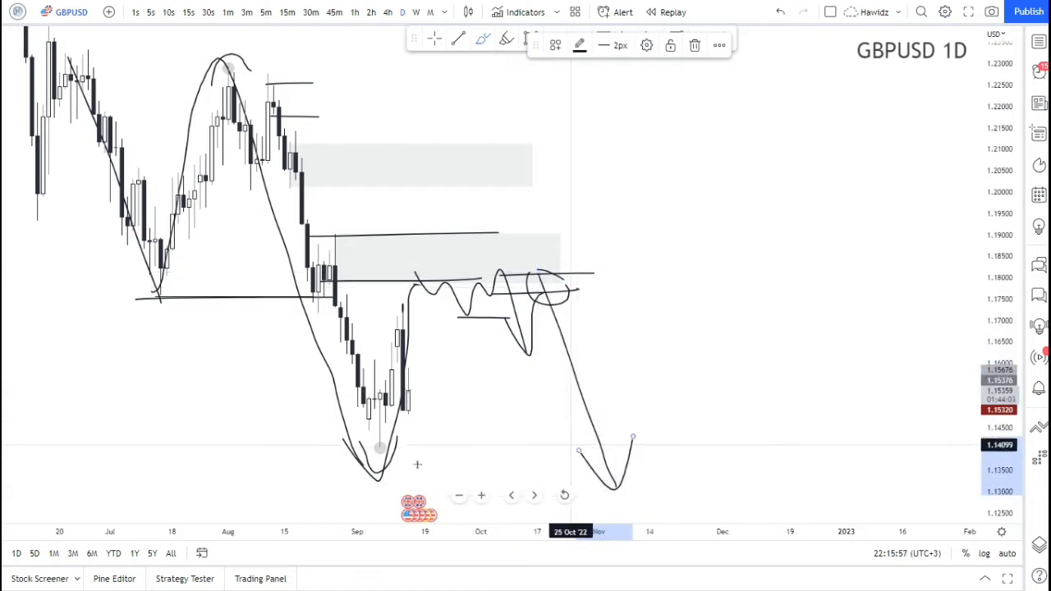
left_click_drag(565, 431, 375, 447)
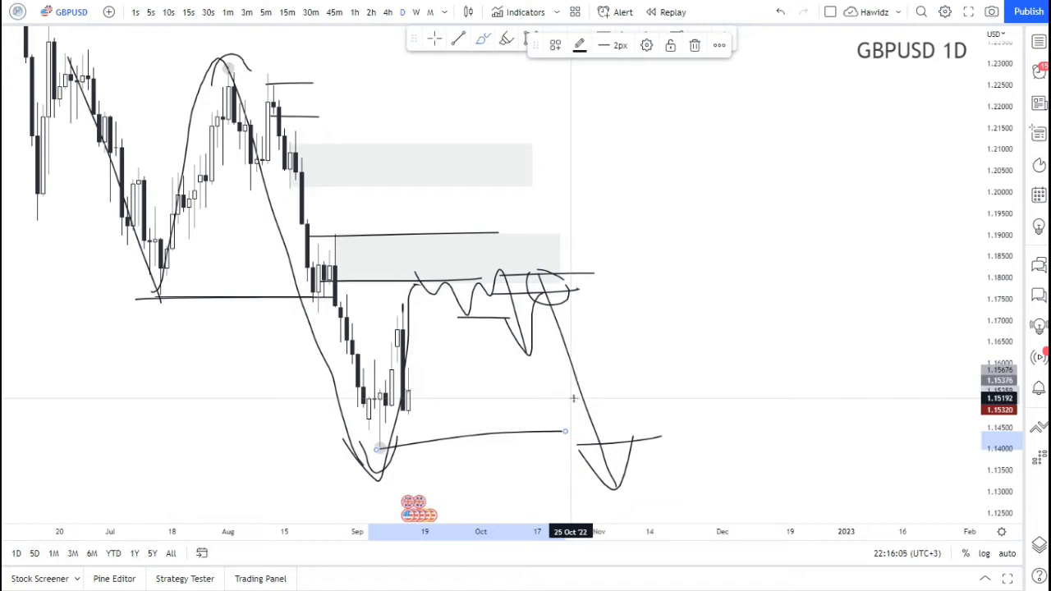
- Undo all brush strokes of the traced swings and the projected price path
key("ctrl+z")
key("ctrl+z")
key("ctrl+z")
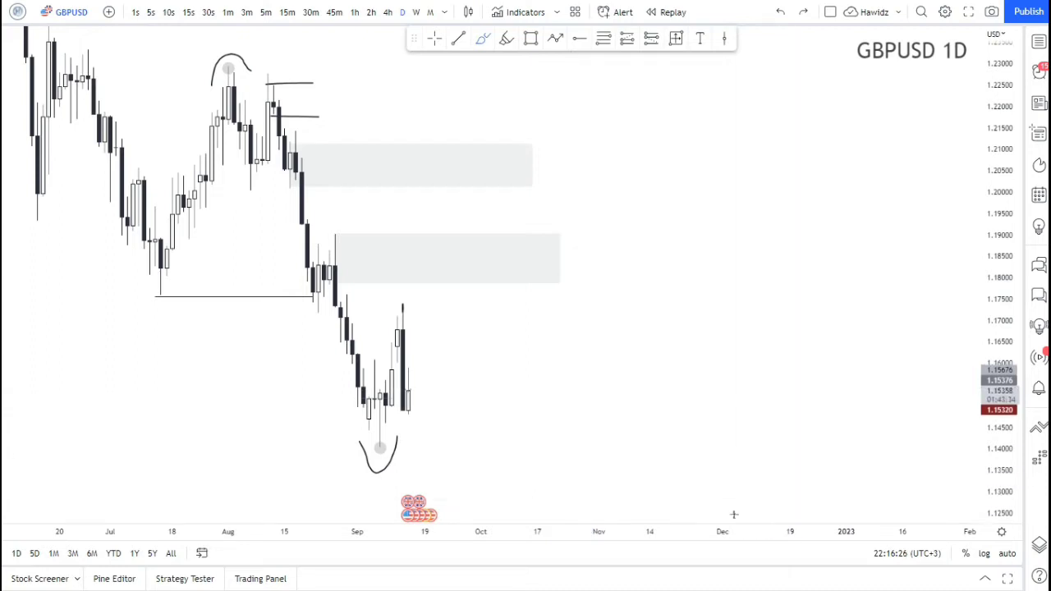
- Circle the early September swing low with the brush and underline the lower edge of the lower grey zone
scroll(581, 352, "up", 2)
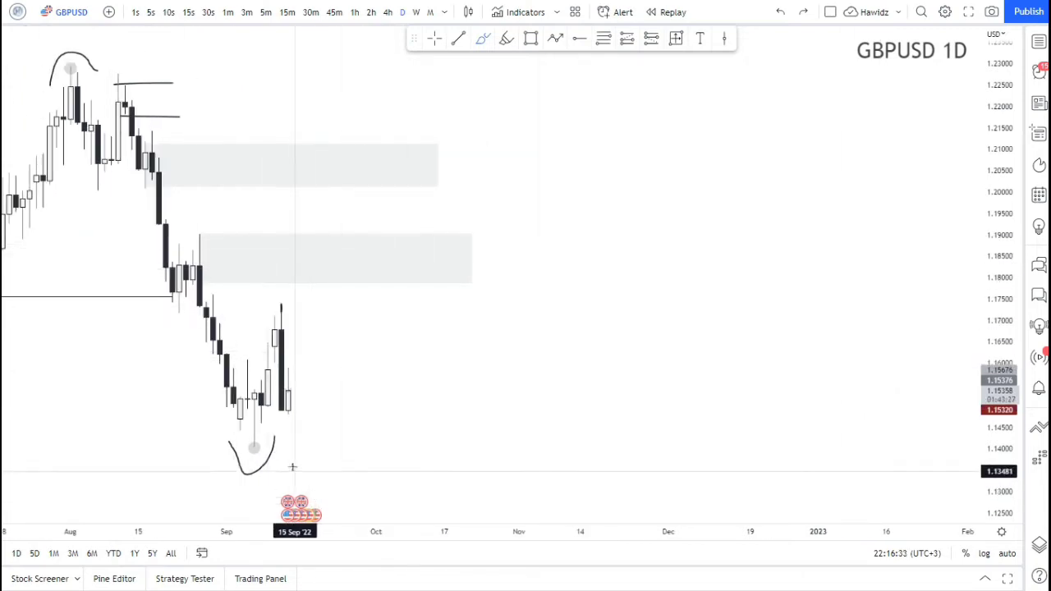
scroll(289, 447, "down", 1)
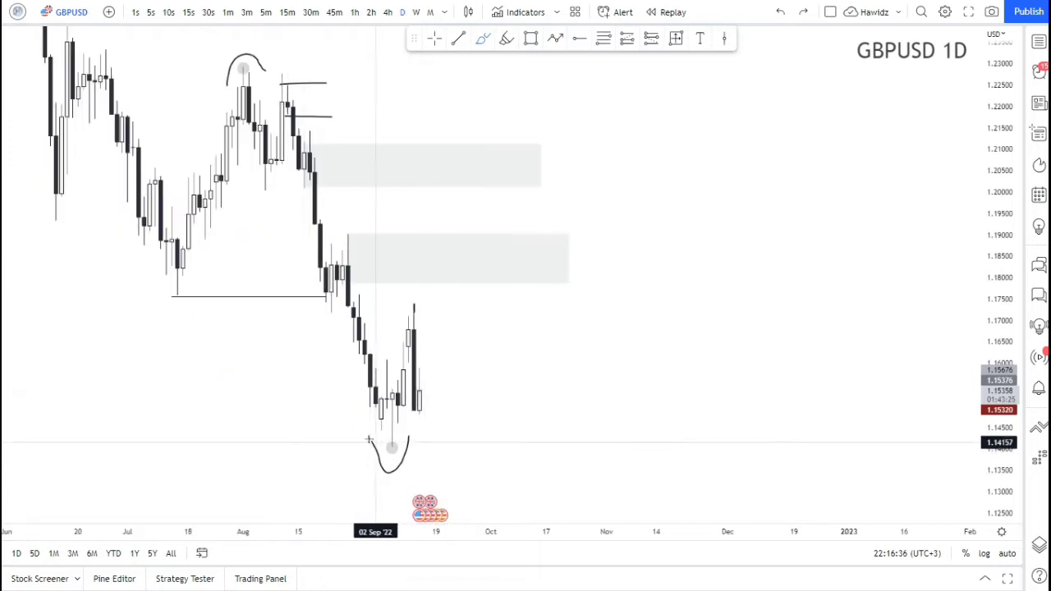
mouse_move(371, 453)
left_mouse_down()
mouse_move(443, 458)
mouse_move(368, 454)
left_mouse_up()
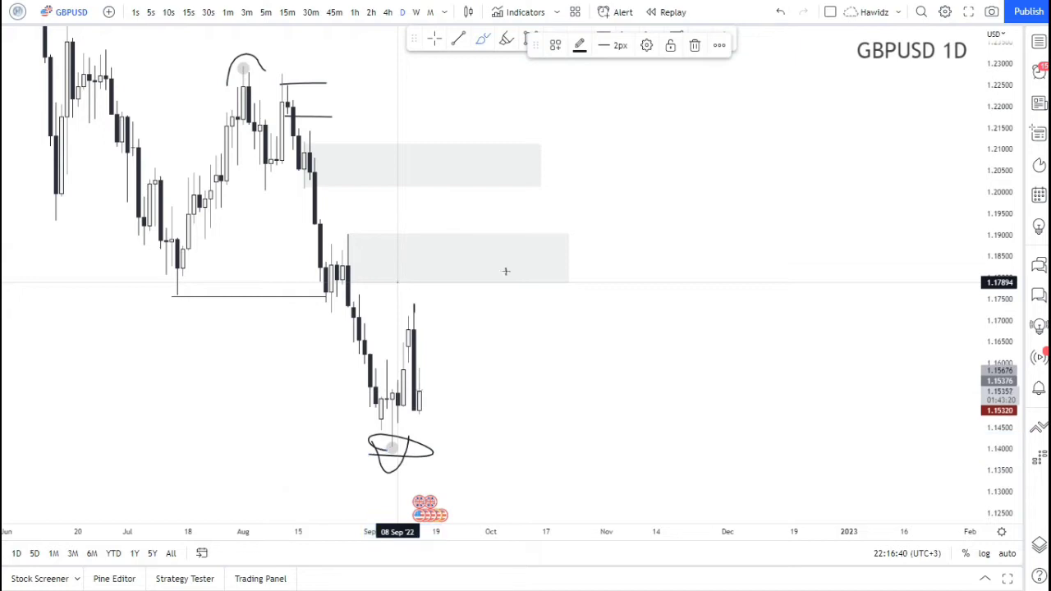
left_click_drag(406, 283, 518, 277)
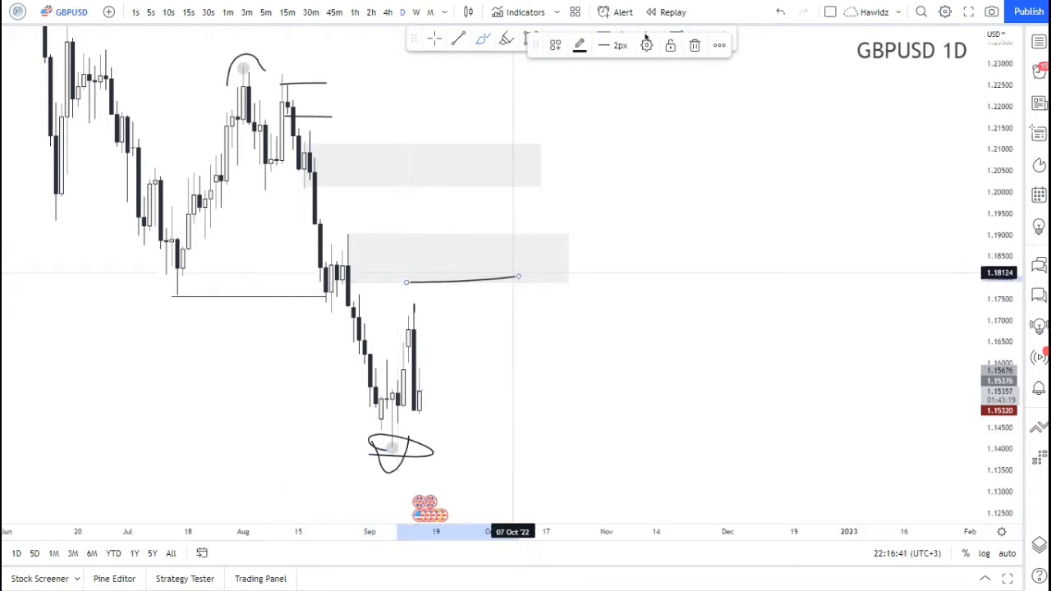
- Measure the price and date range from the September swing low to the lower edge of the lower grey zone
left_click(398, 443)
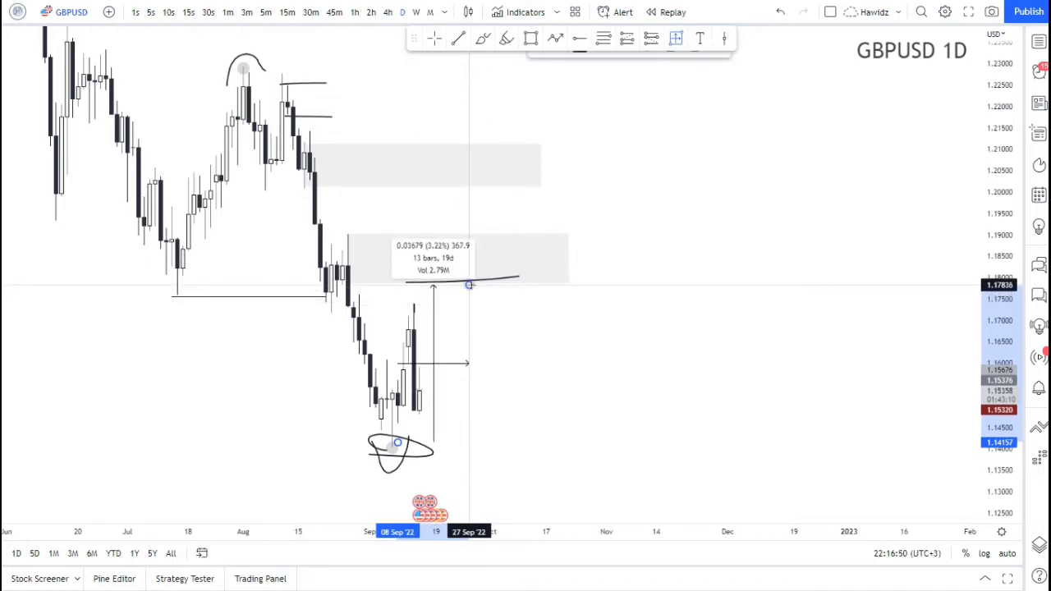
left_click(469, 285)
left_click(617, 282)
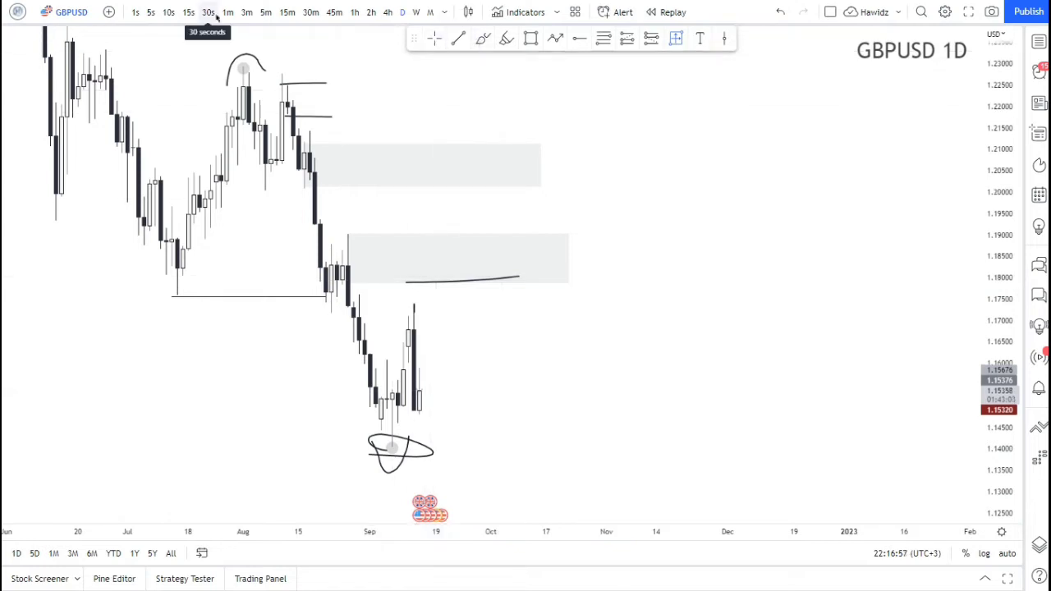
- Switch the chart to the 4-hour timeframe and frame the September price action below the grey zones
left_click(388, 15)
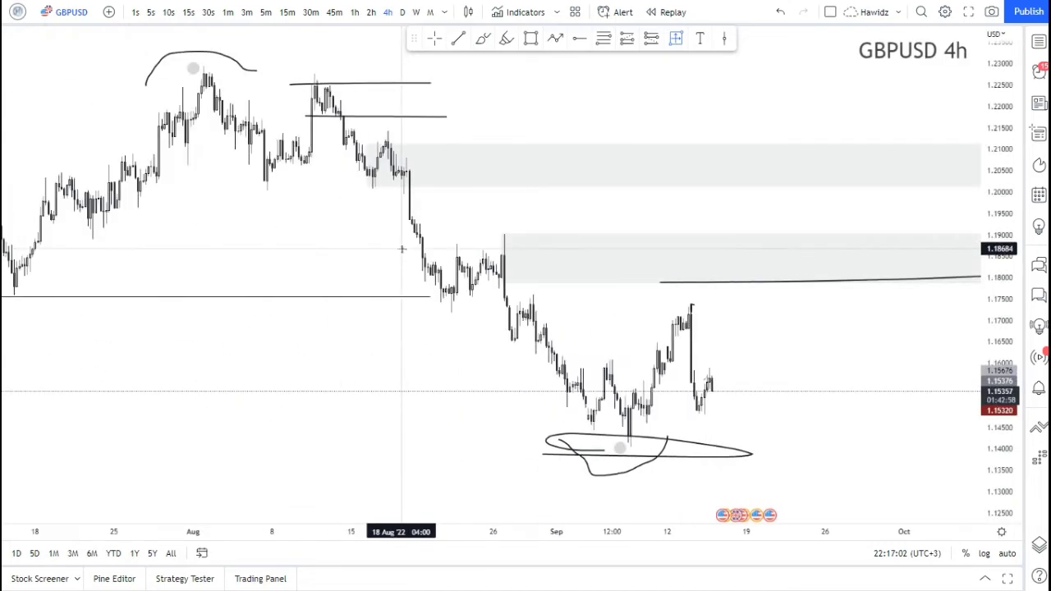
scroll(402, 249, "up", 3)
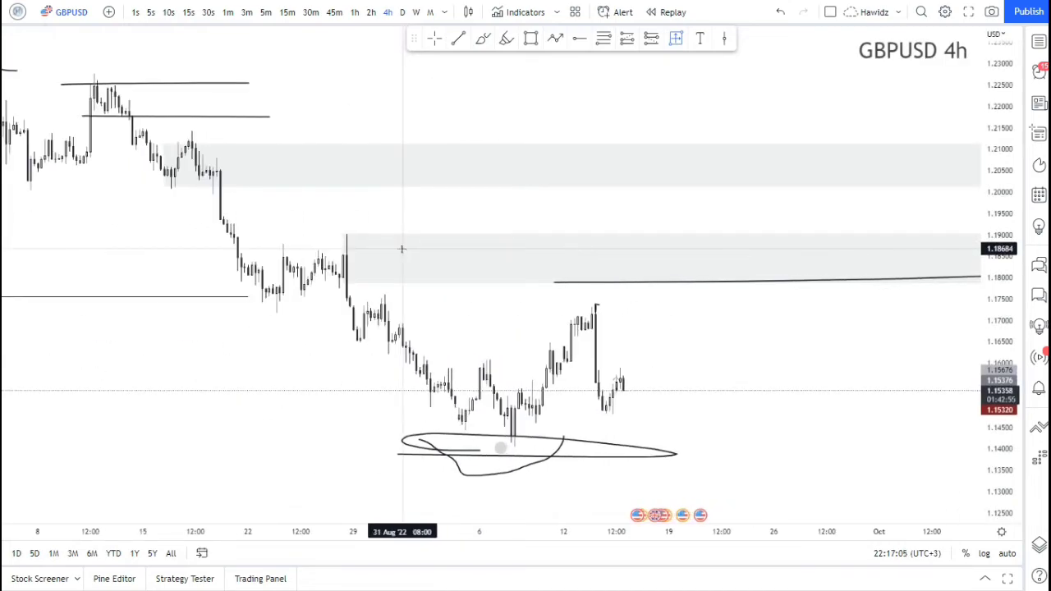
scroll(402, 249, "up", 3)
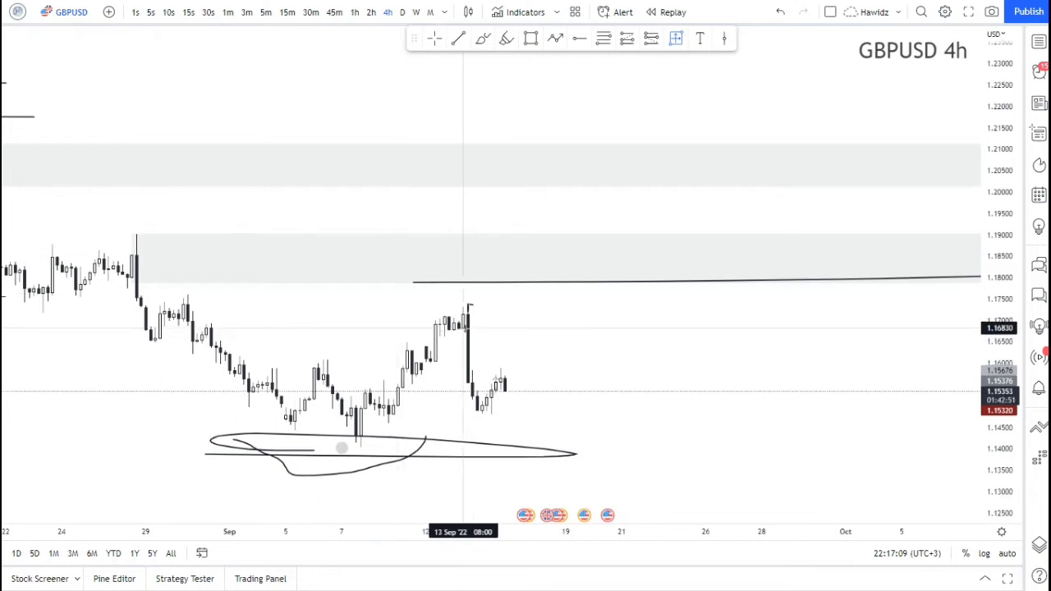
scroll(411, 410, "up", 2)
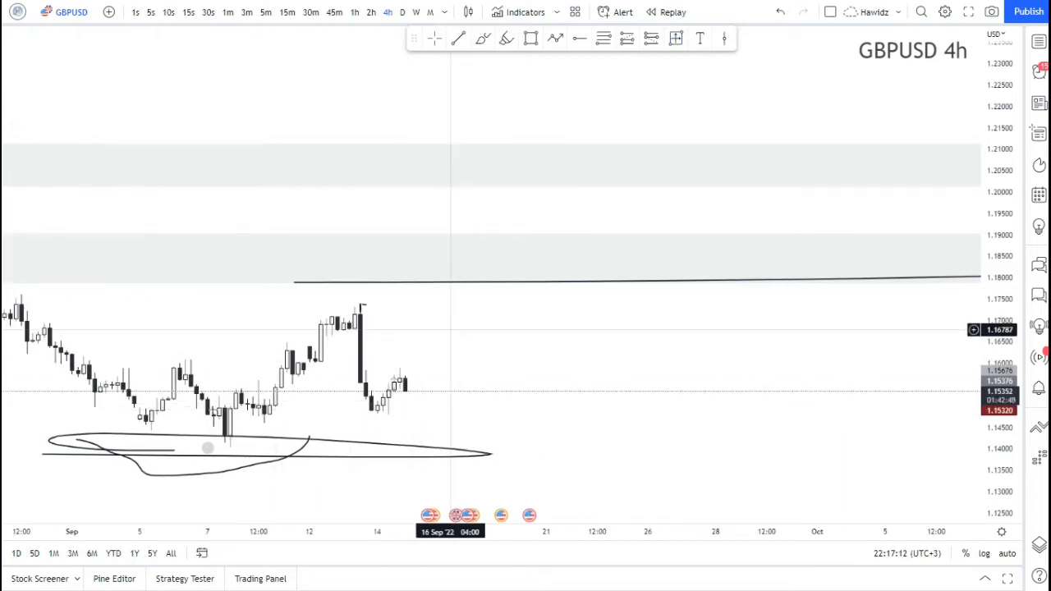
- Delete the brush strokes and highlighter dot around the September swing low
scroll(267, 450, "down", 3)
left_click_drag(287, 390, 721, 538)
key("Delete")
scroll(574, 451, "up", 5)
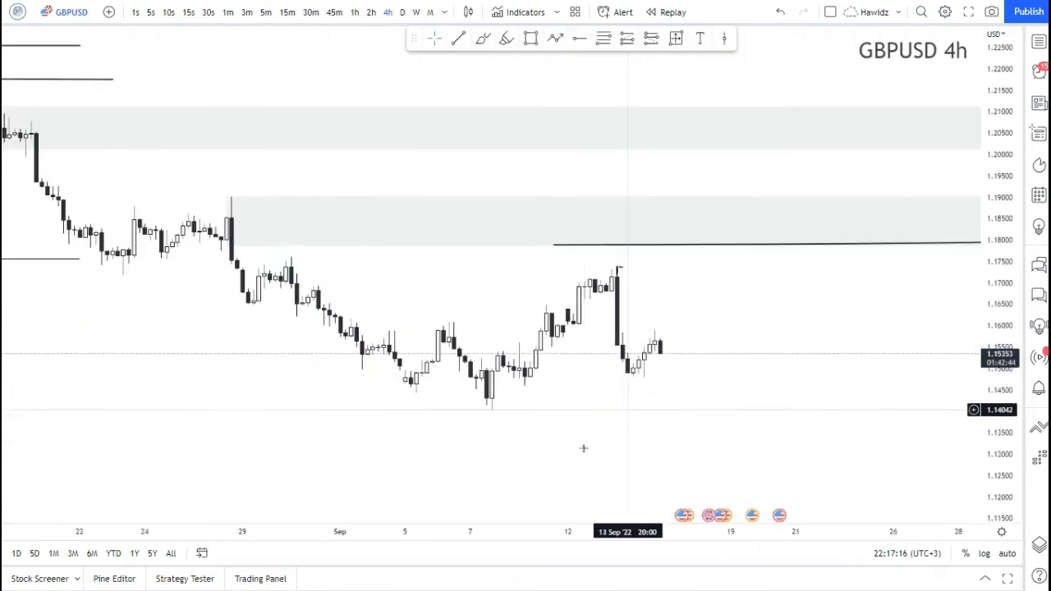
- Turn on automatic price scaling and frame the September 4-hour price action beneath the lower grey zone
left_click(1007, 553)
left_click_drag(661, 349, 764, 350)
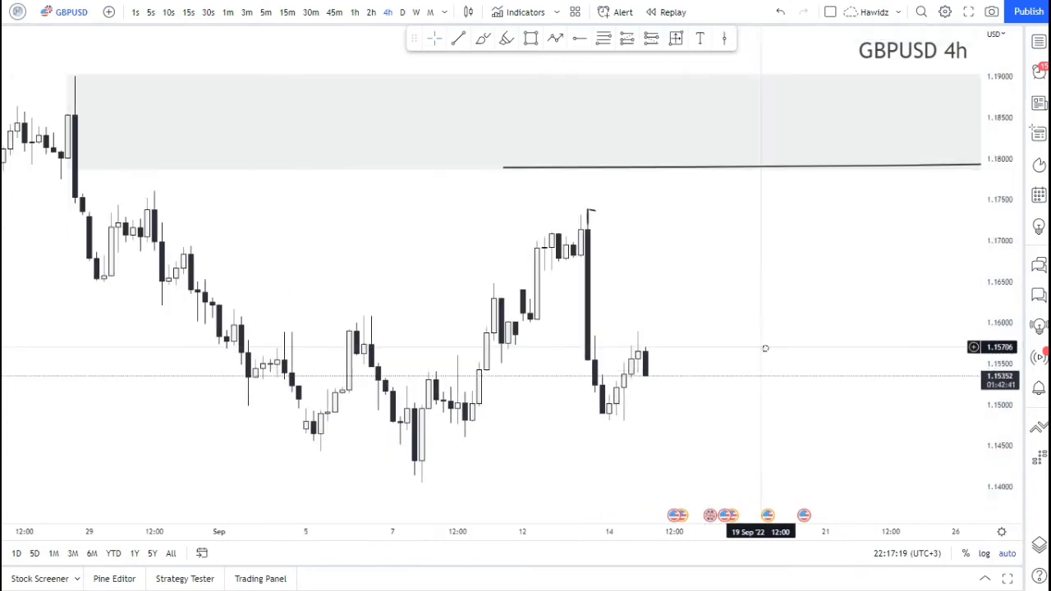
scroll(500, 451, "up", 1)
left_click_drag(500, 451, 534, 442)
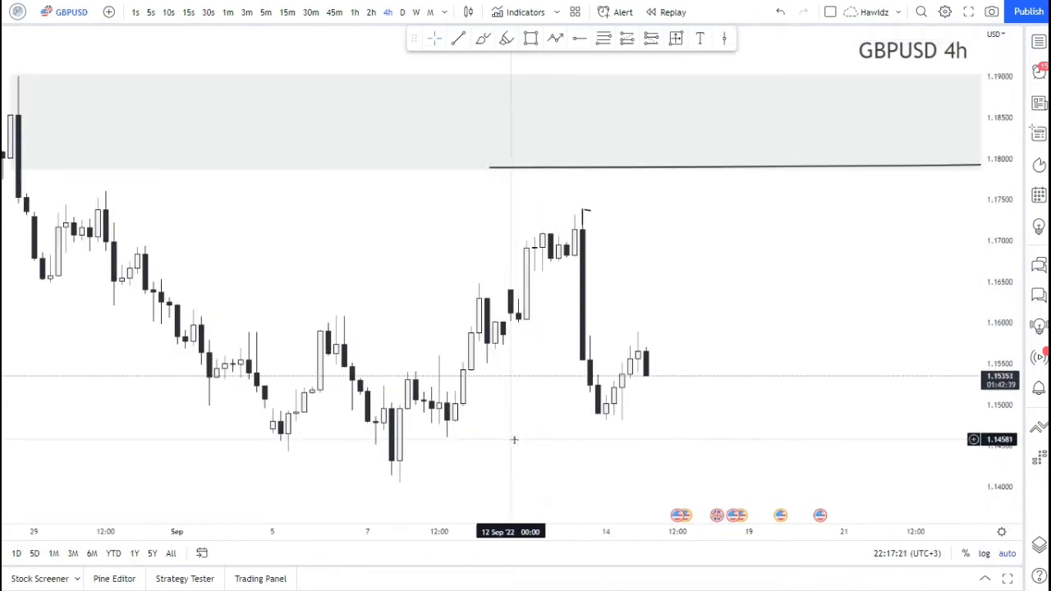
scroll(514, 440, "up", 1)
scroll(515, 442, "down", 3)
scroll(515, 443, "up", 2)
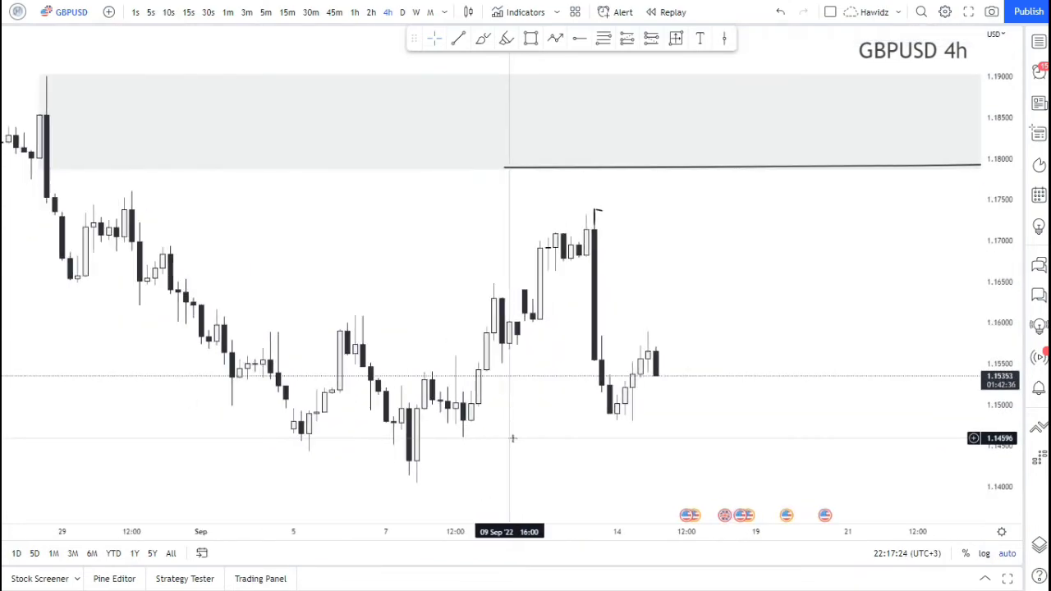
scroll(511, 440, "down", 1)
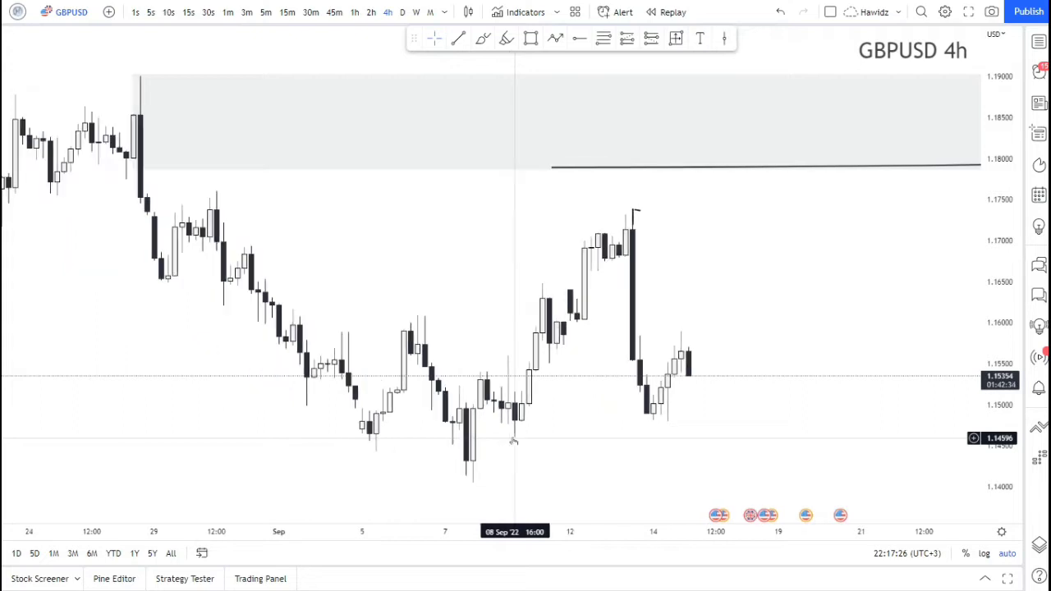
scroll(604, 303, "down", 1)
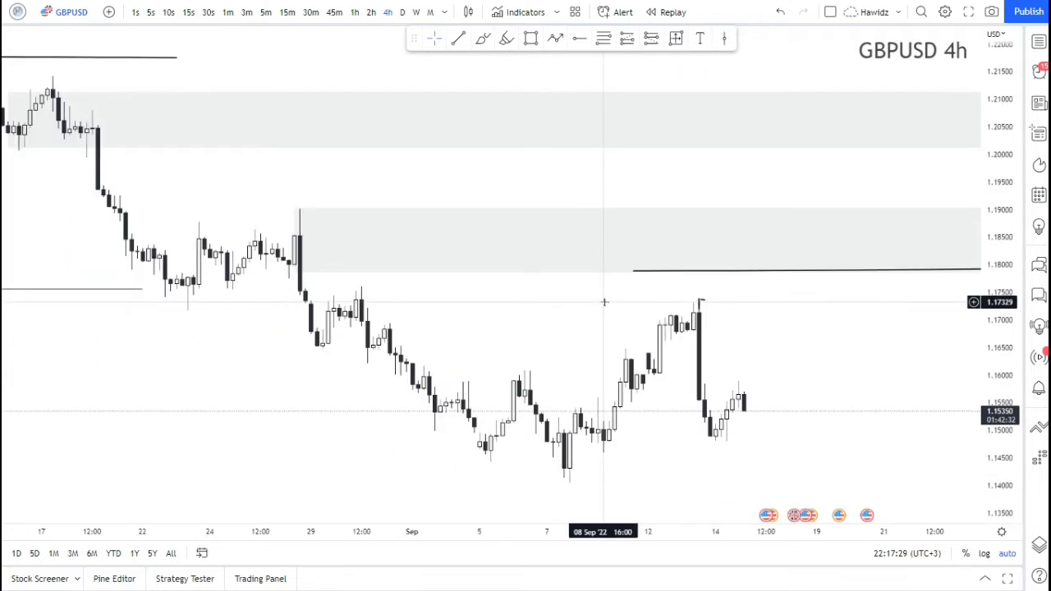
scroll(484, 261, "up", 2)
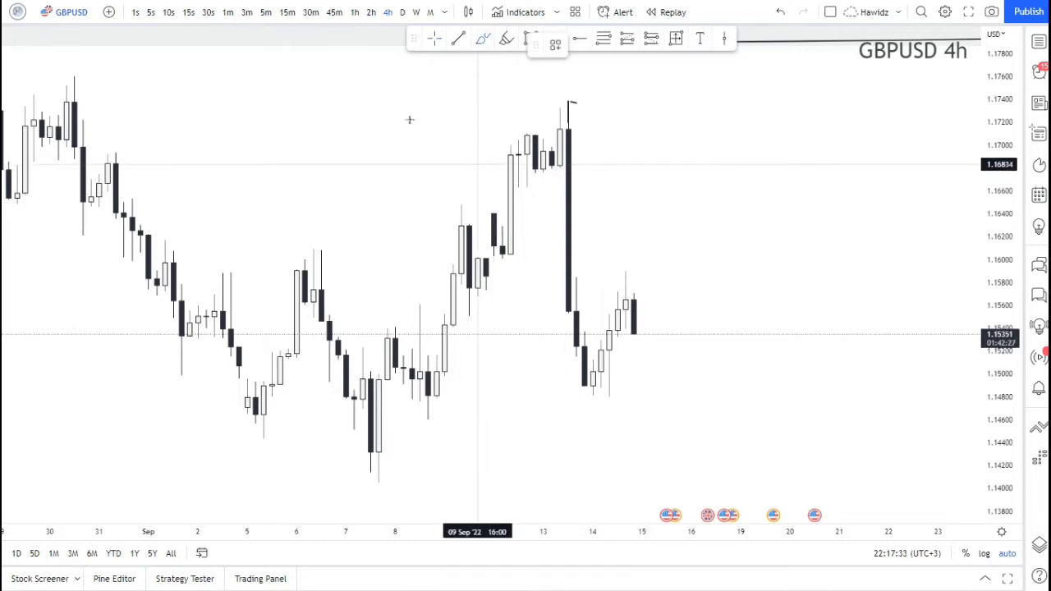
- Examine the 4-hour decline from the August highs through both grey zones to the September lows
scroll(356, 191, "down", 1)
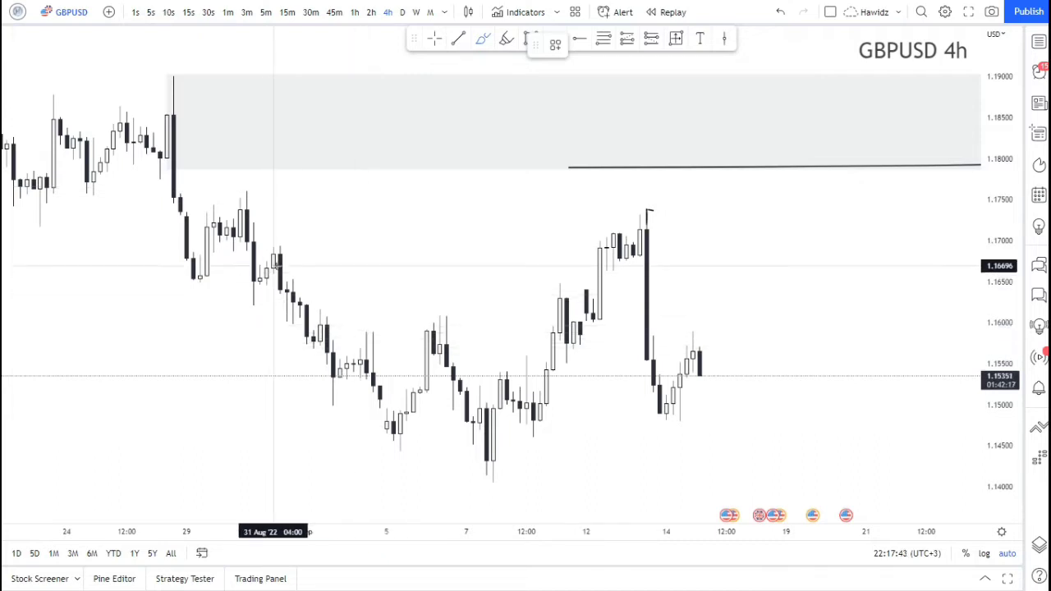
scroll(300, 283, "left", 5)
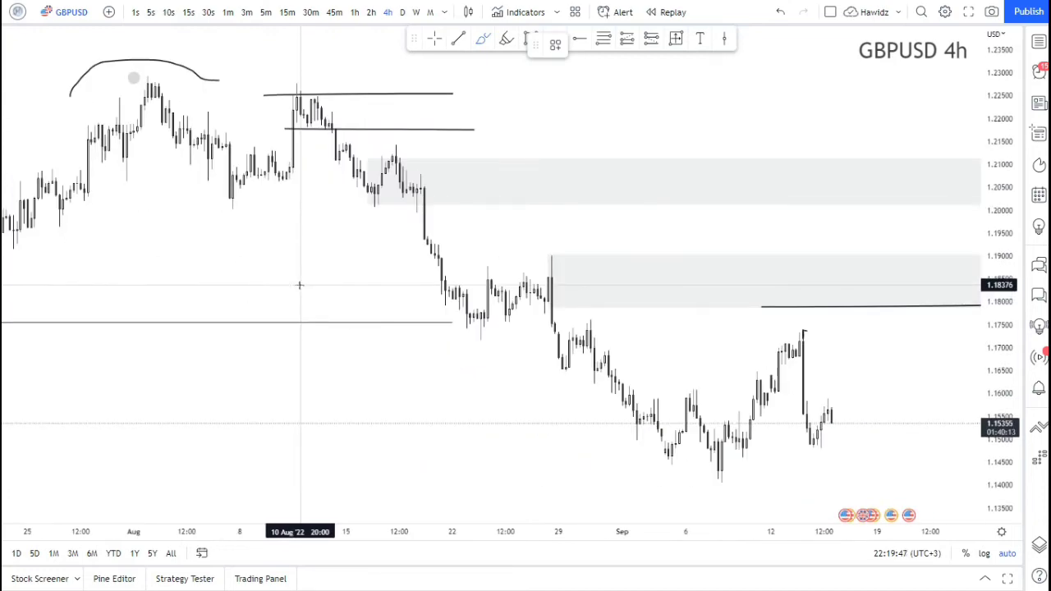
scroll(295, 296, "right", 5)
scroll(292, 304, "up", 3)
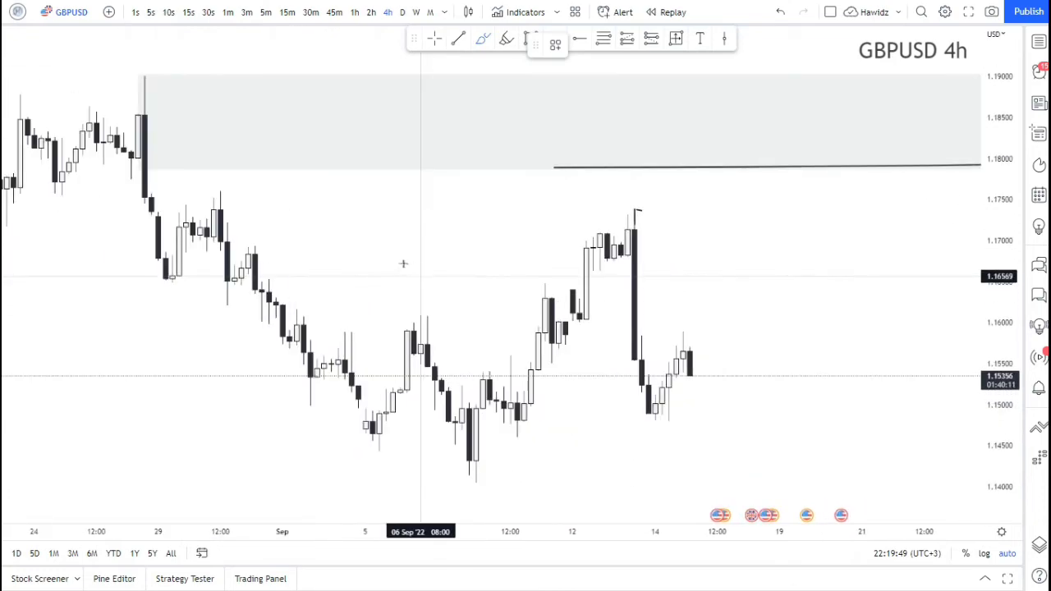
scroll(415, 270, "down", 3)
scroll(415, 270, "left", 10)
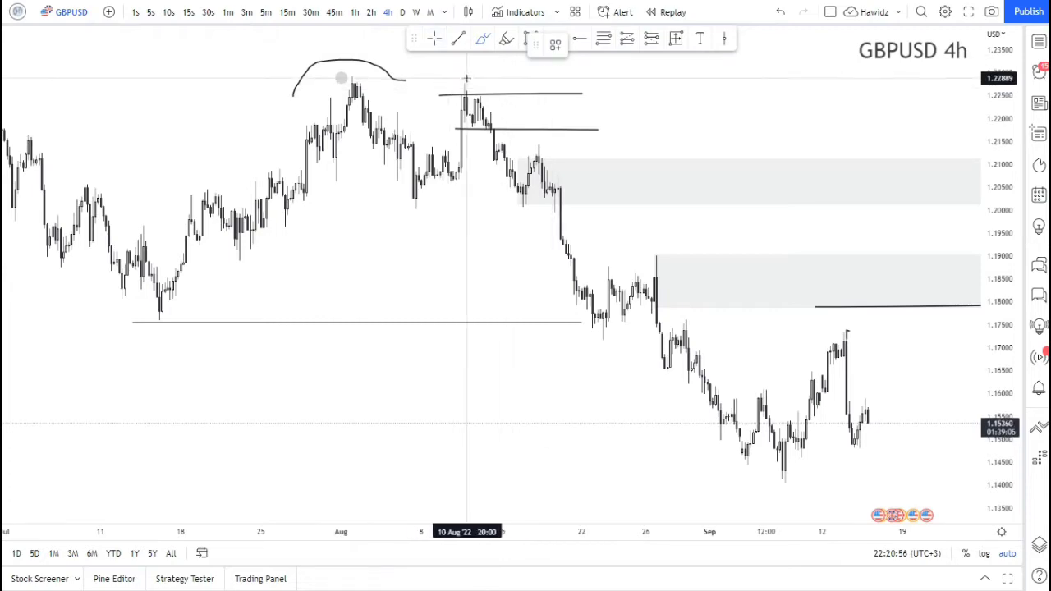
scroll(478, 111, "down", 2)
scroll(479, 115, "up", 2)
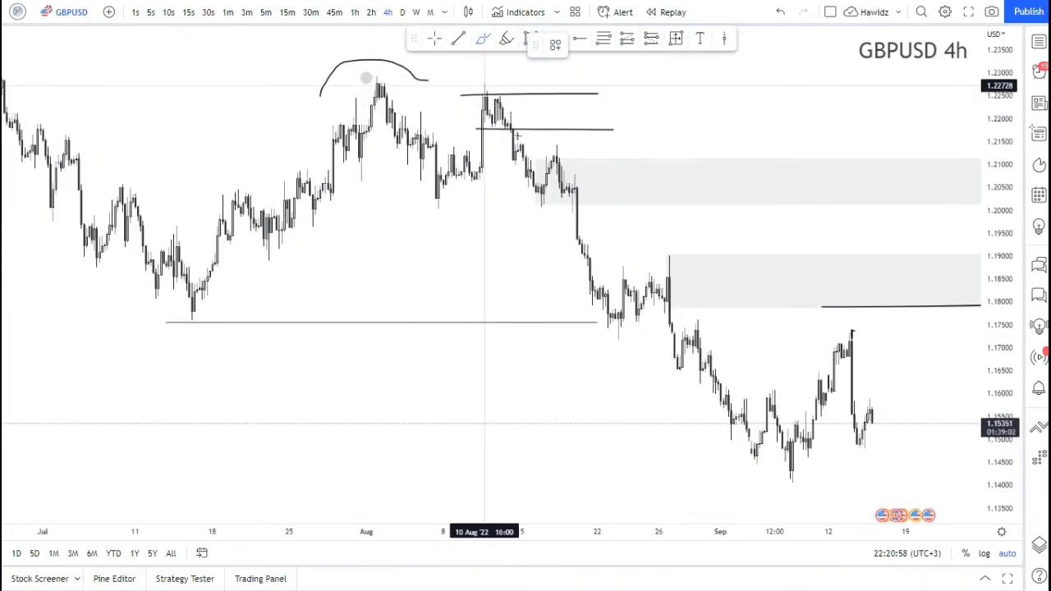
- Sketch the downtrend and its zigzag swings from the 10 August high to the September low, and remove the strokes
mouse_move(485, 86)
left_mouse_down()
mouse_move(652, 363)
mouse_move(755, 487)
left_mouse_up()
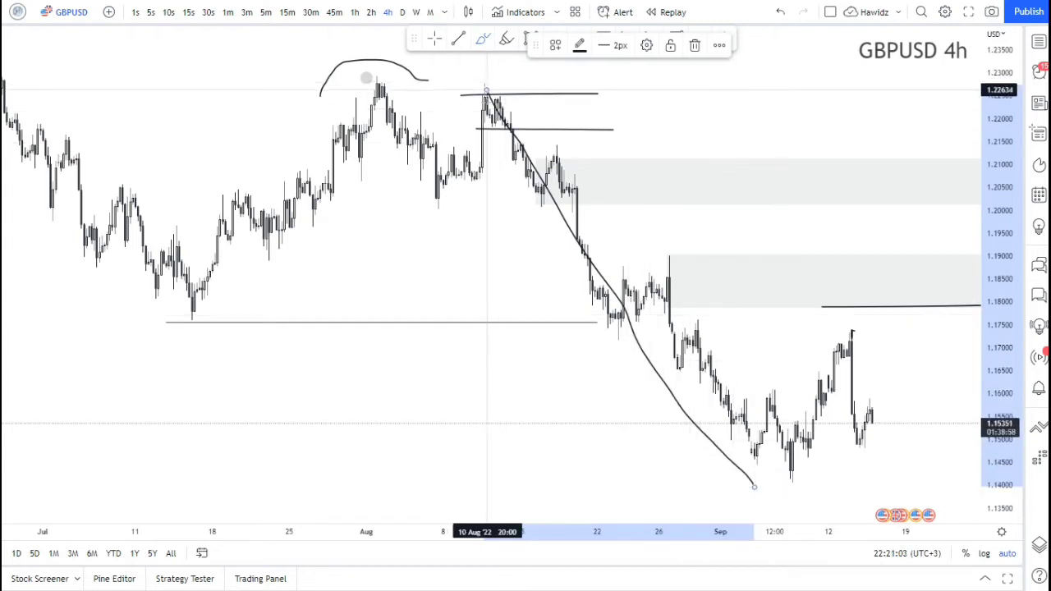
mouse_move(480, 93)
left_mouse_down()
mouse_move(510, 164)
mouse_move(531, 148)
left_mouse_up()
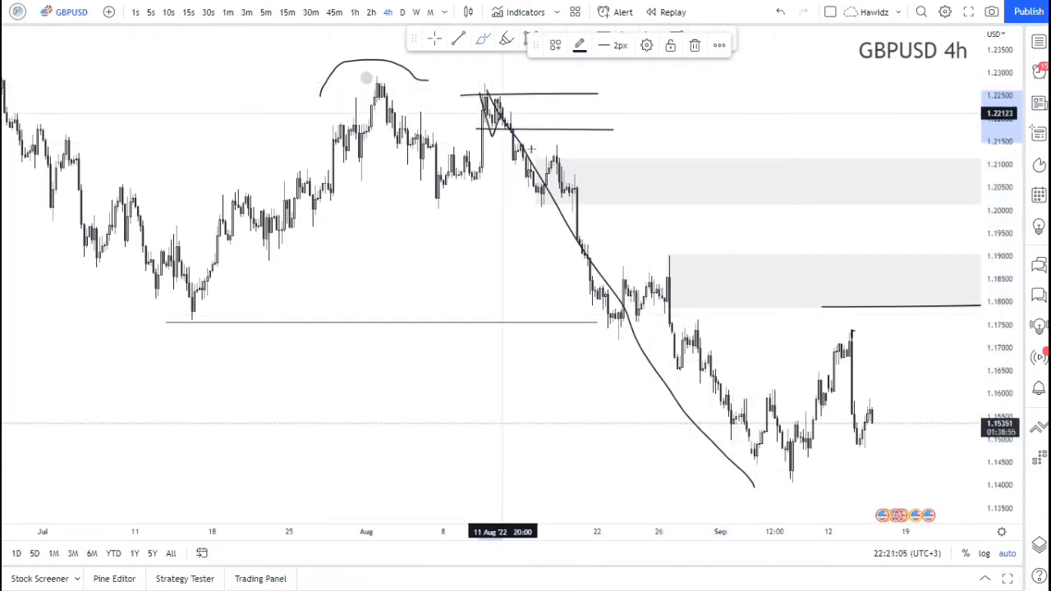
mouse_move(503, 113)
left_mouse_down()
mouse_move(517, 159)
mouse_move(535, 160)
mouse_move(571, 279)
mouse_move(630, 322)
mouse_move(663, 319)
mouse_move(706, 415)
mouse_move(774, 482)
mouse_move(816, 498)
left_mouse_up()
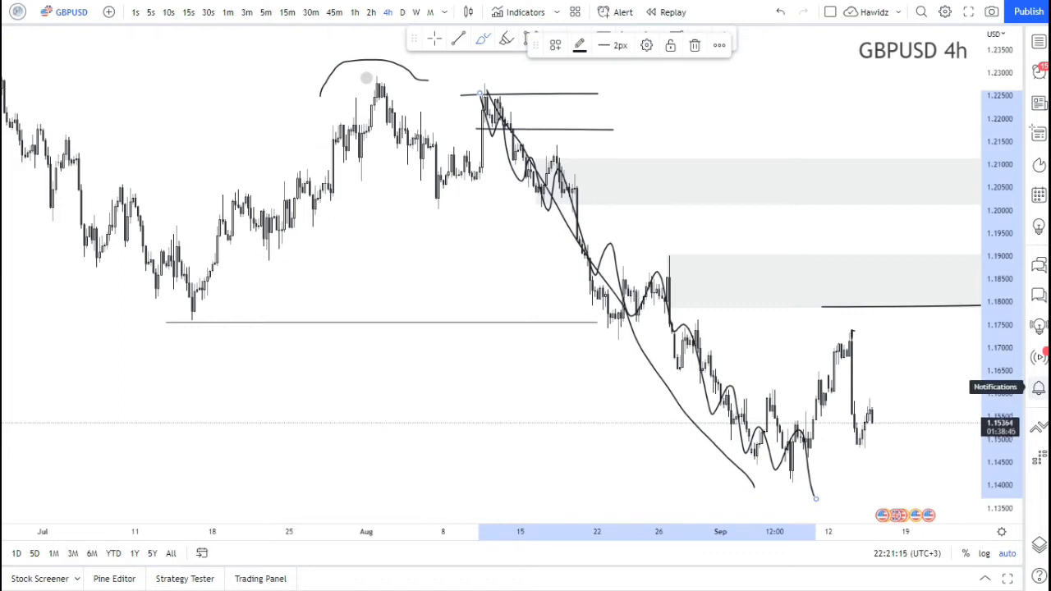
key("Delete")
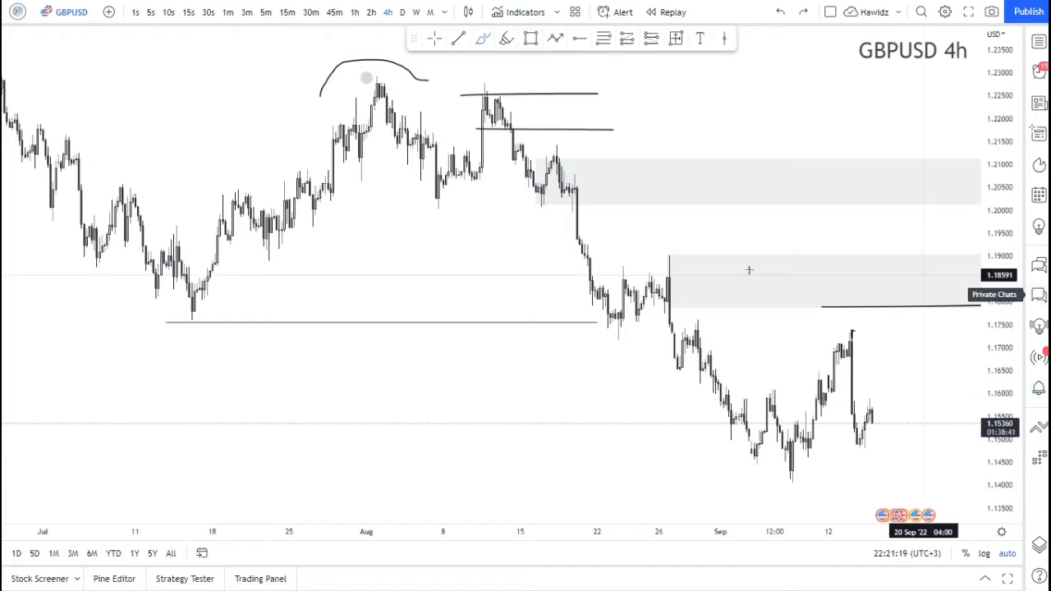
- Mark the successive swing highs and lows from late August to the 7 September low with short brush arcs
scroll(746, 275, "up", 5)
scroll(654, 332, "up", 2)
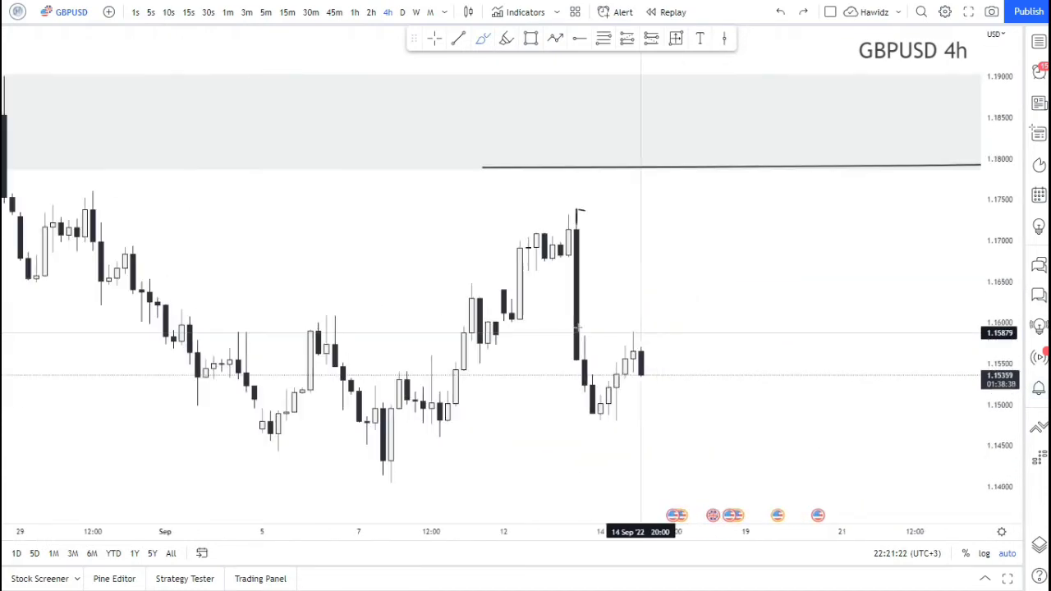
scroll(575, 332, "down", 2)
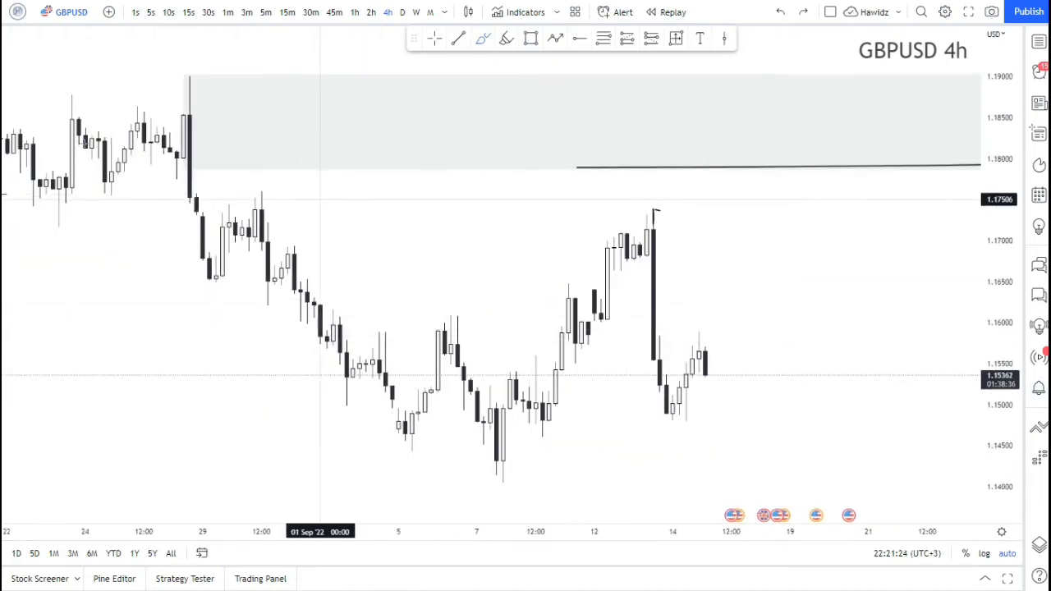
scroll(168, 342, "down", 2)
left_click_drag(141, 304, 163, 303)
left_click_drag(253, 206, 281, 212)
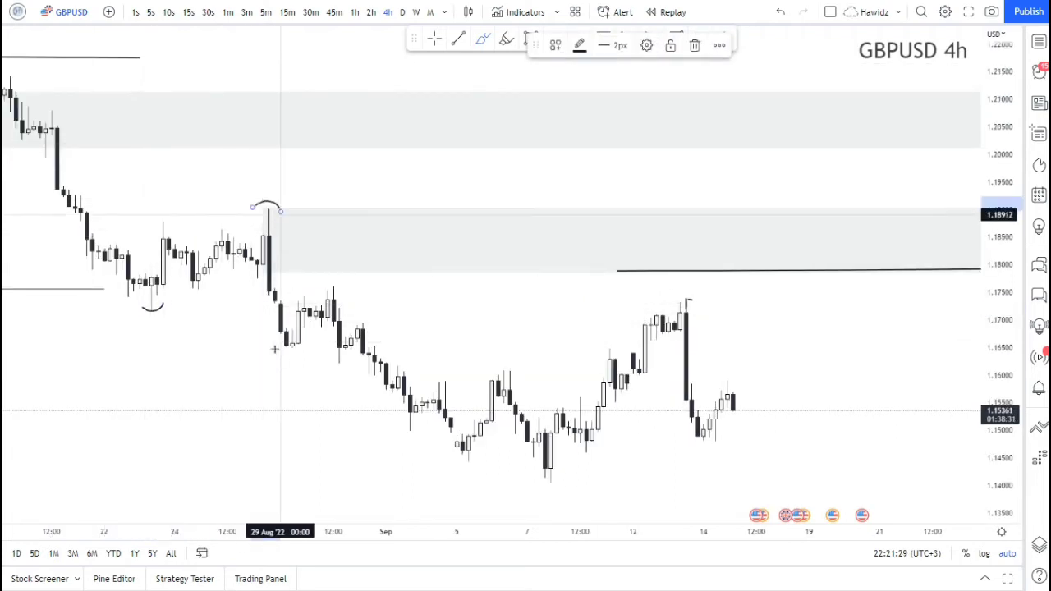
left_click_drag(278, 317, 305, 353)
mouse_move(318, 284)
left_mouse_down()
mouse_move(337, 281)
mouse_move(351, 295)
left_mouse_up()
left_click_drag(398, 427, 416, 432)
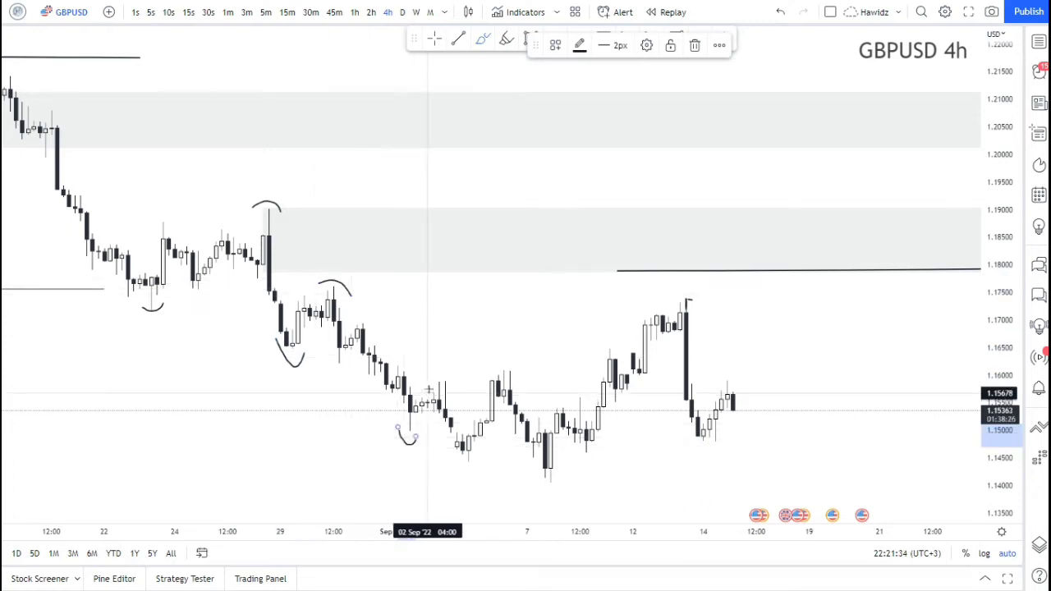
left_click_drag(433, 384, 451, 384)
mouse_move(457, 460)
left_mouse_down()
mouse_move(468, 472)
mouse_move(476, 460)
left_mouse_up()
mouse_move(486, 380)
left_mouse_down()
mouse_move(517, 371)
mouse_move(523, 381)
left_mouse_up()
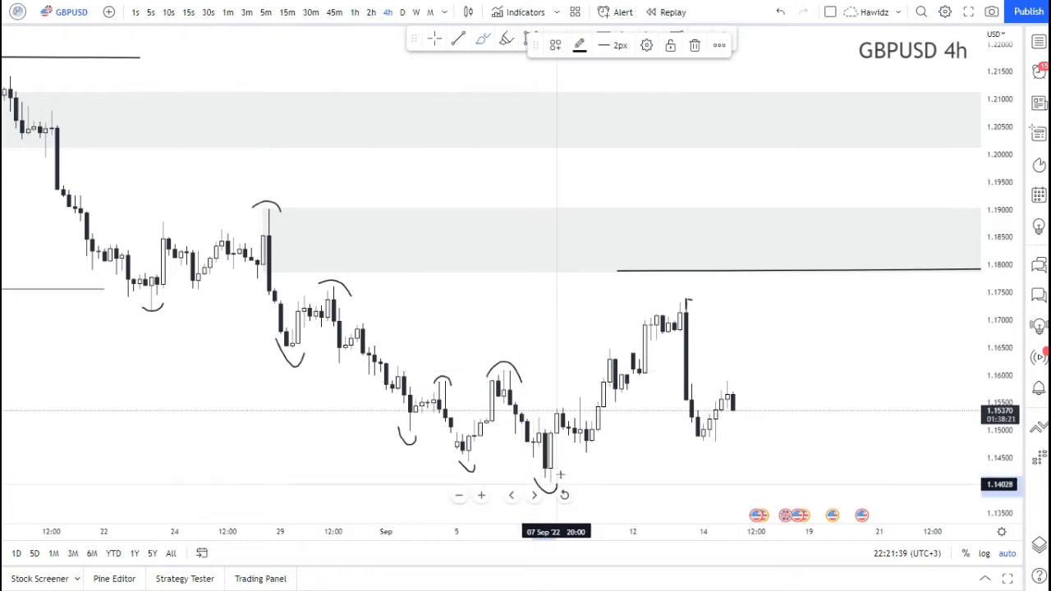
- Trace the rally from the 7 September low with the brush and mark the 6 September high with horizontal strokes
left_click_drag(534, 478, 565, 474)
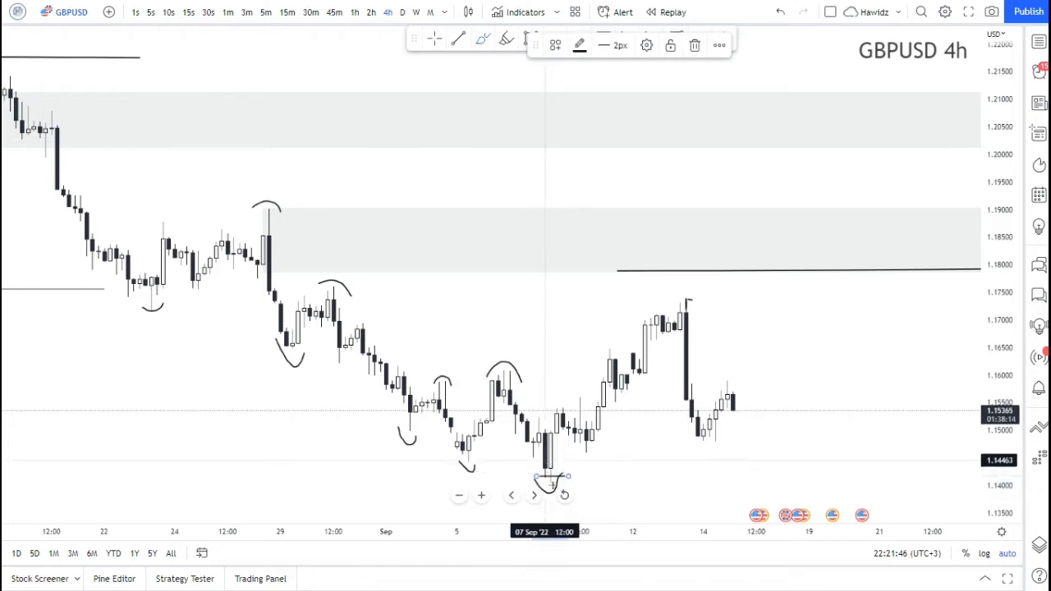
left_click_drag(563, 483, 604, 348)
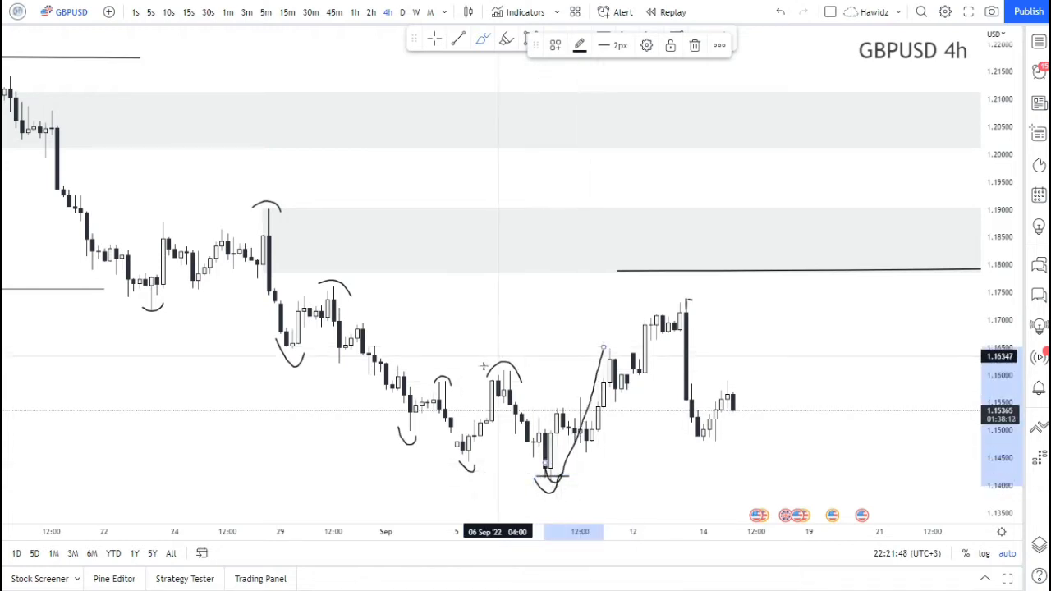
left_click_drag(490, 367, 594, 368)
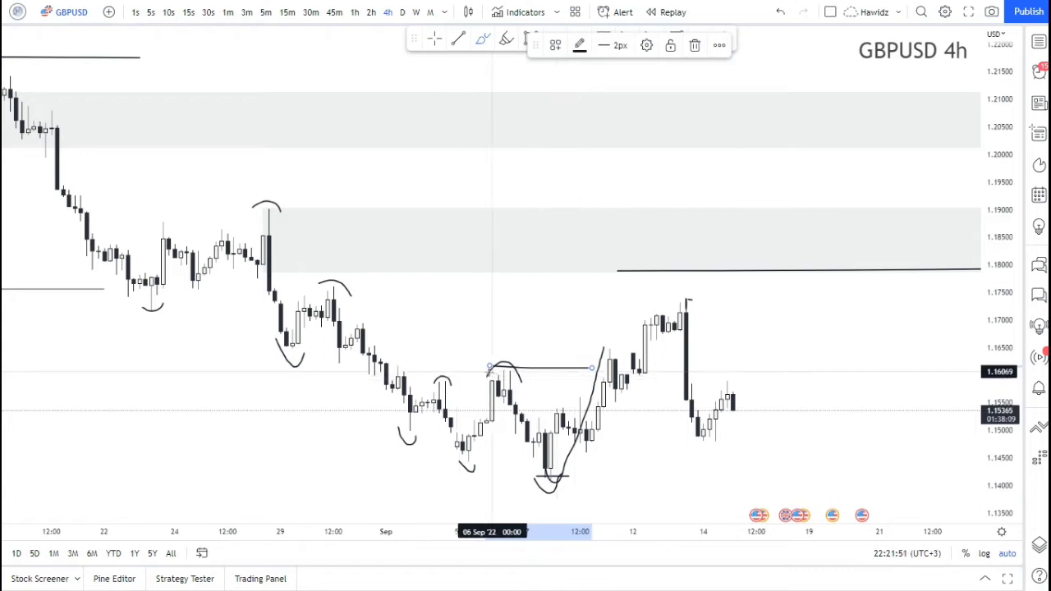
mouse_move(490, 371)
left_mouse_down()
mouse_move(592, 361)
mouse_move(494, 370)
mouse_move(588, 368)
left_mouse_up()
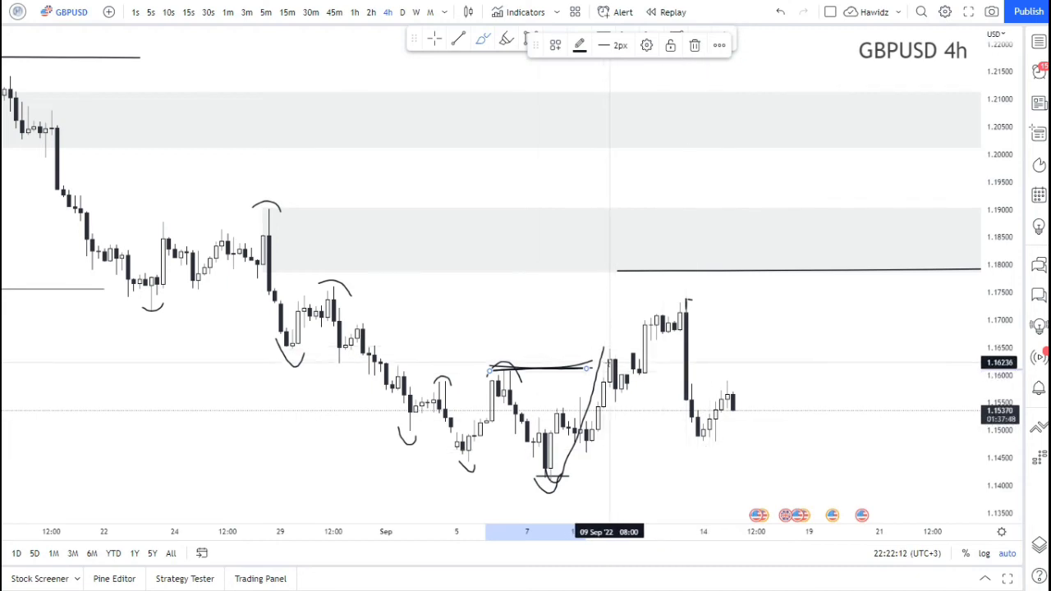
- Trace the pullback and second rise after the 9 September high, and re-mark the lower edge of the lower grey zone
mouse_move(603, 355)
left_mouse_down()
mouse_move(609, 346)
mouse_move(627, 392)
mouse_move(673, 294)
left_mouse_up()
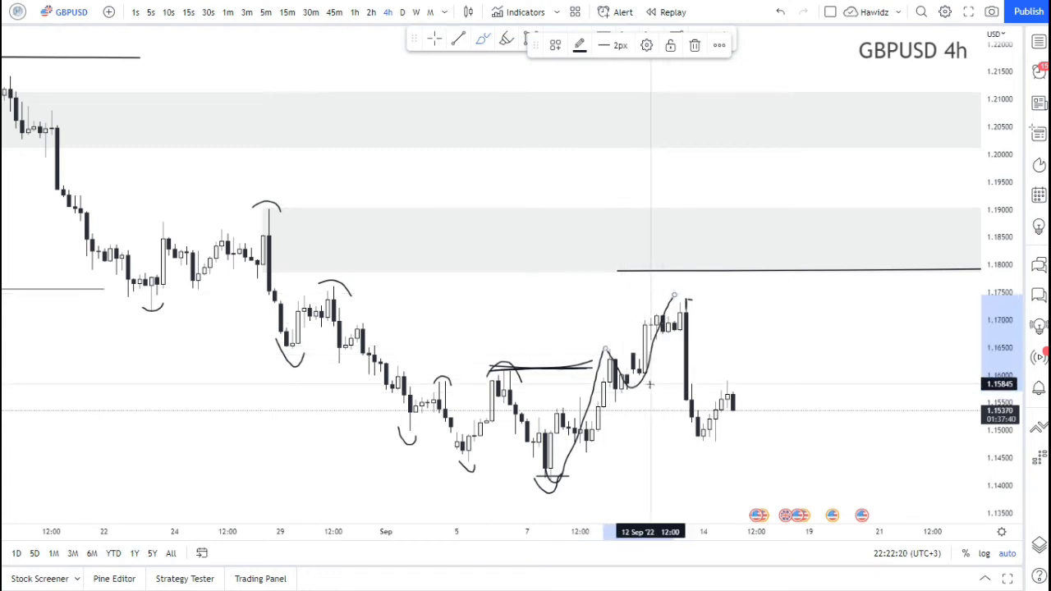
scroll(648, 384, "up", 2)
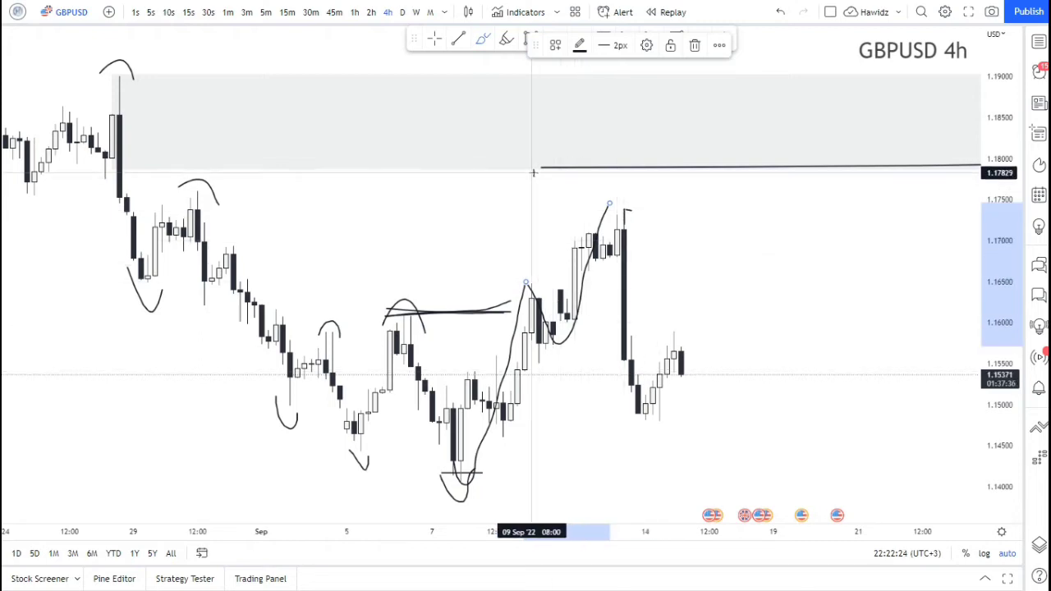
left_click_drag(535, 169, 652, 169)
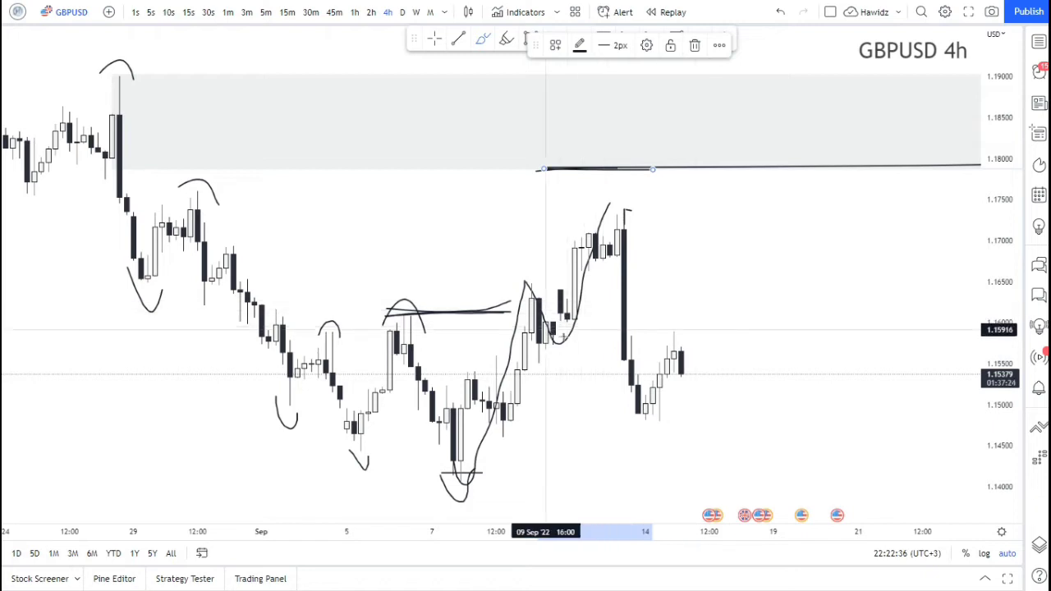
mouse_move(526, 302)
left_mouse_down()
mouse_move(537, 329)
mouse_move(623, 201)
left_mouse_up()
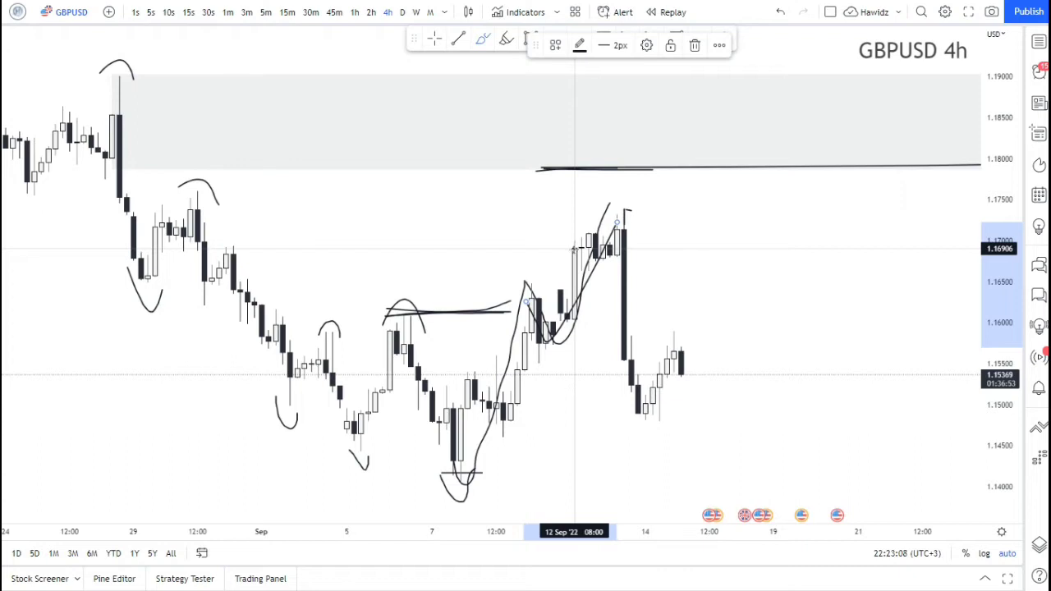
- Switch the chart to the 15-minute timeframe and frame the price action between 6 and 13 September
scroll(427, 238, "up", 3)
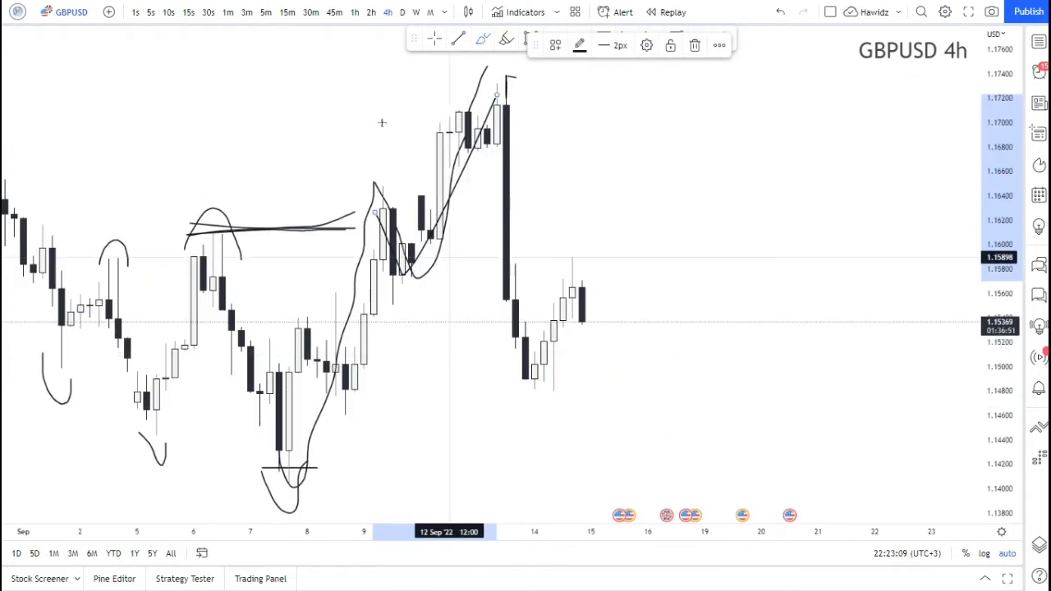
left_click(287, 12)
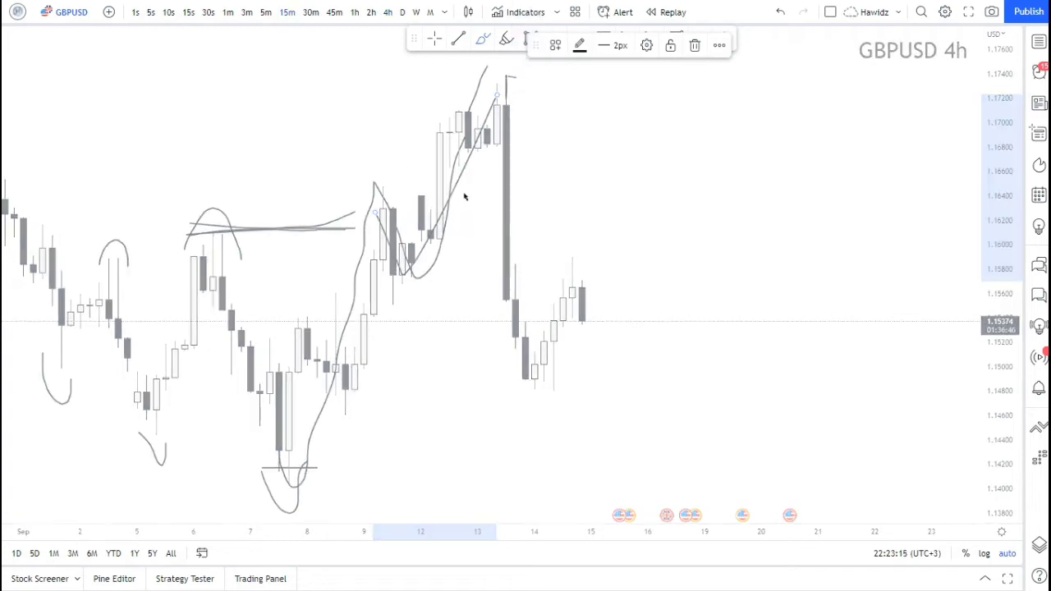
scroll(464, 192, "down", 18)
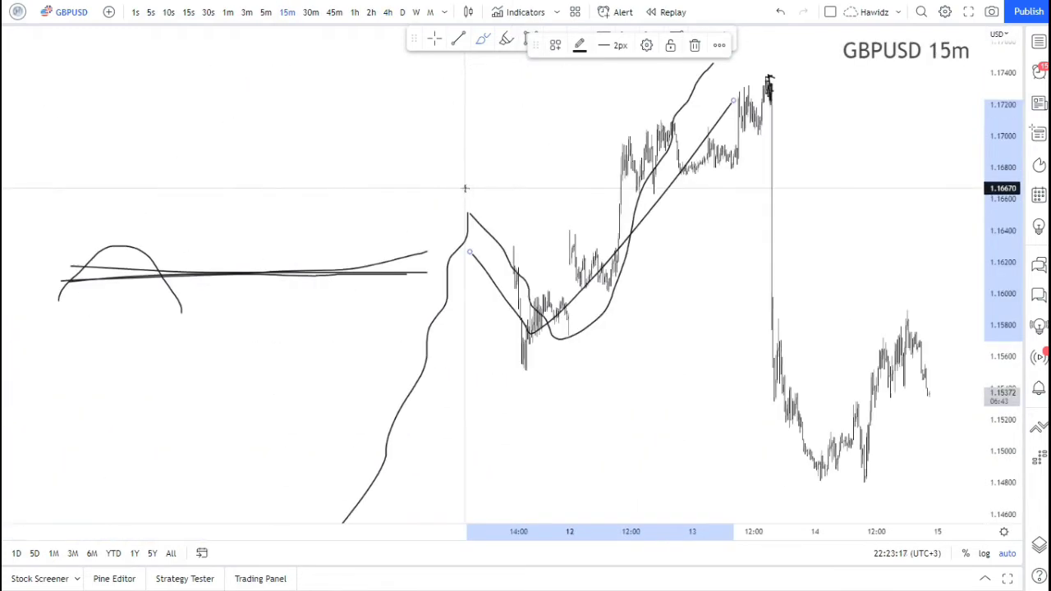
scroll(465, 189, "up", 3)
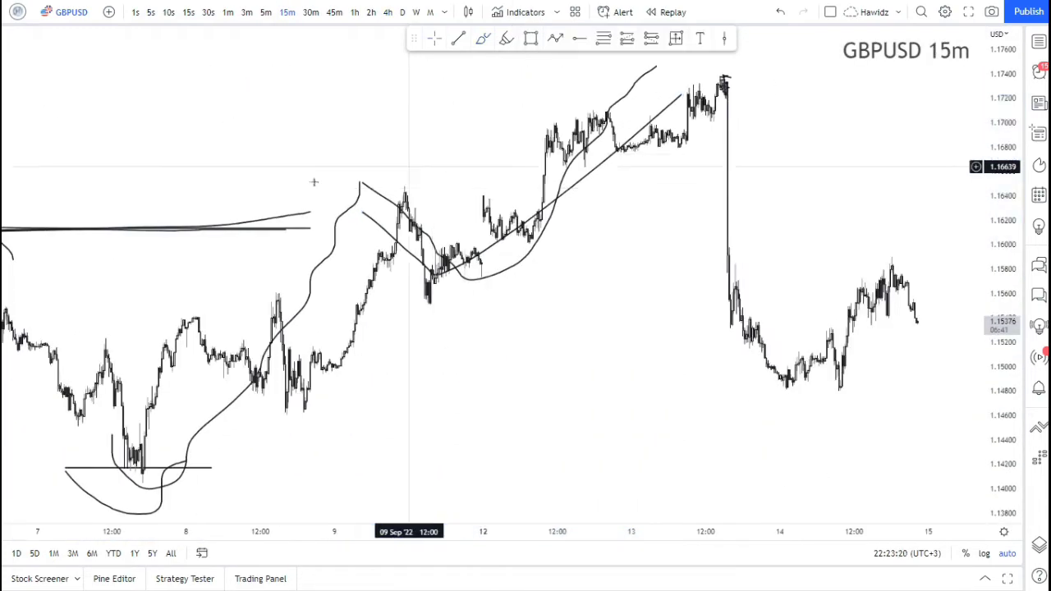
scroll(314, 182, "up", 5)
left_click_drag(309, 356, 585, 307)
scroll(392, 378, "up", 1)
left_click_drag(393, 378, 662, 365)
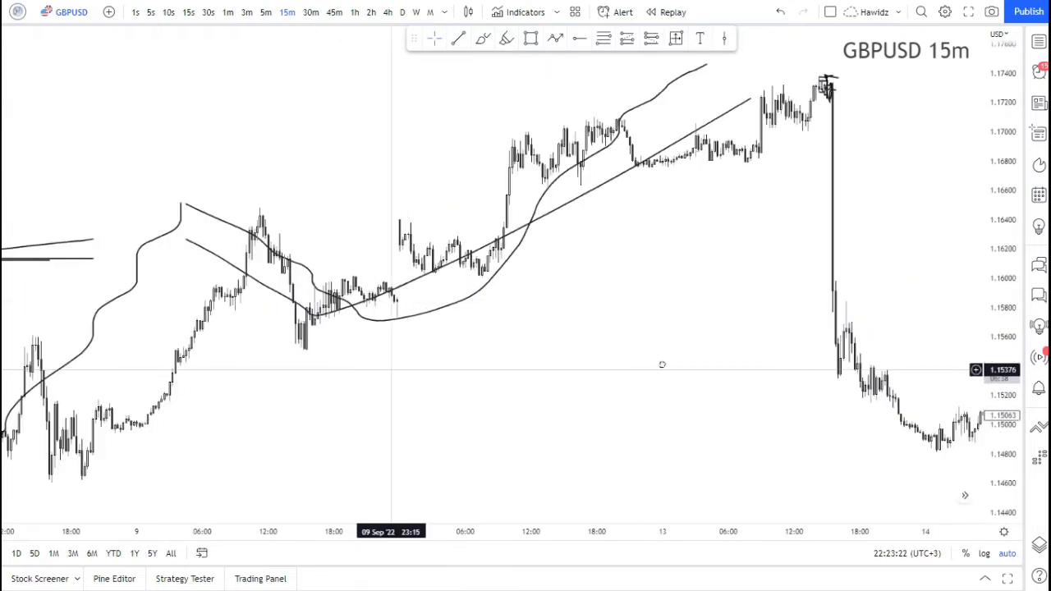
scroll(535, 369, "up", 1)
left_click_drag(535, 369, 887, 362)
scroll(399, 294, "down", 4)
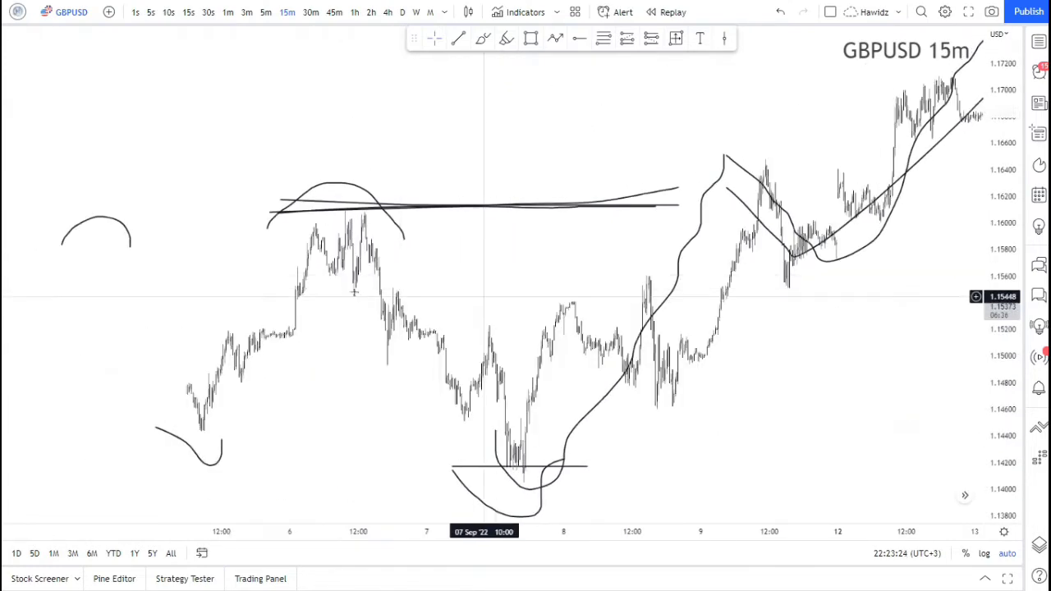
scroll(354, 291, "up", 2)
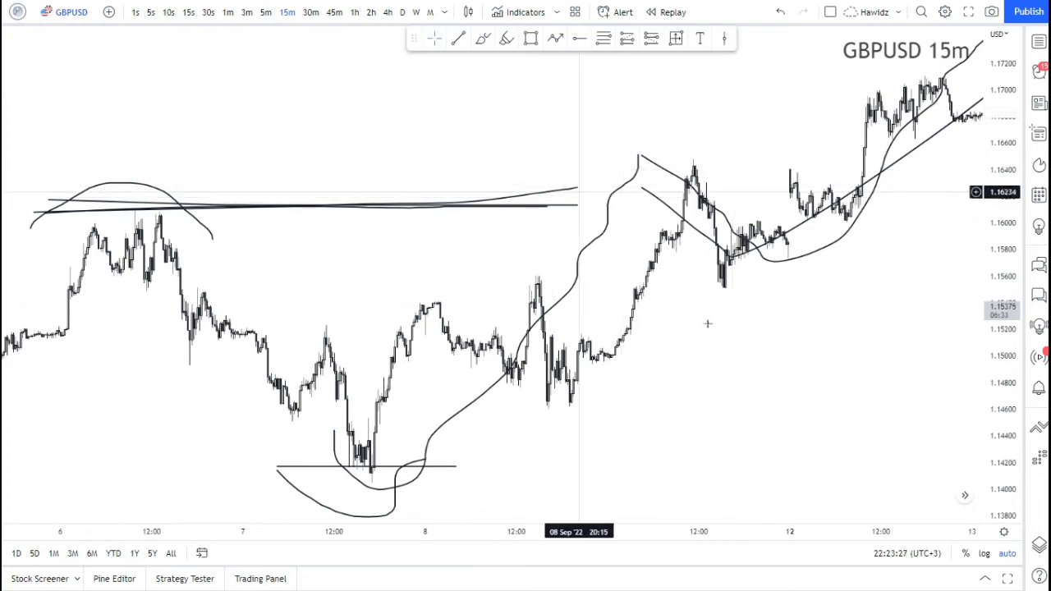
- Outline the 8 September swing with the brush and trace the rally from its low to the 9 September high
scroll(707, 323, "up", 4)
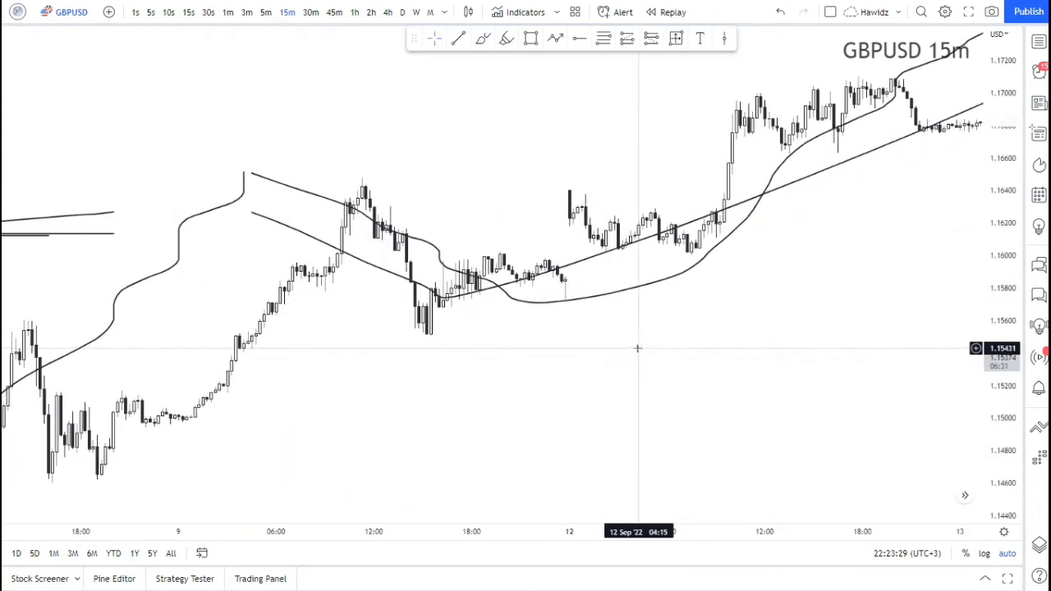
scroll(226, 253, "down", 5)
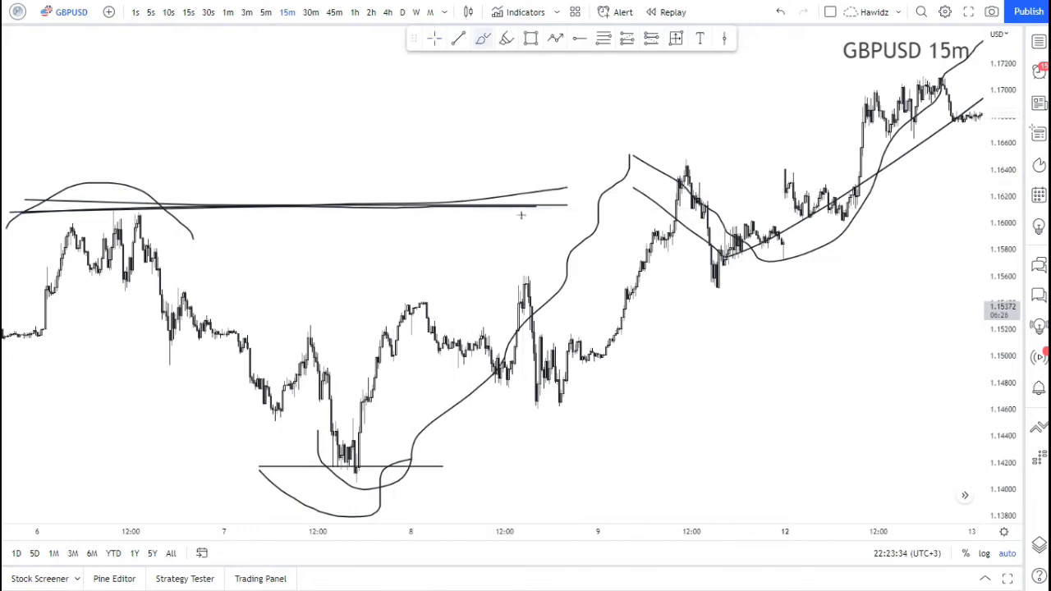
left_click_drag(514, 206, 641, 200)
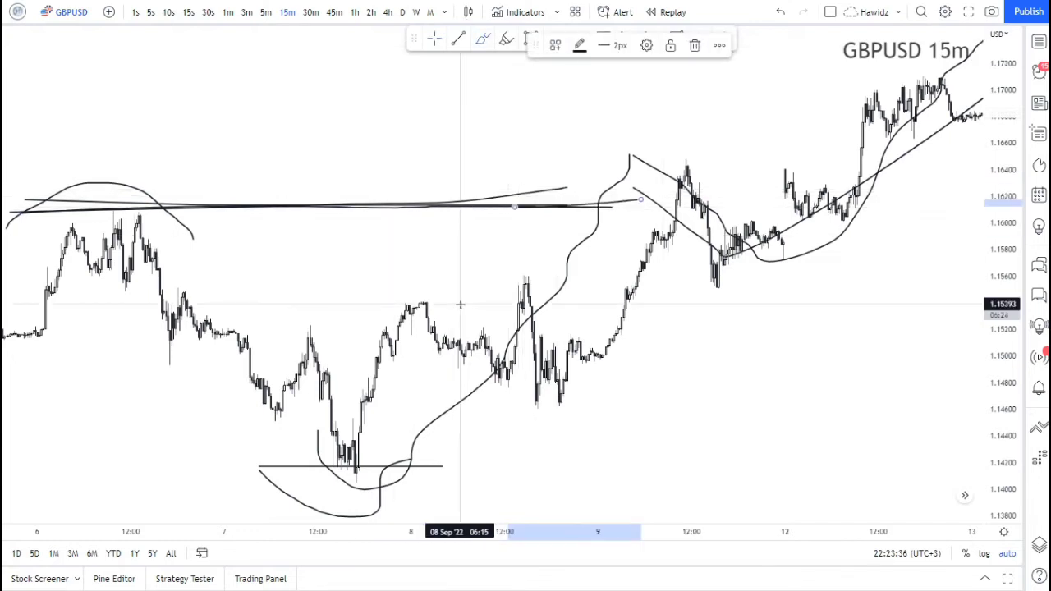
scroll(460, 303, "up", 2)
mouse_move(364, 269)
left_mouse_down()
mouse_move(413, 268)
mouse_move(420, 402)
mouse_move(370, 416)
mouse_move(336, 261)
mouse_move(345, 268)
left_mouse_up()
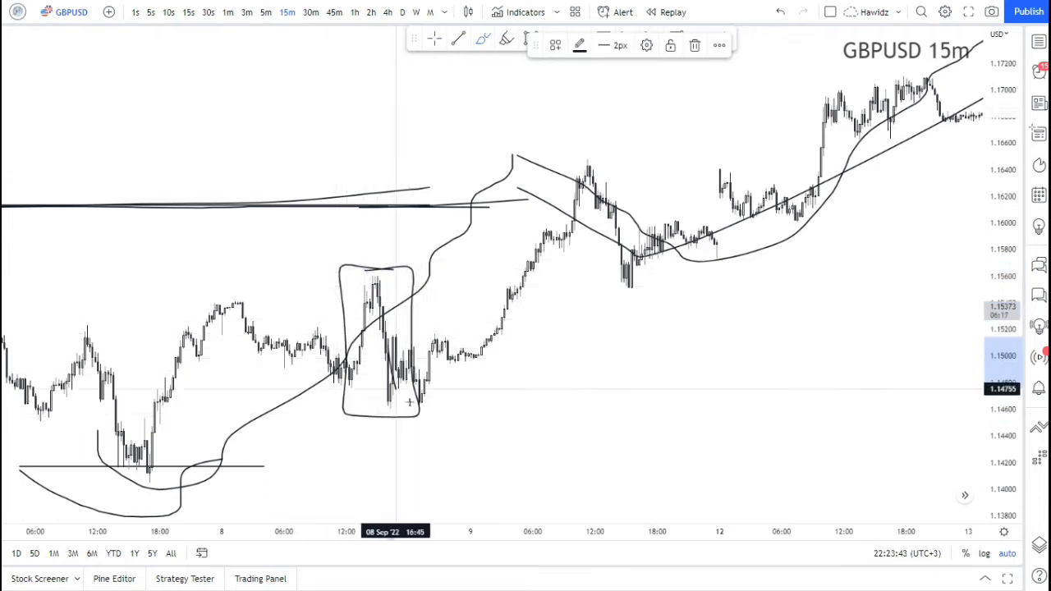
left_click_drag(409, 401, 567, 174)
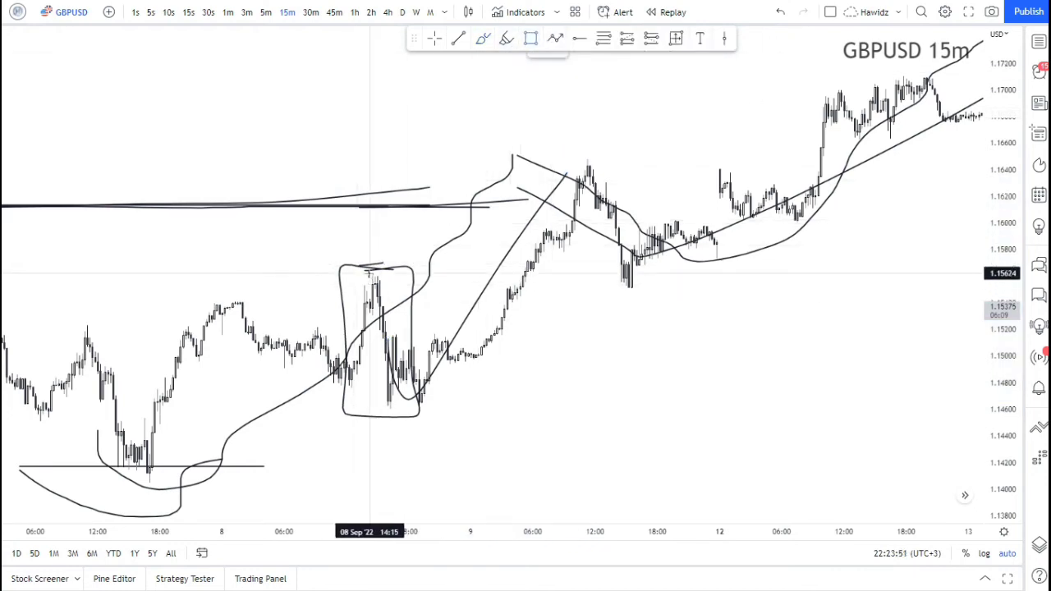
- Draw a grey rectangle across the 8 September swing from about 1.1561 down to its low, extended past the 9 September low
left_click(370, 275)
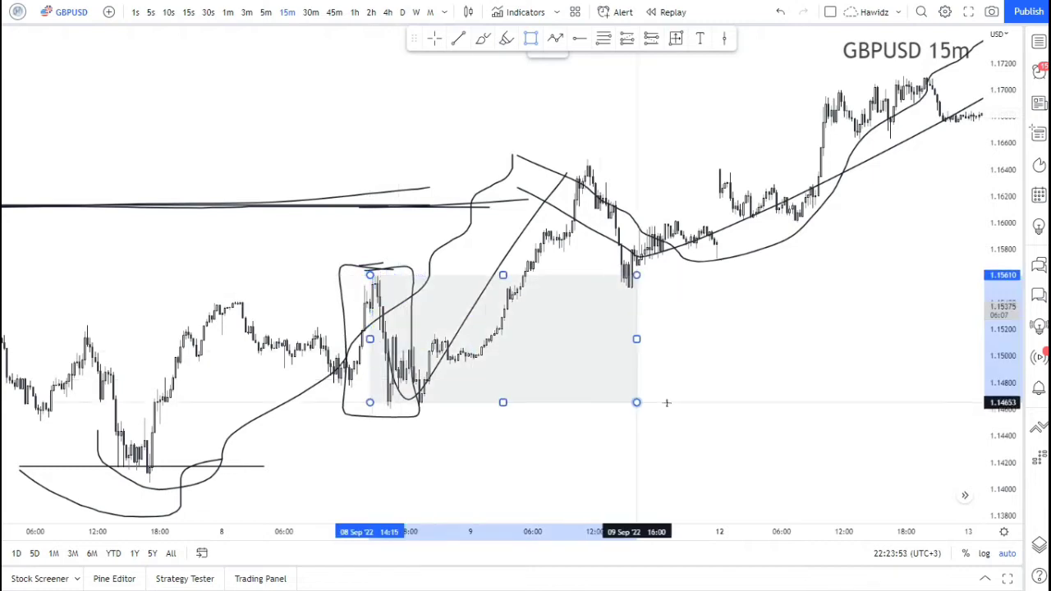
left_click(670, 408)
left_click(763, 280)
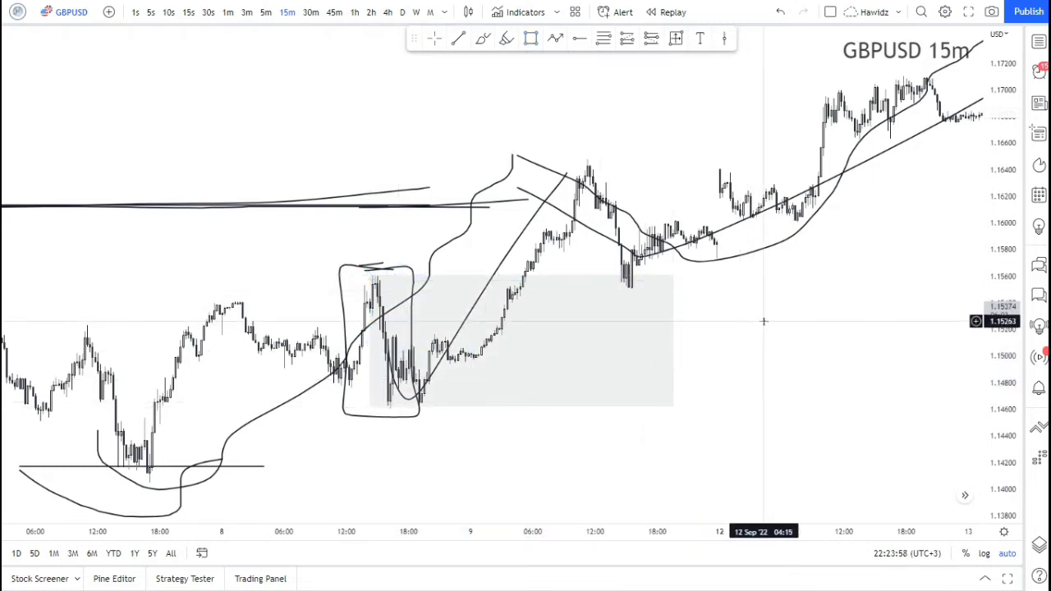
- Trace the pullback from the 9 September high into the grey zone and the following rise with the brush
scroll(764, 321, "up", 2)
scroll(763, 321, "down", 3)
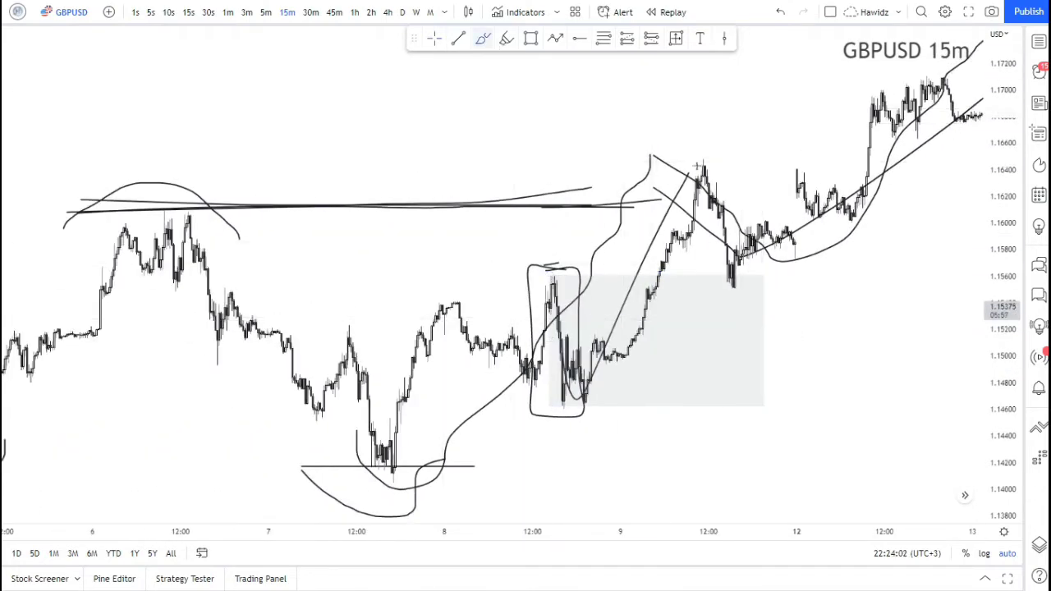
mouse_move(696, 168)
left_mouse_down()
mouse_move(761, 281)
mouse_move(751, 288)
left_mouse_up()
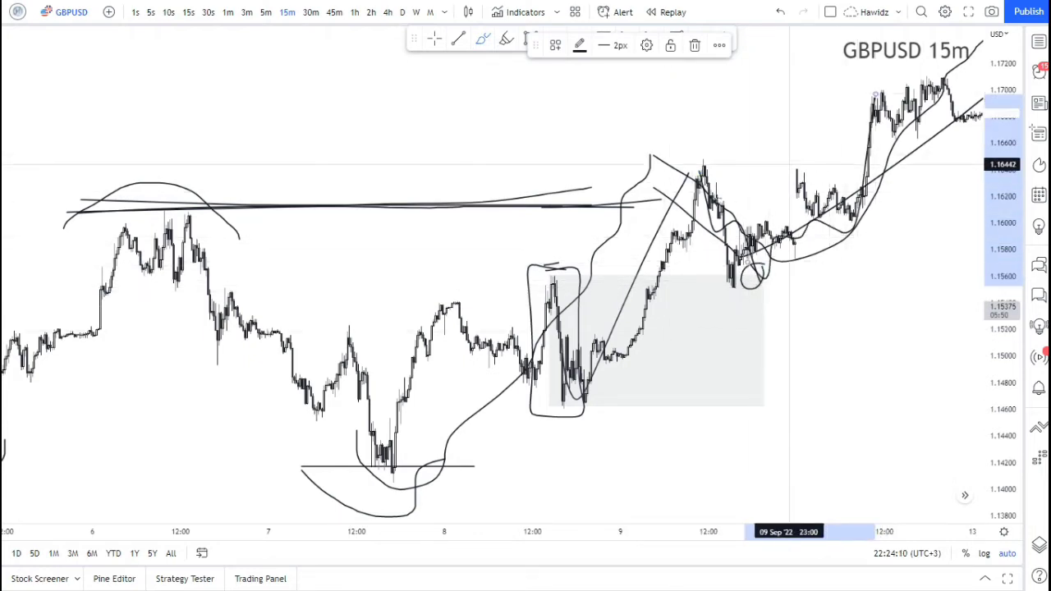
- Undo the latest brush strokes and the grey rectangle around the 8 September swing
key("ctrl+z")
key("ctrl+z")
key("ctrl+z")
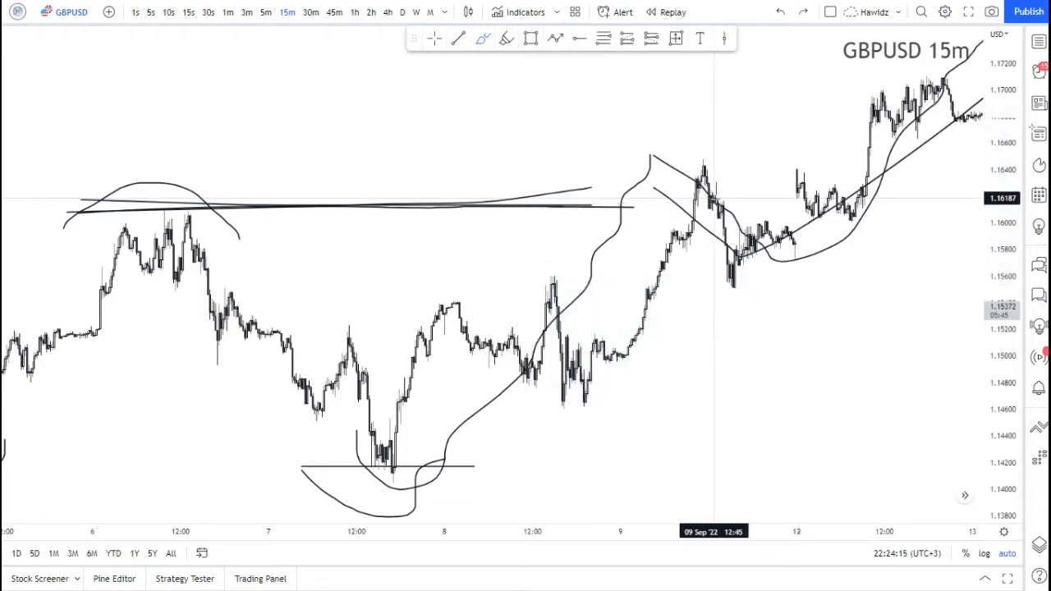
- Delete the brush traces of the rally and pullback and the markings around the 7 September low
left_click(590, 281)
key("Delete")
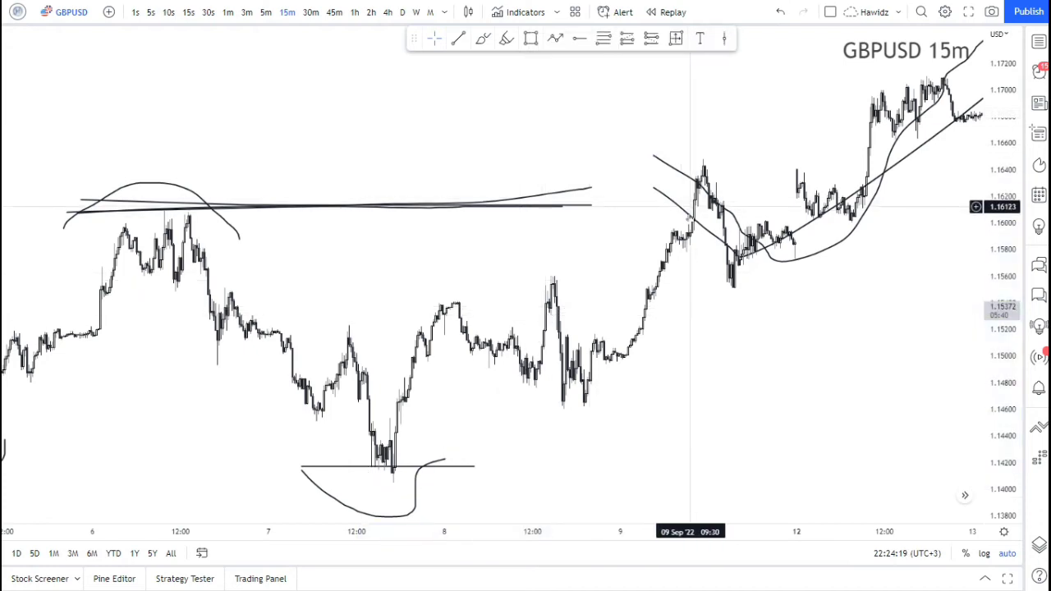
left_click(421, 466)
key("Delete")
left_click(425, 464)
key("Delete")
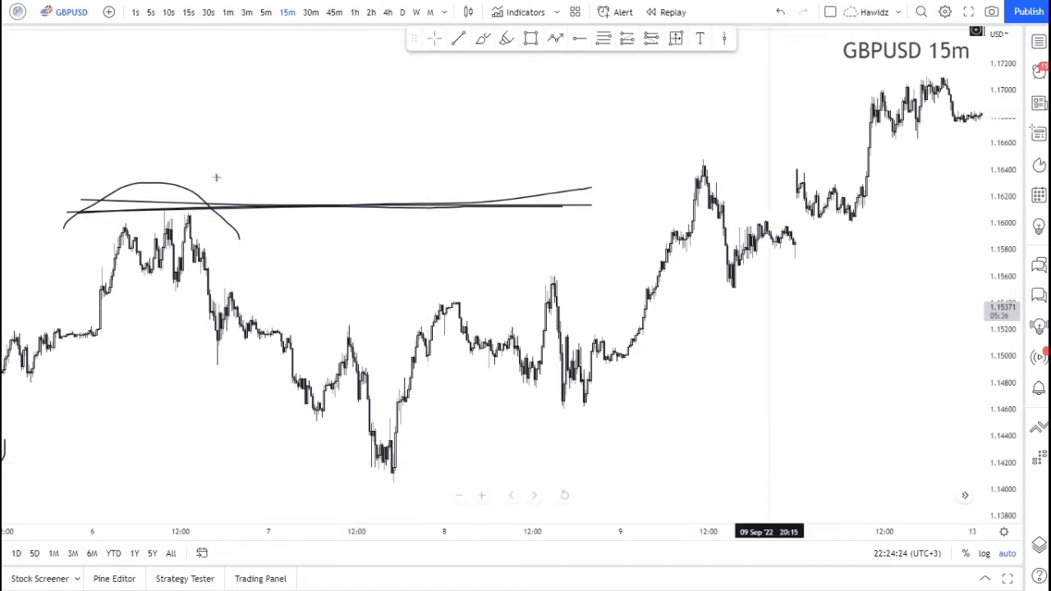
- Delete the arc and the surplus horizontal strokes above the 6 September high, keeping a single level line
left_click(177, 184)
key("Delete")
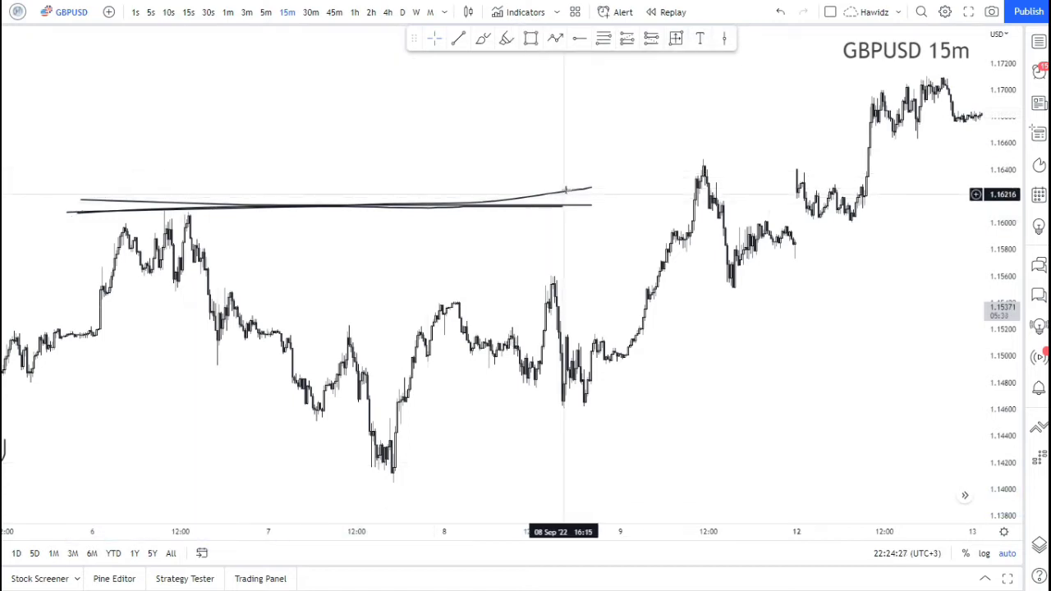
left_click(566, 191)
left_click_drag(567, 191, 562, 206)
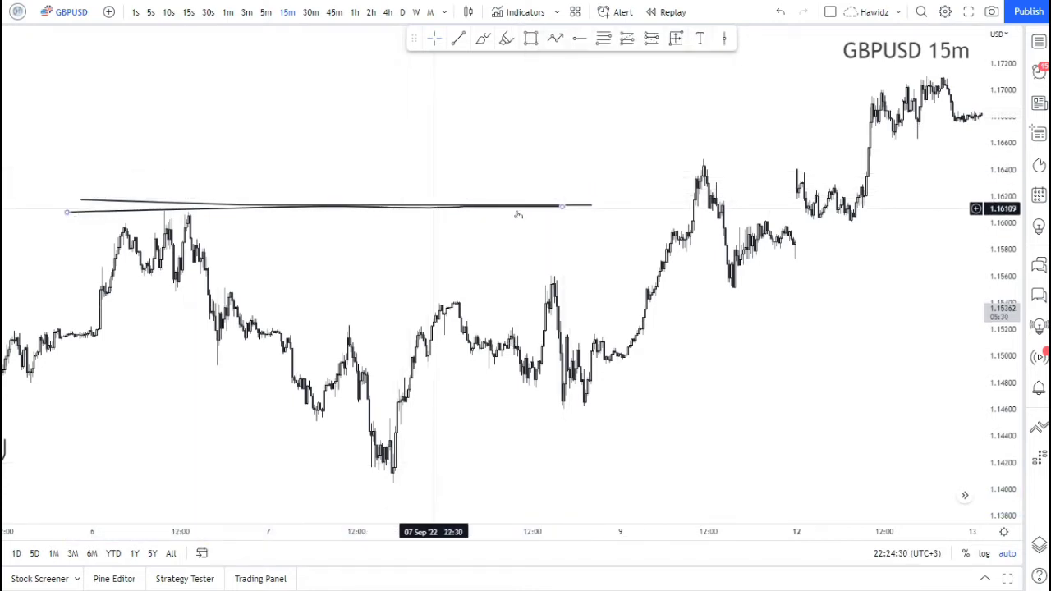
left_click(588, 206)
key("Delete")
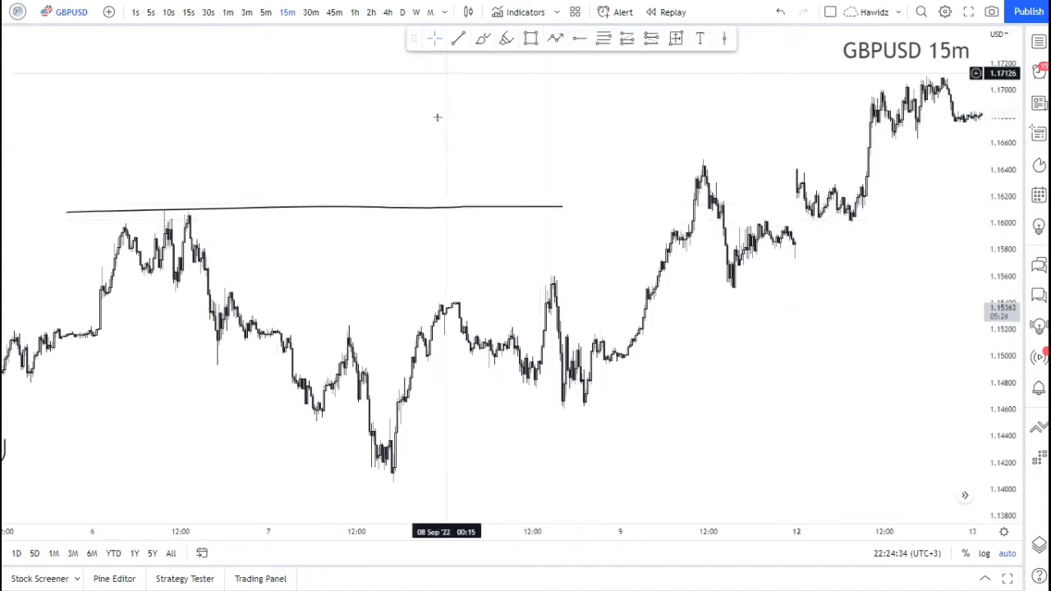
- Draw a grey rectangle over the 8 September swing from about 1.1560 to 1.1460, extended to late 9 September
scroll(433, 117, "up", 2)
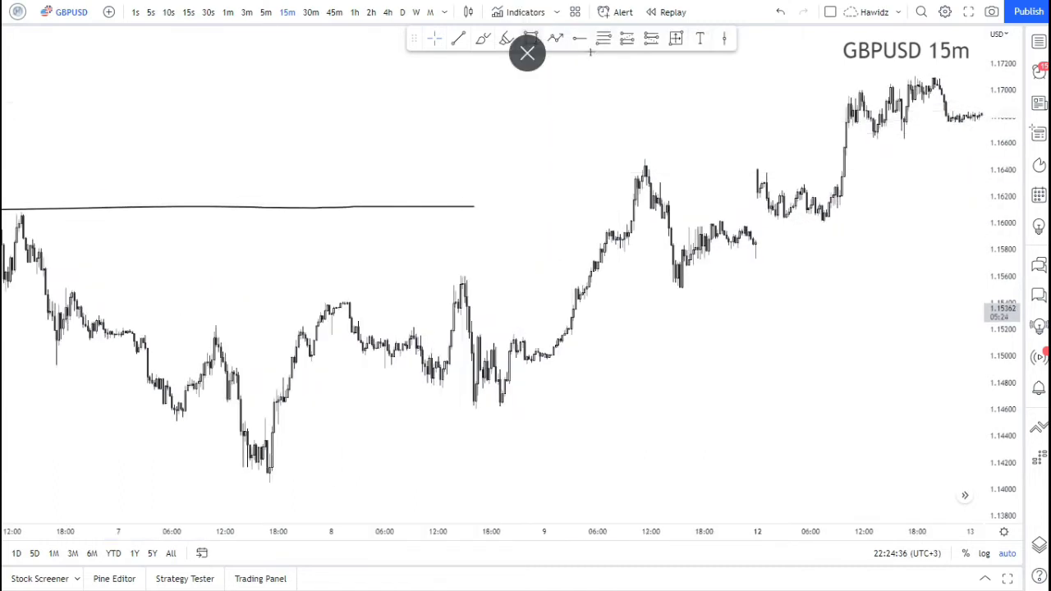
left_click_drag(432, 44, 255, 55)
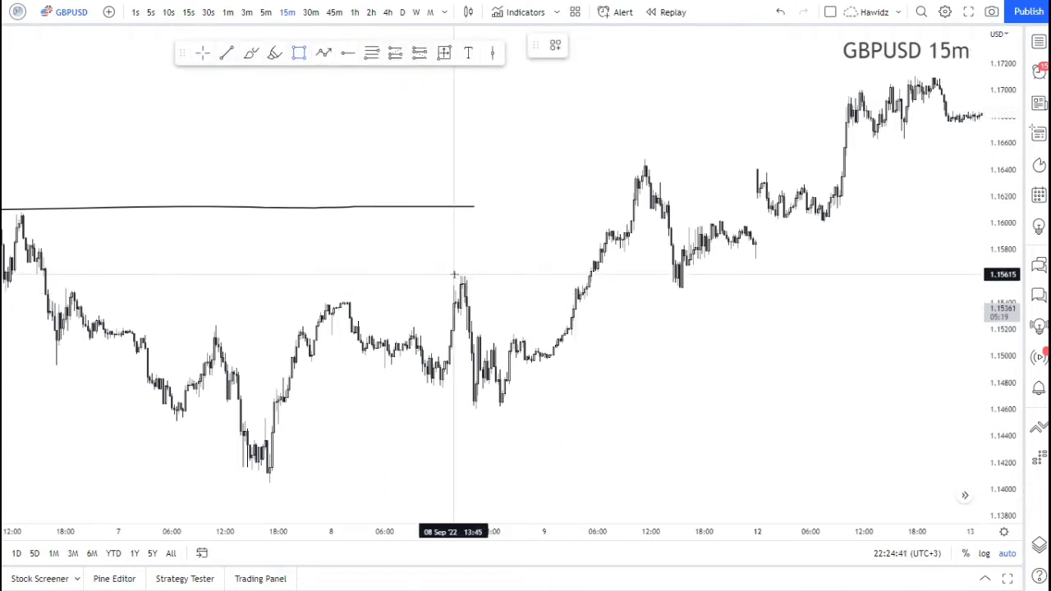
mouse_move(456, 276)
left_mouse_down()
mouse_move(539, 361)
mouse_move(553, 408)
left_mouse_up()
left_click_drag(553, 342, 739, 343)
left_click(777, 216)
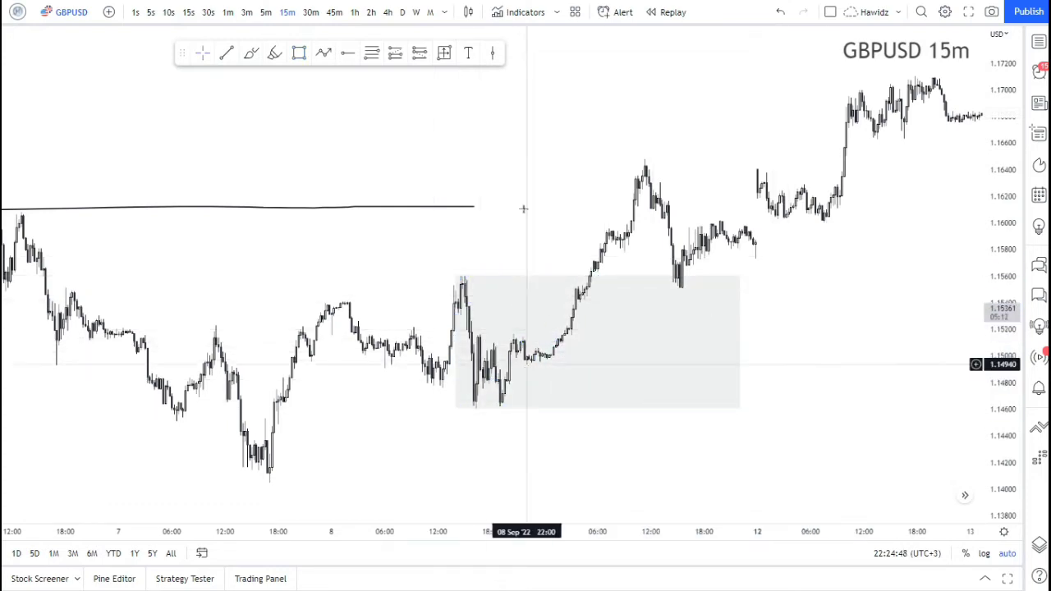
- Examine how price moves from the grey zone up to the 13 September high and drop
scroll(521, 206, "up", 3)
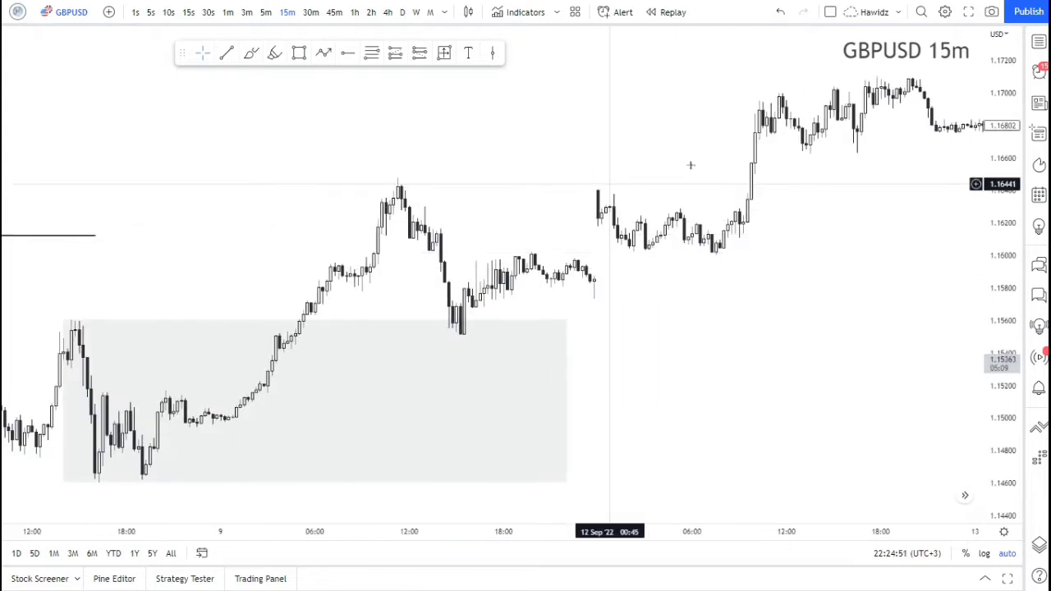
scroll(604, 165, "down", 3)
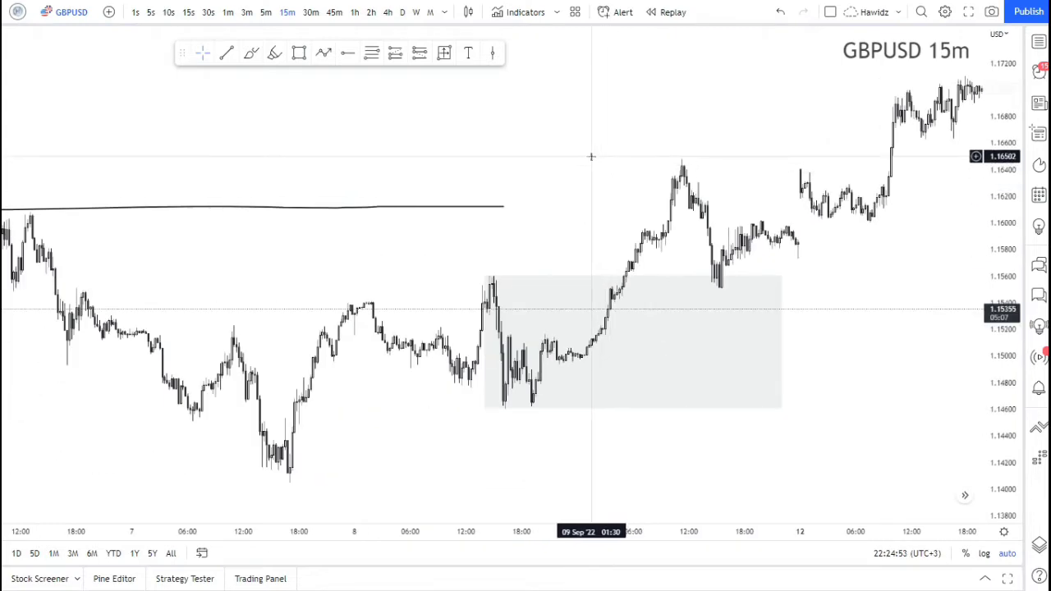
scroll(590, 156, "up", 1)
left_click_drag(537, 122, 211, 129)
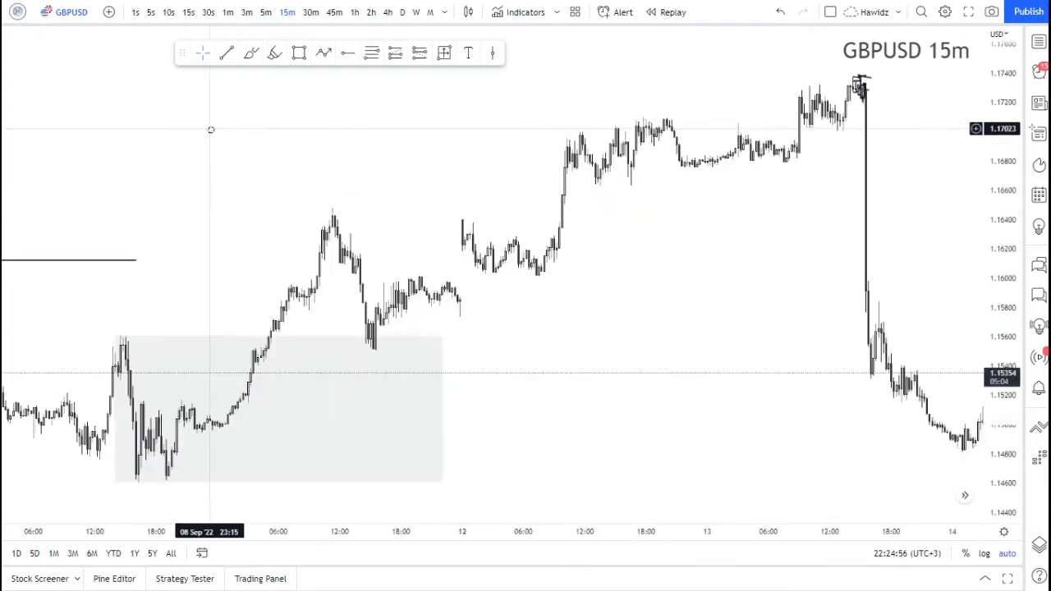
scroll(553, 117, "down", 3)
scroll(554, 121, "up", 2)
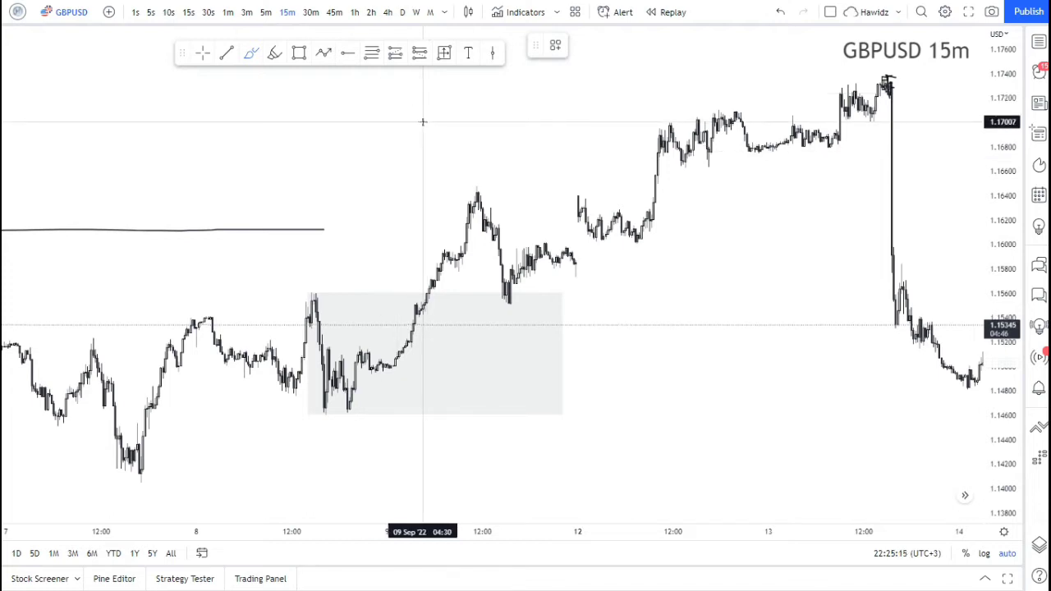
scroll(423, 122, "up", 1)
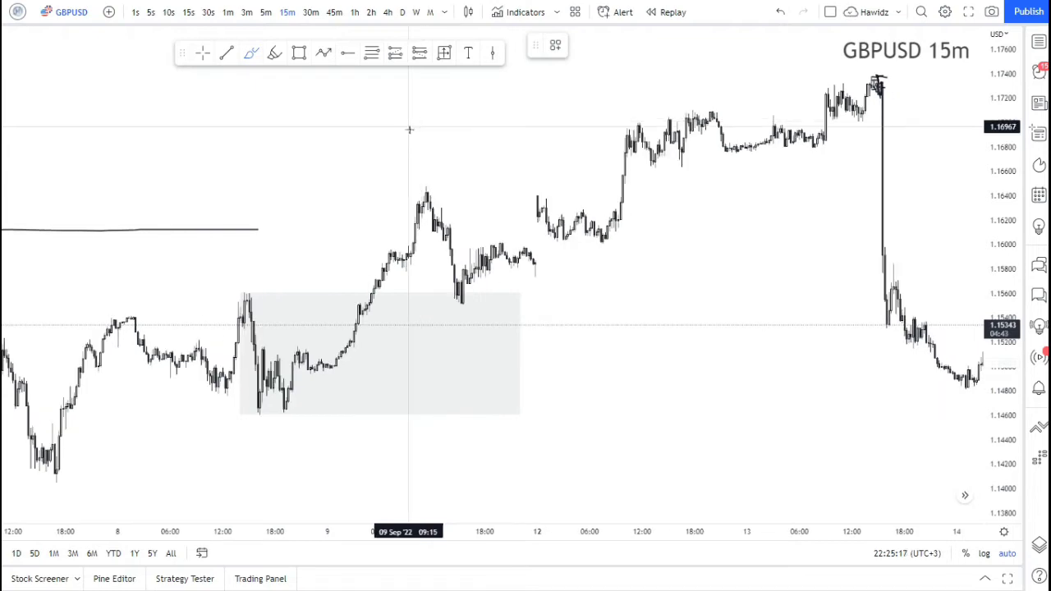
- Mark the 9 September swing high and the pullback low inside the grey zone with highlighter dots
scroll(409, 133, "up", 3)
left_click_drag(50, 113, 753, 155)
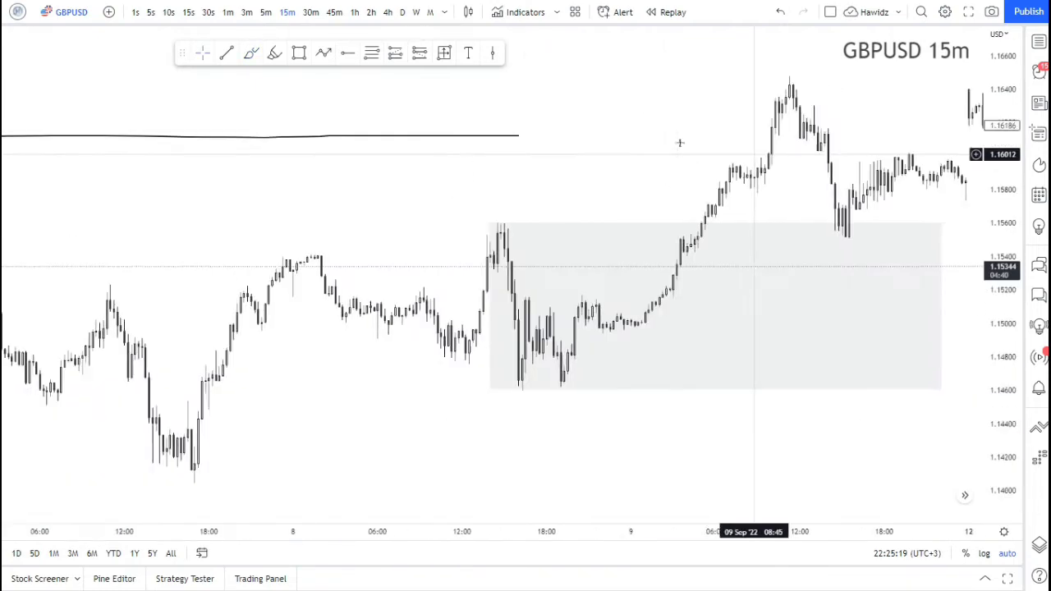
scroll(681, 142, "up", 2)
left_click_drag(475, 130, 540, 79)
scroll(406, 93, "right", 3)
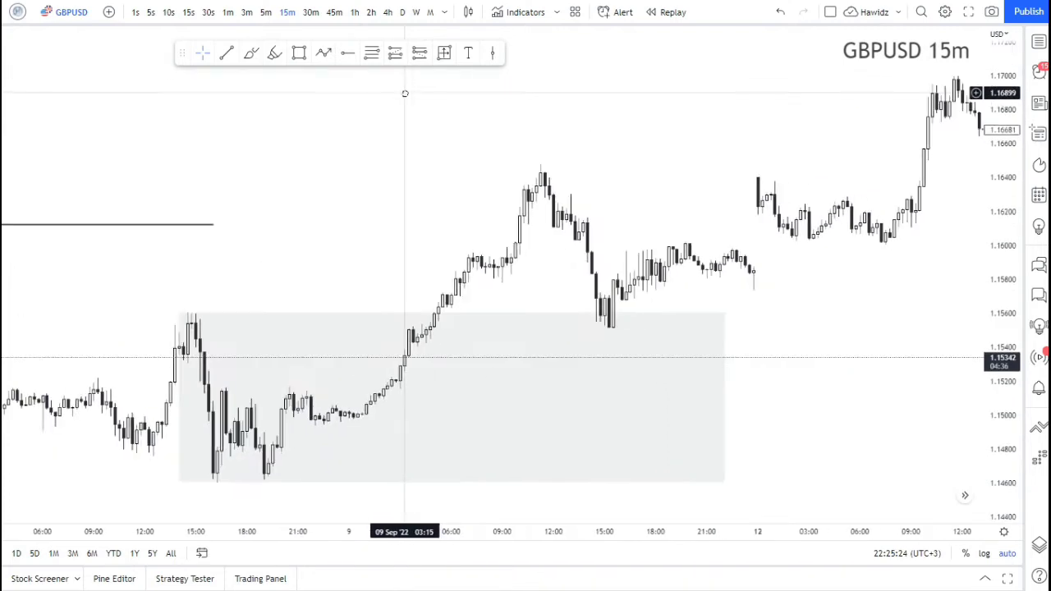
left_click(274, 53)
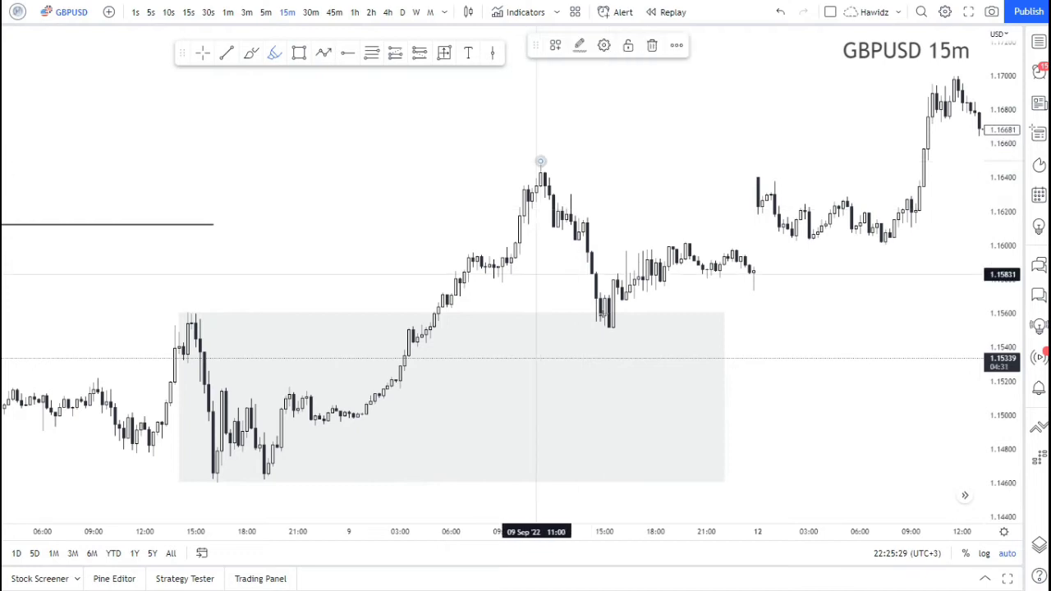
left_click(608, 328)
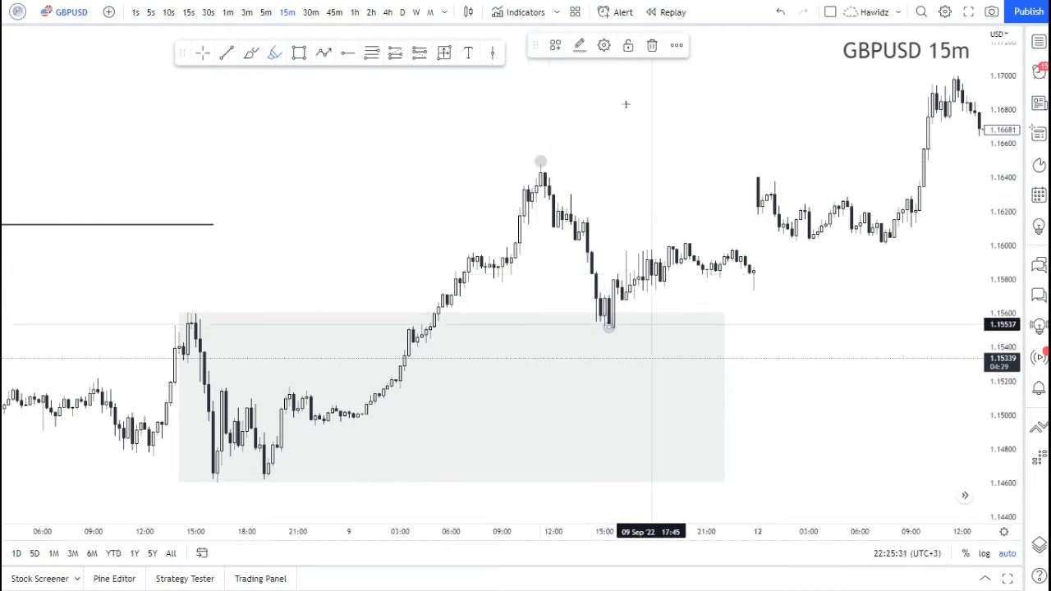
- Circle the 9 September pullback low and trace the bounce from it with the brush, and undo both strokes
left_click(251, 52)
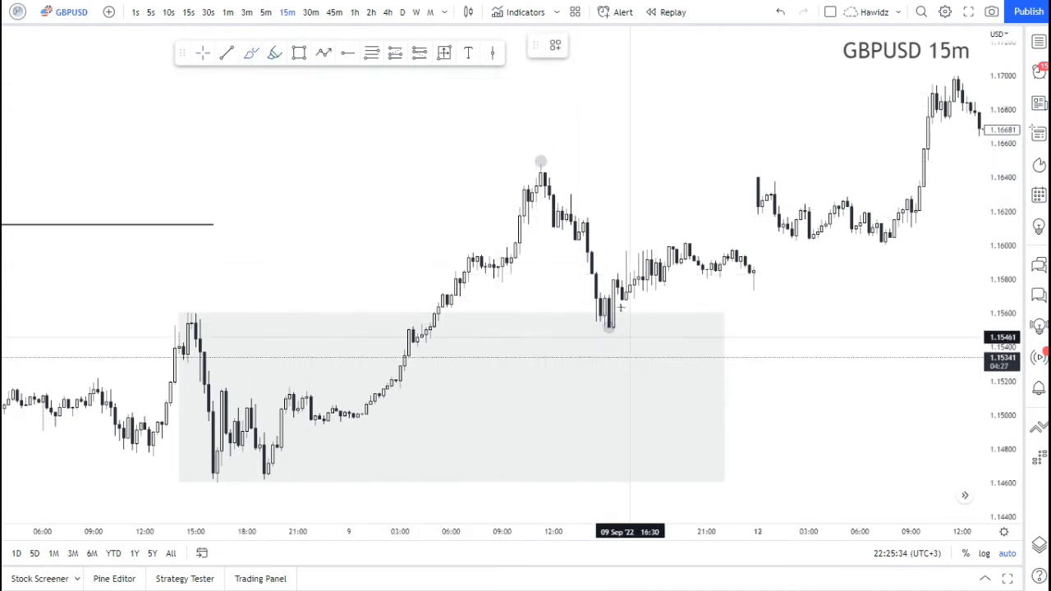
left_click_drag(628, 298, 614, 305)
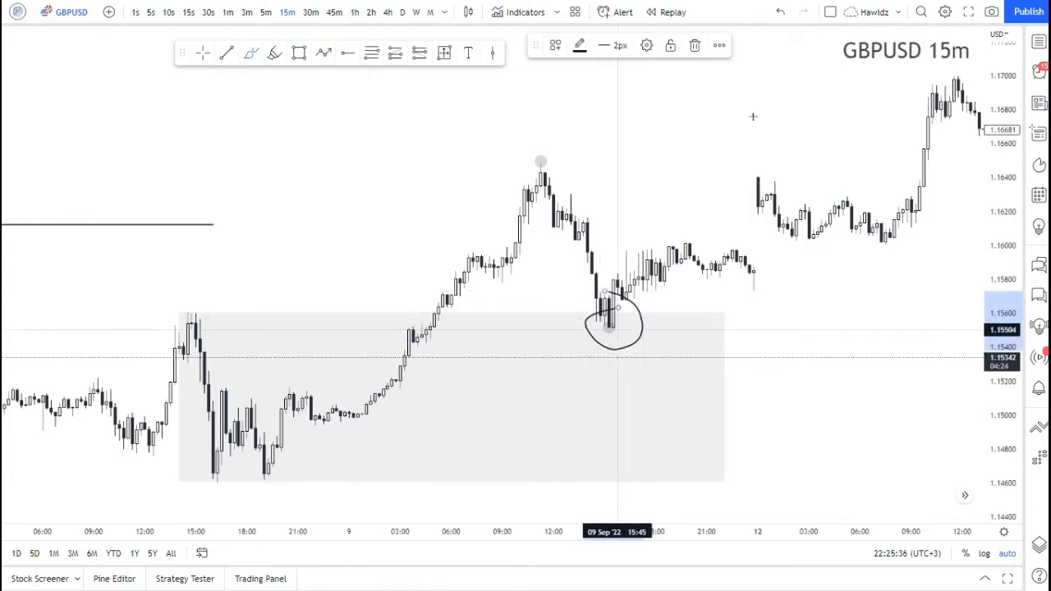
left_click_drag(567, 271, 684, 199)
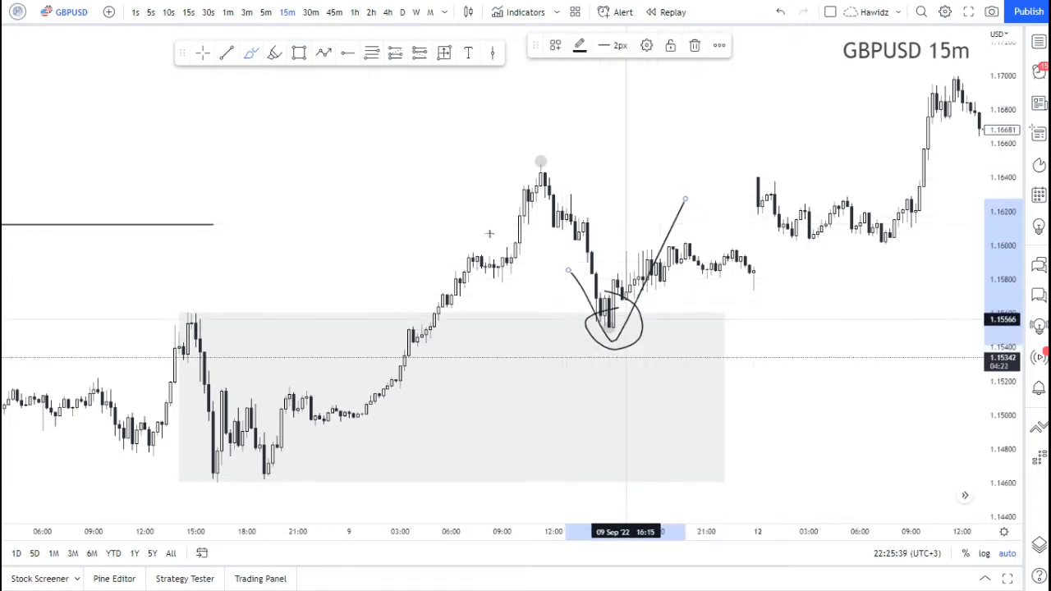
left_click(203, 52)
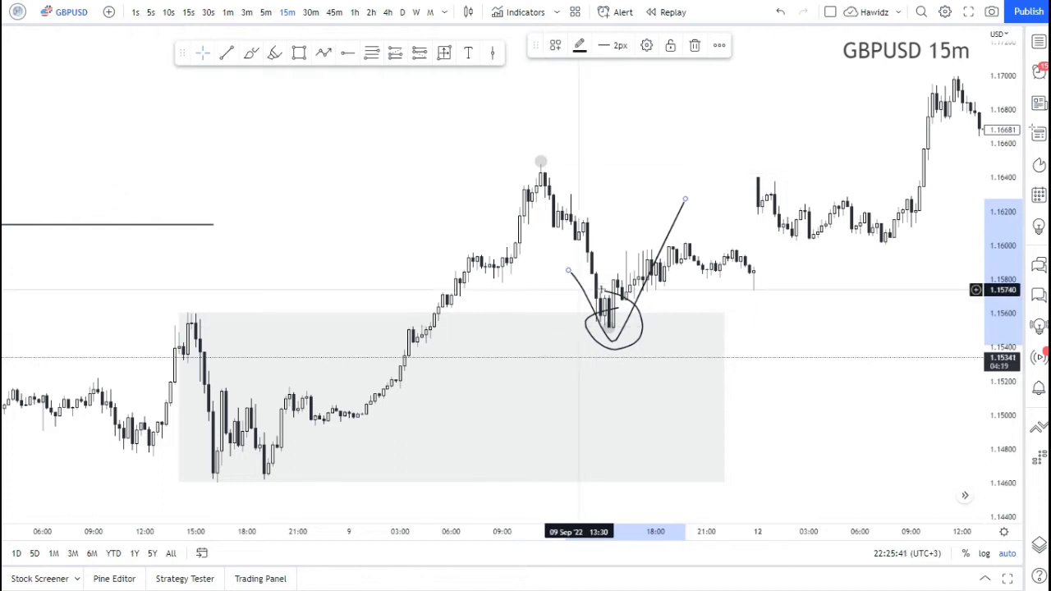
key("ctrl+z")
key("ctrl+z")
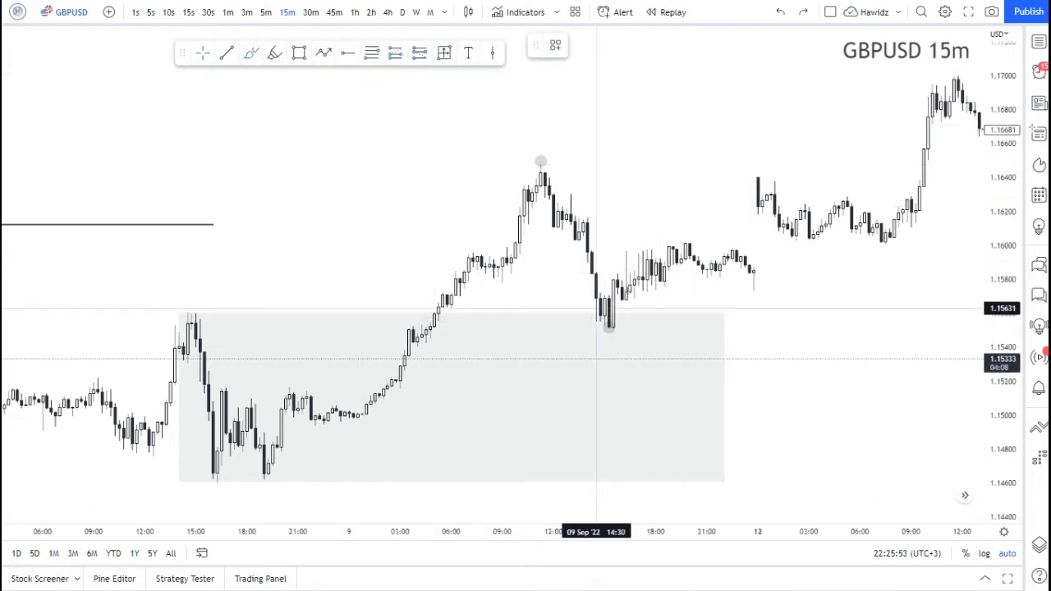
- Circle the 9 September pullback low with the brush and mark the grey zone's upper and lower edges with short strokes
mouse_move(597, 308)
left_mouse_down()
mouse_move(608, 300)
mouse_move(656, 315)
left_mouse_up()
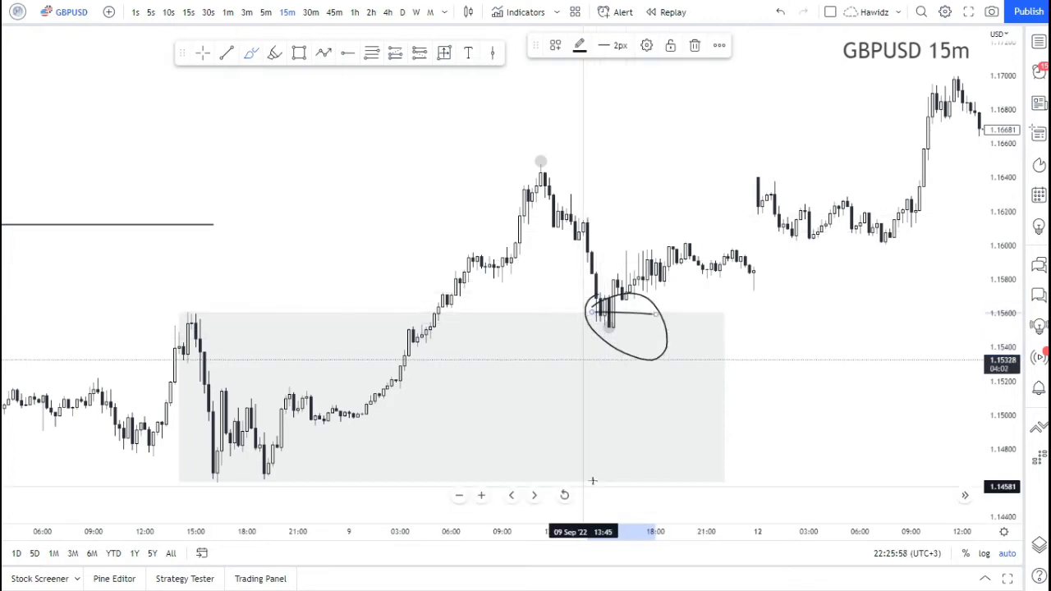
left_click_drag(592, 480, 642, 473)
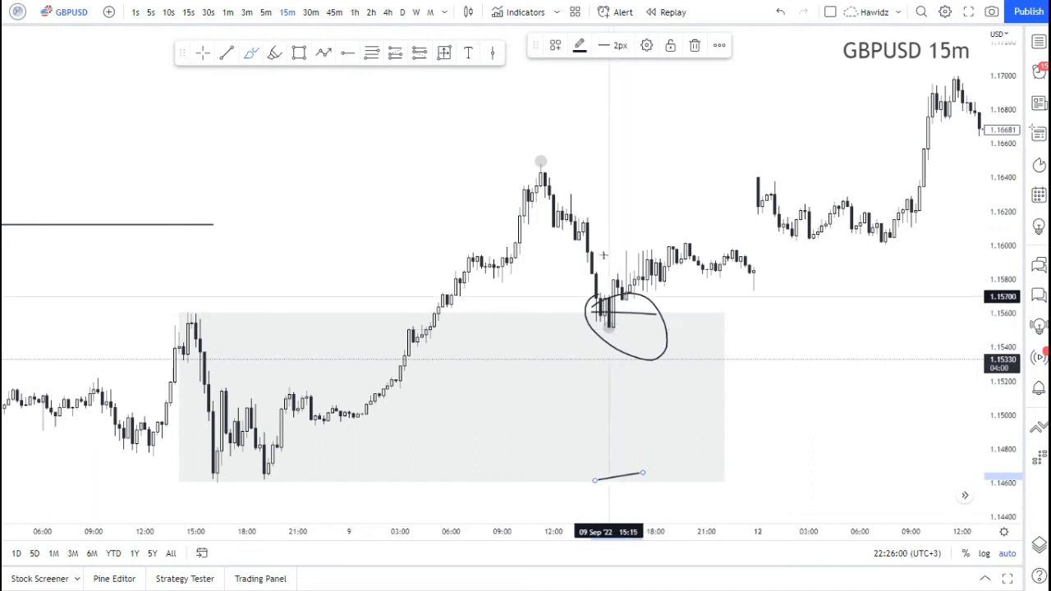
mouse_move(622, 291)
left_mouse_down()
mouse_move(577, 287)
mouse_move(627, 307)
mouse_move(622, 290)
left_mouse_up()
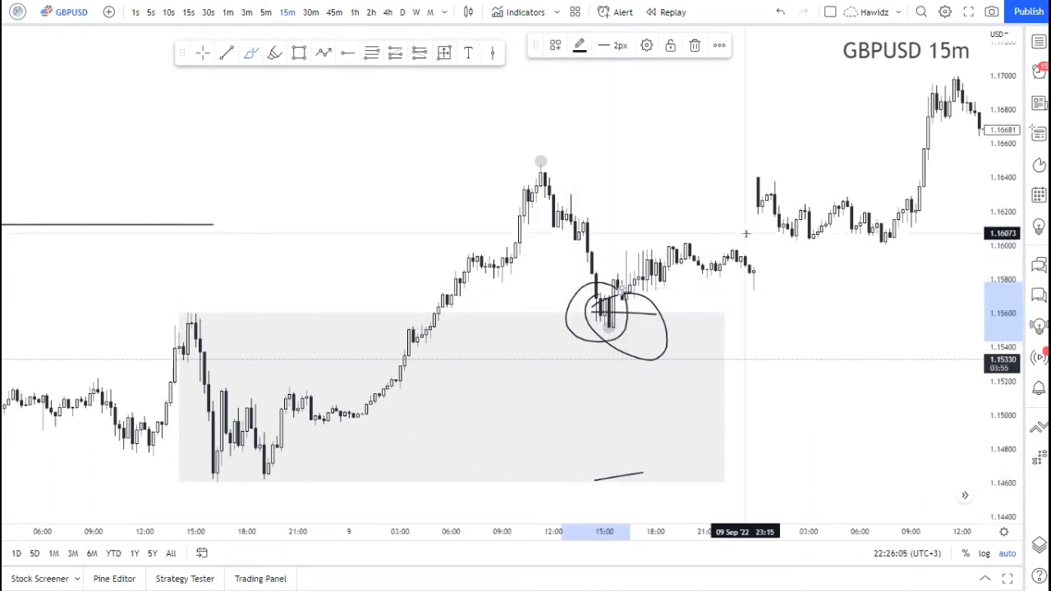
- Sketch a schematic price path with the brush above the 8–9 September candles, declining and then rallying, with short level strokes at its swings
scroll(746, 232, "down", 2)
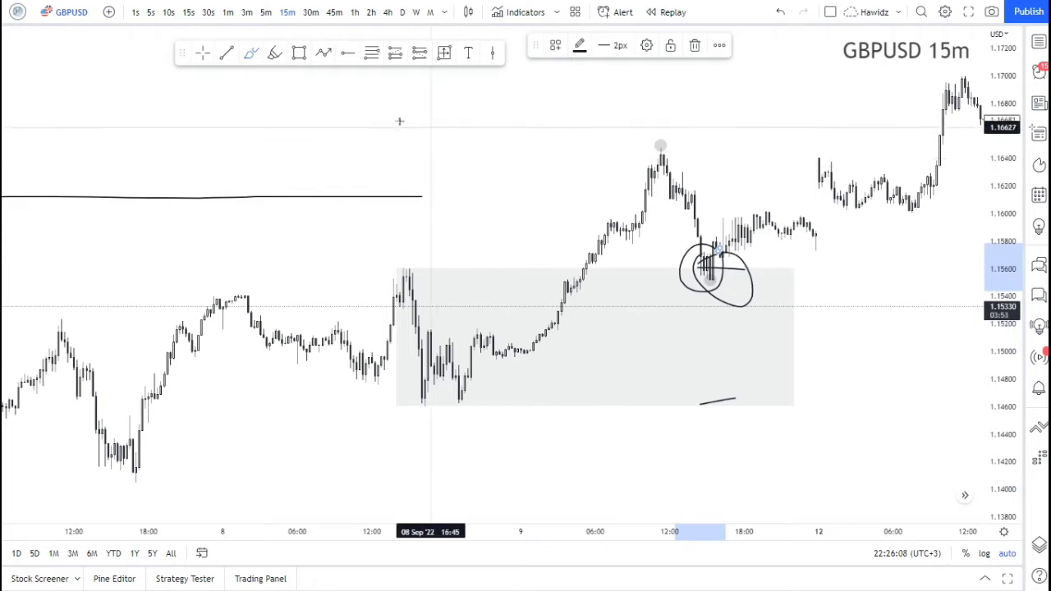
mouse_move(395, 105)
left_mouse_down()
mouse_move(423, 182)
mouse_move(468, 193)
mouse_move(508, 166)
left_mouse_up()
mouse_move(521, 221)
left_mouse_down()
mouse_move(529, 236)
mouse_move(554, 146)
mouse_move(574, 217)
mouse_move(596, 216)
mouse_move(595, 243)
left_mouse_up()
mouse_move(574, 205)
left_mouse_down()
mouse_move(588, 239)
mouse_move(617, 132)
left_mouse_up()
mouse_move(530, 146)
left_mouse_down()
mouse_move(580, 146)
mouse_move(652, 211)
left_mouse_up()
left_click_drag(596, 194, 682, 196)
left_click_drag(601, 219, 663, 224)
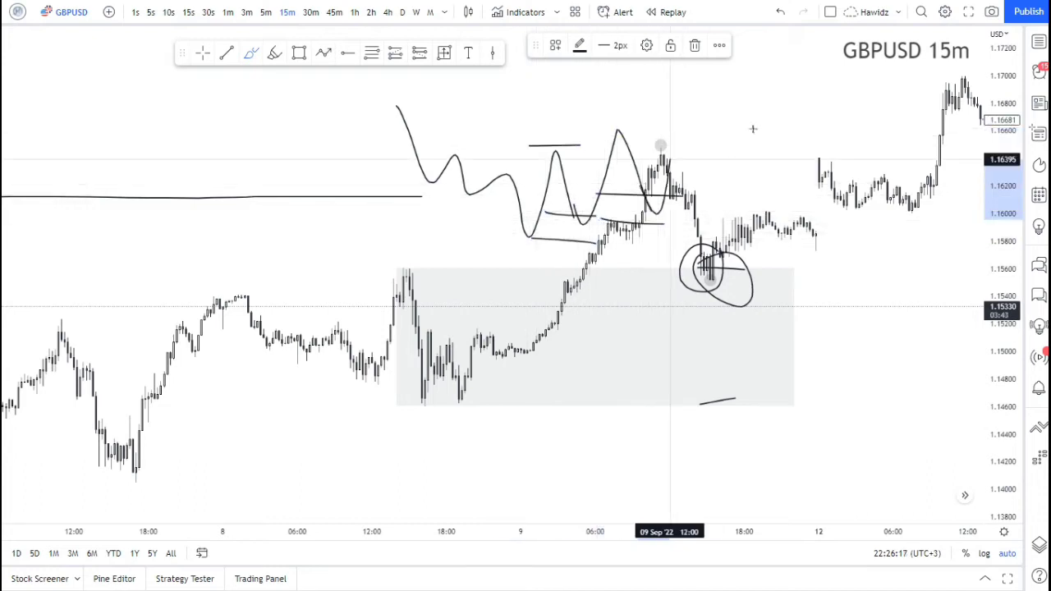
mouse_move(664, 156)
left_mouse_down()
mouse_move(697, 176)
mouse_move(731, 163)
left_mouse_up()
mouse_move(741, 119)
left_mouse_down()
mouse_move(777, 111)
mouse_move(790, 61)
left_mouse_up()
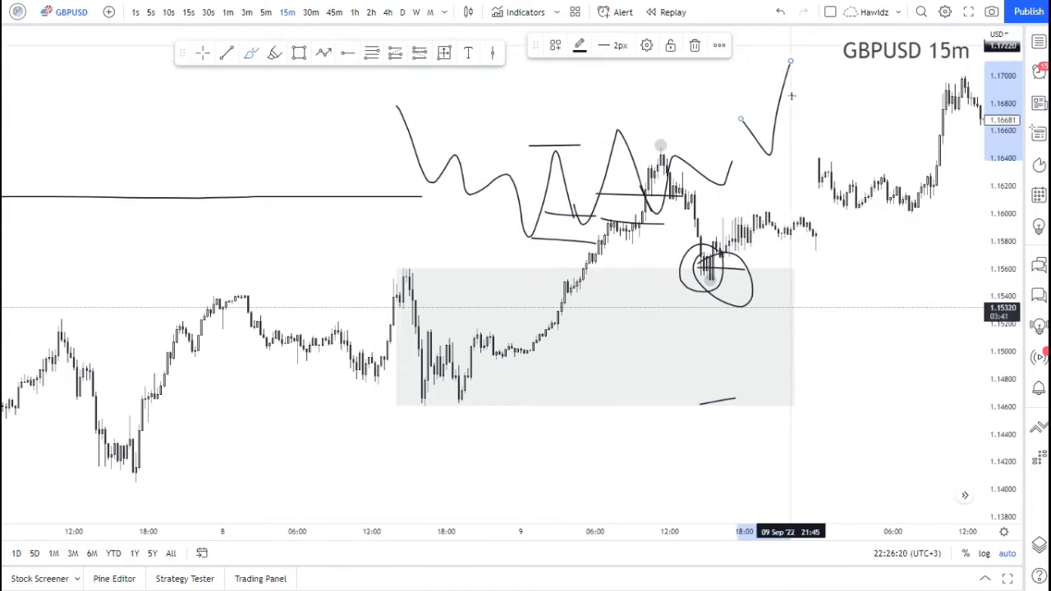
- Undo the schematic price path and the brush marks around the 9 September pullback low and grey zone edges
key("ctrl+z")
key("ctrl+z")
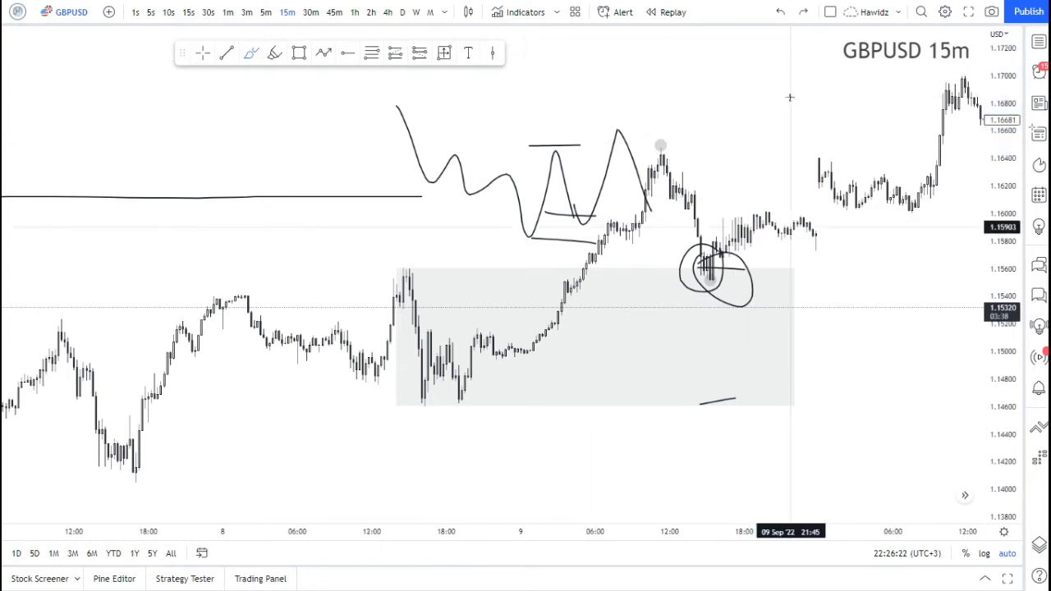
key("ctrl+z")
scroll(788, 98, "up", 2)
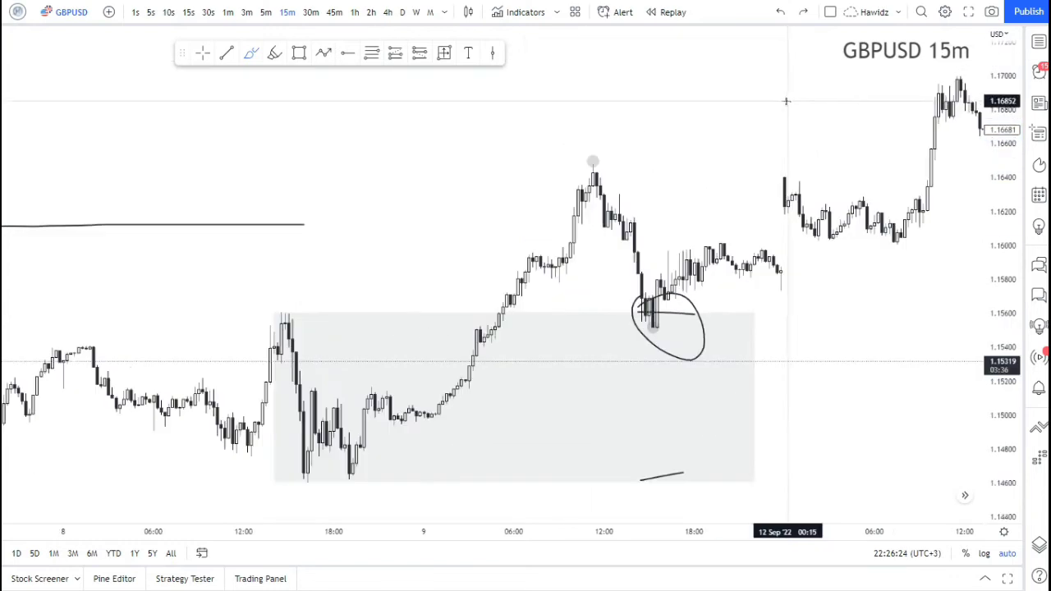
key("ctrl+z")
scroll(638, 128, "up", 1)
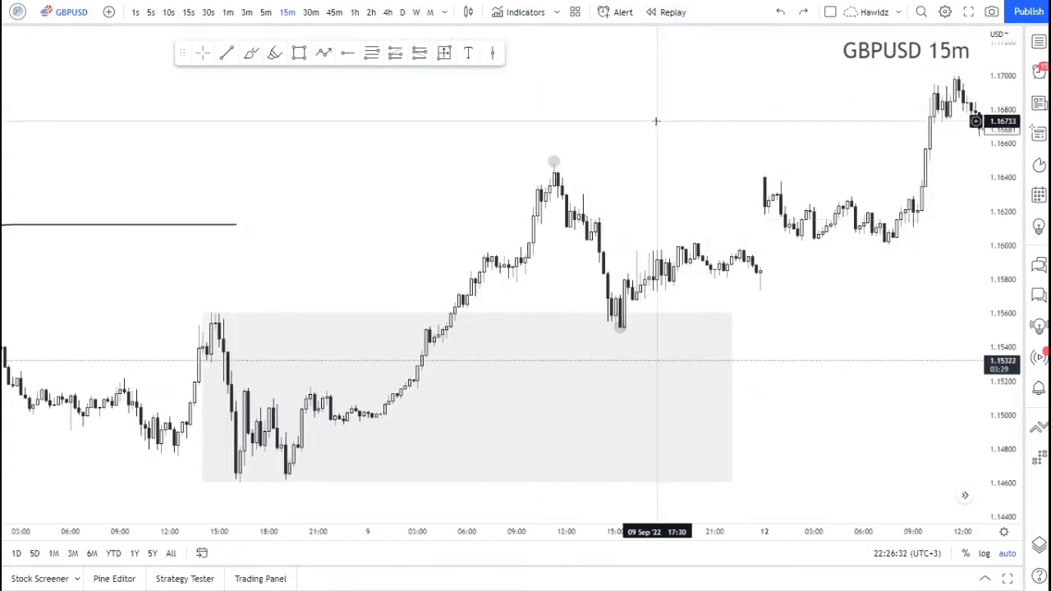
- Start Bar Replay on the 15-minute chart from the 9 September 15:30 bar at the pullback low
left_click(663, 13)
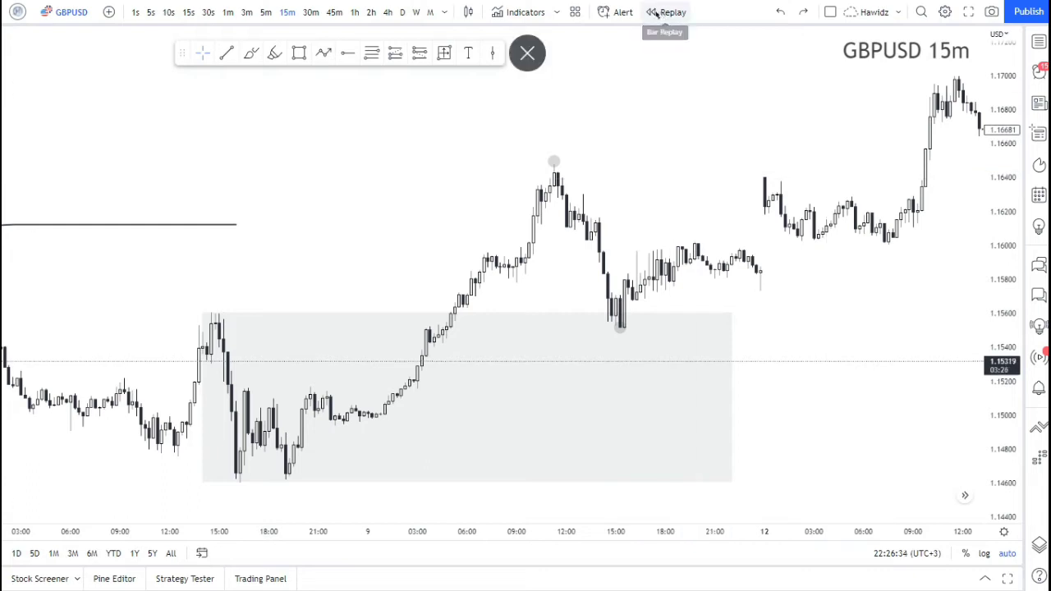
left_click(655, 18)
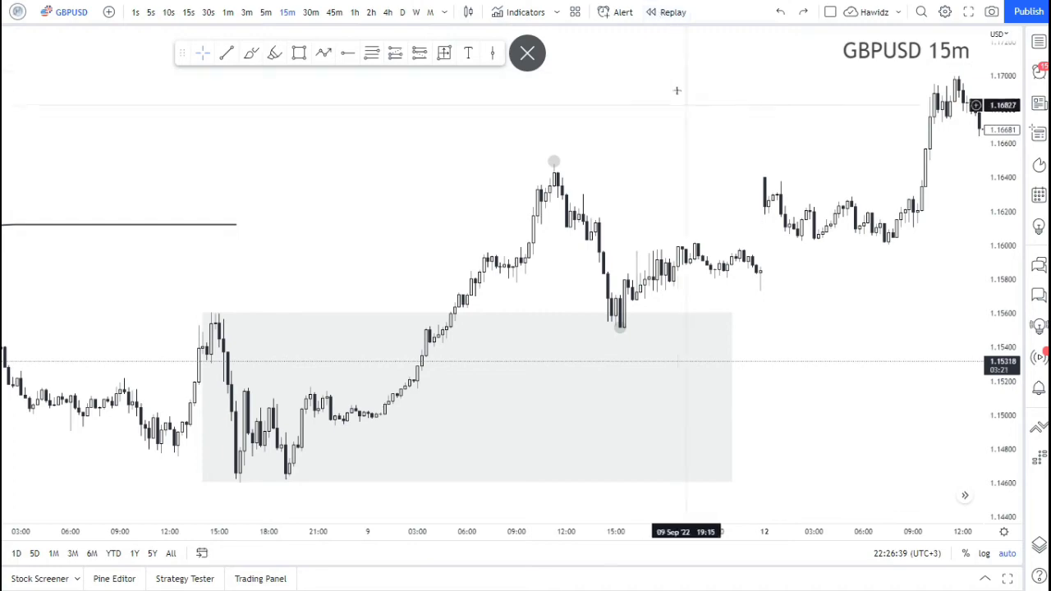
scroll(675, 87, "down", 5)
scroll(673, 83, "up", 3)
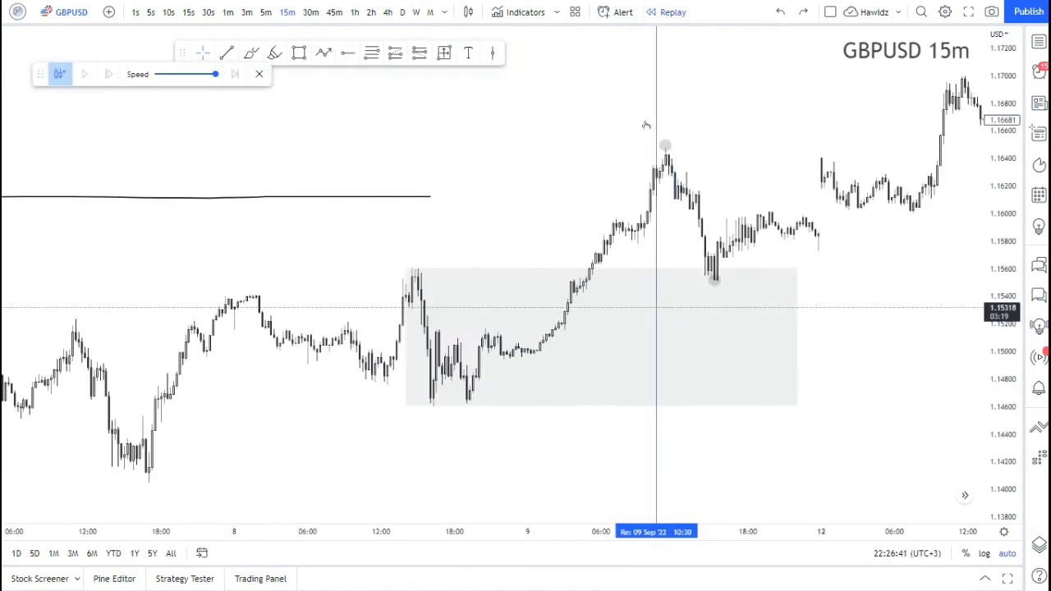
scroll(575, 156, "up", 3)
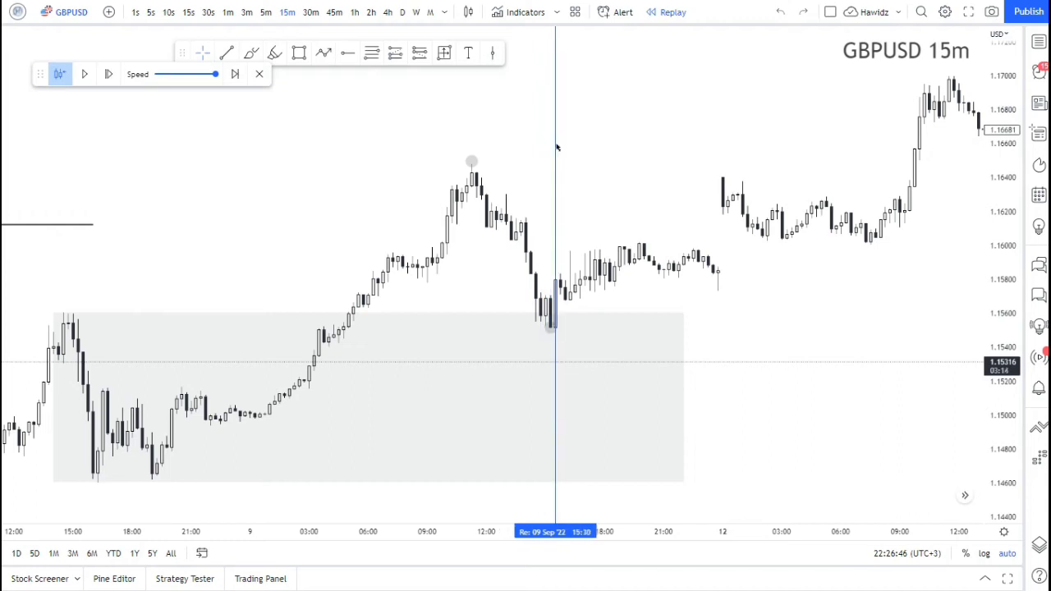
left_click(556, 148)
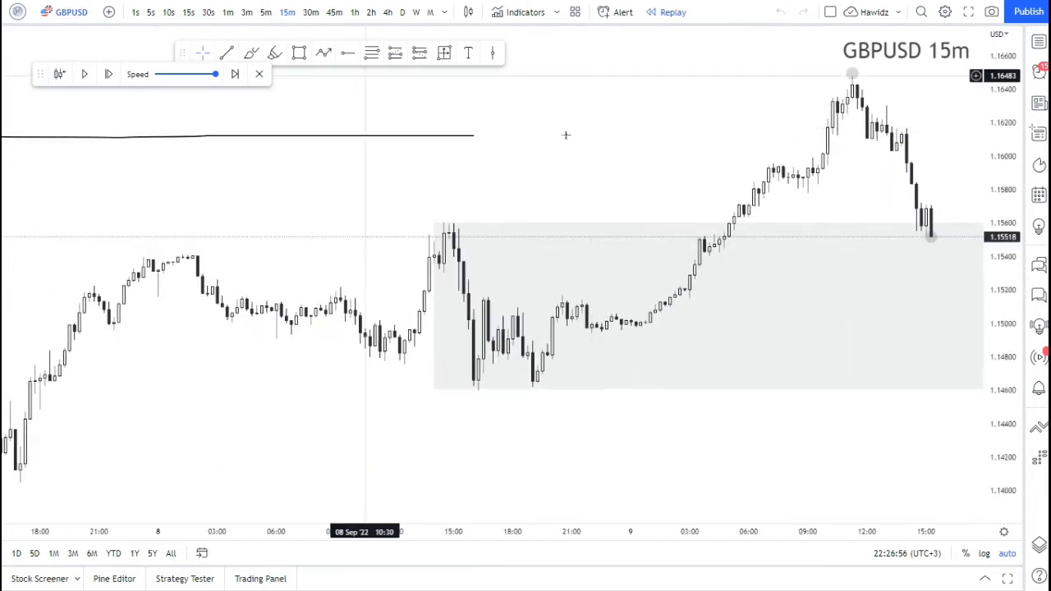
- Draw a rectangle zone inside the grey zone from 9 September 03:30 to 16:15, between about 1.15528 and 1.15410
left_click_drag(551, 82, 358, 105)
scroll(764, 288, "up", 3)
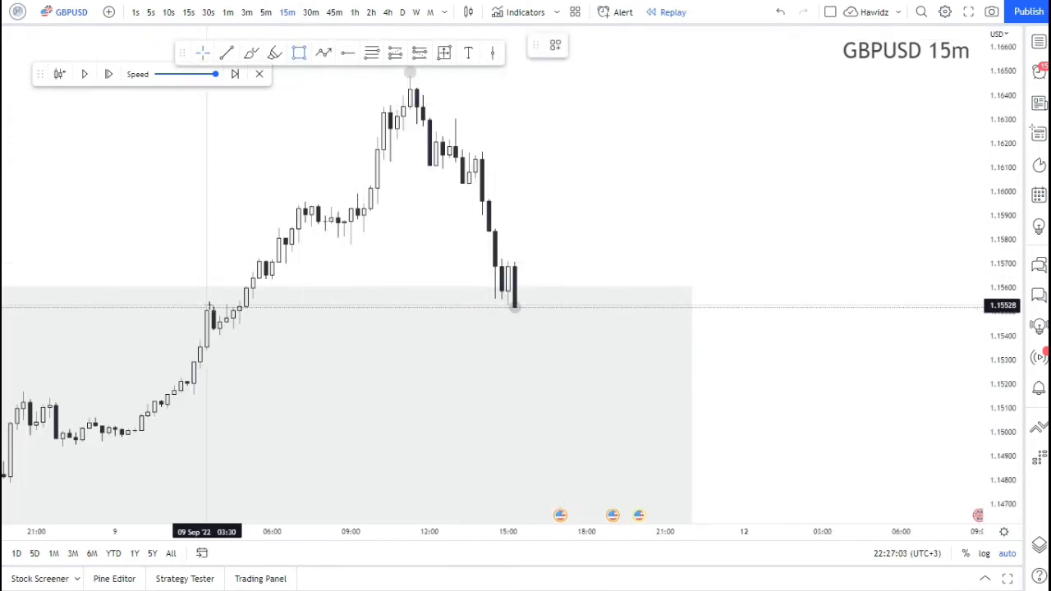
left_click_drag(207, 306, 541, 334)
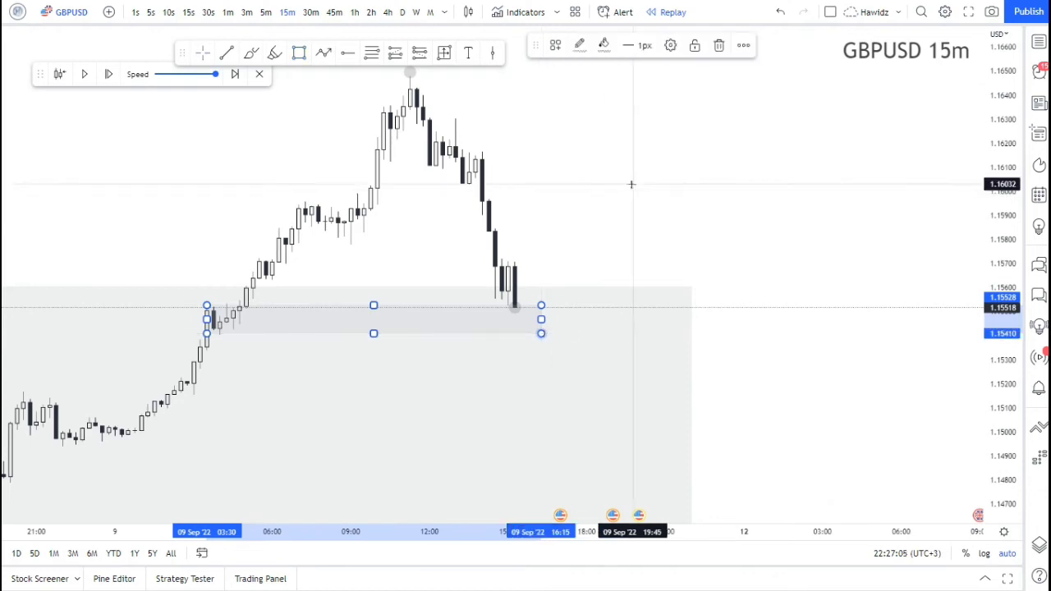
left_click(570, 169)
left_click(207, 319)
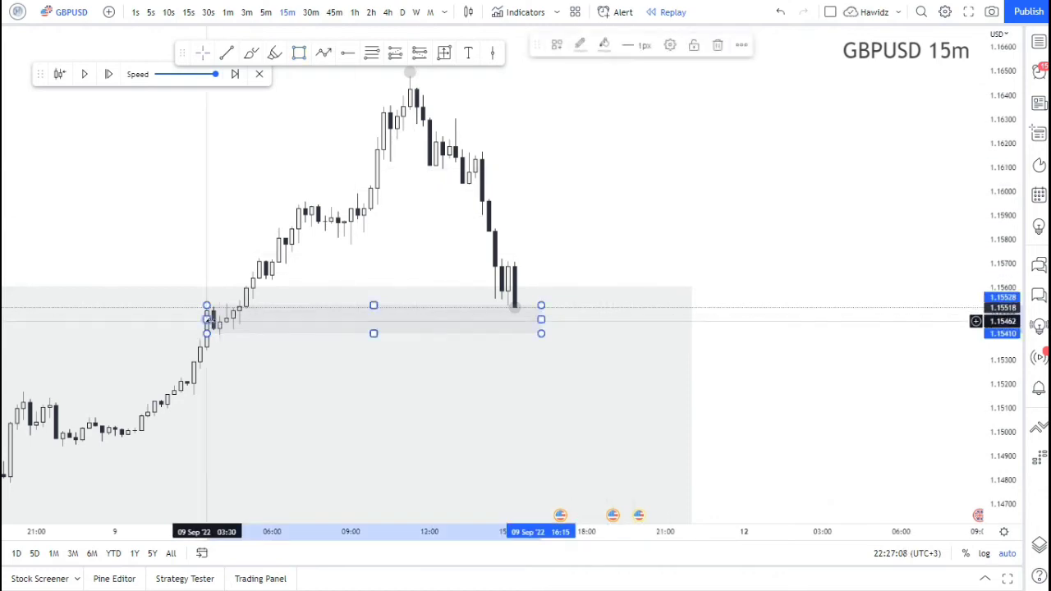
left_click(324, 253)
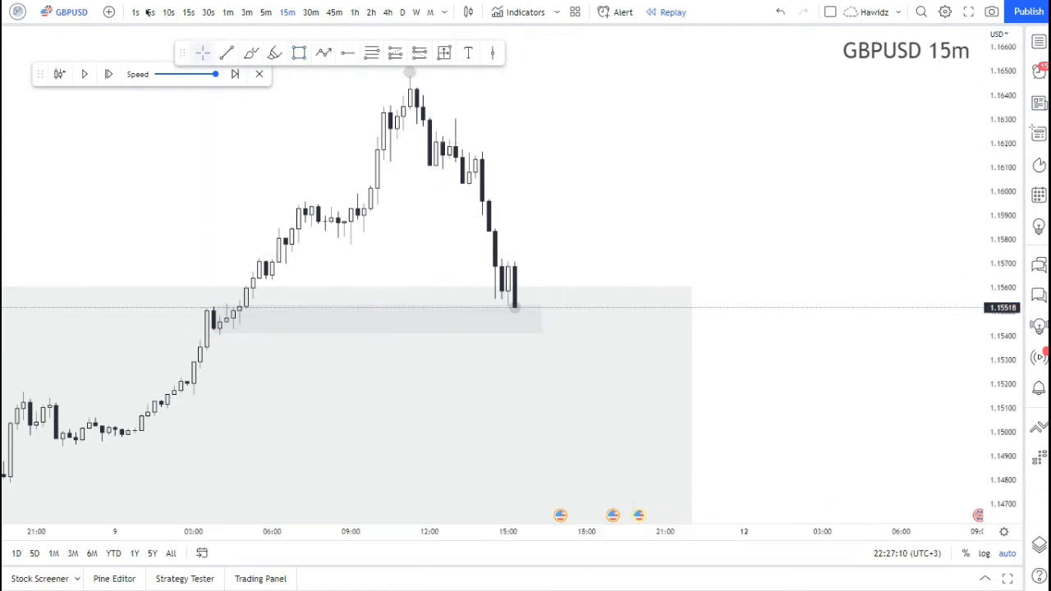
- Switch the chart to the 30-second timeframe and examine how price drops into the small zone
left_click(228, 12)
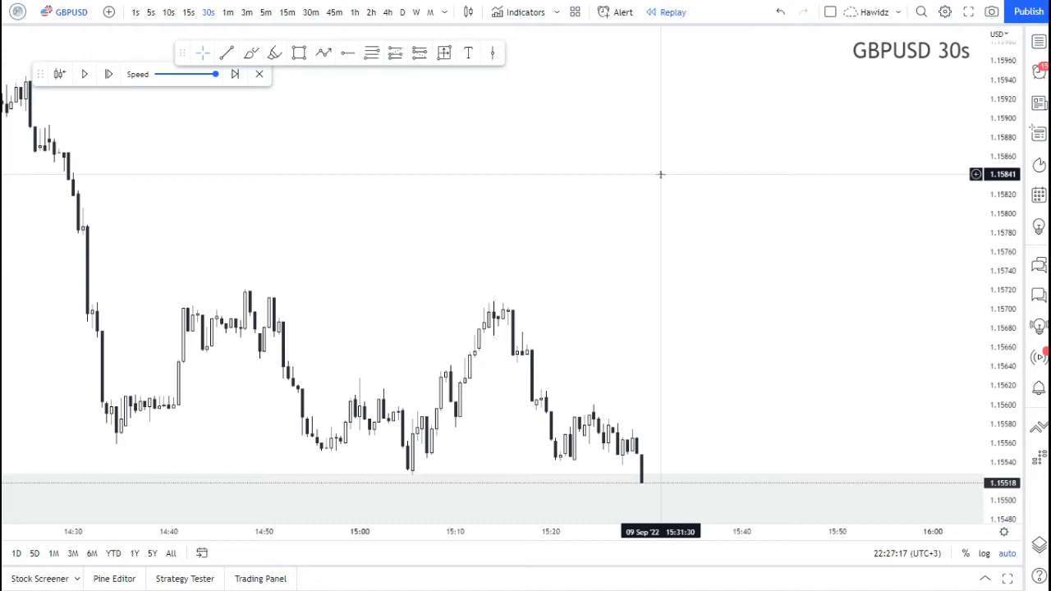
scroll(657, 176, "down", 5)
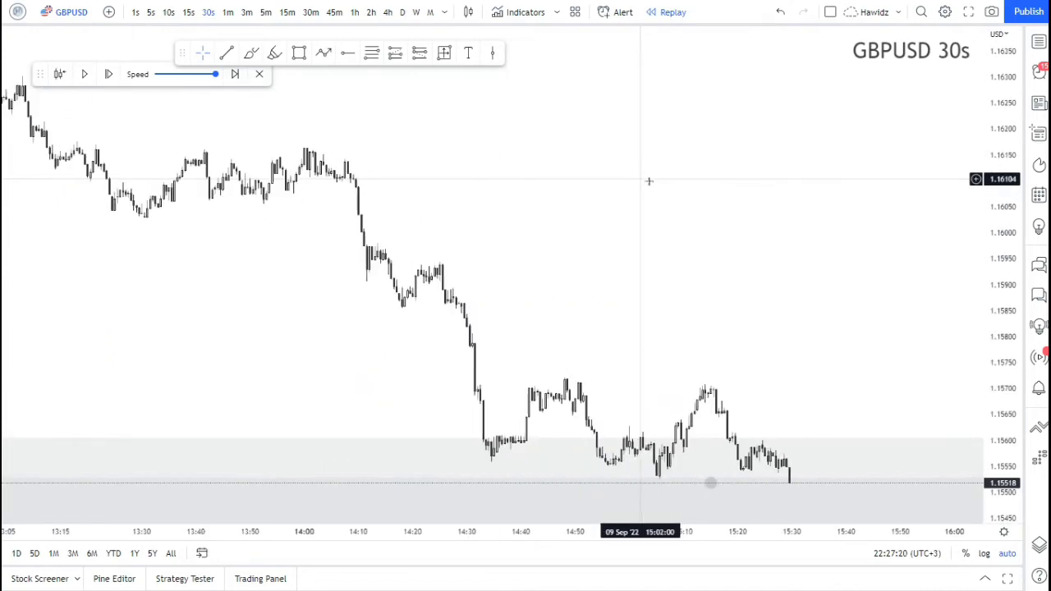
scroll(648, 181, "up", 5)
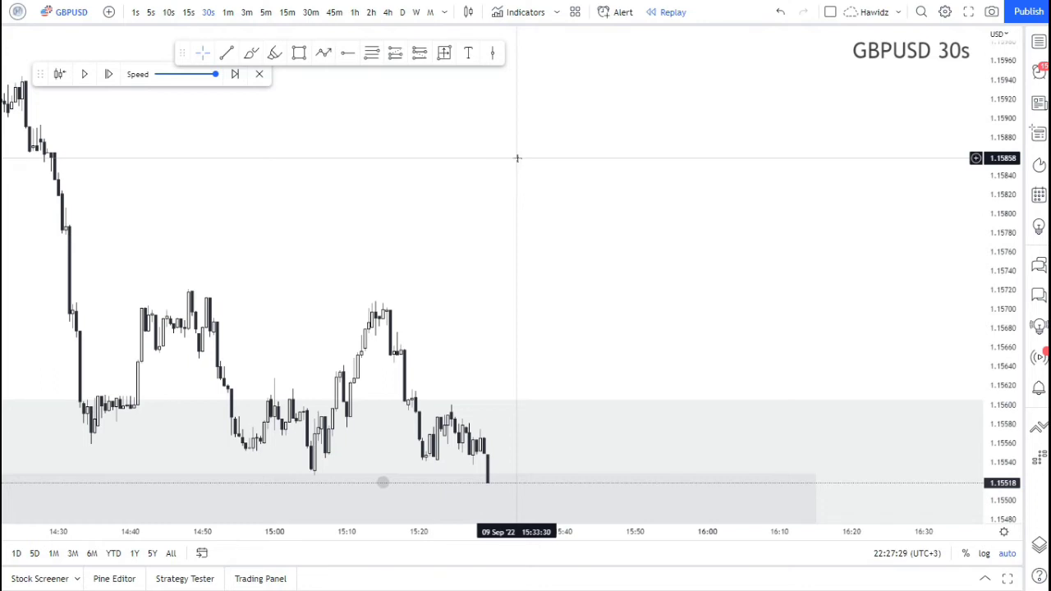
scroll(519, 158, "down", 5)
scroll(513, 162, "up", 5)
scroll(534, 131, "up", 1)
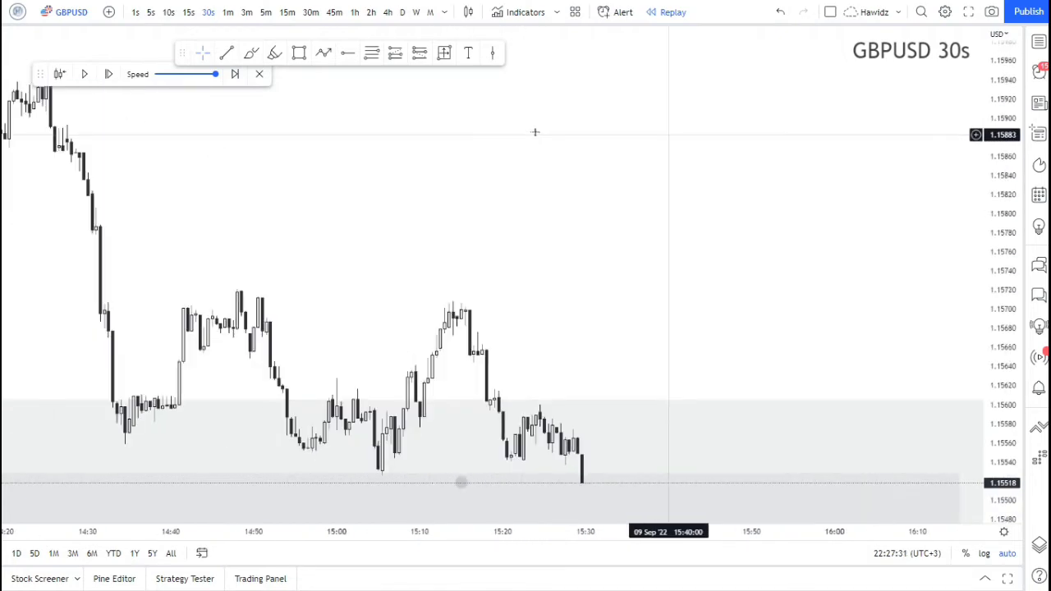
scroll(534, 131, "down", 3)
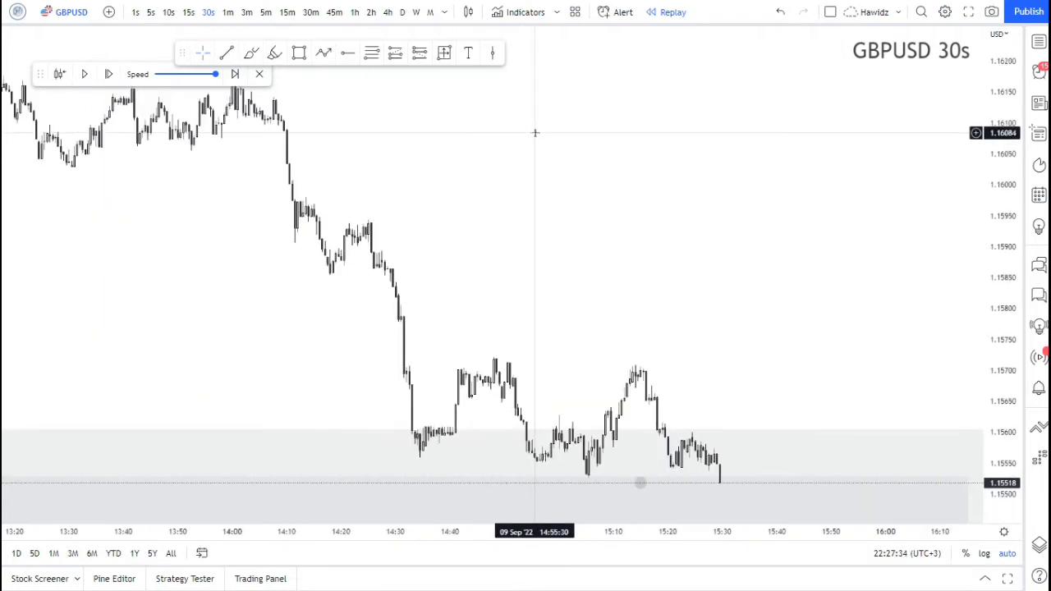
scroll(534, 133, "up", 4)
scroll(535, 134, "down", 1)
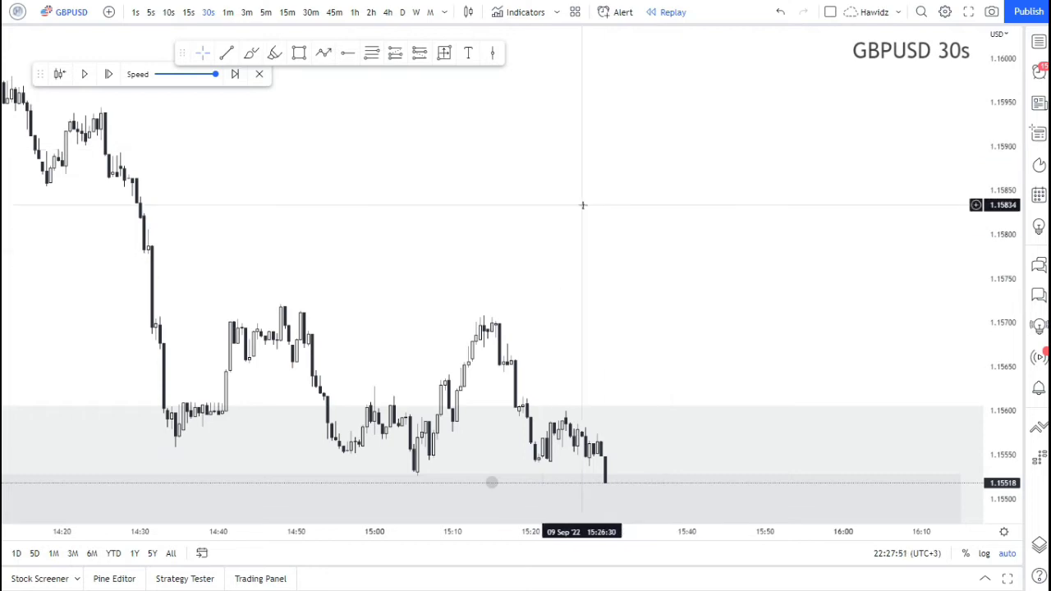
scroll(697, 297, "down", 3)
scroll(696, 298, "up", 4)
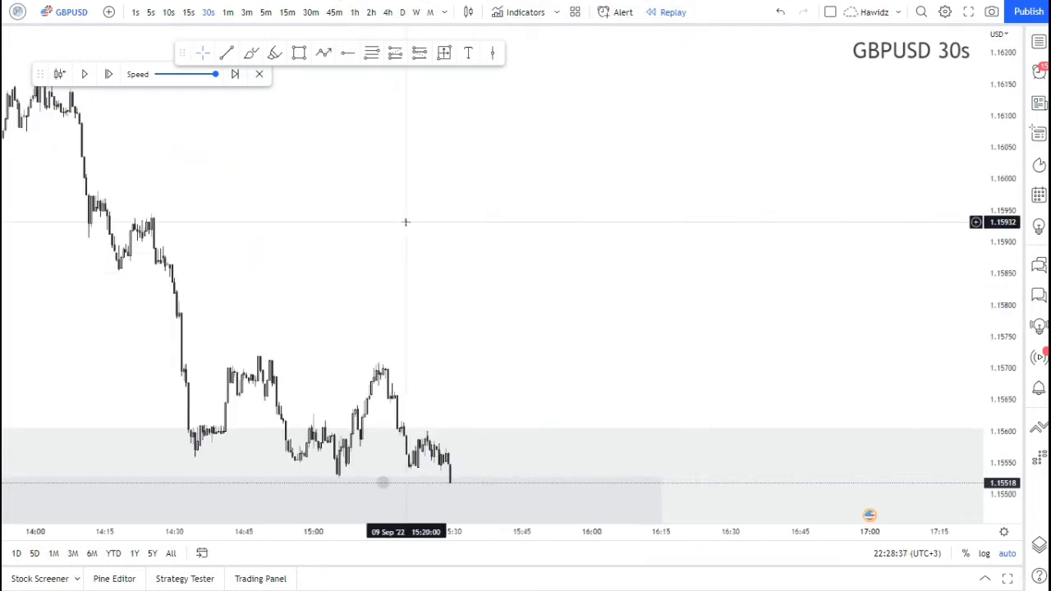
- Mark the 30-second swing lows and highs between about 14:35 and 15:30 with small brush arcs
left_click(250, 52)
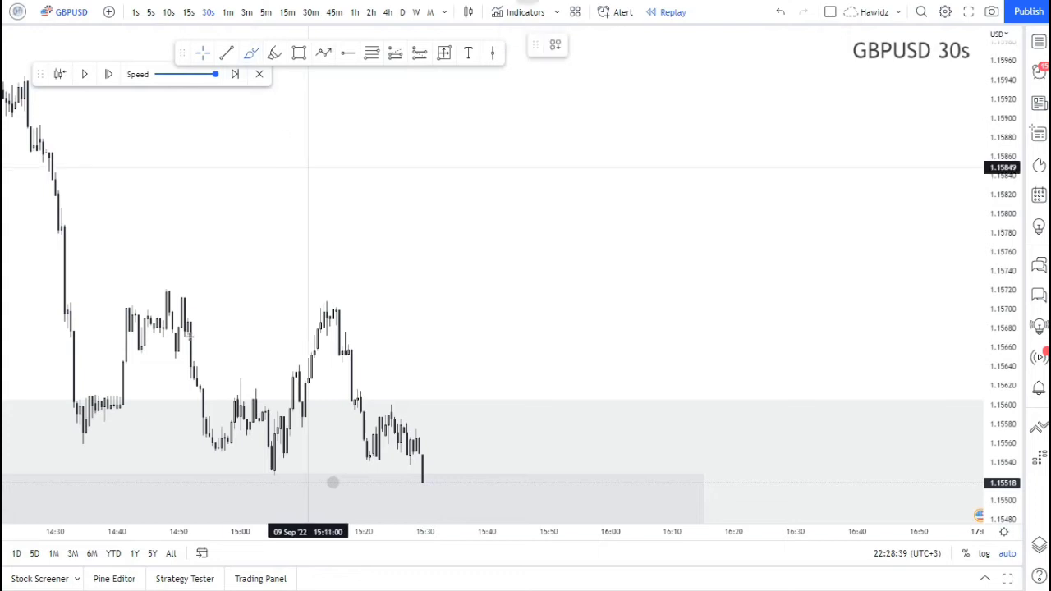
scroll(159, 451, "down", 1)
mouse_move(155, 445)
left_mouse_down()
mouse_move(179, 458)
mouse_move(181, 450)
left_mouse_up()
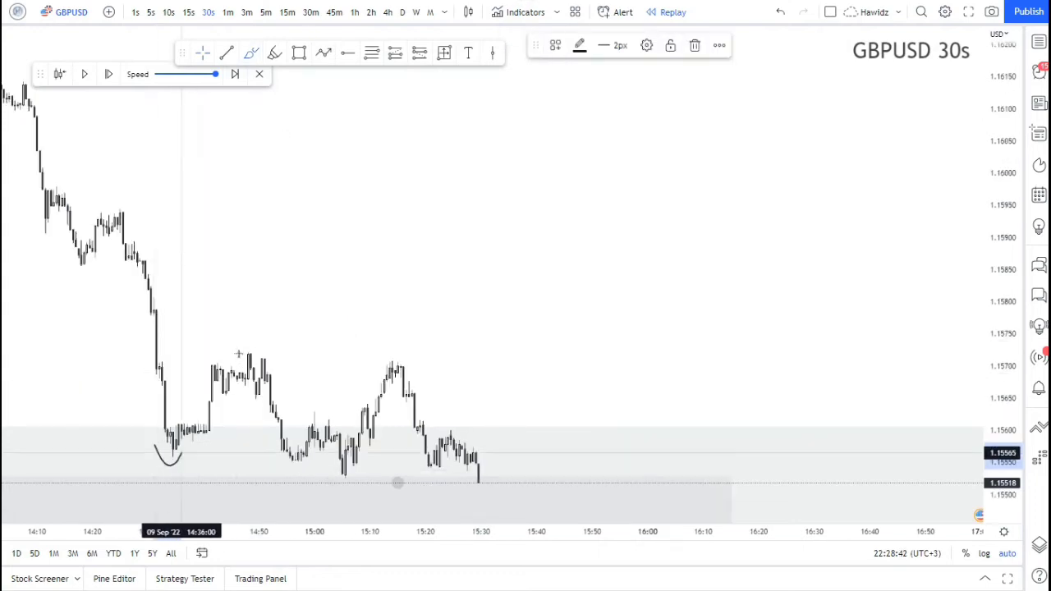
left_click_drag(238, 348, 264, 354)
left_click_drag(336, 469, 357, 469)
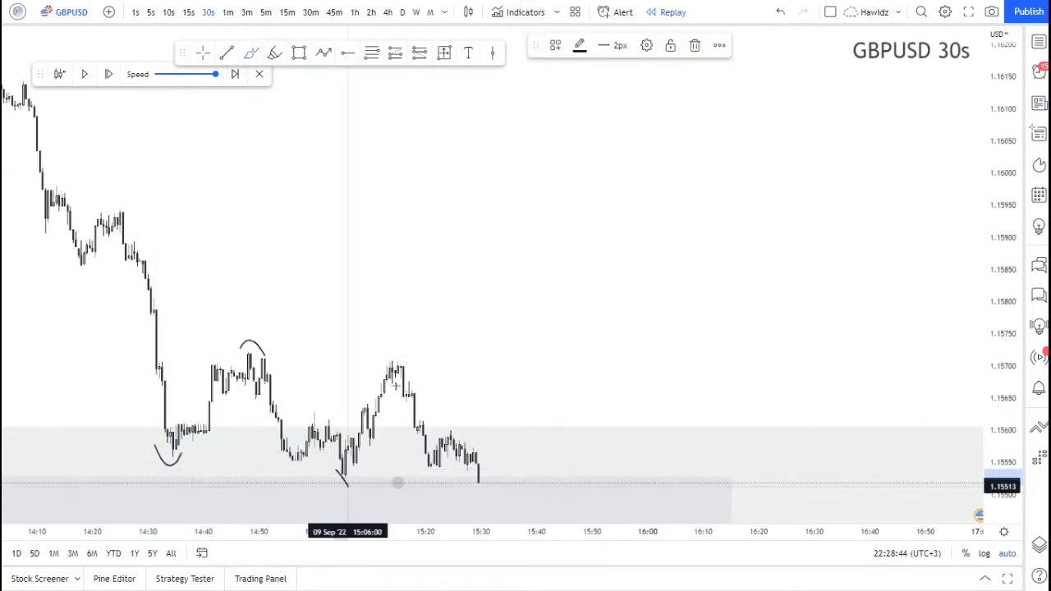
left_click_drag(383, 359, 411, 352)
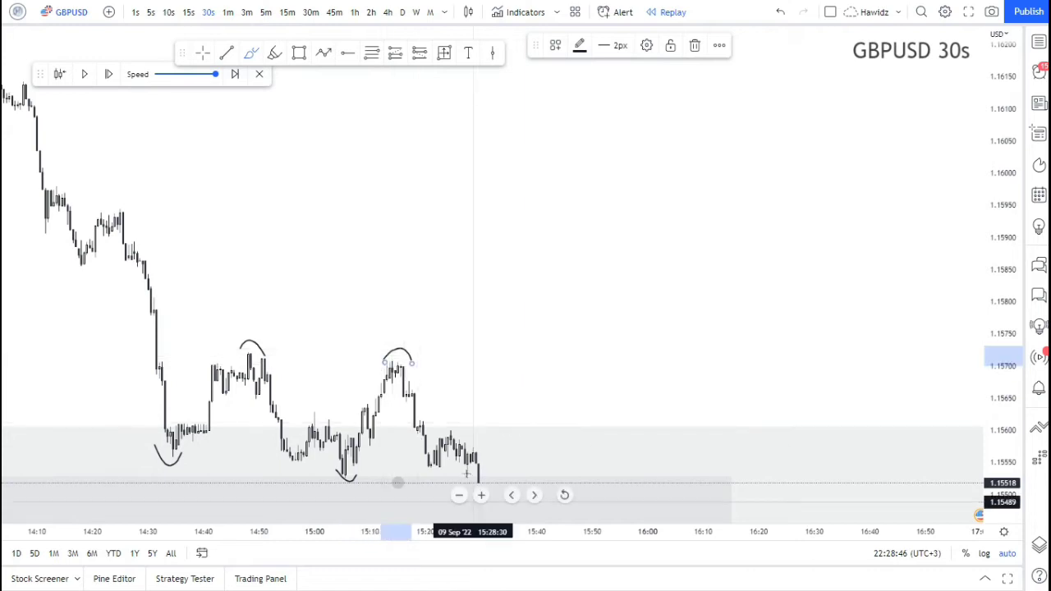
mouse_move(468, 480)
left_mouse_down()
mouse_move(478, 498)
mouse_move(485, 480)
left_mouse_up()
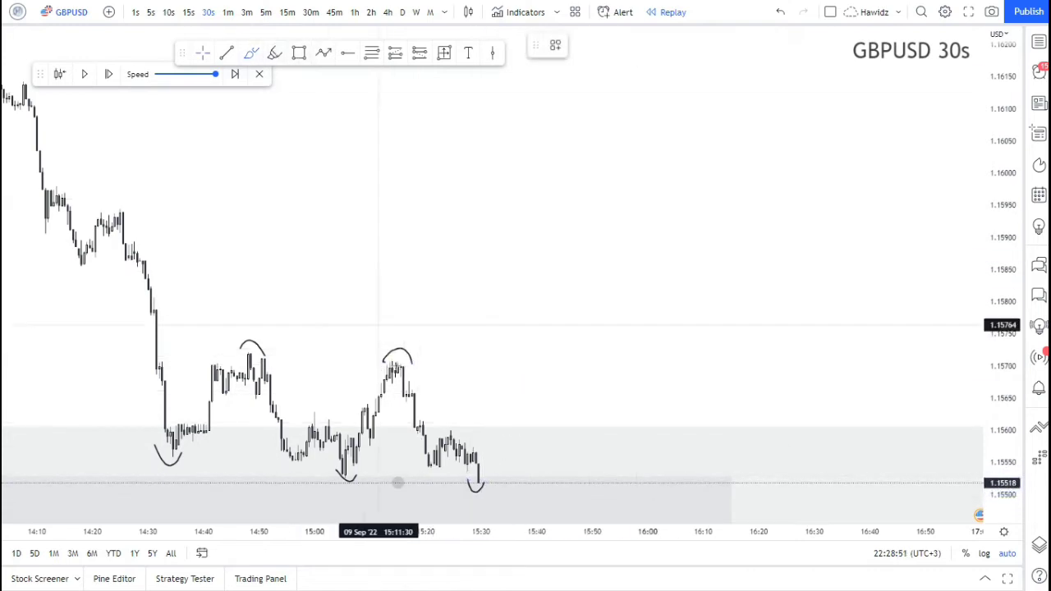
- Draw brush lines across the 15:15 swing high and an upward path from the 15:30 low, and undo them
left_click_drag(385, 362, 518, 368)
left_click_drag(373, 361, 537, 367)
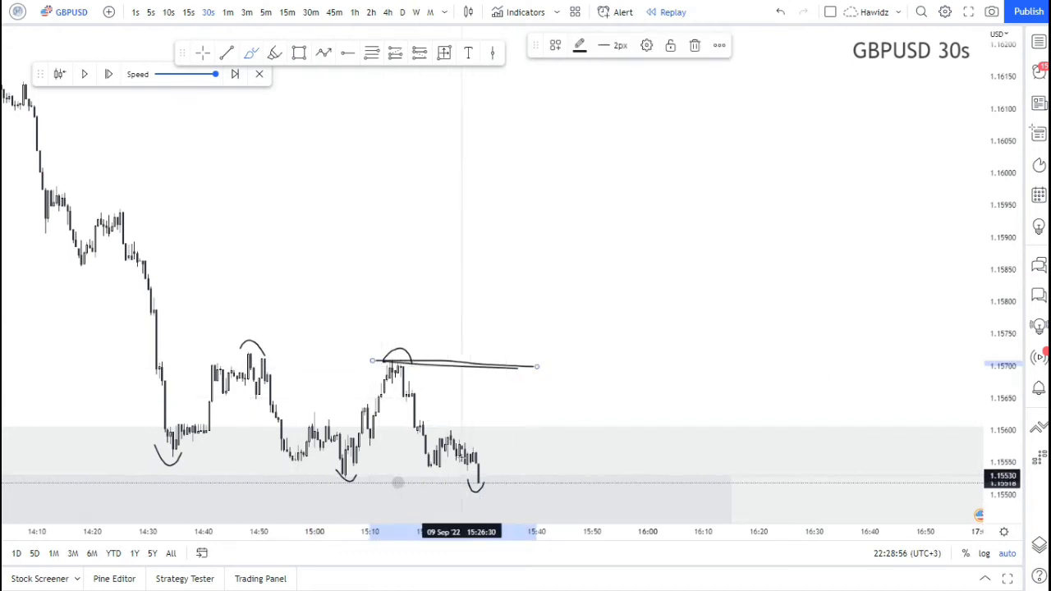
mouse_move(481, 483)
left_mouse_down()
mouse_move(533, 450)
mouse_move(540, 323)
mouse_move(585, 435)
mouse_move(603, 444)
mouse_move(631, 270)
mouse_move(682, 214)
mouse_move(487, 221)
left_mouse_up()
key("ctrl+z")
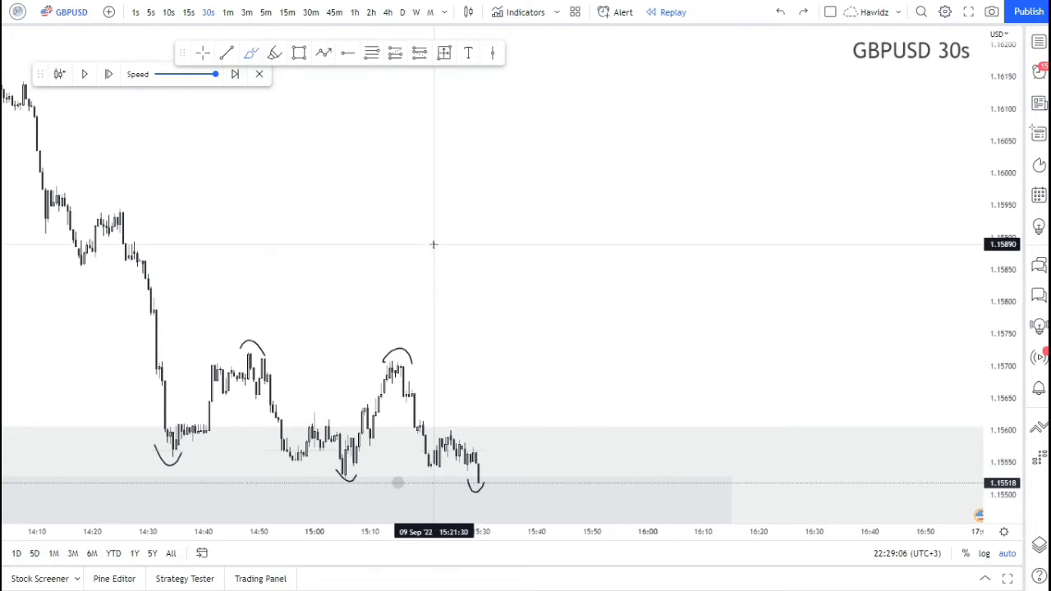
- Advance the replay bar by bar on the 30-second chart to about 15:45 on 9 September
key("shift+Right")
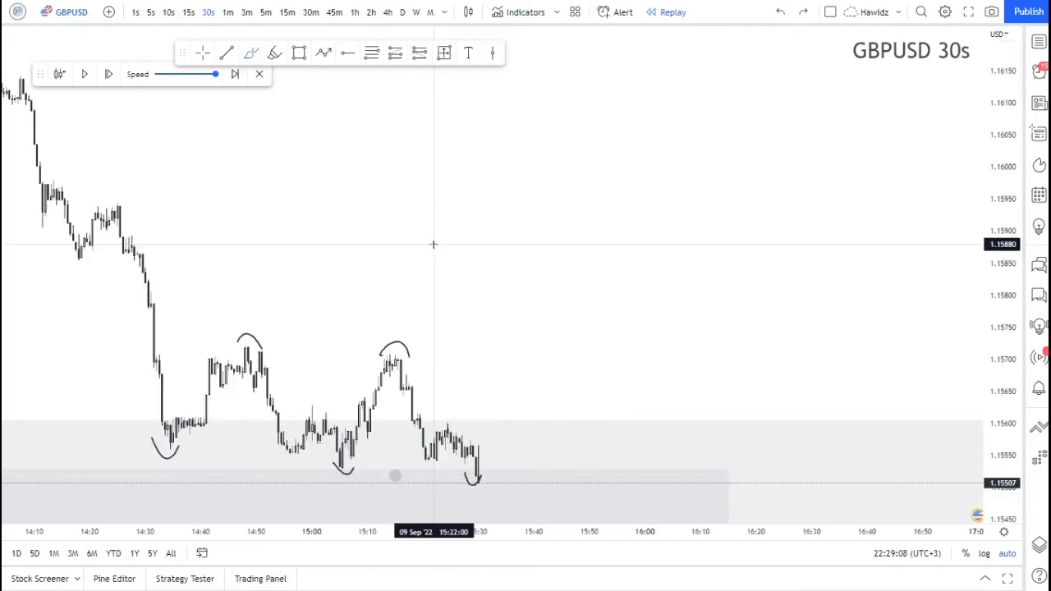
key("shift+Right")
key("shift+Right")
key("shift+Right")
key("shift+Right")
key("shift+Right")
key("shift+Right")
key("shift+Right")
key("shift+Right")
key("shift+Right")
key("shift+Right")
key("shift+Right")
key("shift+Right")
key("shift+Right")
key("shift+Right")
key("shift+Right")
key("shift+Right")
key("shift+Right")
key("shift+Right")
key("shift+Right")
key("shift+Right")
scroll(435, 227, "down", 4)
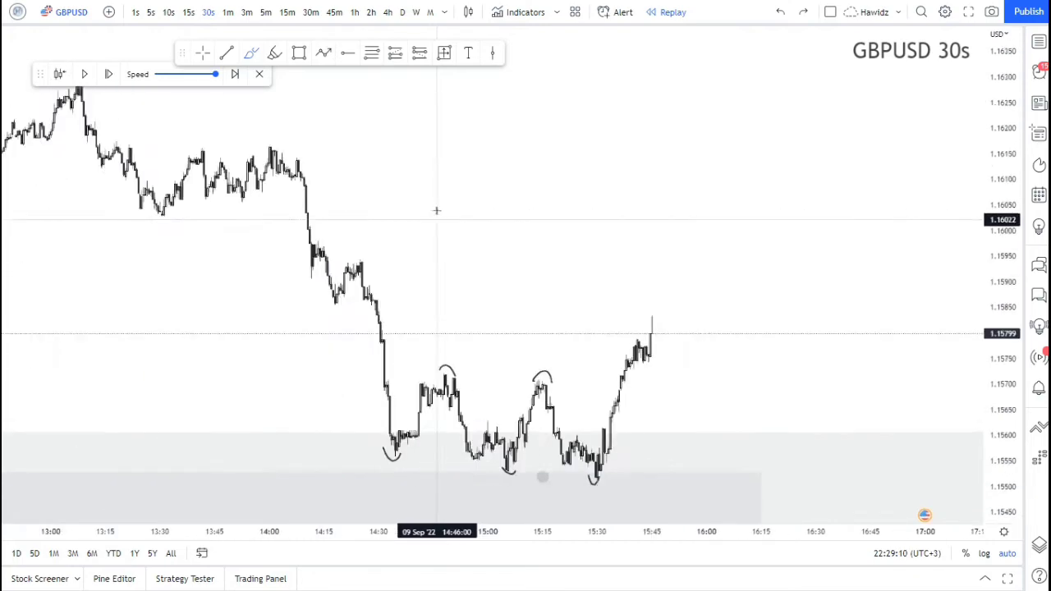
- Draw a horizontal brush line from the 15:15 swing high to where the rally crosses that level
scroll(435, 211, "up", 4)
scroll(246, 176, "down", 1)
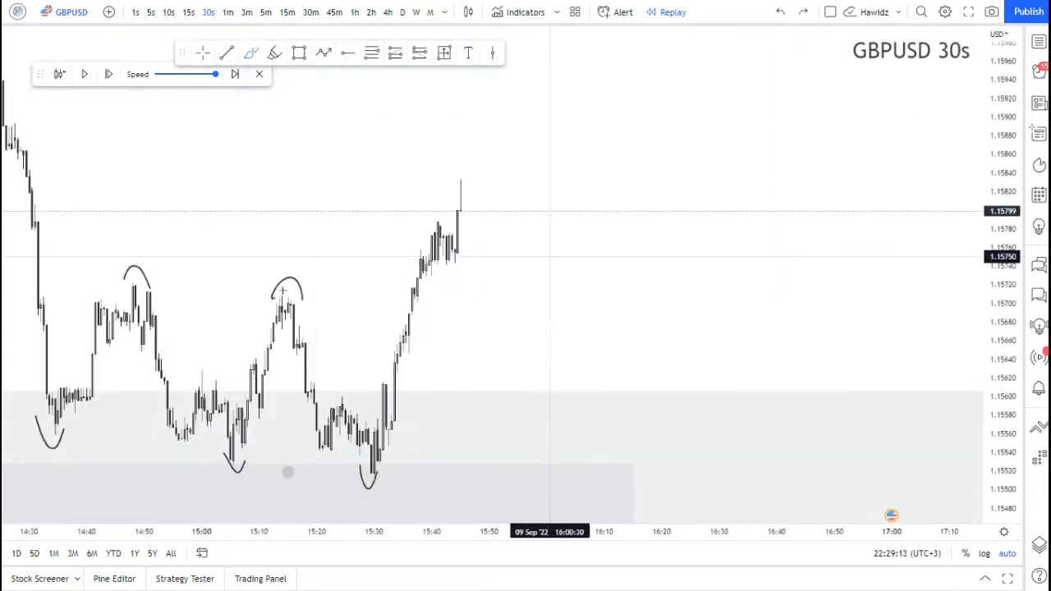
left_click_drag(273, 294, 415, 292)
left_click(296, 184)
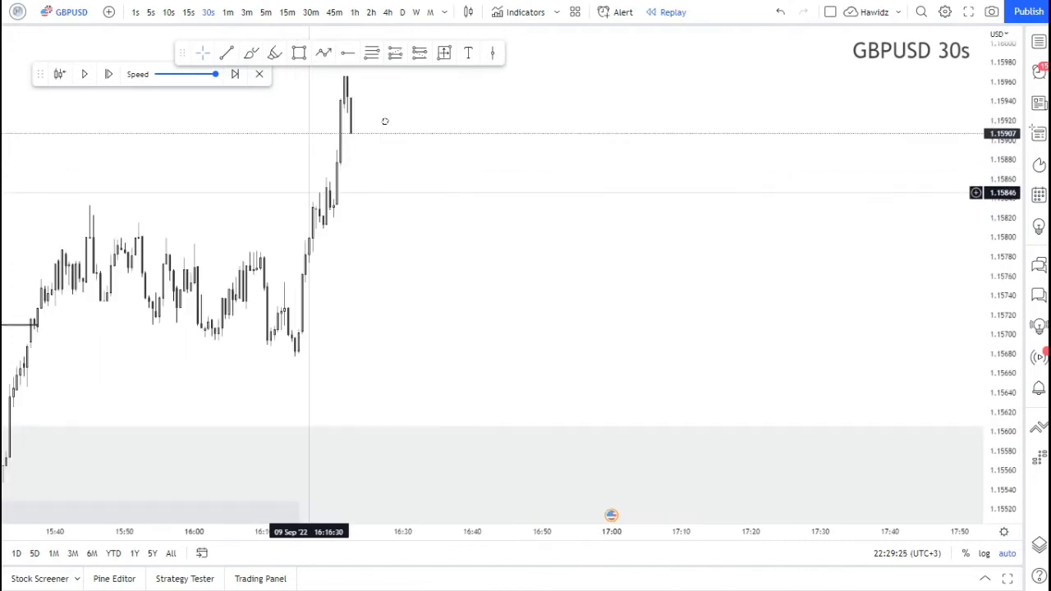
- Draw a rectangle zone on the rally from 9 September 15:35:30 to 16:10:30, between about 1.15690 and 1.15652
left_click_drag(309, 192, 395, 115)
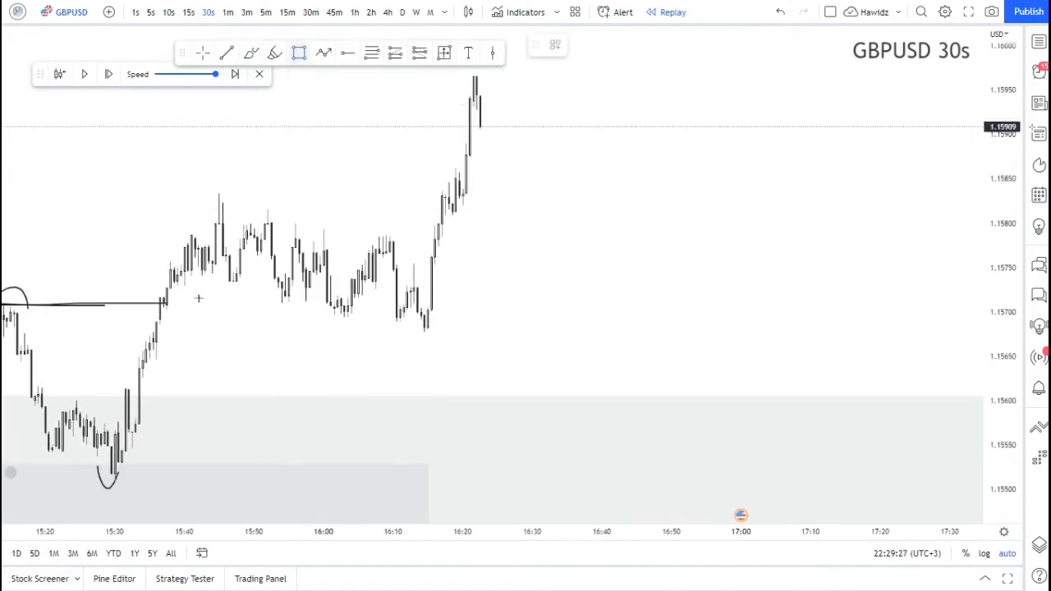
left_click(153, 321)
left_click(396, 354)
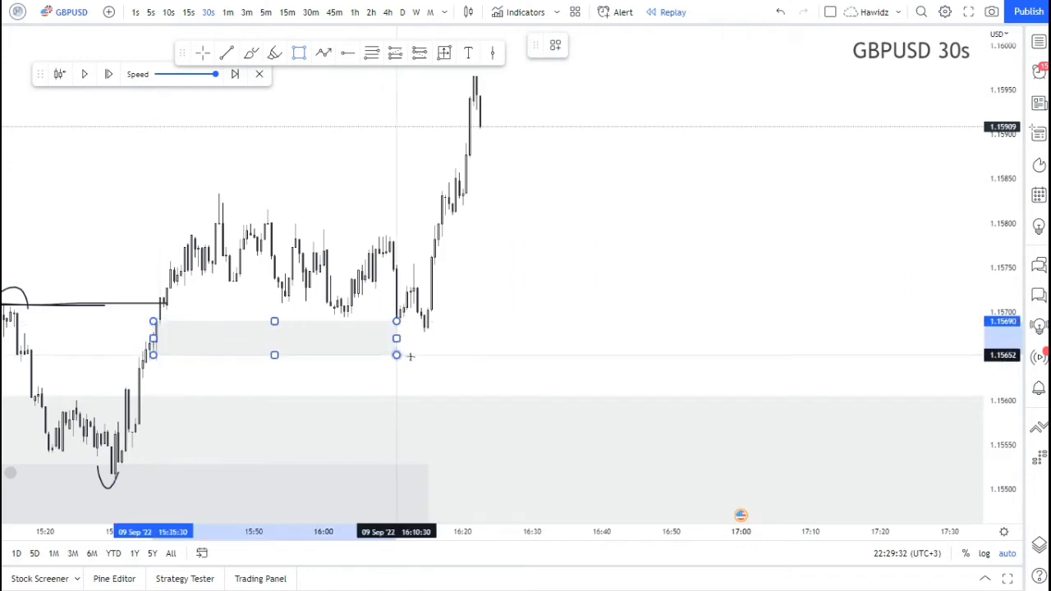
- Extend the rectangle zone on the rally to about 16:19 on 9 September
left_click(455, 353)
left_click(567, 196)
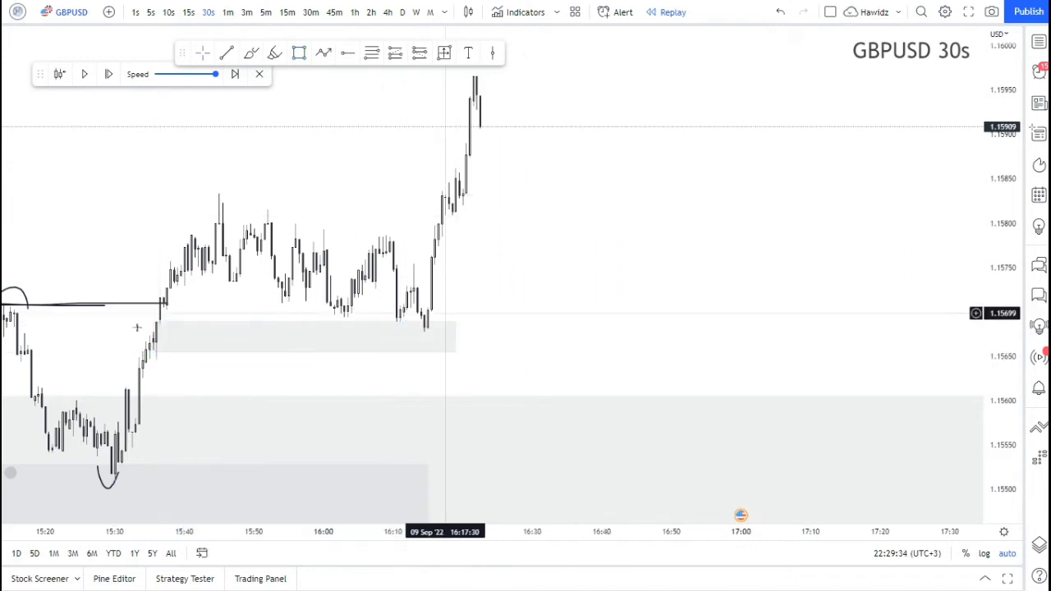
- Place a long position at 16:13:30 on 9 September with entry 1.15694 and set its stop to 1.15511
scroll(580, 219, "down", 1)
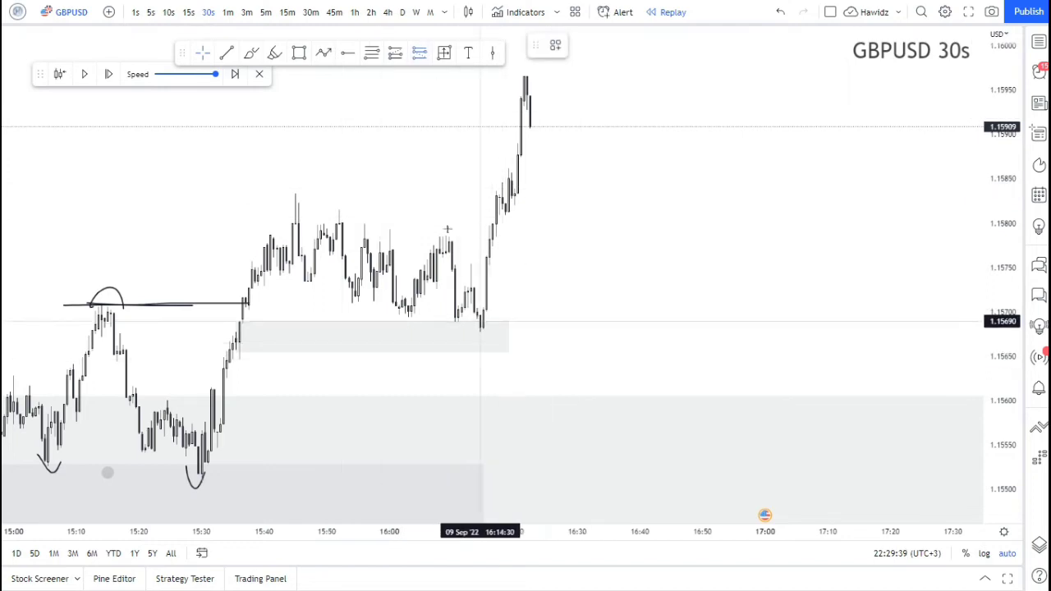
left_click(474, 318)
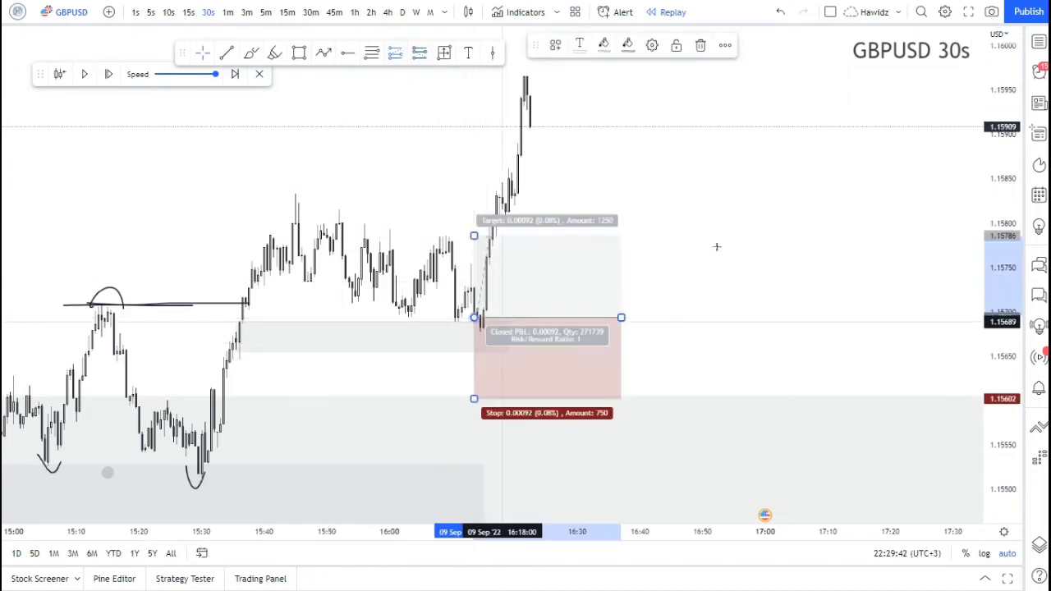
left_click_drag(474, 398, 474, 343)
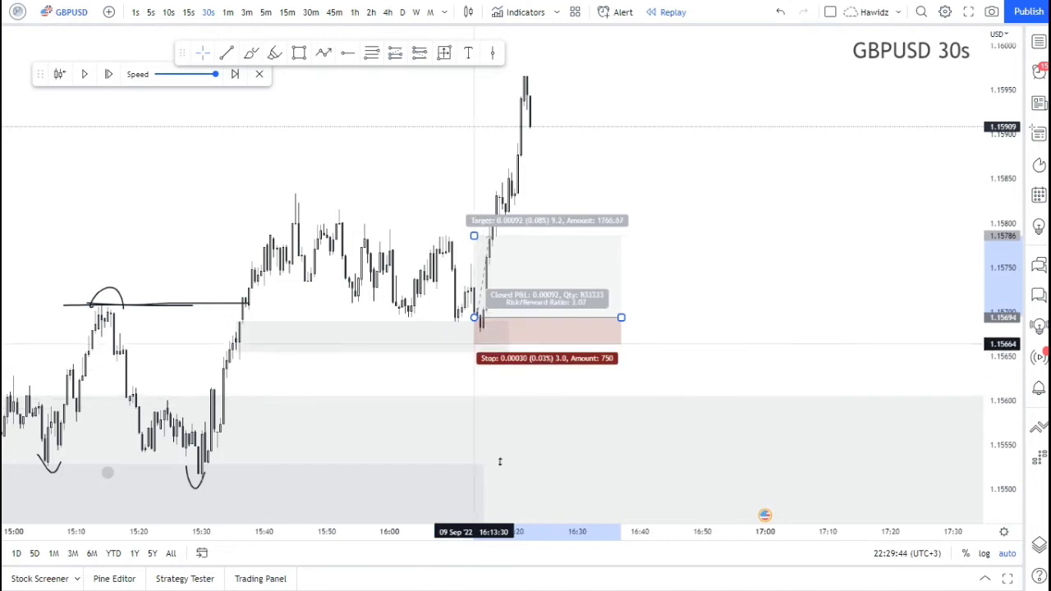
left_click_drag(499, 462, 499, 480)
- Raise the long position's target to 1.16524 and extend the position to about 20:40 on 9 September
scroll(525, 205, "down", 2)
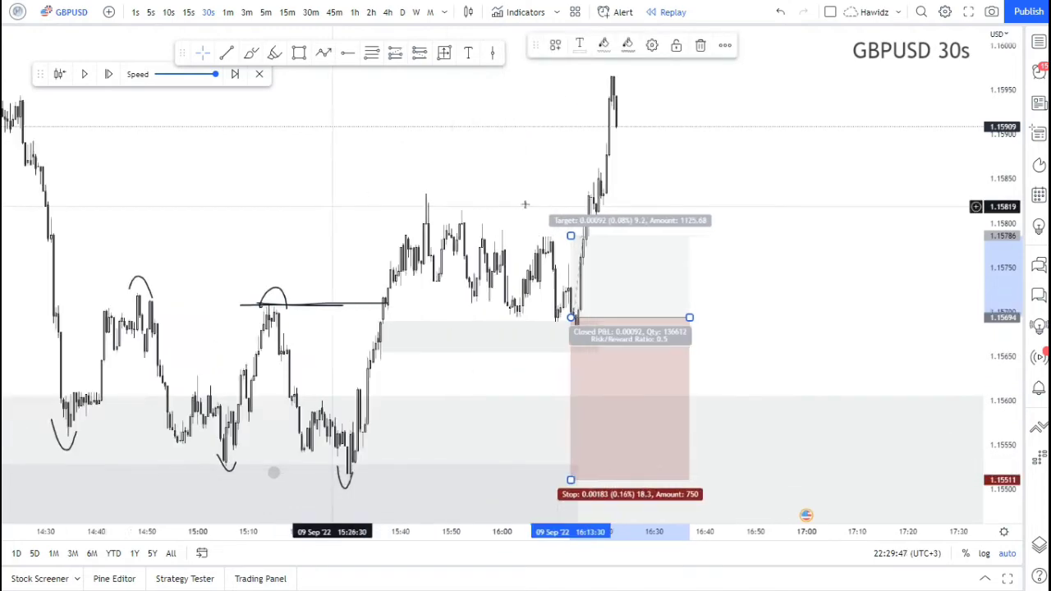
scroll(591, 160, "down", 2)
scroll(786, 353, "down", 2)
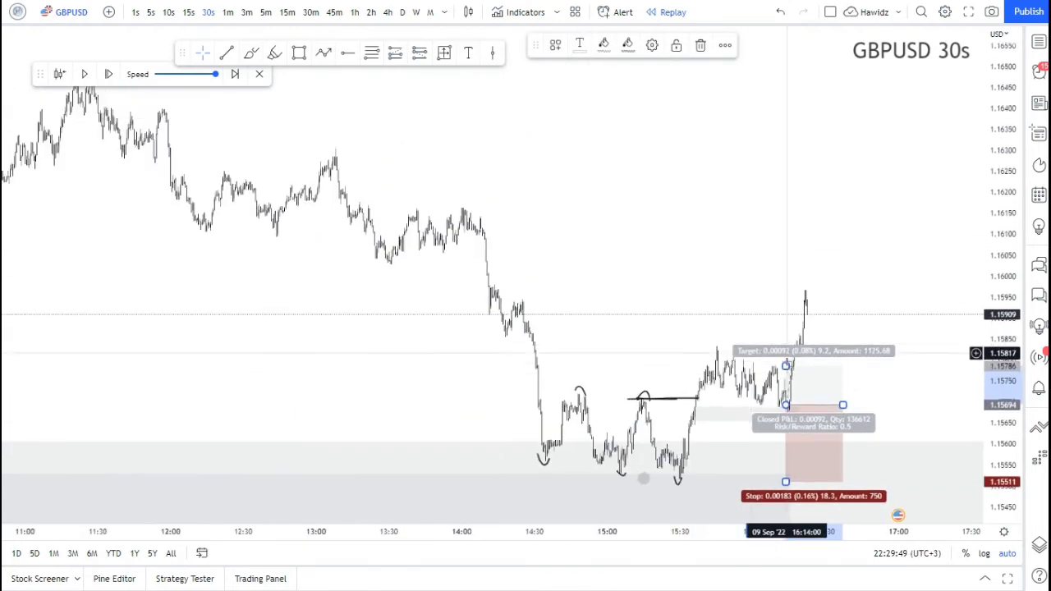
left_click_drag(786, 365, 632, 57)
scroll(736, 126, "down", 2)
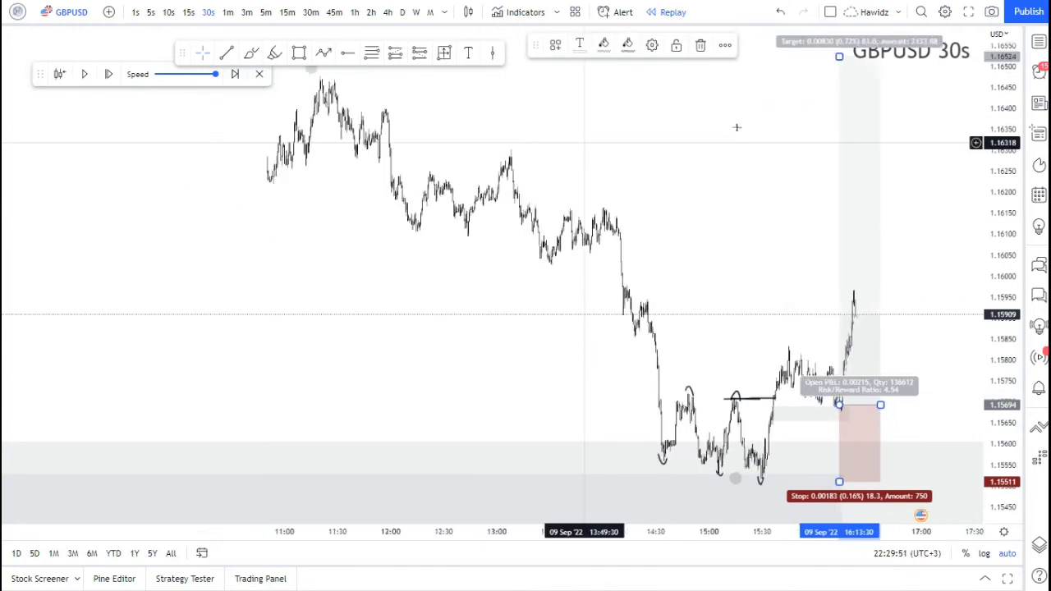
left_click(736, 127)
left_click_drag(736, 127, 240, 150)
left_click_drag(405, 404, 751, 413)
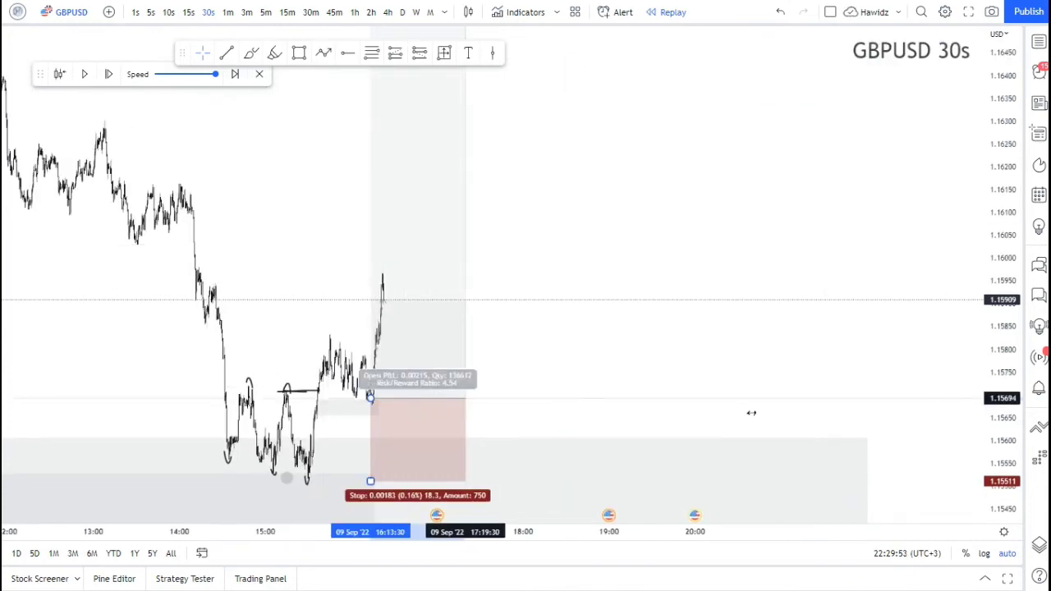
- Set the long position's target to 1.16491, level with the 9 September swing high
scroll(794, 241, "down", 1)
scroll(843, 211, "down", 2)
left_click_drag(1022, 260, 1018, 403)
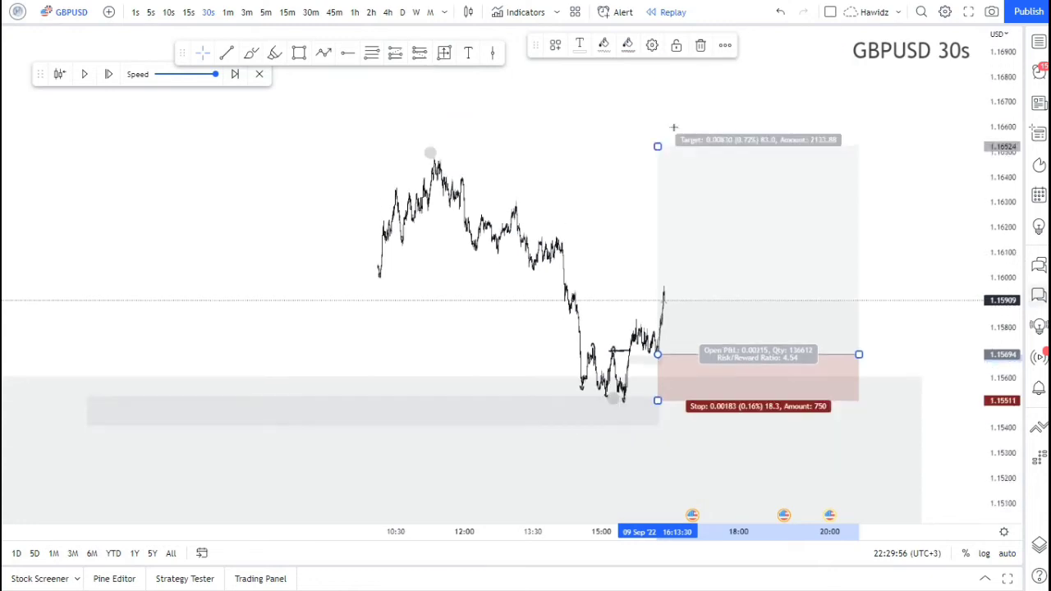
left_click_drag(658, 146, 651, 154)
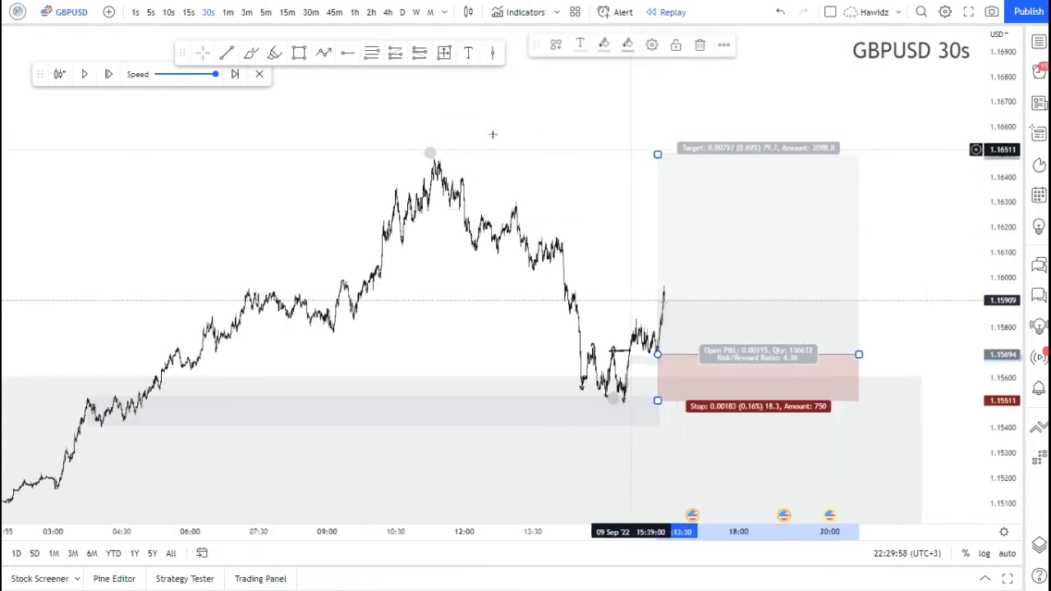
- Tighten the long position's stop to 1.15644, just below the small rectangle zone
scroll(470, 130, "up", 1)
scroll(471, 130, "up", 1)
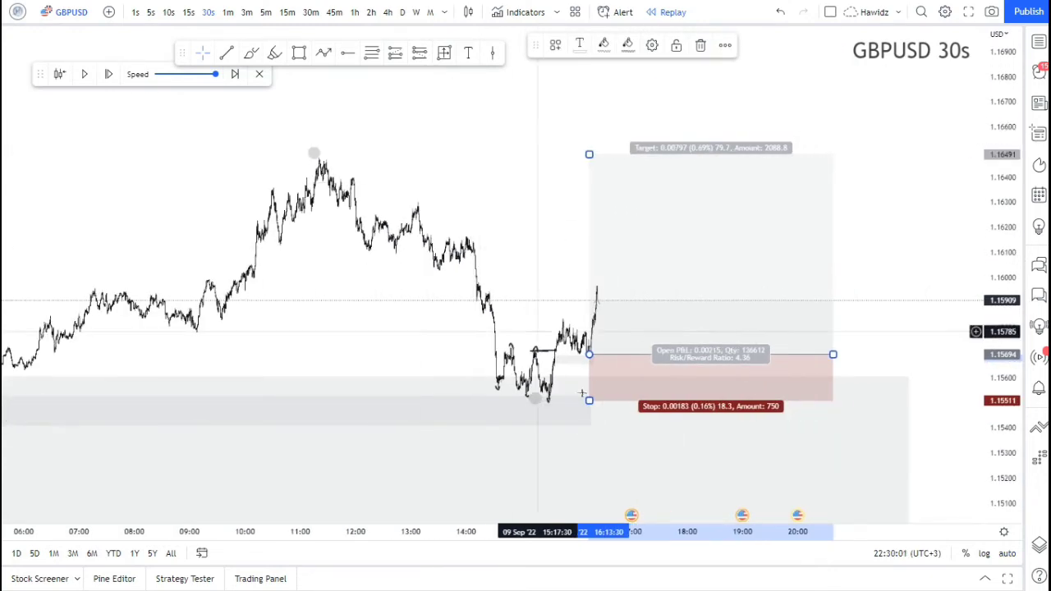
left_click_drag(588, 401, 589, 361)
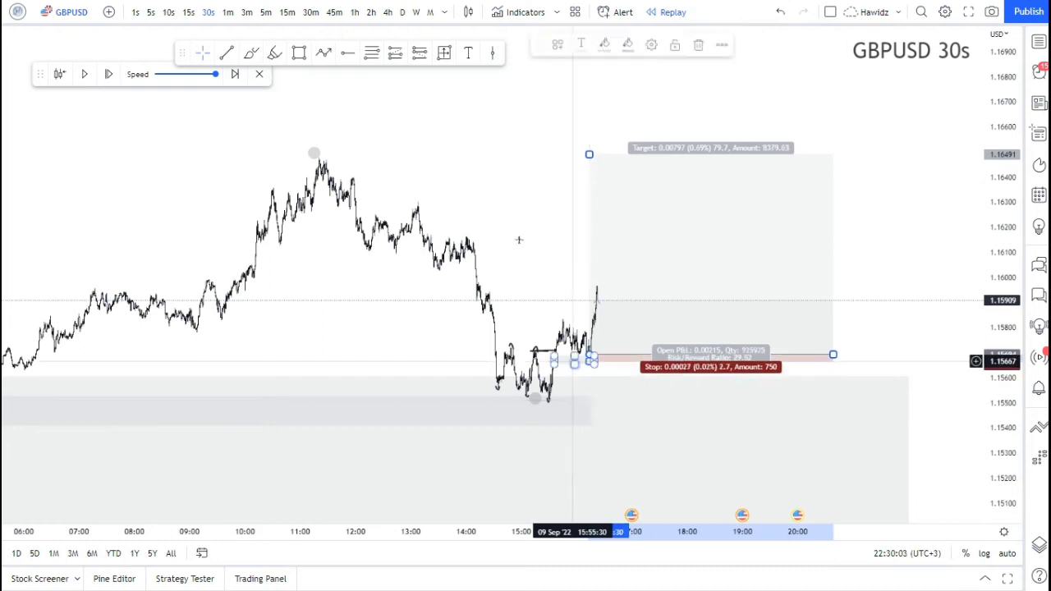
left_click(1002, 552)
left_click(587, 411)
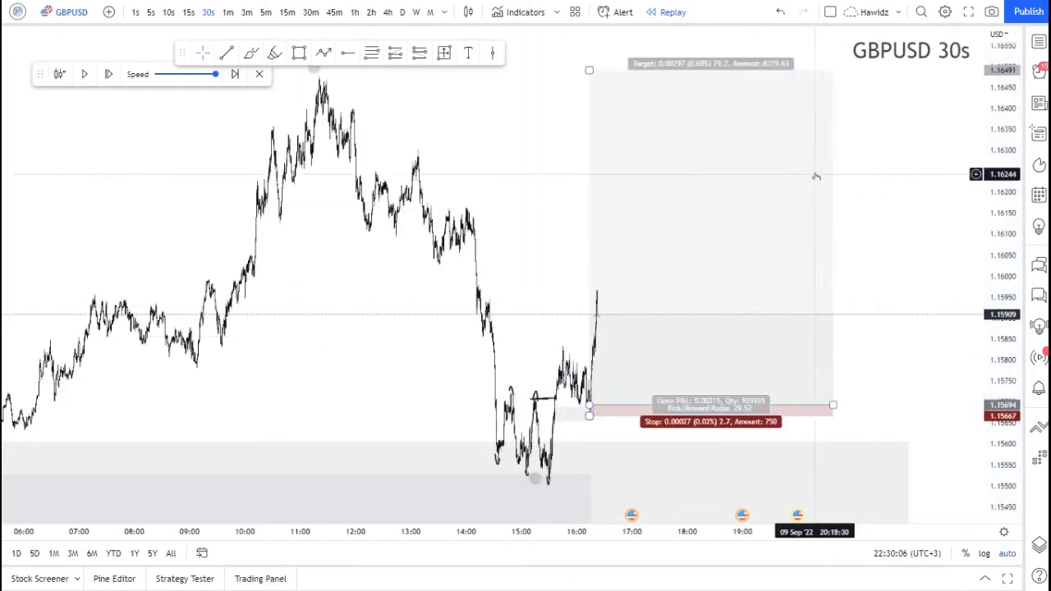
scroll(588, 410, "up", 2)
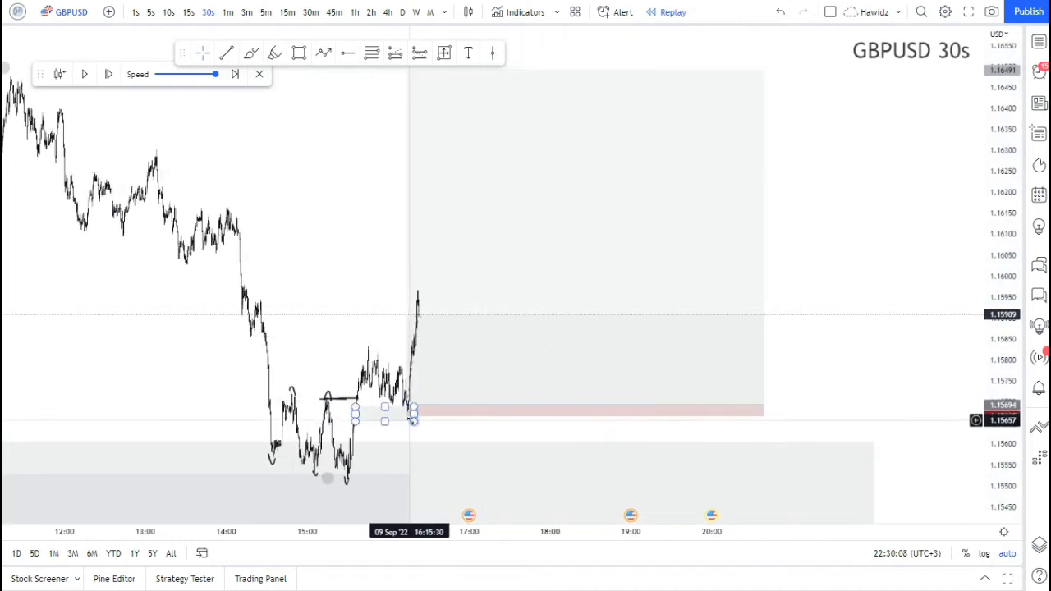
left_click_drag(406, 417, 406, 426)
left_click(276, 274)
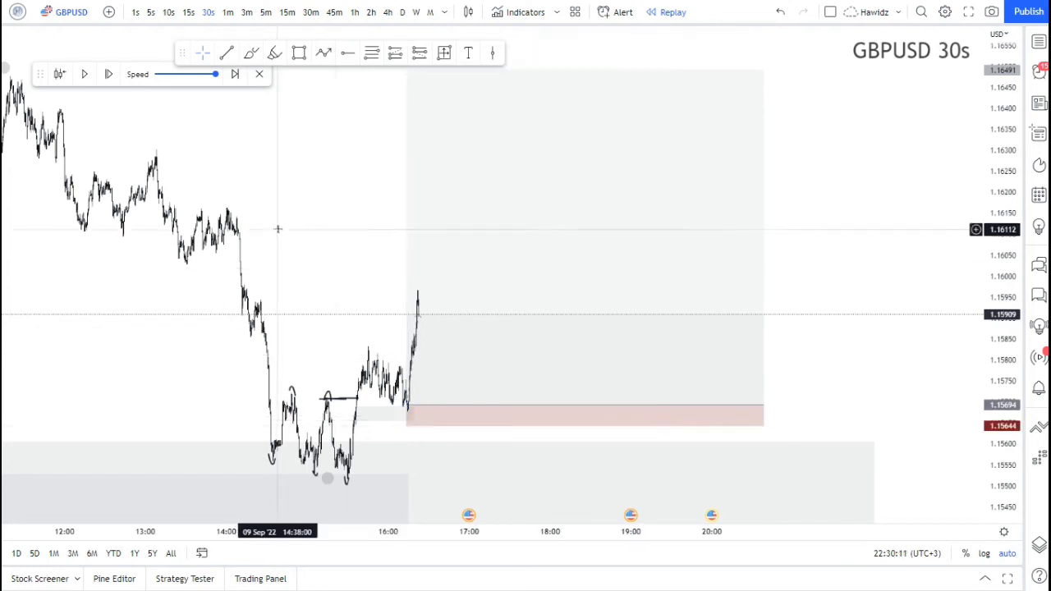
- Play the replay forward on the 30-second chart to about 16:45 on 9 September
scroll(275, 224, "down", 2)
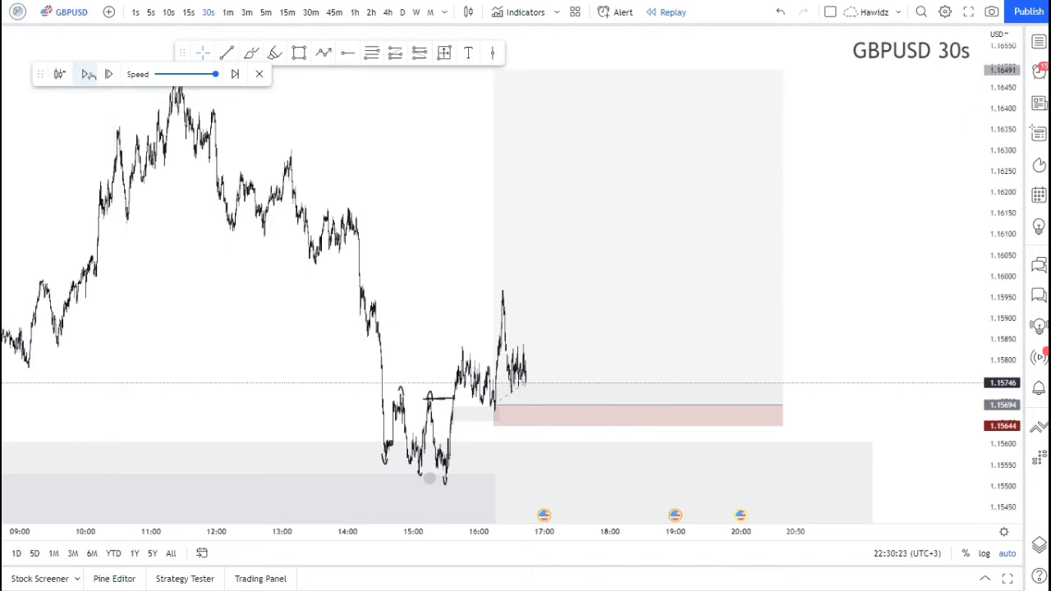
scroll(365, 165, "up", 2)
scroll(365, 165, "down", 3)
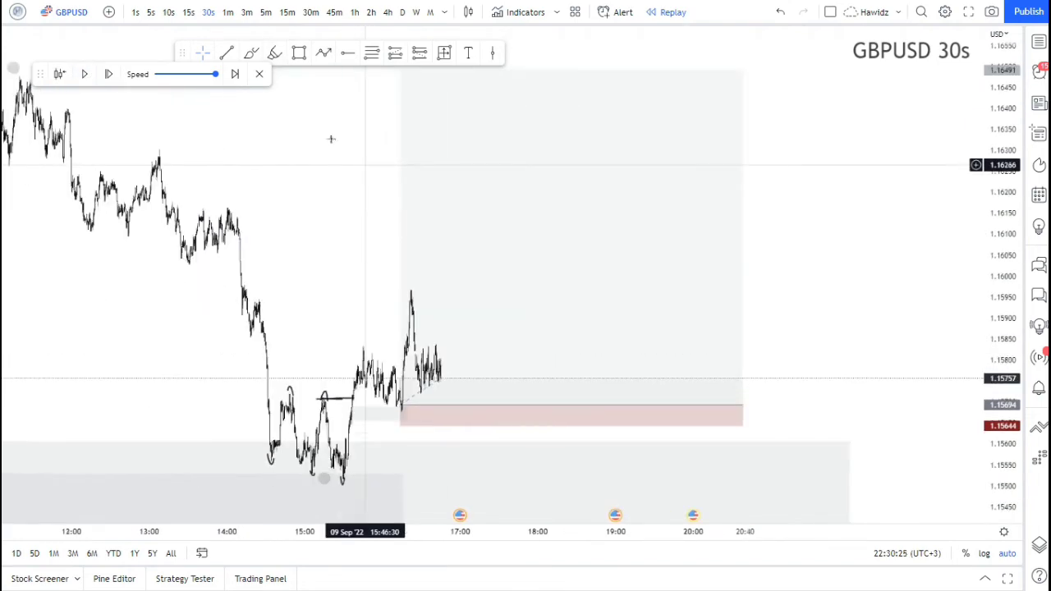
- Switch the chart to the 15-minute timeframe
left_click(282, 14)
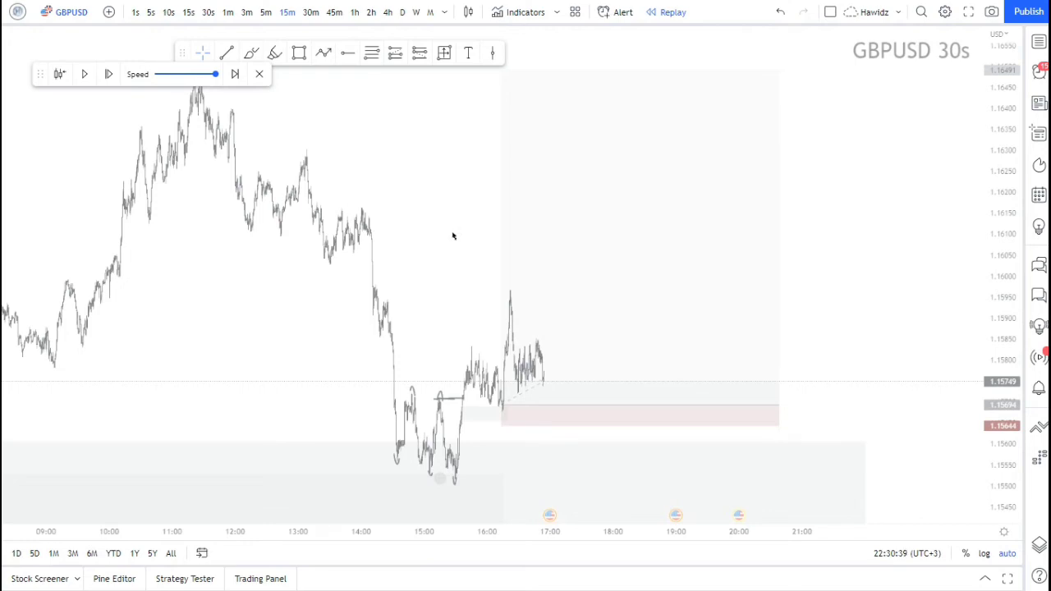
scroll(452, 231, "up", 10)
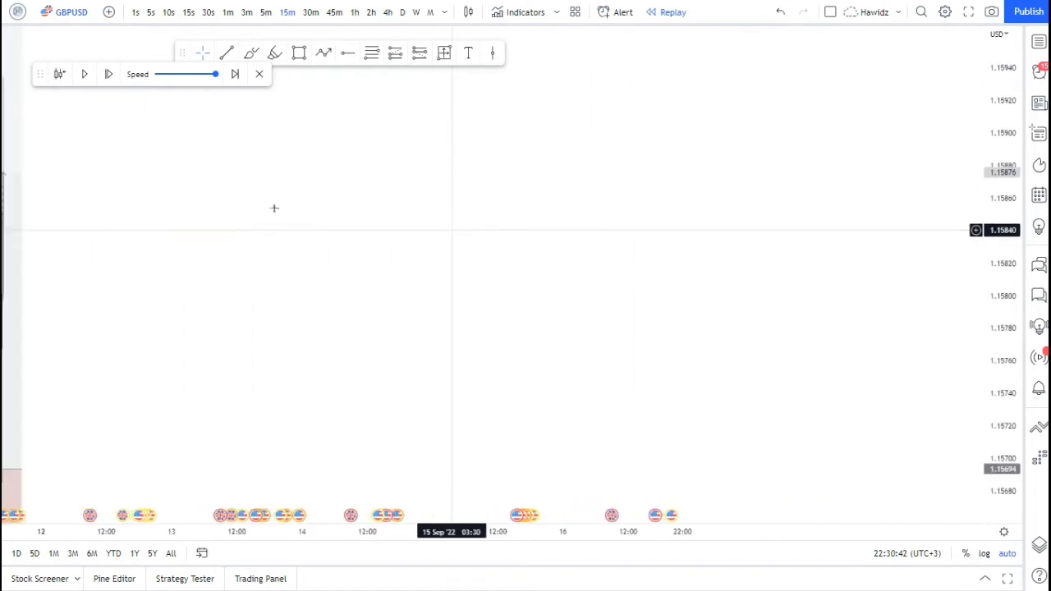
left_click_drag(131, 205, 703, 204)
scroll(587, 225, "up", 4)
left_click_drag(637, 220, 675, 205)
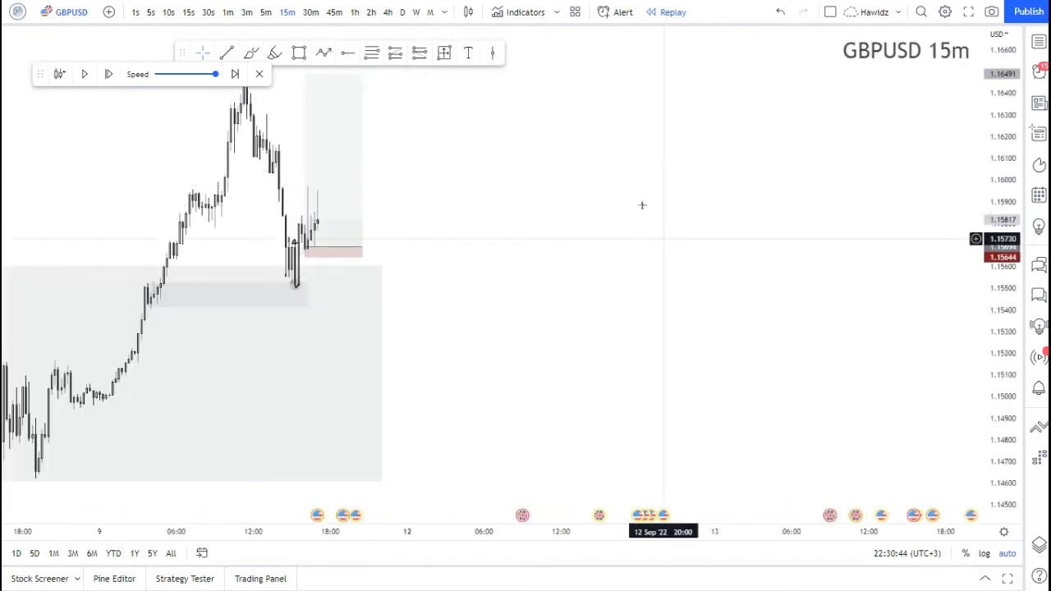
scroll(641, 197, "left", 5)
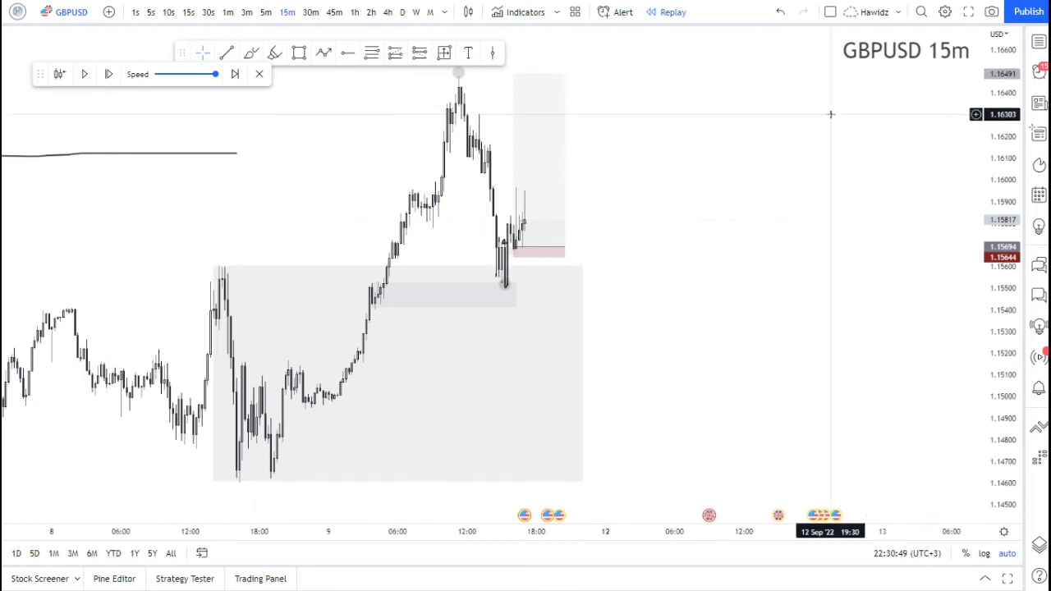
- Advance the replay bar by bar on the 15-minute chart to about 07:00 on 12 September
key("shift+Right")
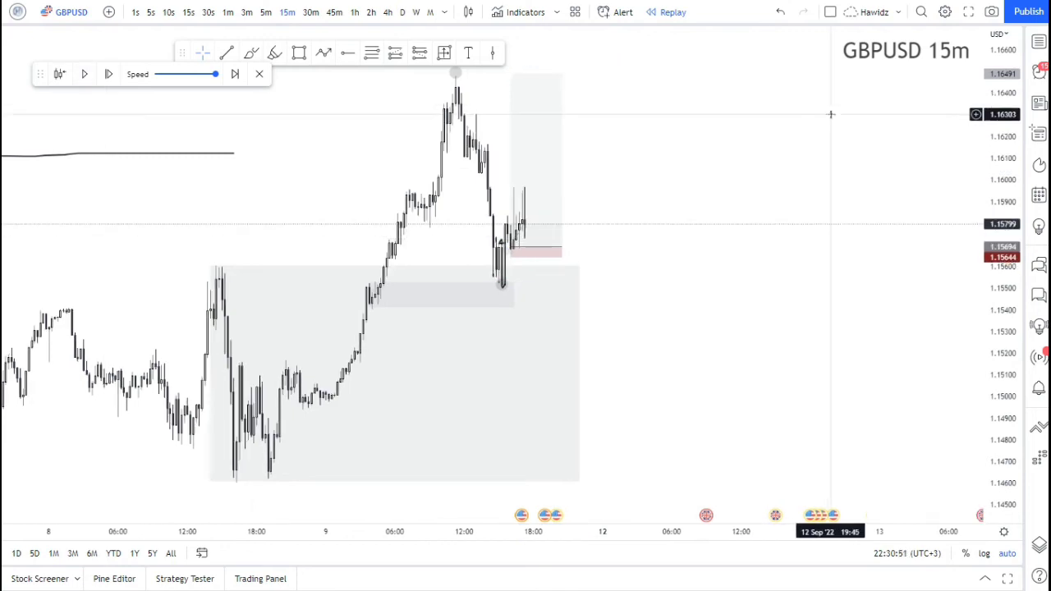
key("shift+Right")
key("shift+Right")
key("shift+Right")
key("shift+Right")
key("shift+Right")
key("shift+Right")
key("shift+Right")
key("shift+Right")
key("shift+Right")
key("shift+Right")
key("shift+Right")
key("shift+Right")
key("shift+Right")
key("shift+Right")
key("shift+Right")
key("shift+Right")
key("shift+Right")
key("shift+Right")
key("shift+Right")
key("shift+Right")
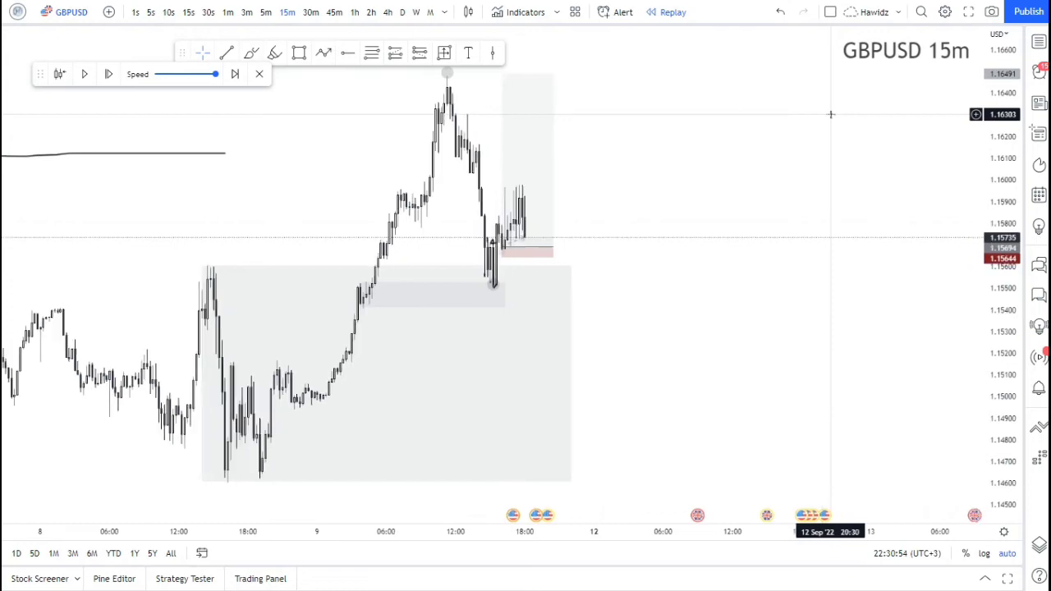
key("shift+Right")
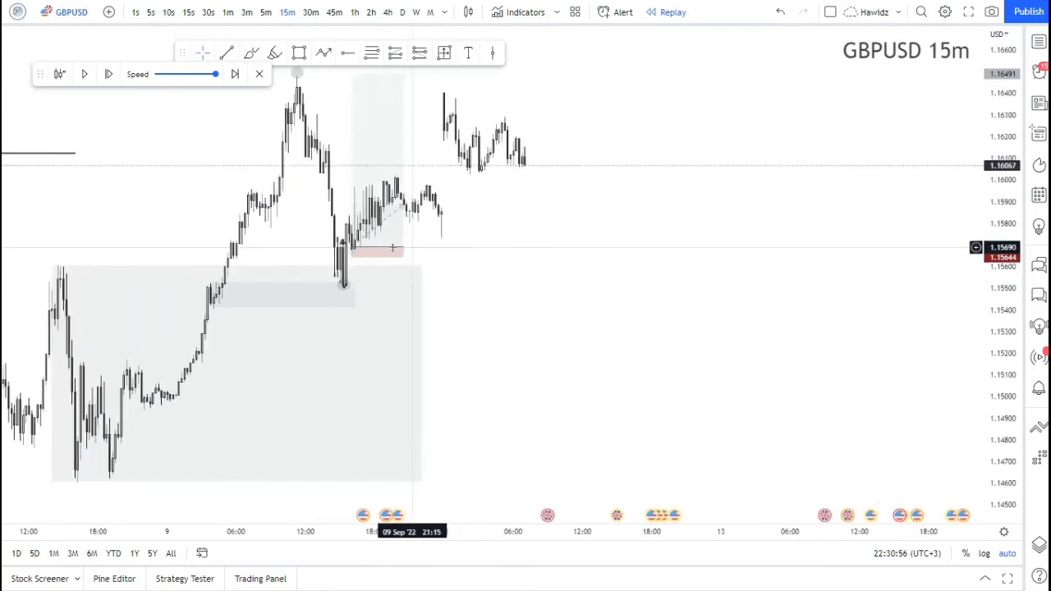
- Extend the long position to about 10:45 on 12 September and play the replay to about 15:30 that day
left_click_drag(533, 247, 552, 247)
scroll(707, 133, "down", 3)
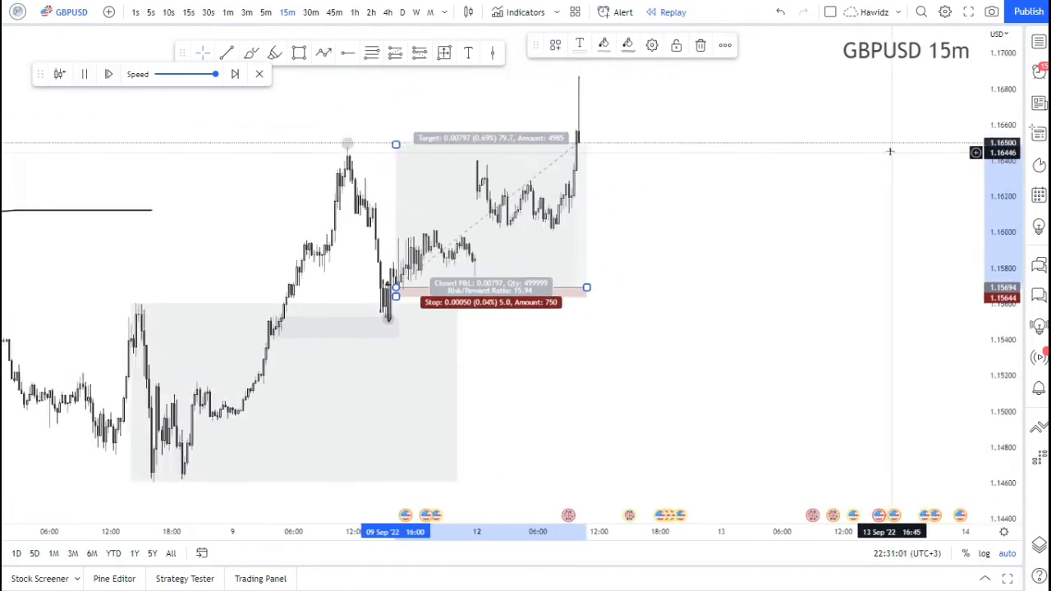
left_click(678, 171)
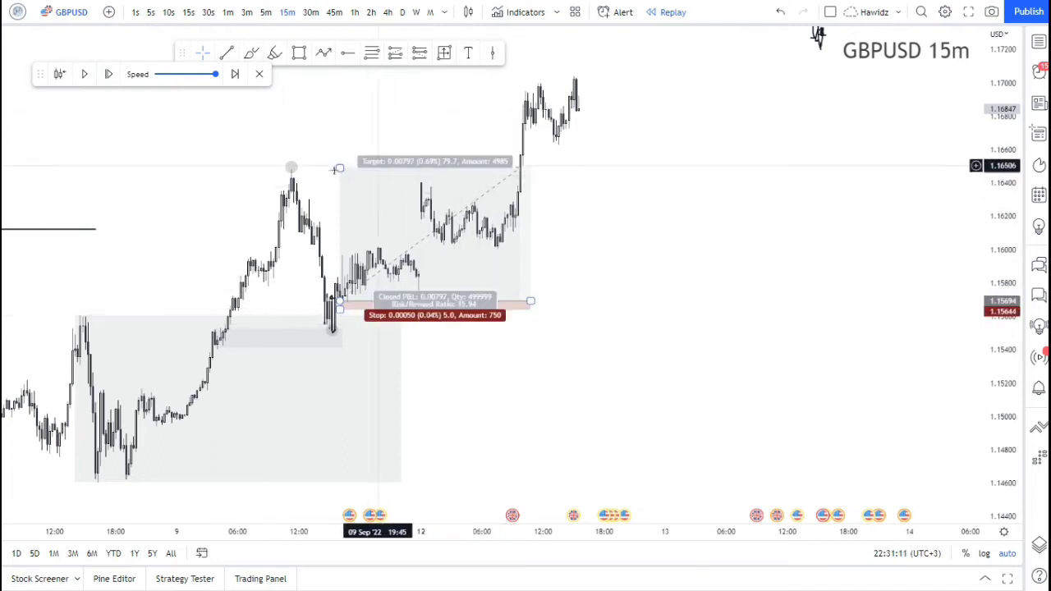
- Set the long position's target to 1.16495
left_click_drag(339, 167, 347, 167)
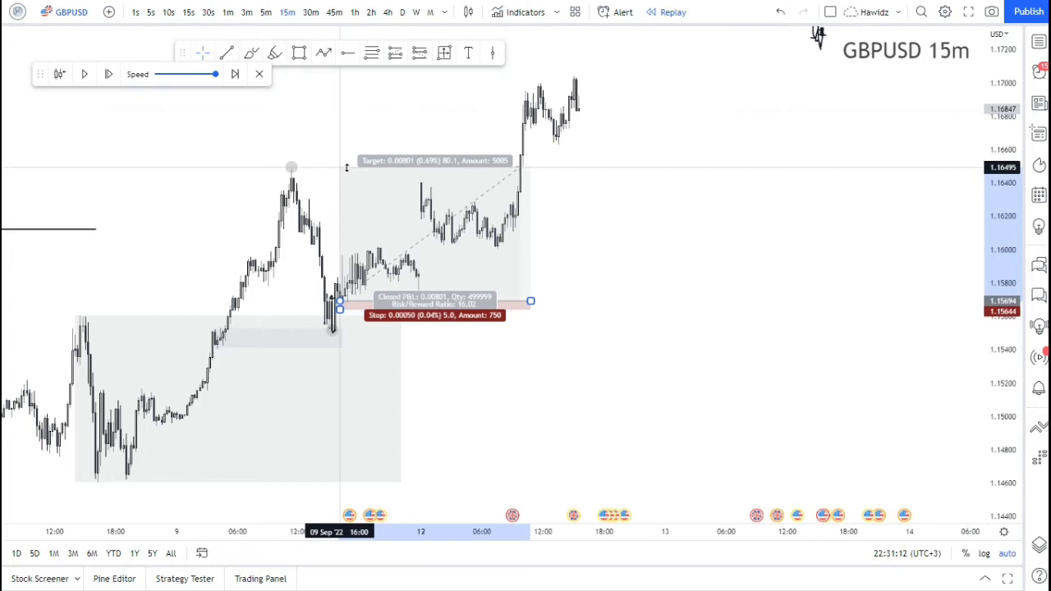
left_click(399, 127)
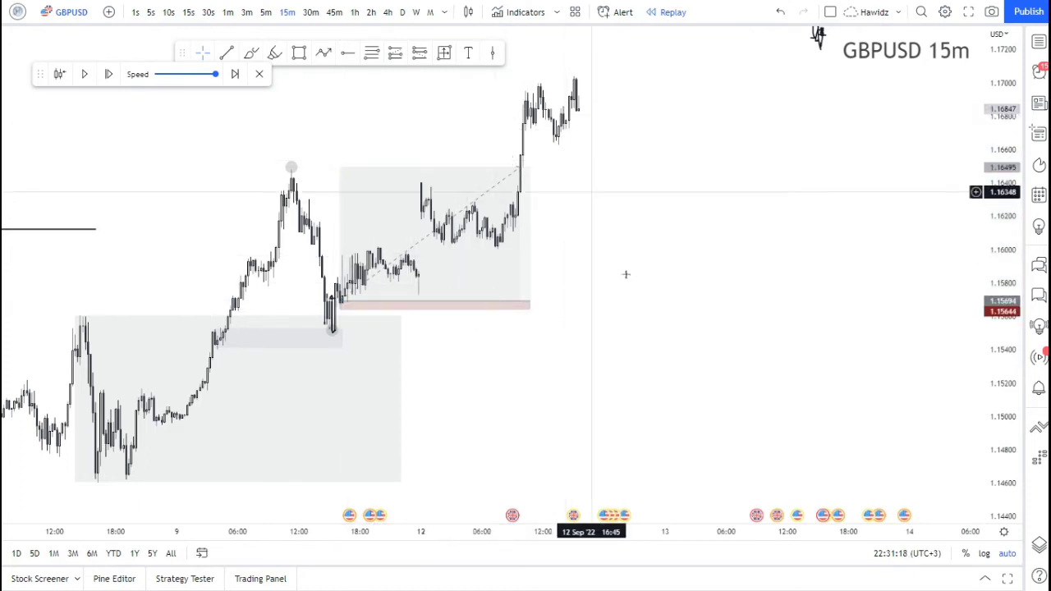
- Play the replay forward on the 15-minute chart to about 00:30 on 14 September
scroll(608, 153, "down", 2)
scroll(650, 142, "left", 5)
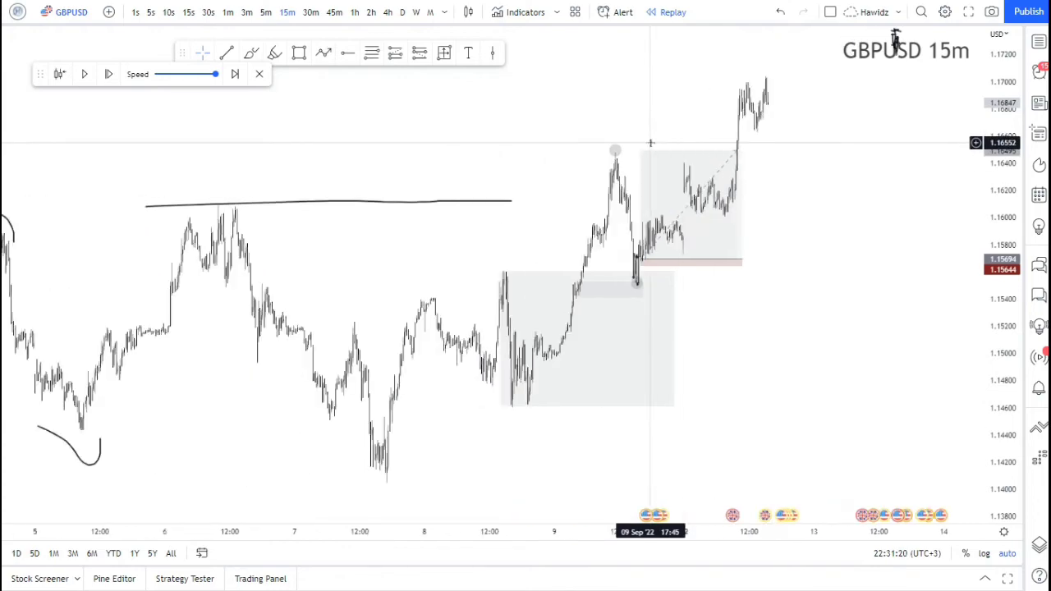
scroll(650, 142, "up", 3)
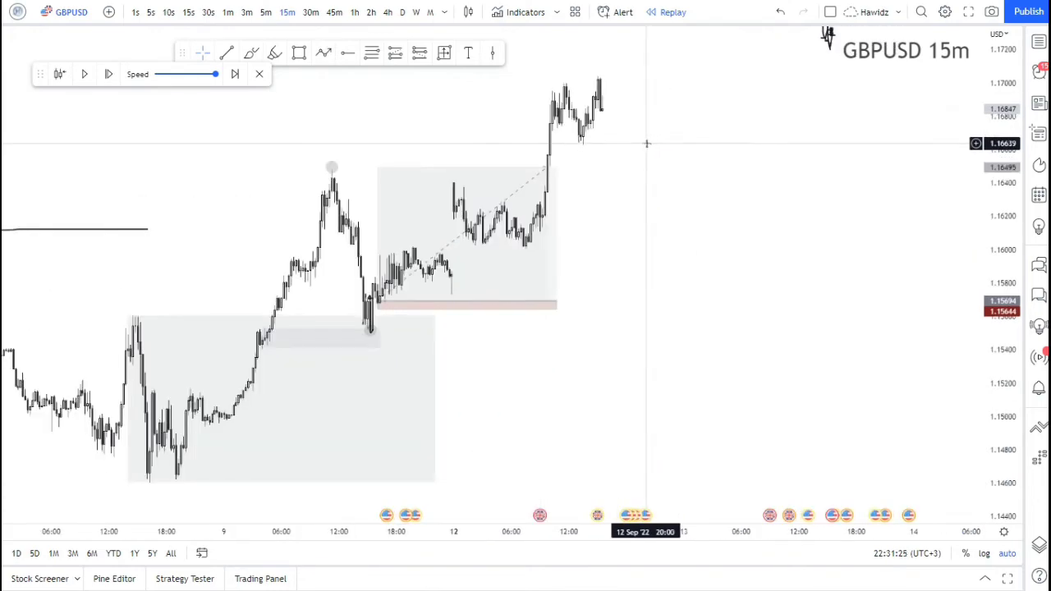
scroll(646, 144, "down", 4)
scroll(646, 143, "up", 3)
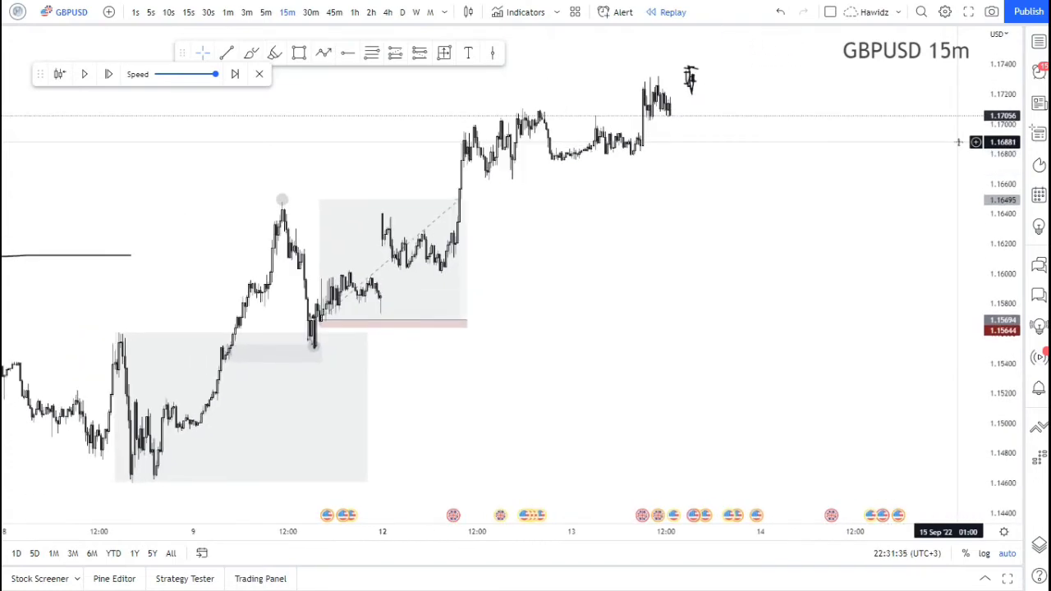
scroll(734, 176, "down", 3)
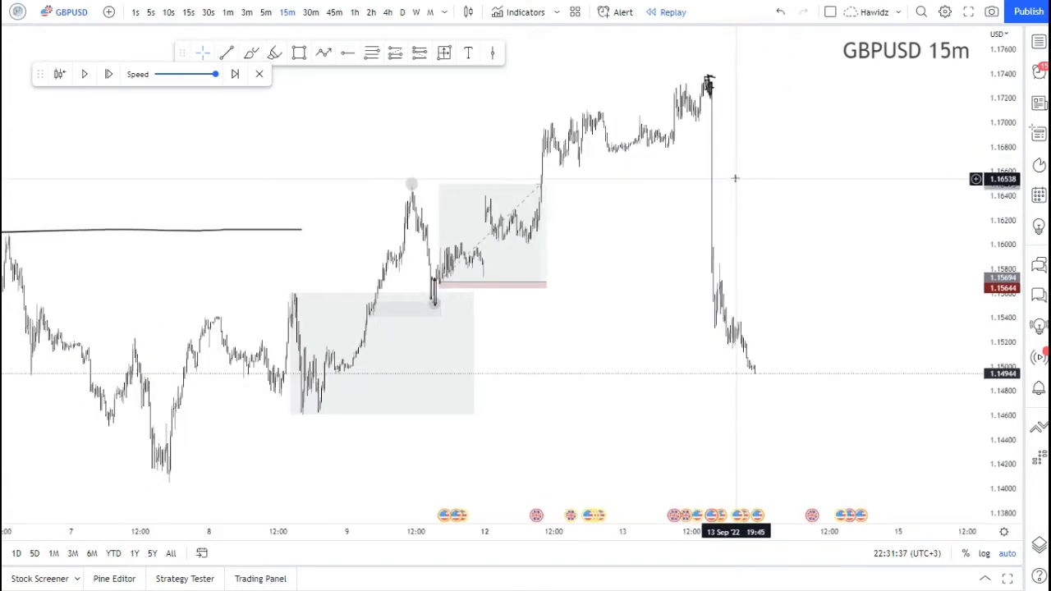
scroll(622, 196, "up", 2)
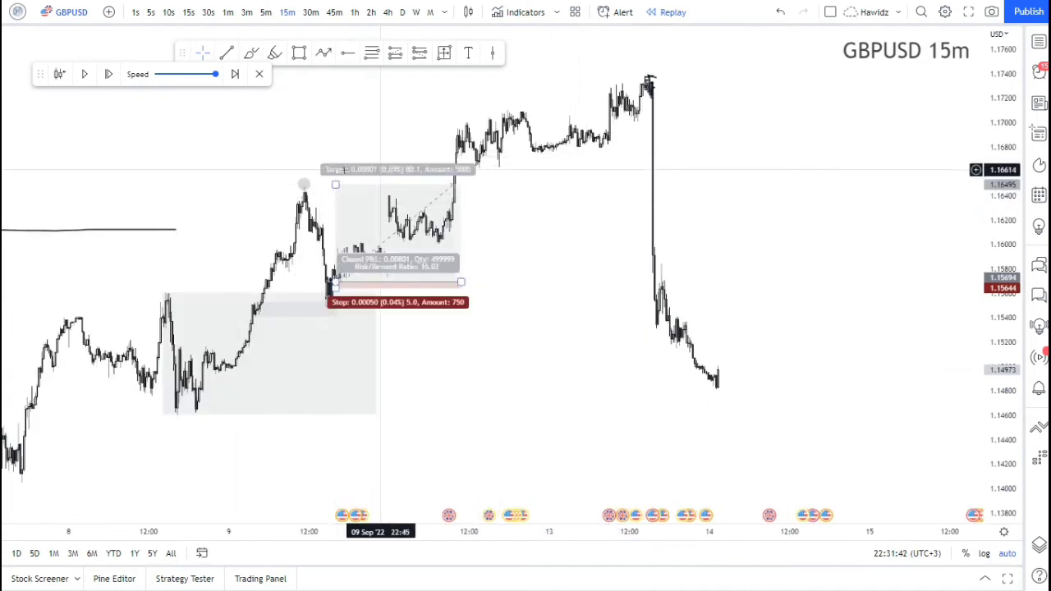
- Draw short horizontal brush lines from the 9 September swing high along the long position's target level
left_click(304, 181)
left_click(358, 179)
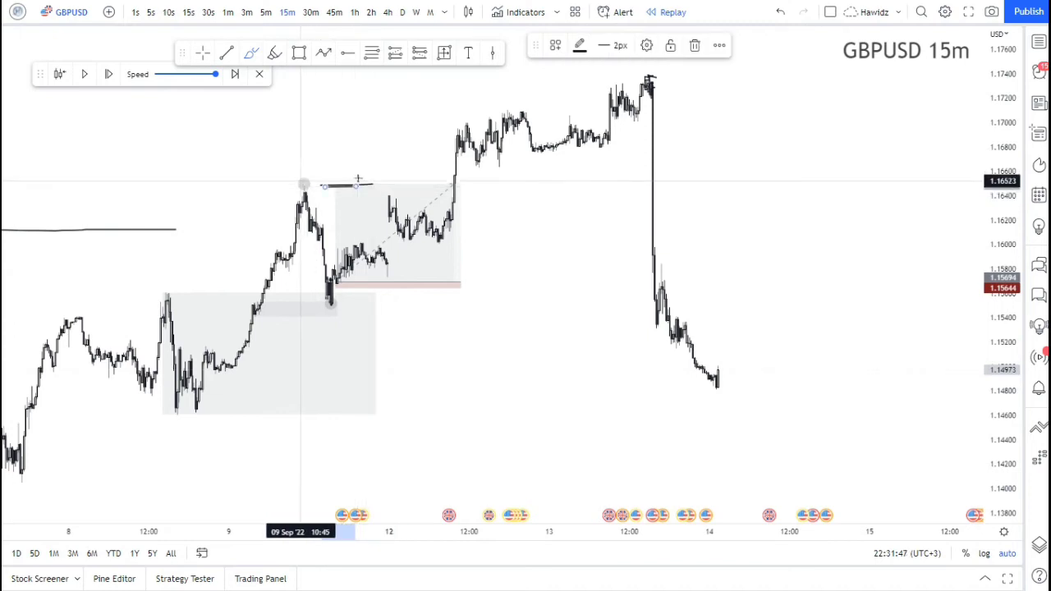
left_click(431, 128)
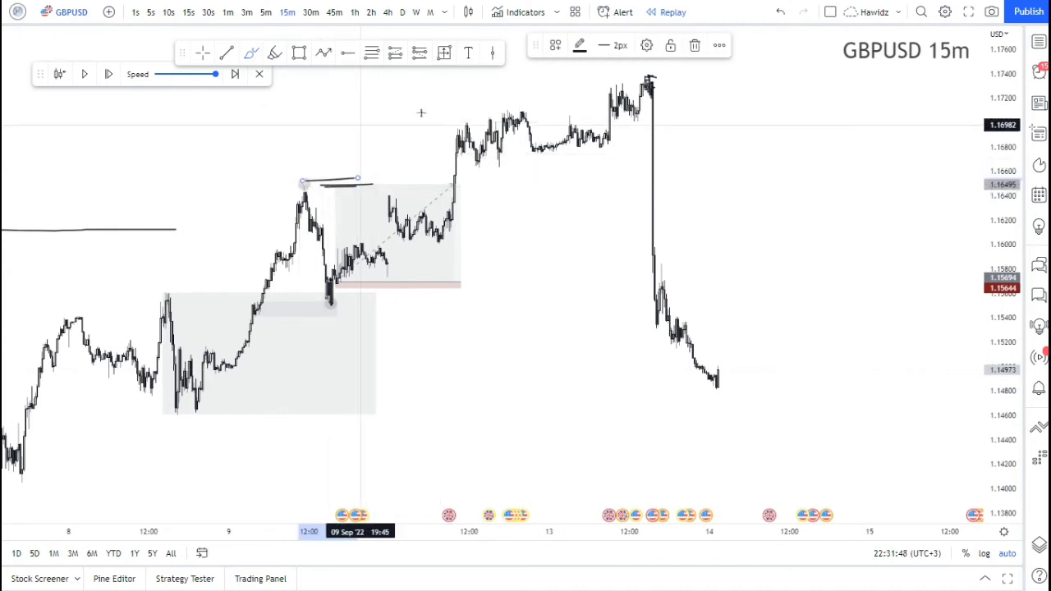
- Draw brush lines above the three successive swing highs of 12 and 13 September on the 15-minute chart
left_click(479, 126)
left_click_drag(477, 110, 545, 106)
left_click_drag(557, 90, 643, 78)
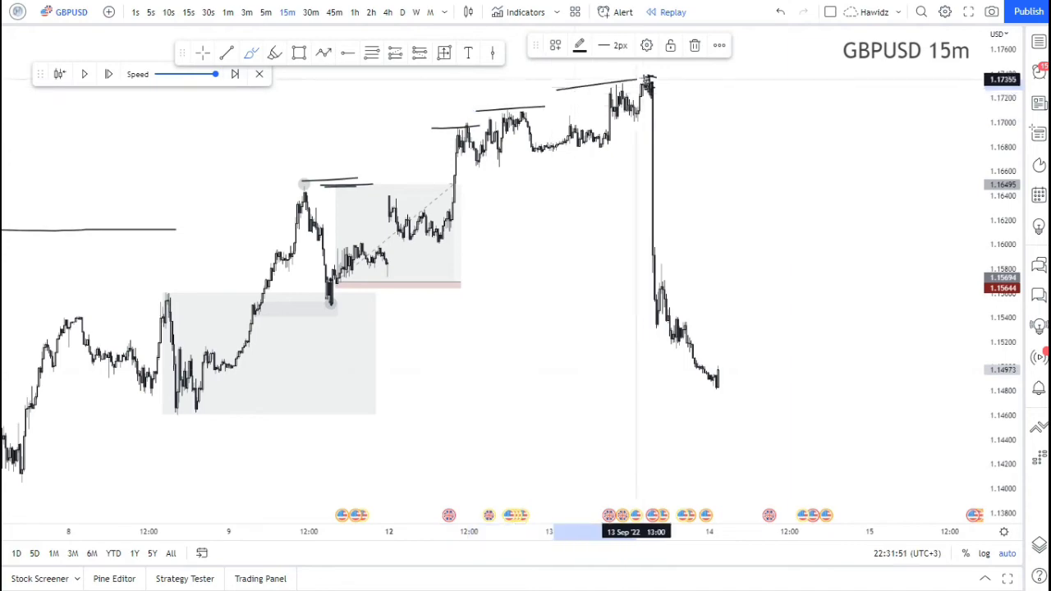
- Examine the 15-minute price action from the 12 September swing highs through the sharp 13 September drop
scroll(670, 131, "up", 1)
scroll(670, 132, "up", 2)
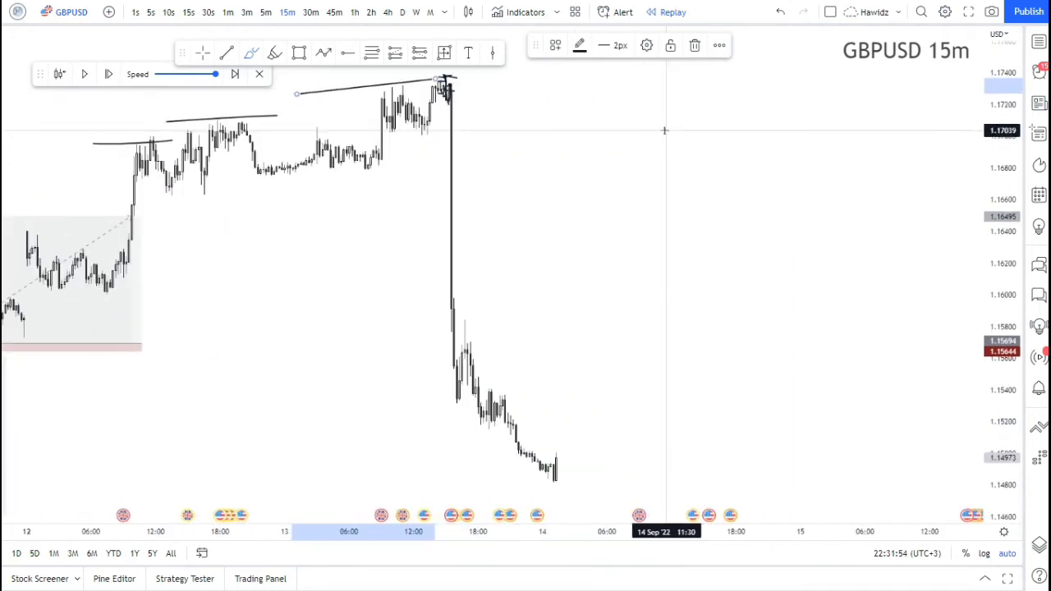
scroll(630, 121, "down", 2)
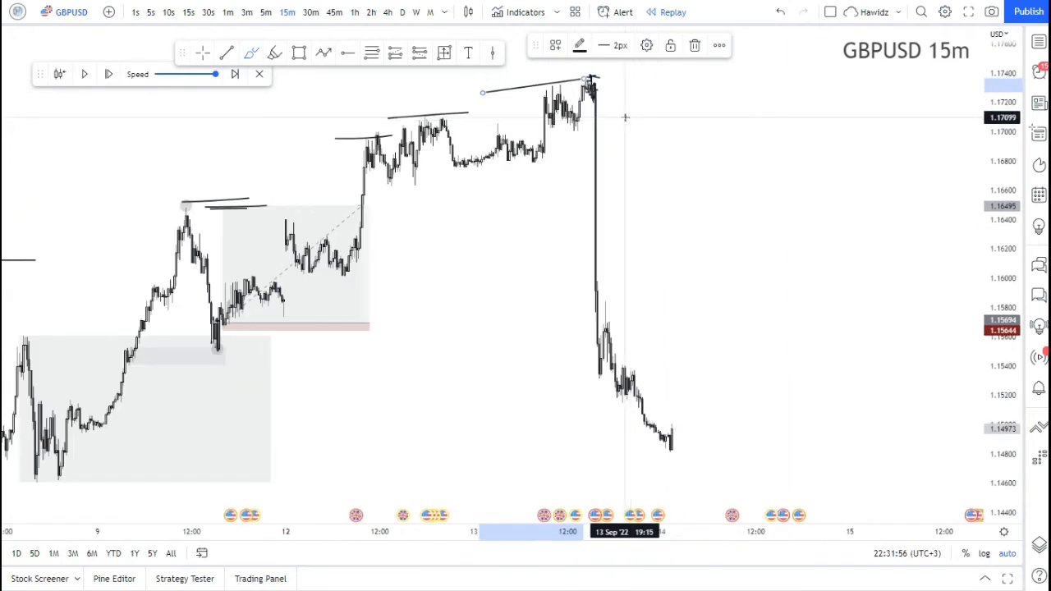
scroll(617, 120, "up", 2)
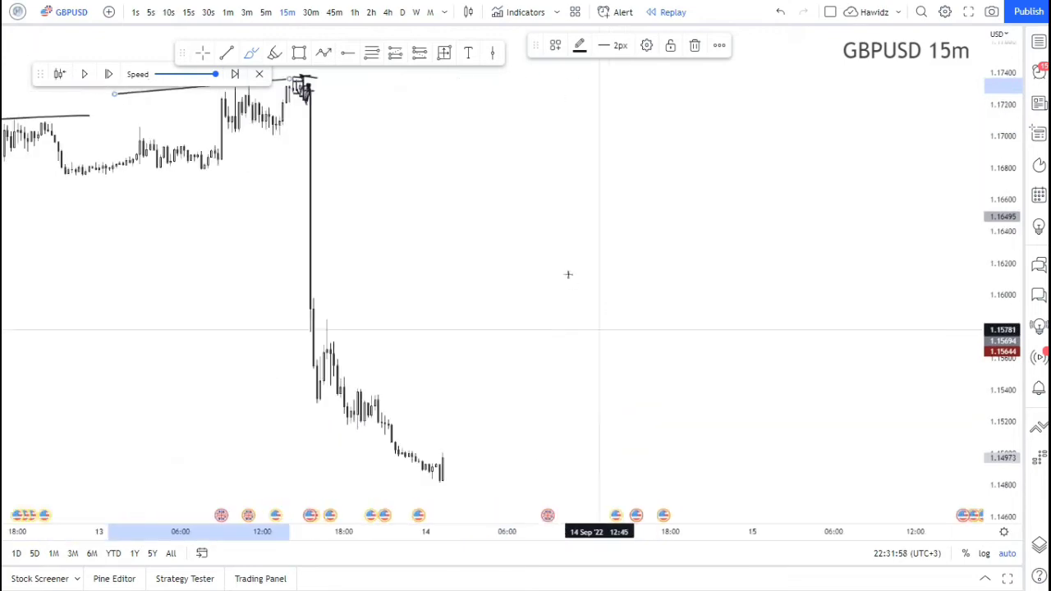
scroll(551, 273, "down", 1)
scroll(535, 274, "up", 1)
left_click(445, 208)
left_click_drag(450, 211, 711, 198)
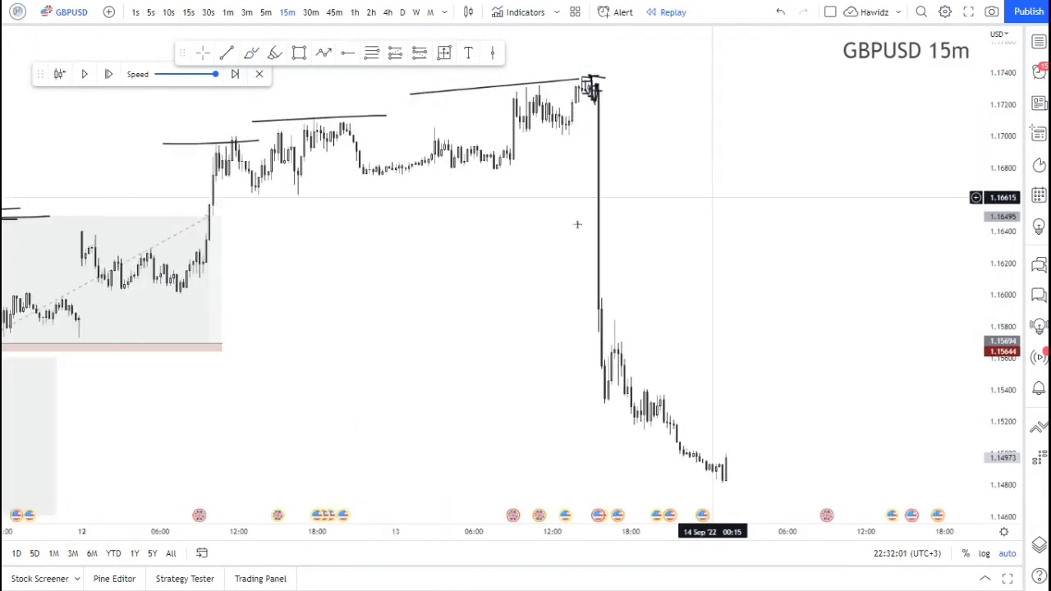
scroll(578, 224, "up", 2)
left_click_drag(579, 224, 704, 234)
scroll(703, 233, "left", 5)
scroll(687, 241, "up", 2)
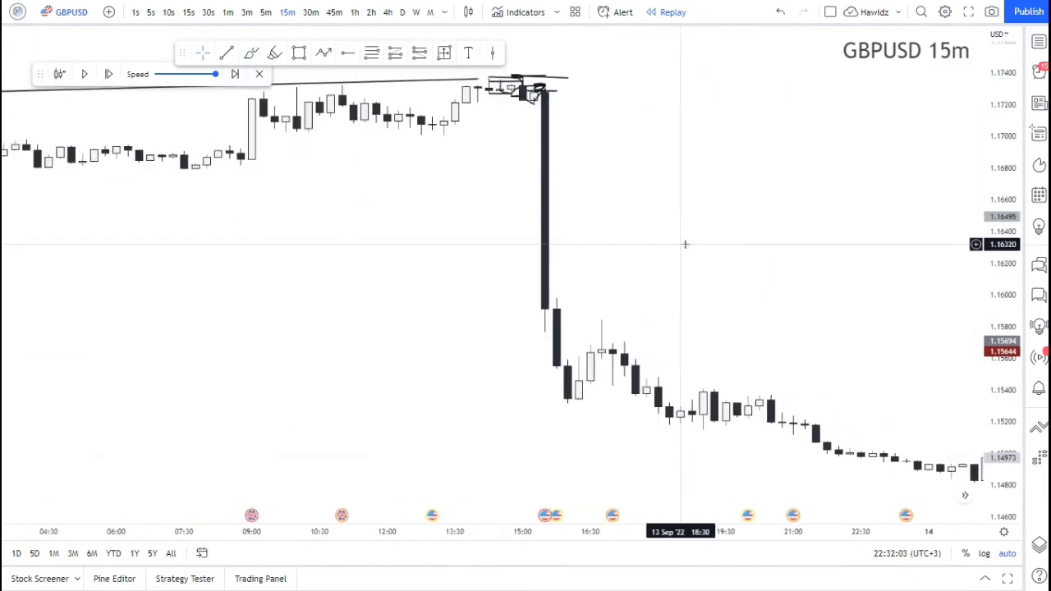
scroll(687, 245, "down", 2)
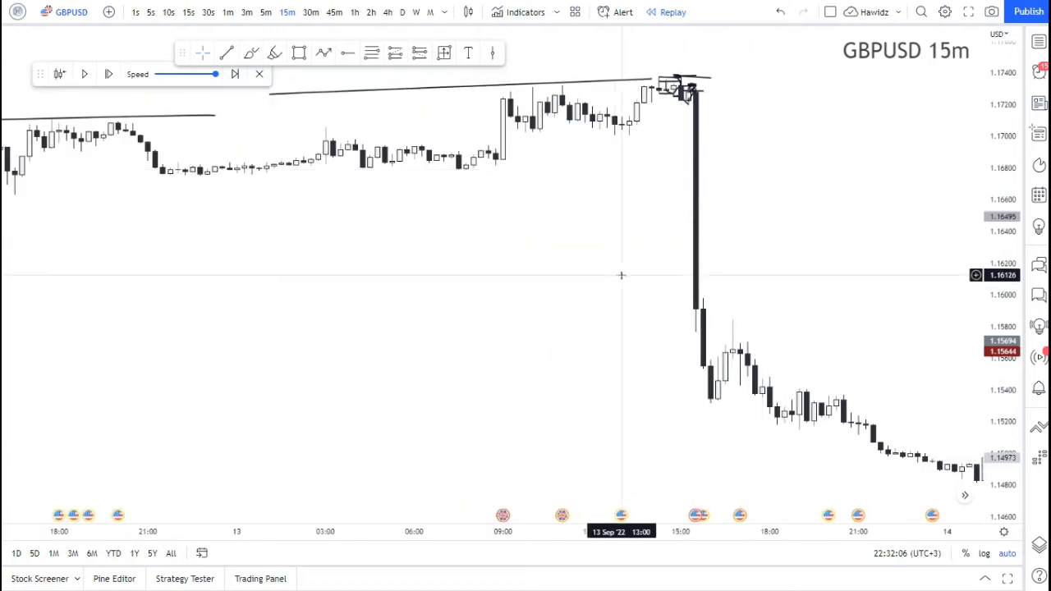
scroll(621, 246, "down", 2)
scroll(765, 218, "up", 3)
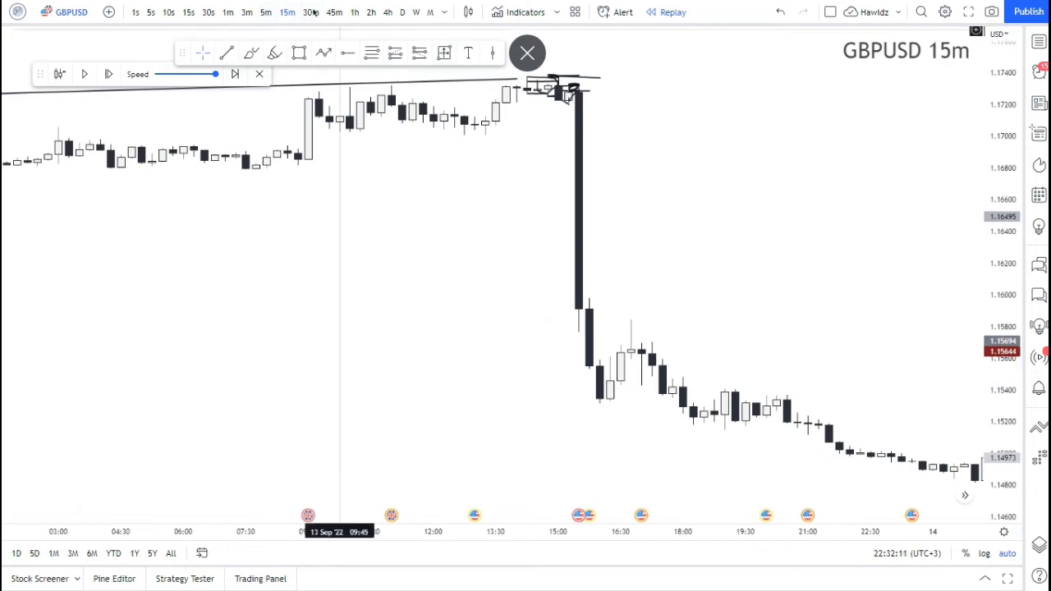
scroll(390, 168, "down", 5)
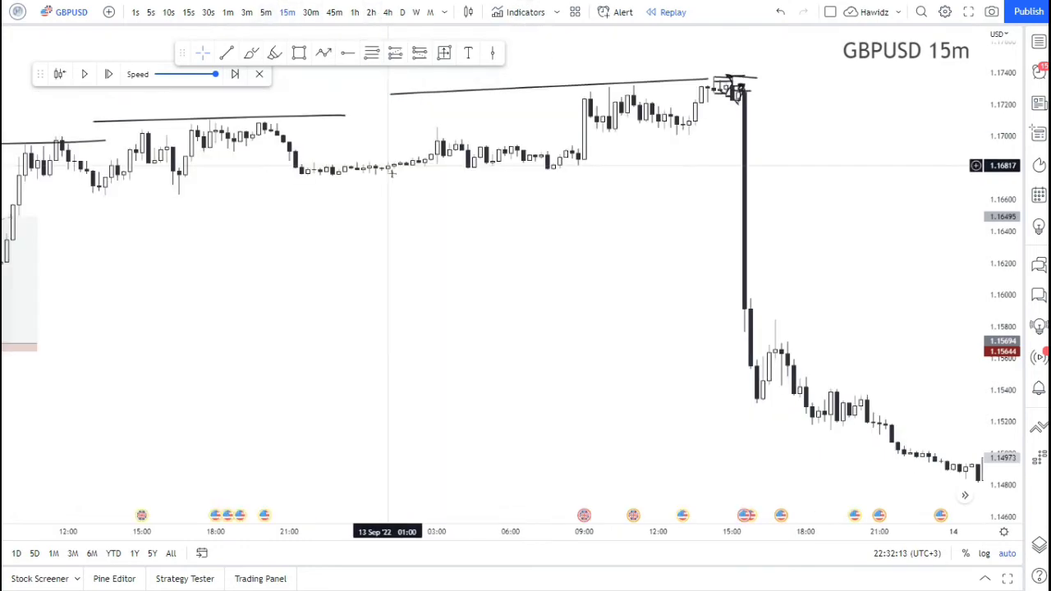
left_click_drag(652, 238, 462, 239)
scroll(335, 162, "up", 4)
scroll(440, 131, "down", 1)
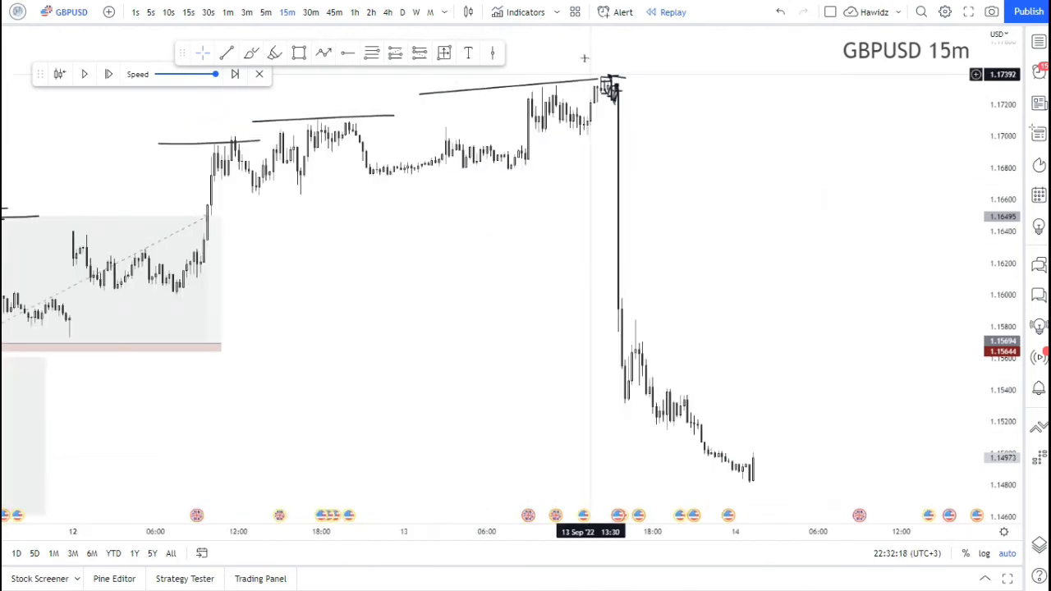
scroll(716, 231, "up", 2)
left_click_drag(289, 170, 716, 231)
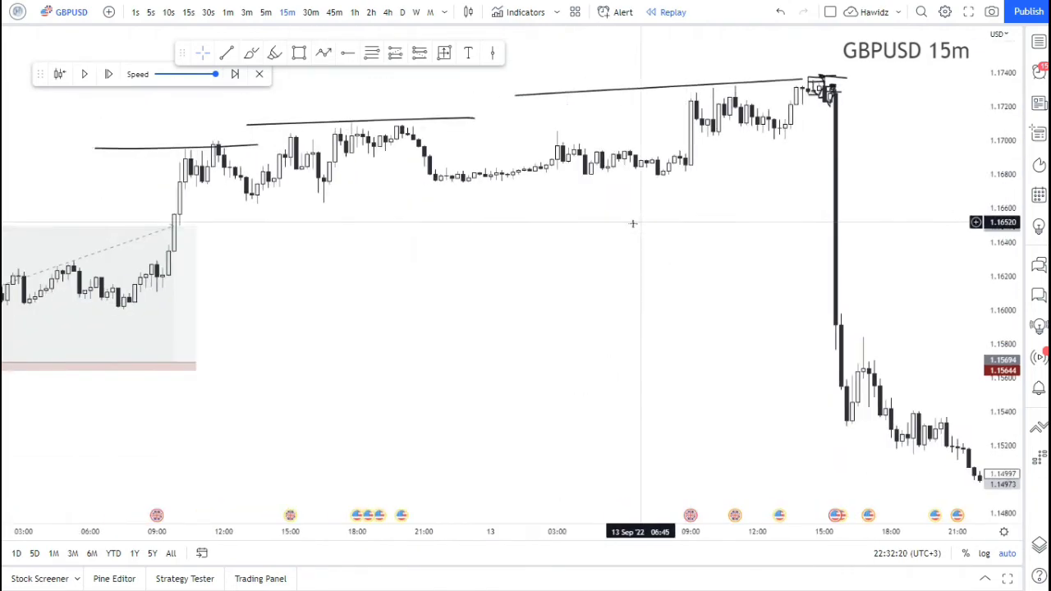
scroll(633, 222, "up", 4)
scroll(578, 209, "down", 3)
left_click_drag(621, 206, 556, 197)
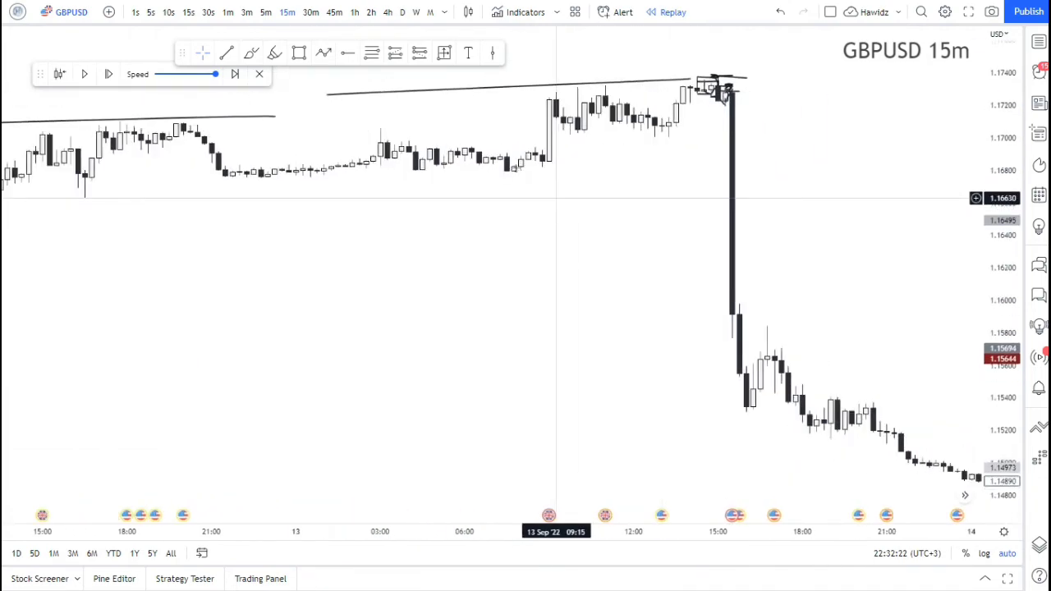
scroll(556, 197, "down", 3)
left_click_drag(1008, 197, 997, 58)
scroll(773, 201, "up", 2)
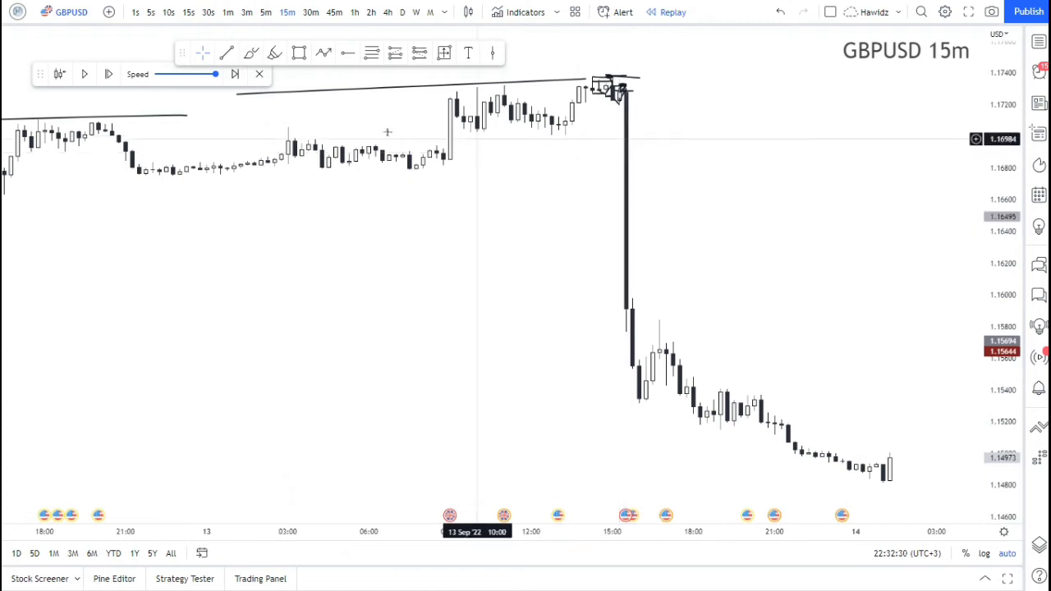
scroll(596, 177, "down", 3)
scroll(595, 177, "up", 2)
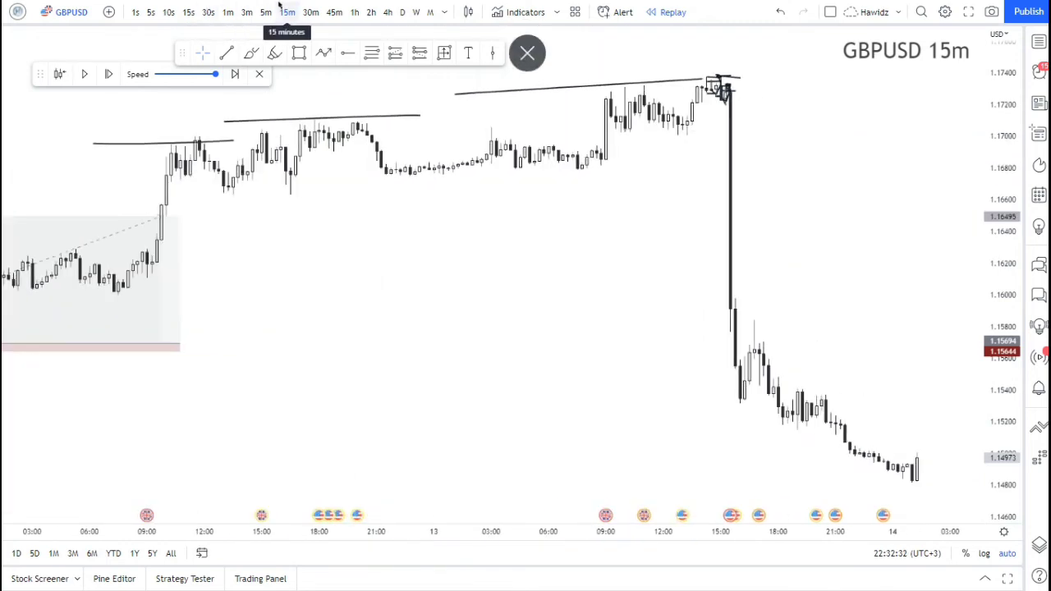
- On the 1-hour chart, draw a rectangle zone from the 30 August swing high, 1.17626 to 1.17304, extending to 14 September
left_click(355, 13)
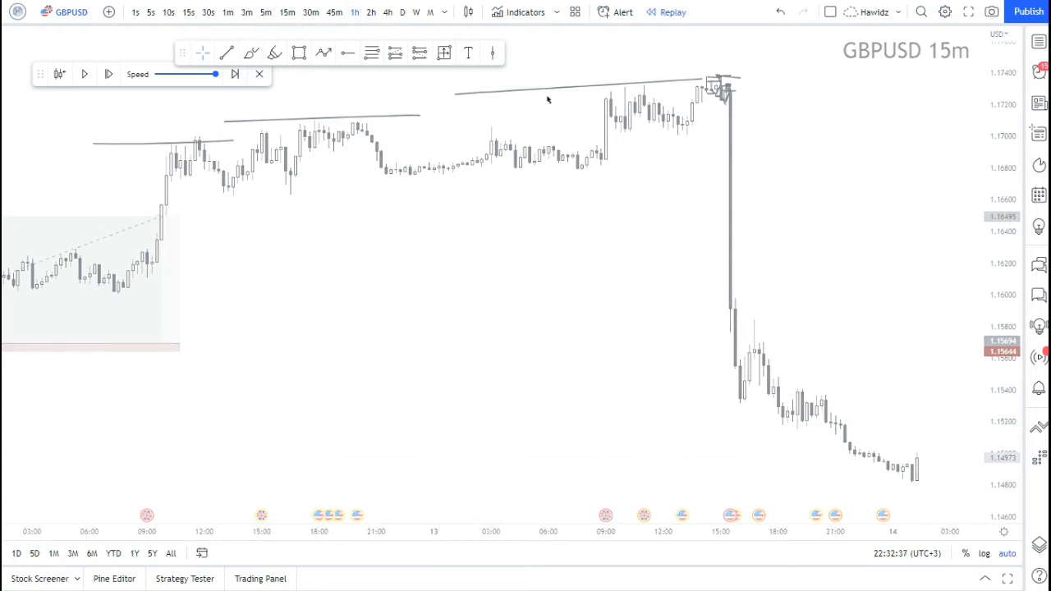
scroll(439, 74, "down", 2)
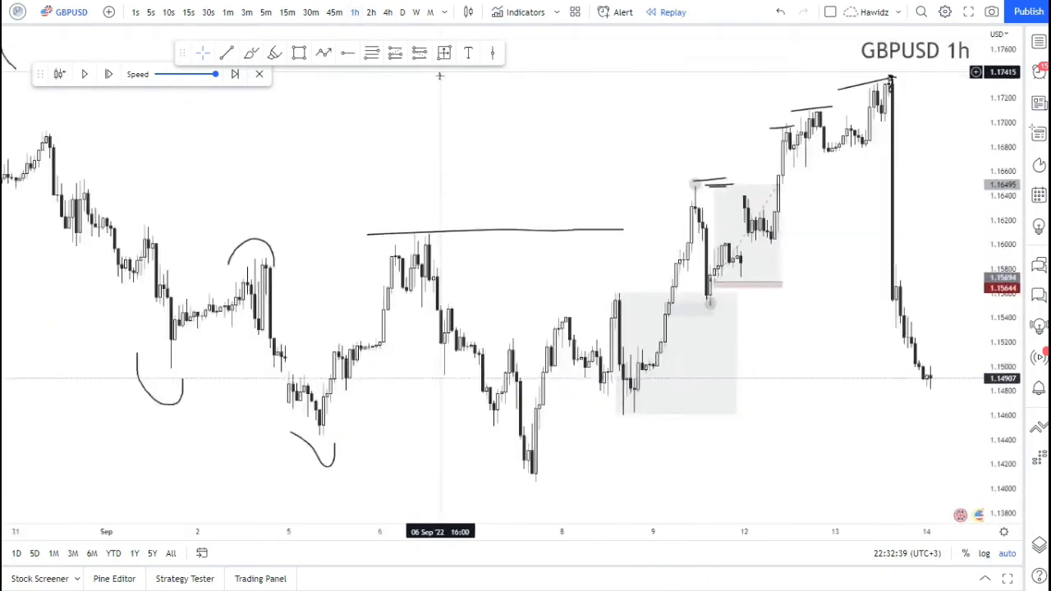
scroll(439, 74, "up", 2)
scroll(439, 73, "down", 5)
scroll(439, 72, "up", 3)
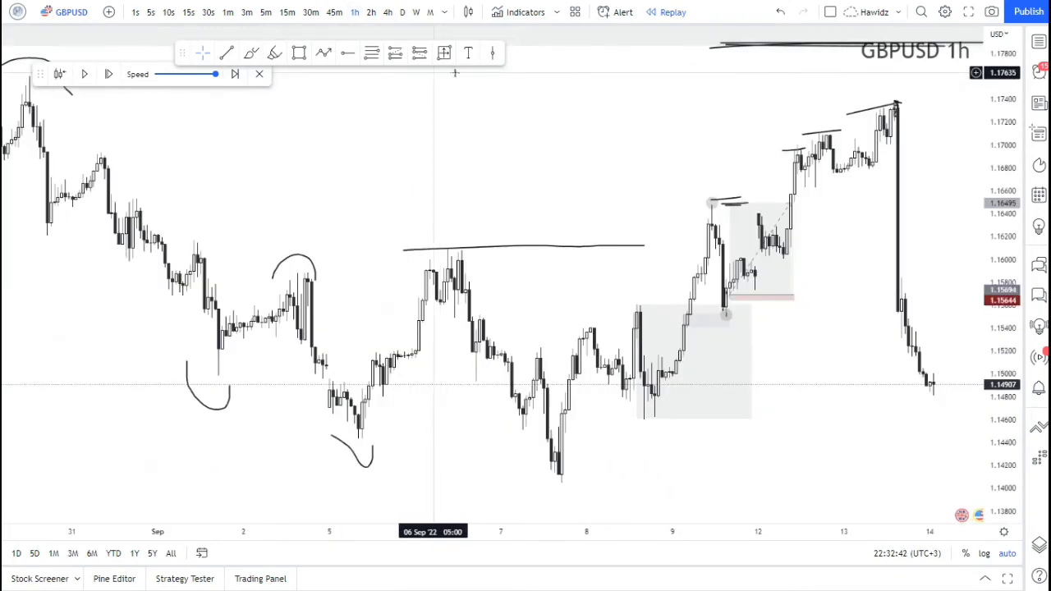
scroll(301, 83, "down", 3)
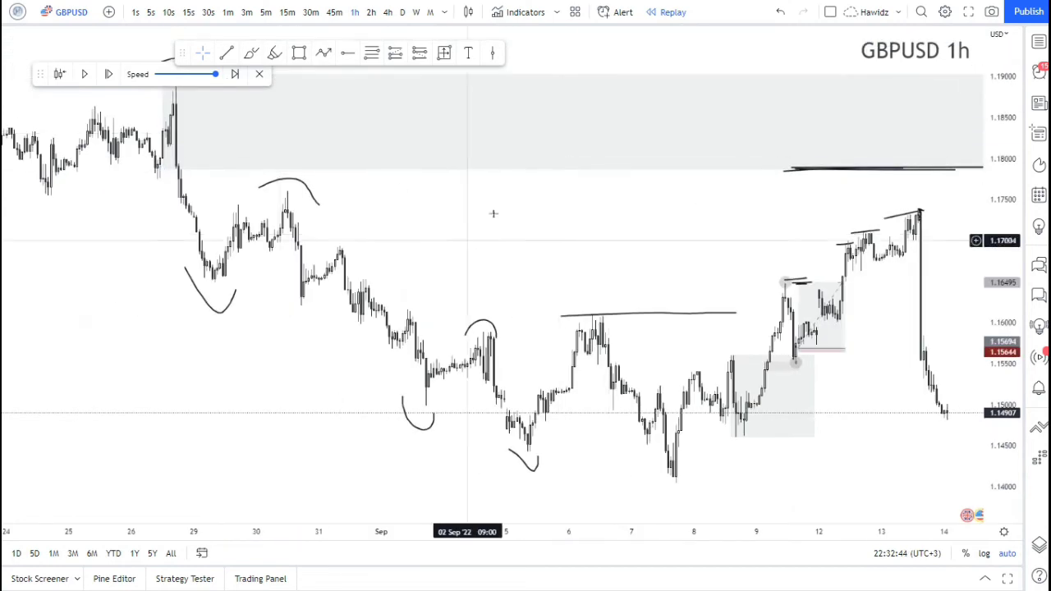
left_click_drag(493, 214, 474, 219)
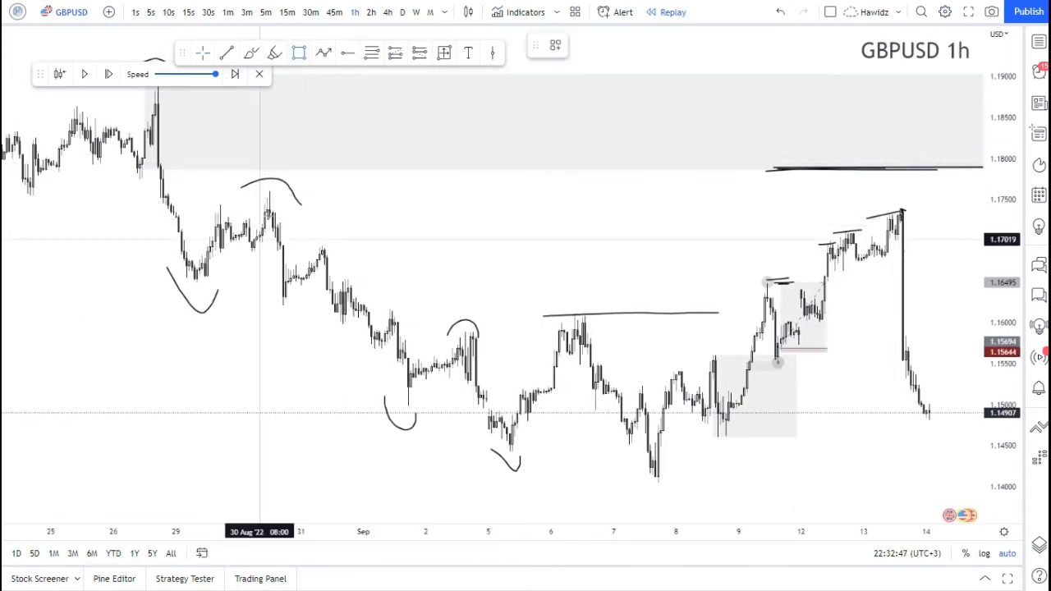
mouse_move(267, 216)
left_mouse_down()
mouse_move(322, 186)
mouse_move(937, 233)
left_mouse_up()
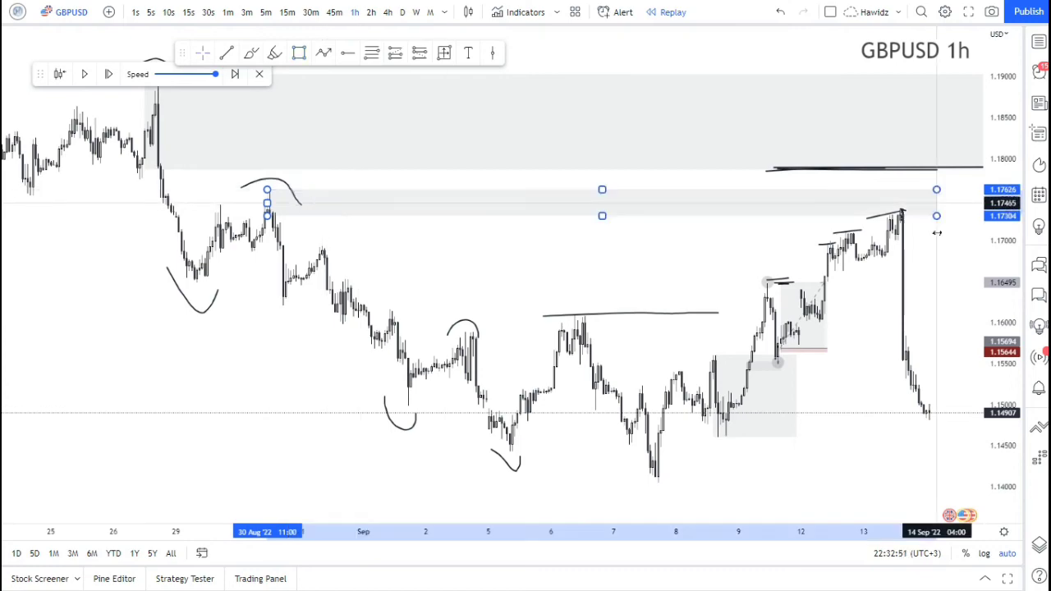
left_click(901, 320)
- Examine the 1-hour rally into the new supply zone and the price reaction on 13 September
scroll(900, 320, "up", 5)
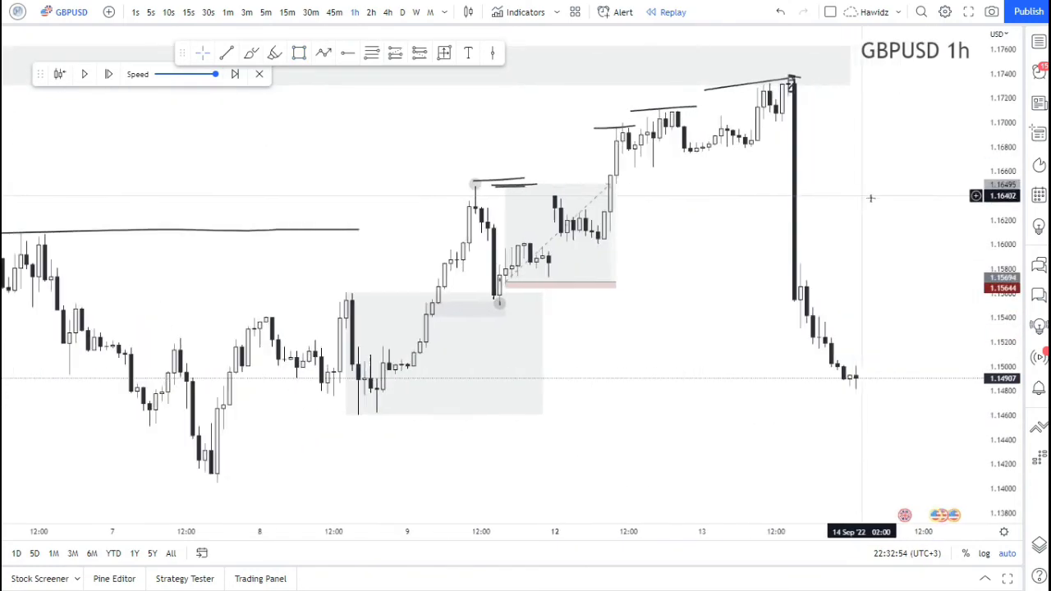
scroll(726, 208, "up", 5)
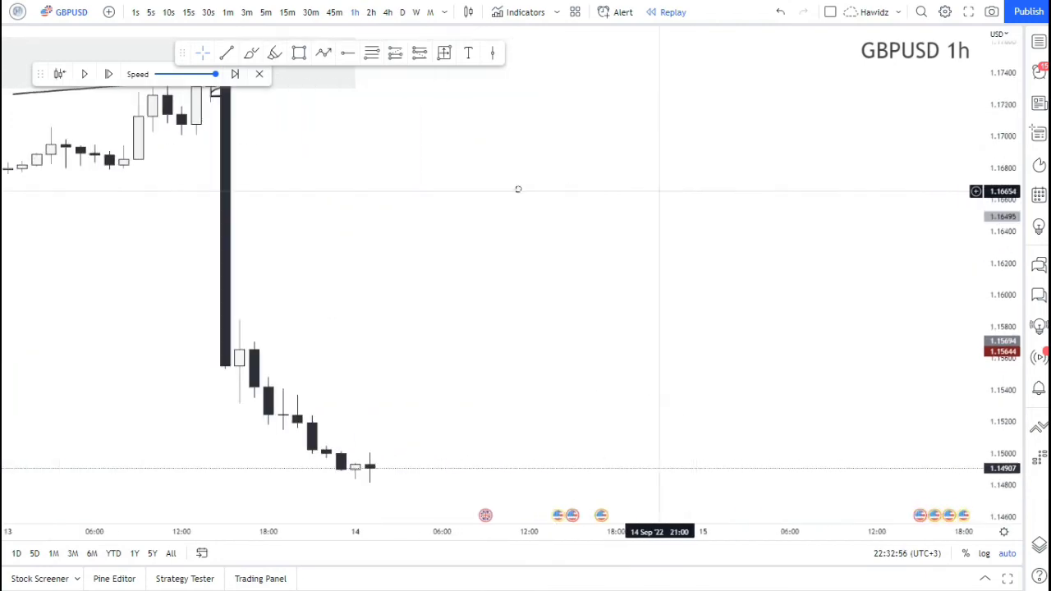
scroll(516, 188, "down", 5)
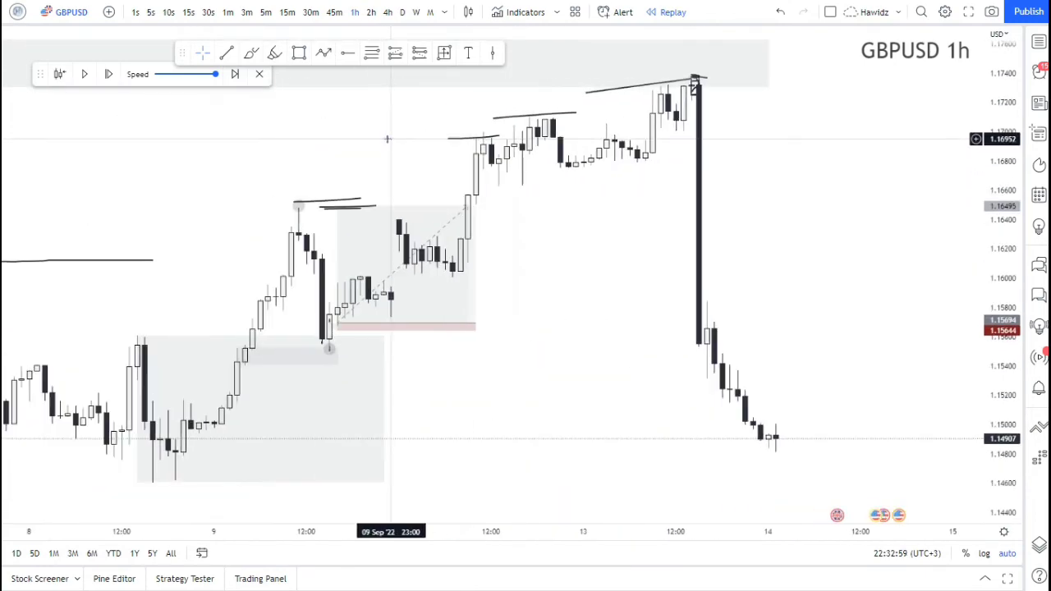
scroll(387, 139, "up", 1)
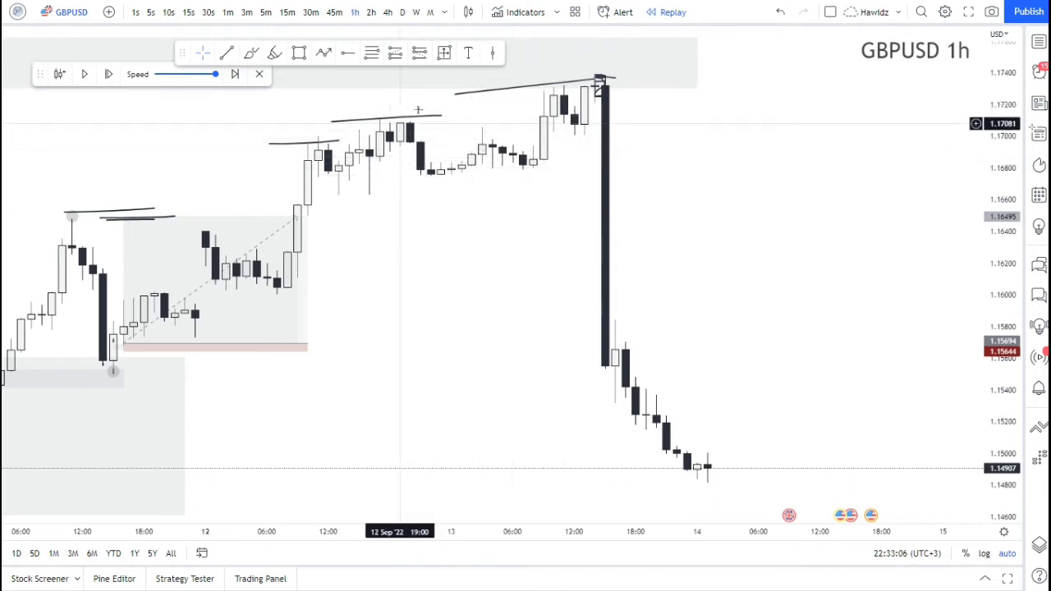
scroll(423, 112, "down", 1)
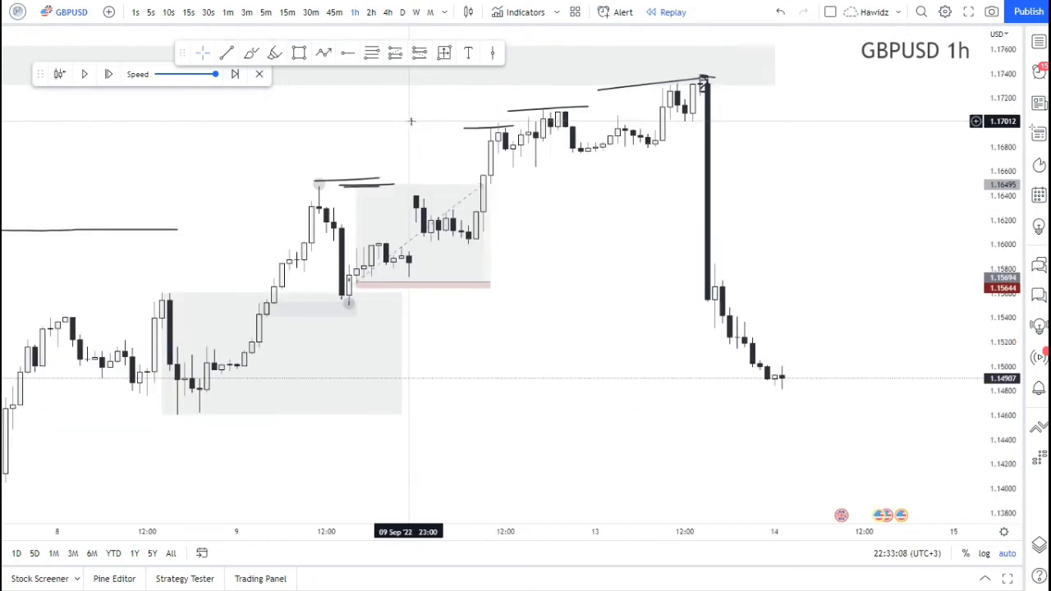
scroll(747, 66, "down", 2)
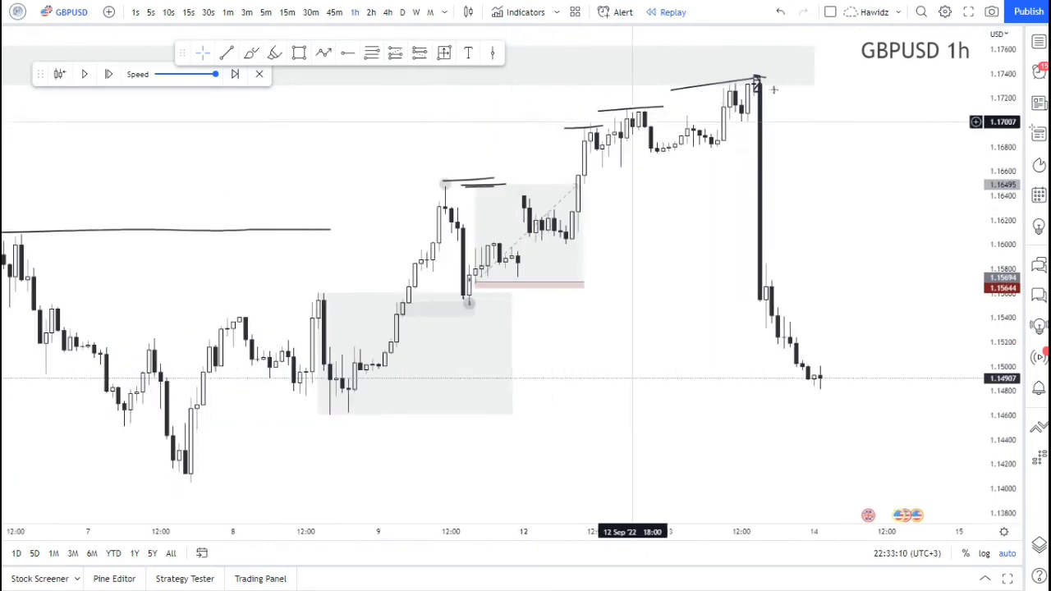
scroll(762, 79, "up", 4)
scroll(753, 77, "down", 3)
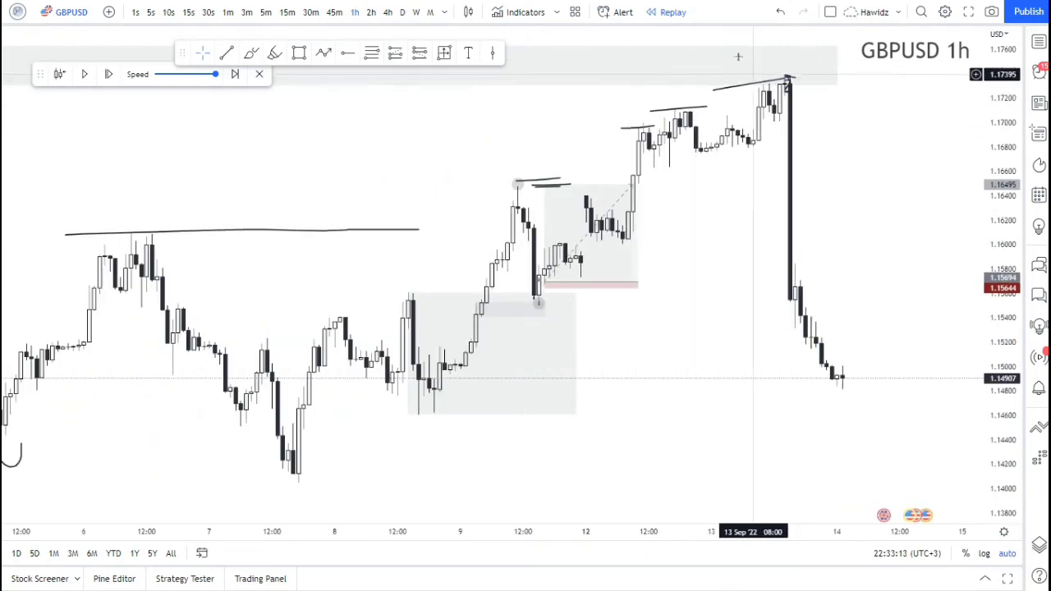
scroll(731, 62, "up", 1)
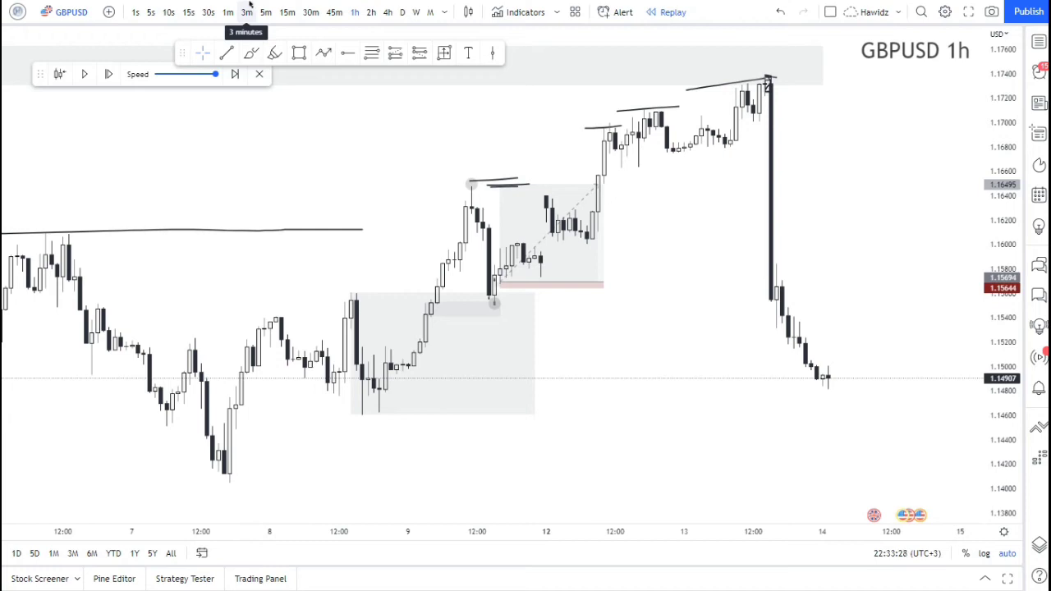
- Delete the long position from the 1-hour chart
scroll(544, 160, "up", 4)
left_click_drag(369, 219, 522, 210)
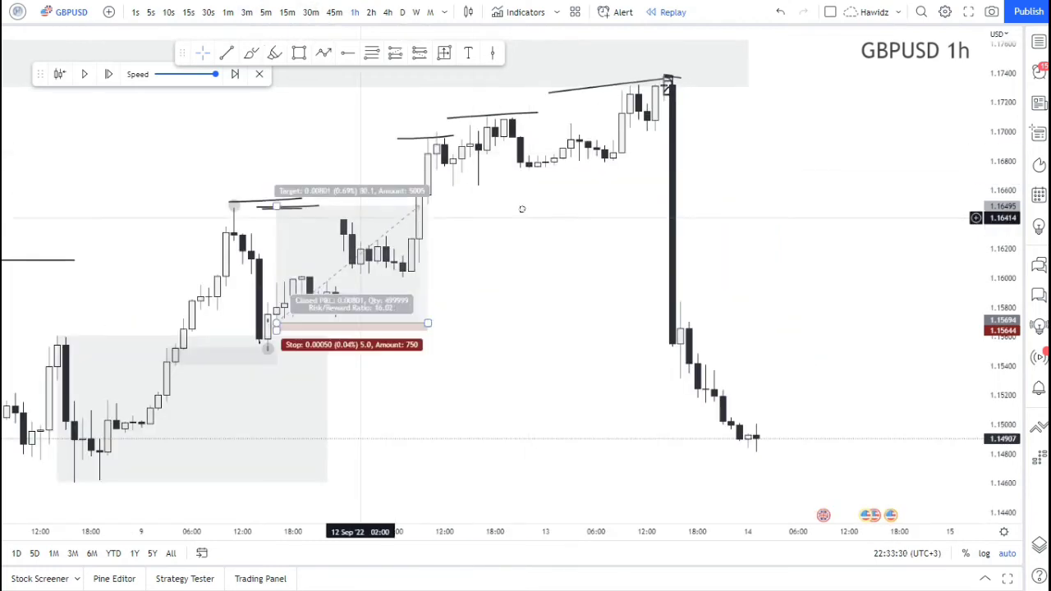
scroll(537, 174, "up", 1)
key("Delete")
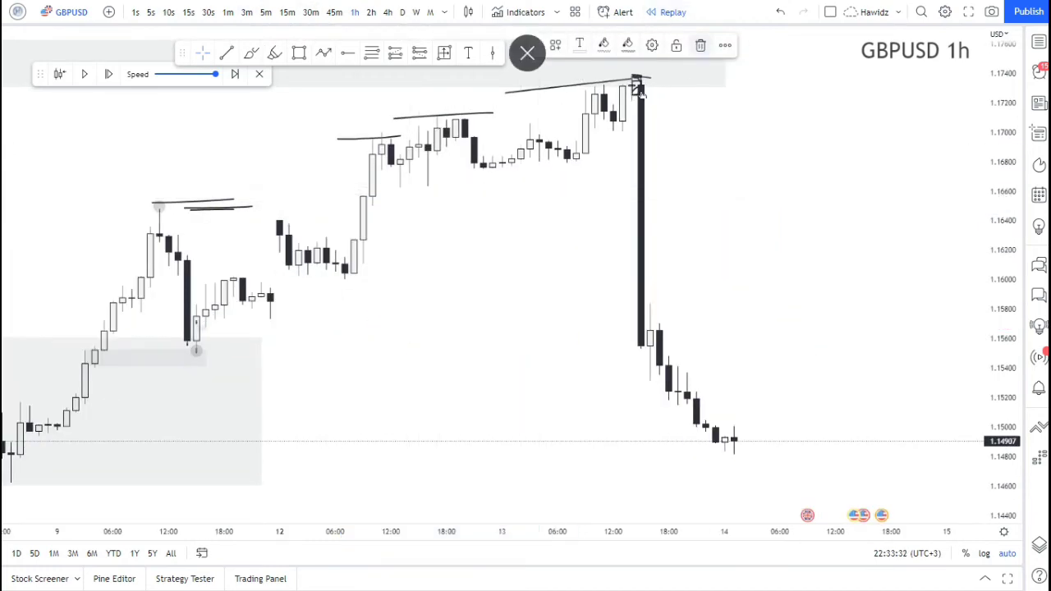
- Jump the replay back to 13 September 15:00 and switch to the 15-minute chart
left_click(666, 18)
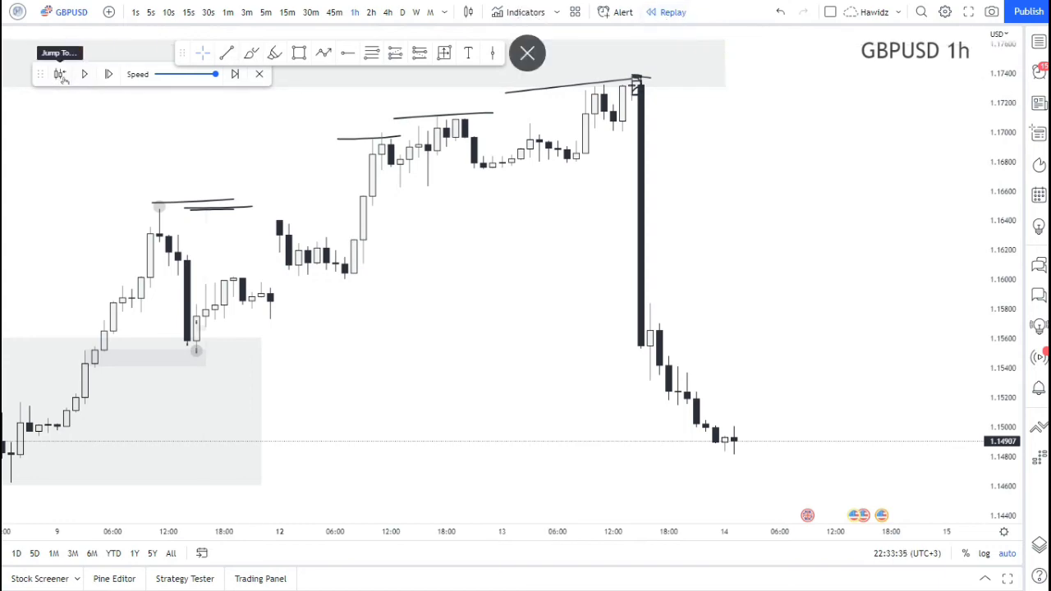
left_click(637, 83)
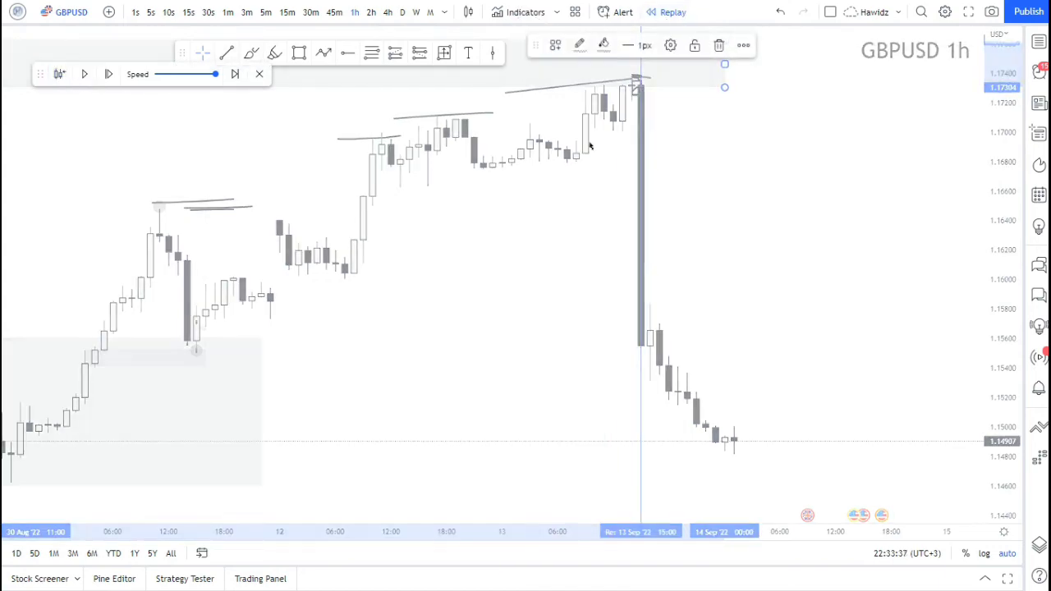
scroll(585, 140, "up", 5)
left_click_drag(776, 173, 685, 183)
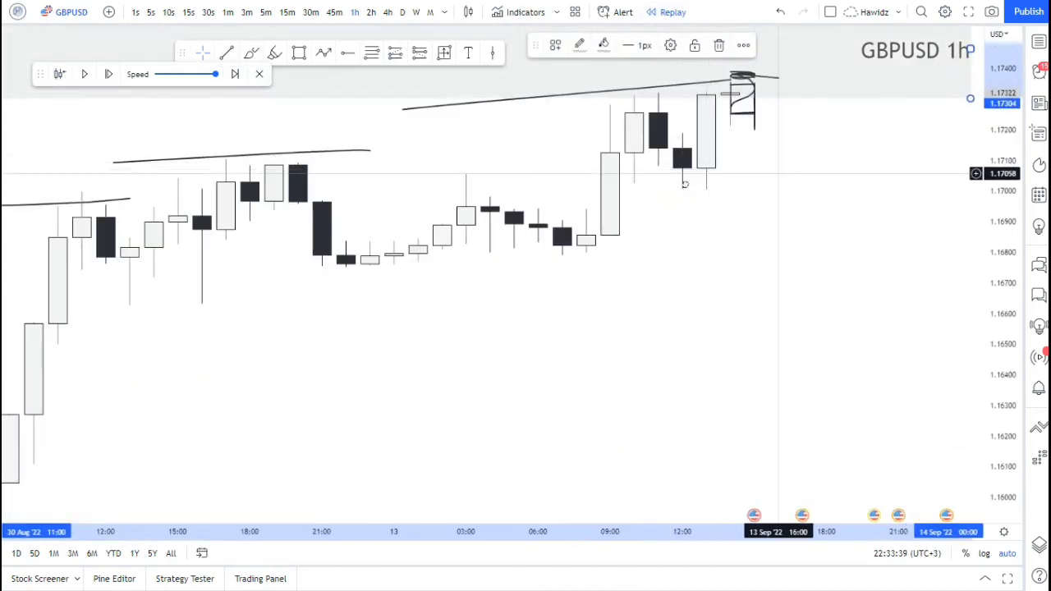
left_click_drag(777, 220, 714, 227)
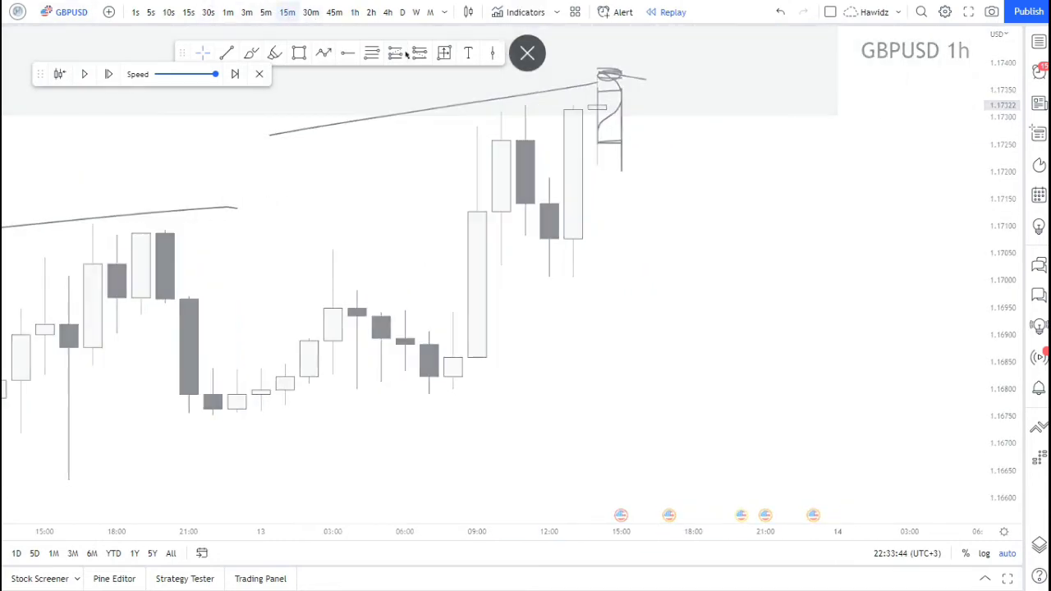
left_click(287, 12)
scroll(519, 97, "up", 2)
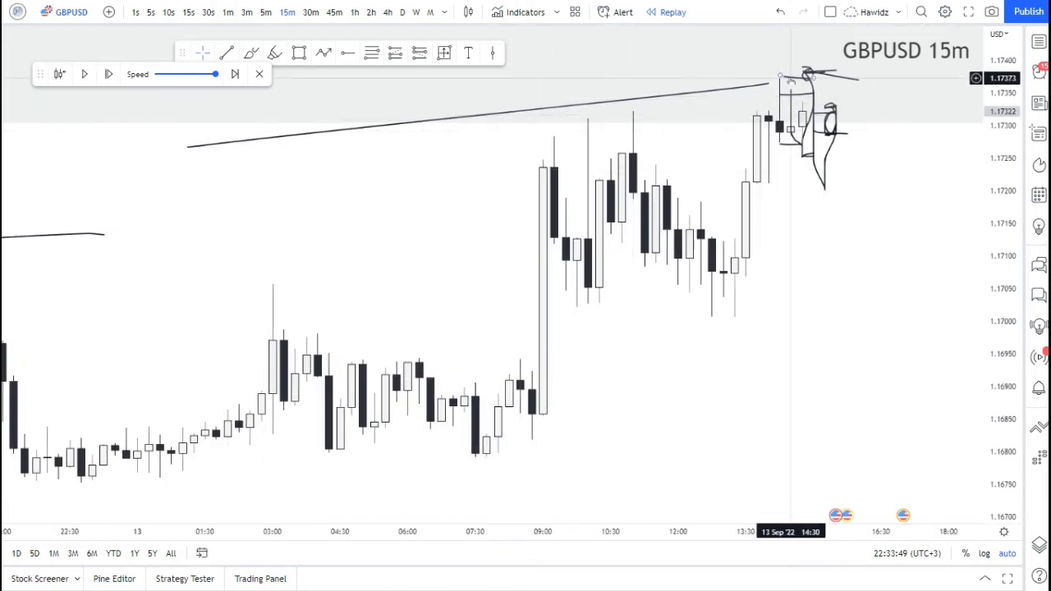
- Select the freehand drawings around the 13 September high on the 15-minute chart and delete them together
left_click_drag(791, 77, 892, 156)
mouse_move(752, 68)
left_mouse_down()
mouse_move(849, 110)
mouse_move(934, 185)
left_mouse_up()
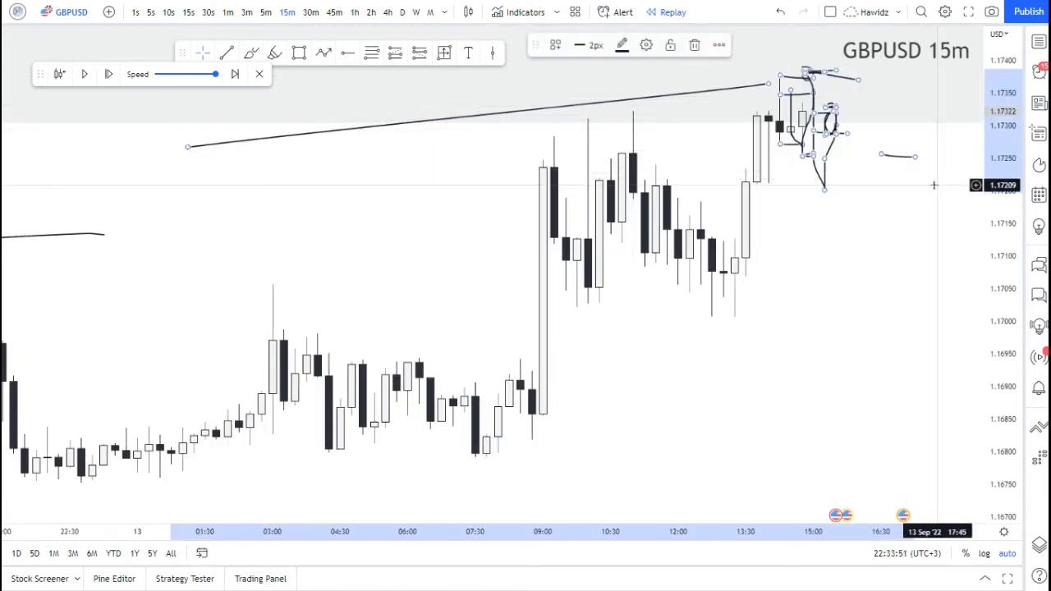
key("Delete")
- Switch to the 1-minute chart and frame the price action at the supply zone up to 13 September 15:00
scroll(750, 75, "up", 2)
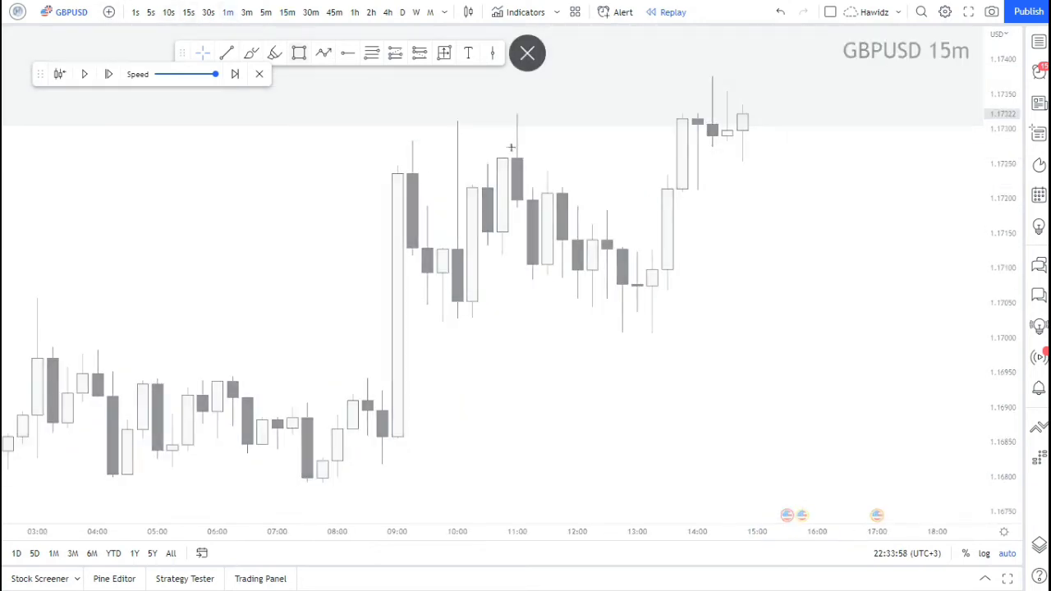
left_click(228, 12)
left_click_drag(547, 248, 514, 227)
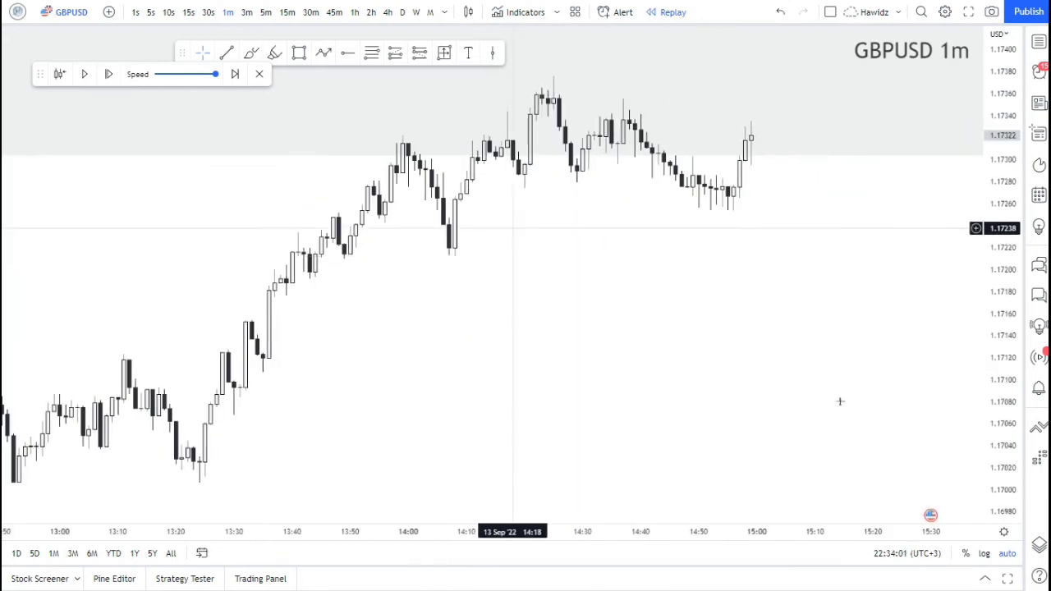
left_click_drag(691, 345, 582, 332)
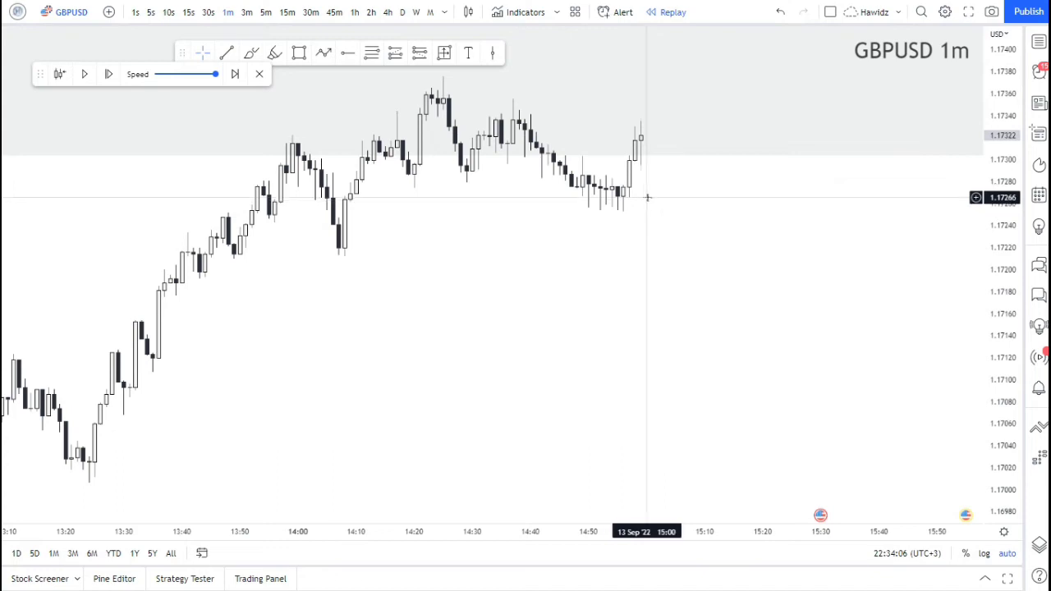
scroll(647, 197, "up", 2)
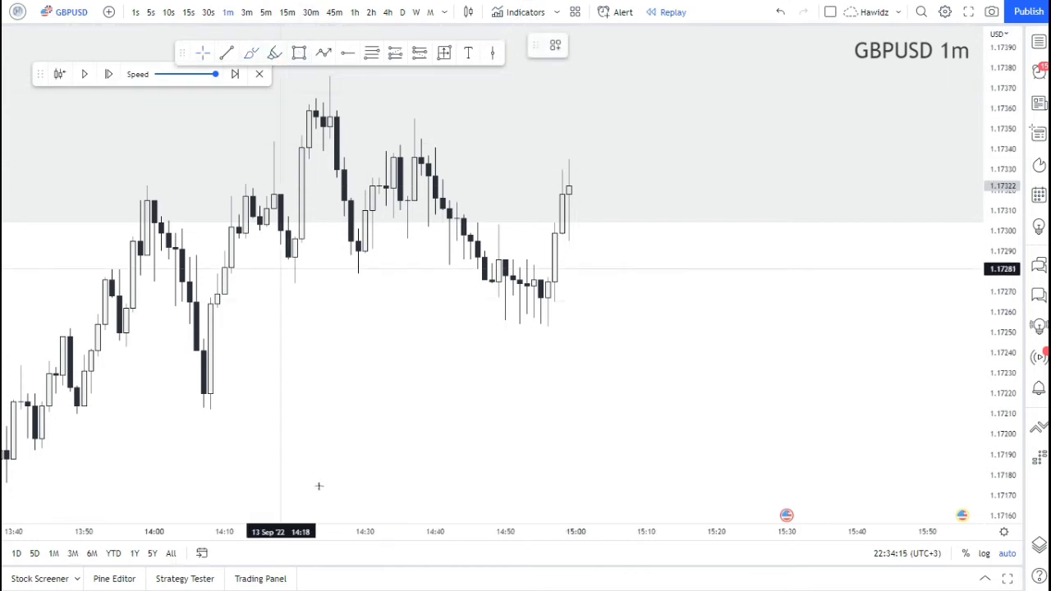
- Brush an example of rising swings ending in a drop below the candles, underlining its last higher low near 1.17230
left_click_drag(326, 476, 428, 343)
mouse_move(466, 383)
left_mouse_down()
mouse_move(488, 406)
mouse_move(586, 320)
mouse_move(654, 433)
left_mouse_up()
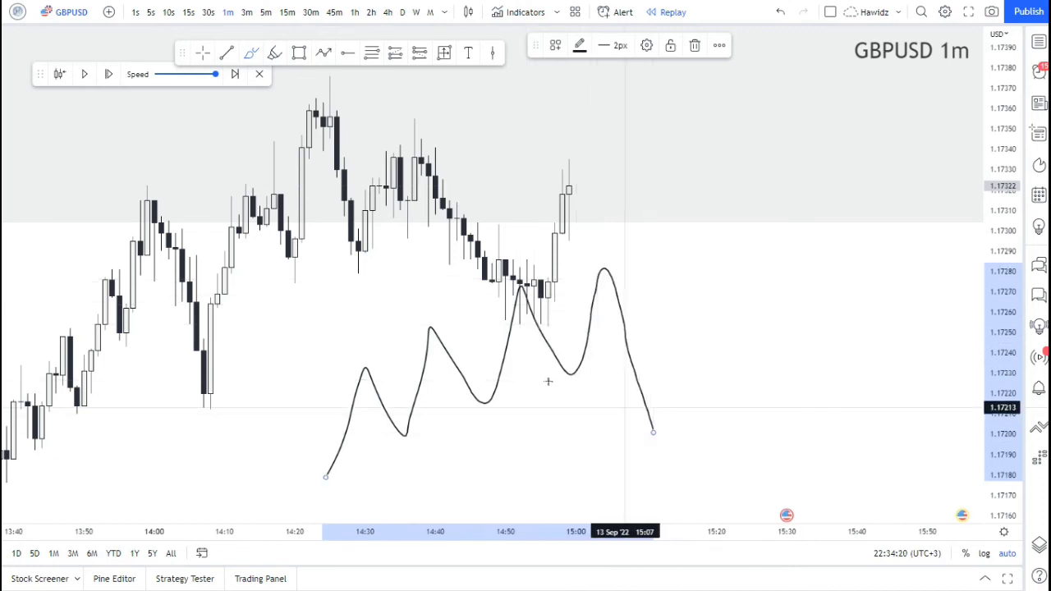
left_click_drag(548, 378, 631, 372)
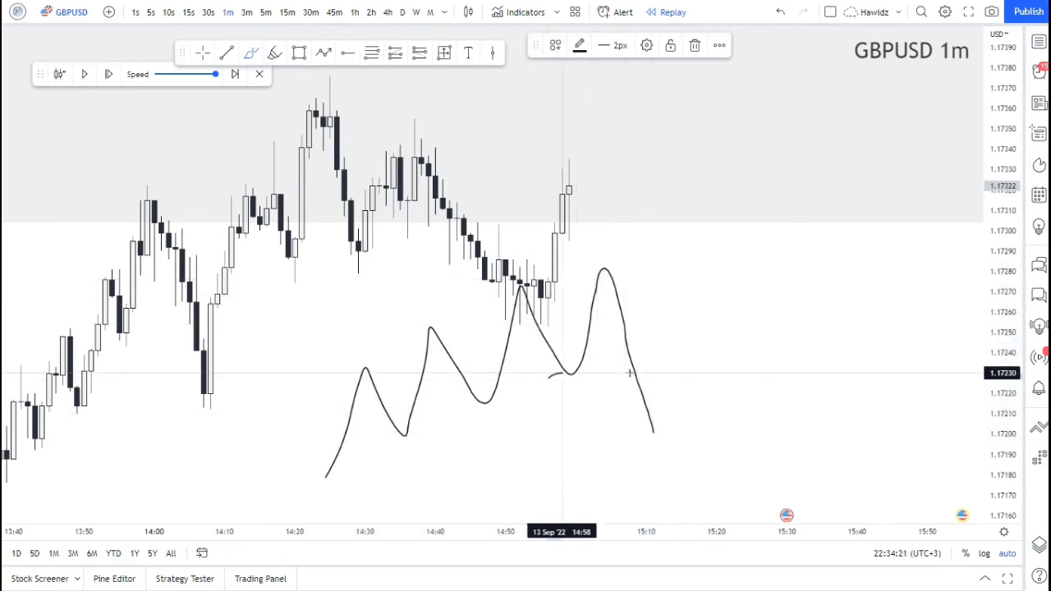
- Brush marks over the swing highs near 14:00, 14:17 and 14:25, and extend the 14:20 swing low across to 14:50
left_click(251, 53)
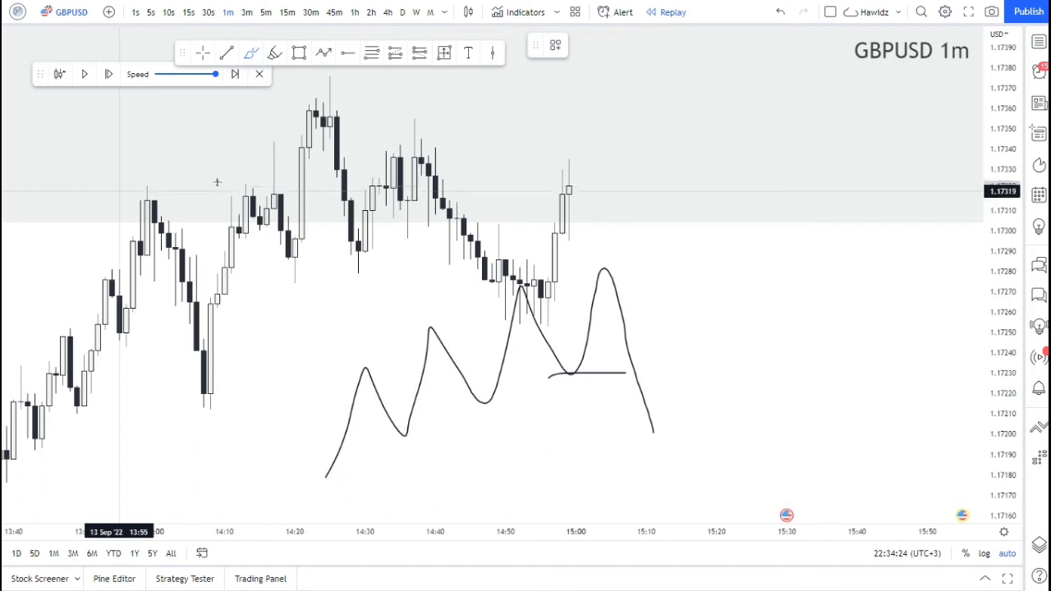
left_click_drag(137, 187, 217, 182)
left_click_drag(248, 144, 280, 144)
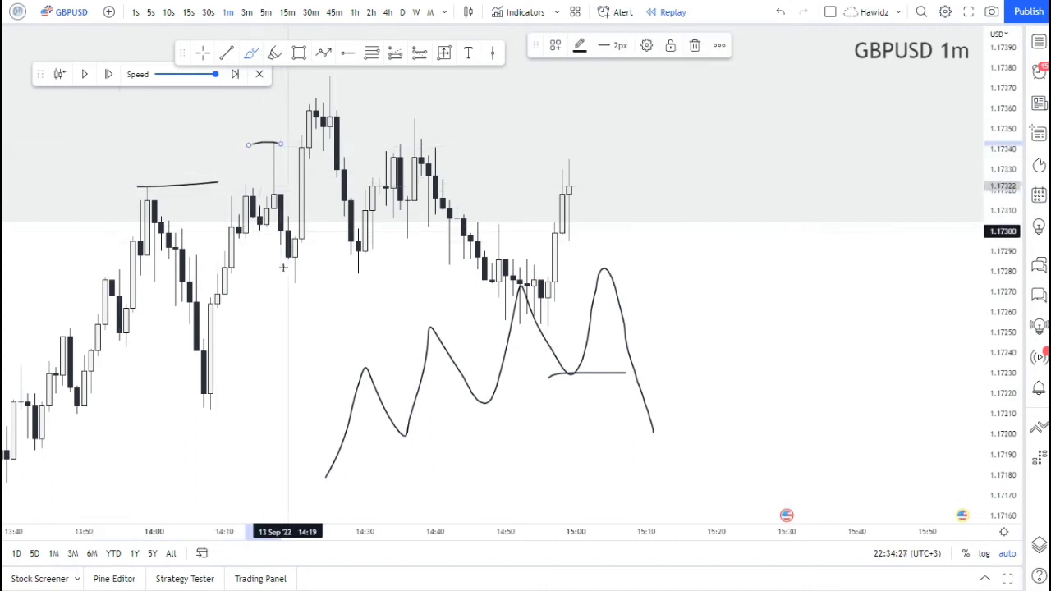
mouse_move(296, 95)
left_mouse_down()
mouse_move(329, 79)
mouse_move(351, 85)
left_mouse_up()
mouse_move(324, 281)
left_mouse_down()
mouse_move(501, 284)
mouse_move(300, 283)
mouse_move(505, 285)
left_mouse_up()
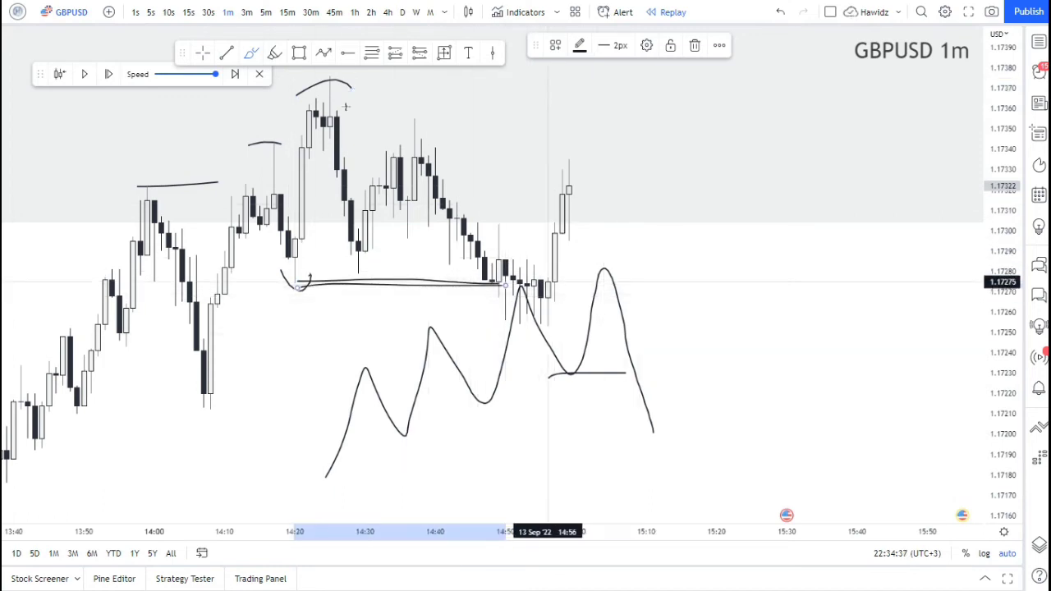
- Brush upper zone lines near 1.17348 and 1.17375, and sketch a rally into that zone with a circled reversal and drop
left_click_drag(334, 137, 569, 133)
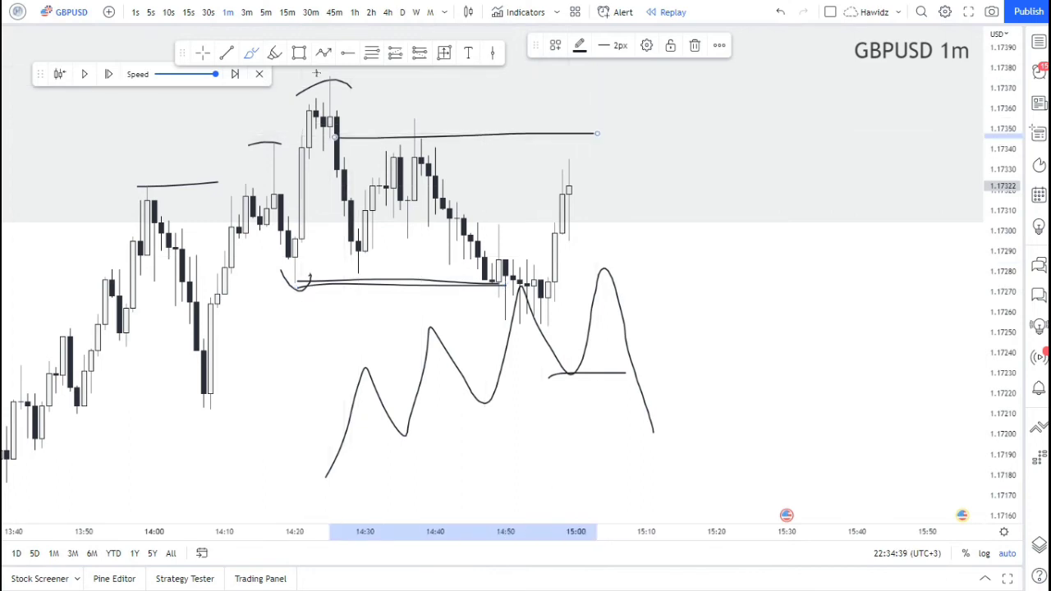
left_click_drag(331, 78, 497, 81)
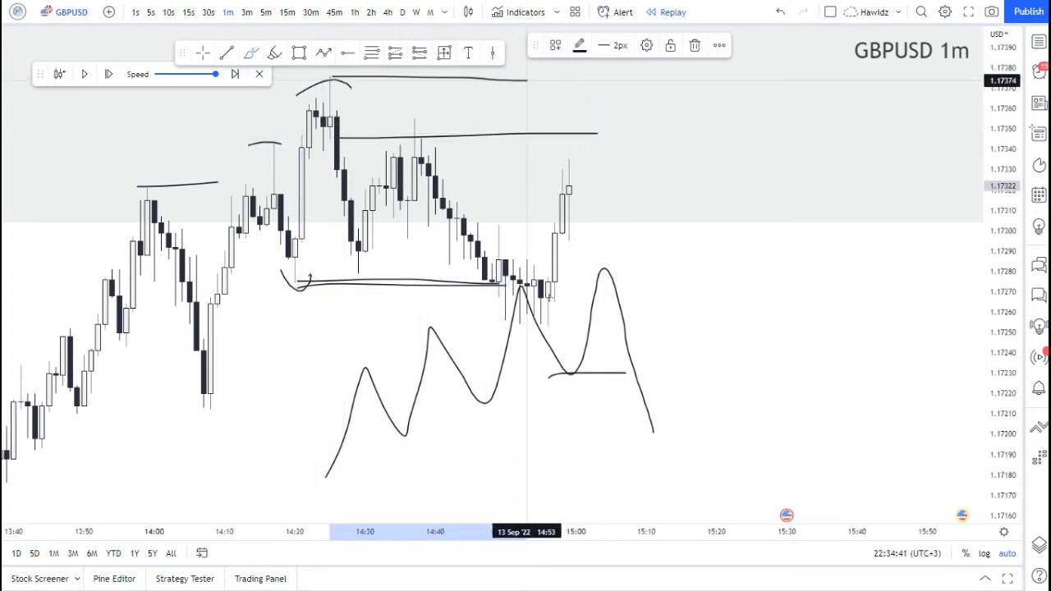
left_click_drag(524, 280, 577, 239)
mouse_move(615, 118)
left_mouse_down()
mouse_move(616, 76)
mouse_move(588, 90)
mouse_move(674, 358)
left_mouse_up()
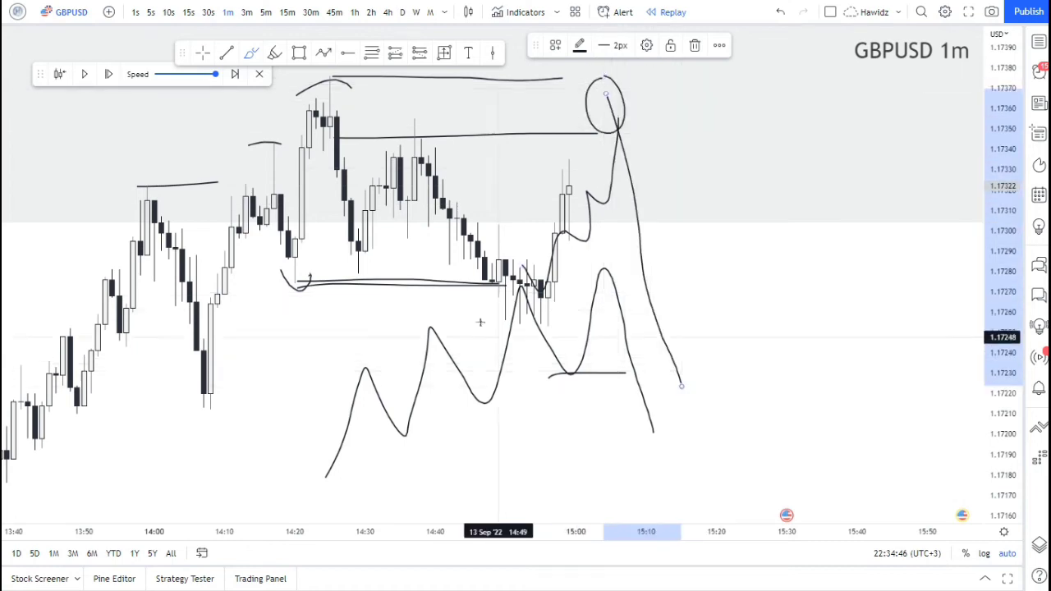
- Brush the 14:55 lows near 1.17253 and sketch a pullback into a circled second zone between about 1.17297 and 1.17325
mouse_move(606, 331)
left_mouse_down()
mouse_move(496, 332)
mouse_move(632, 323)
left_mouse_up()
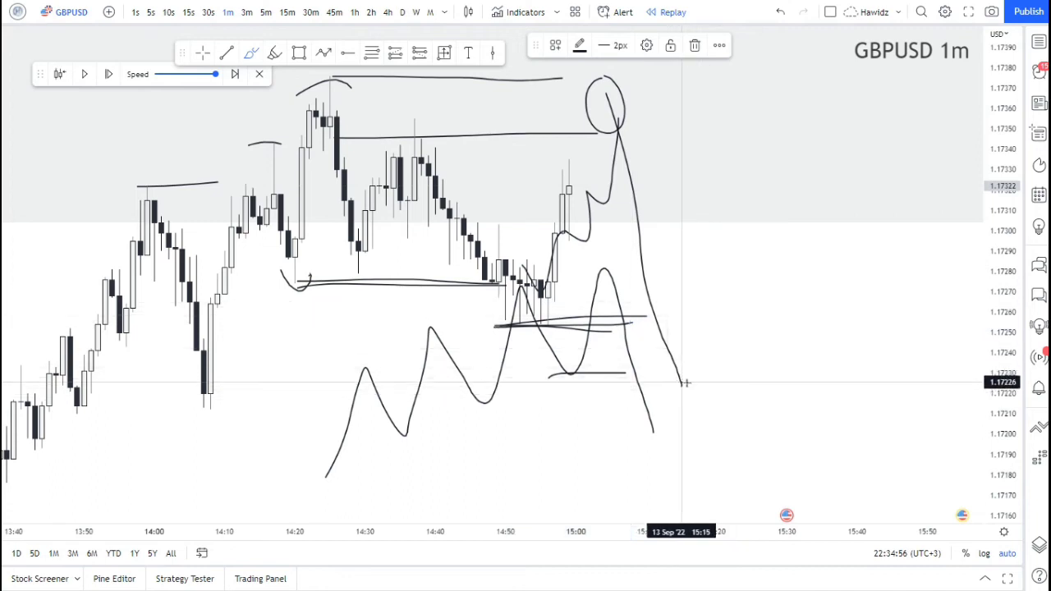
left_click_drag(683, 382, 725, 219)
left_click_drag(628, 231, 808, 238)
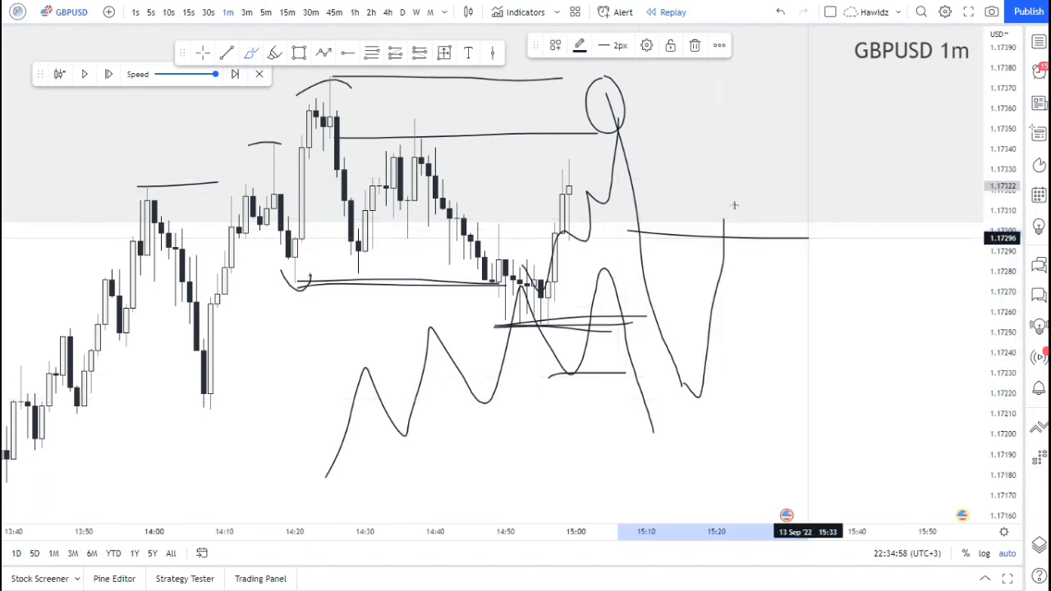
mouse_move(625, 179)
left_mouse_down()
mouse_move(746, 182)
mouse_move(741, 254)
left_mouse_up()
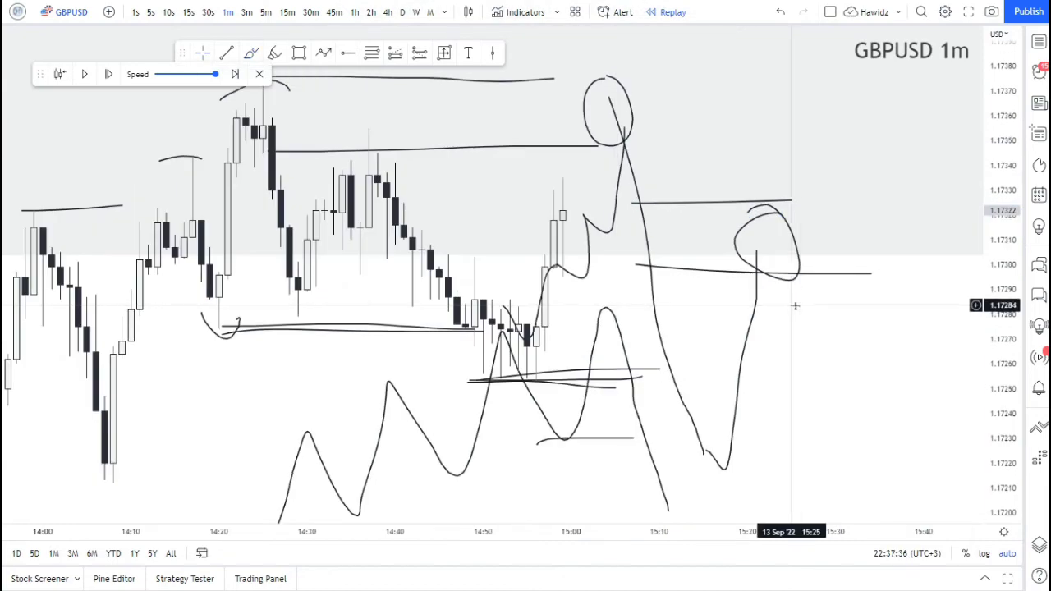
- Brush boxes around both circled reversal areas and sketch a stepped decline from the second one
scroll(624, 161, "down", 3)
scroll(621, 160, "up", 4)
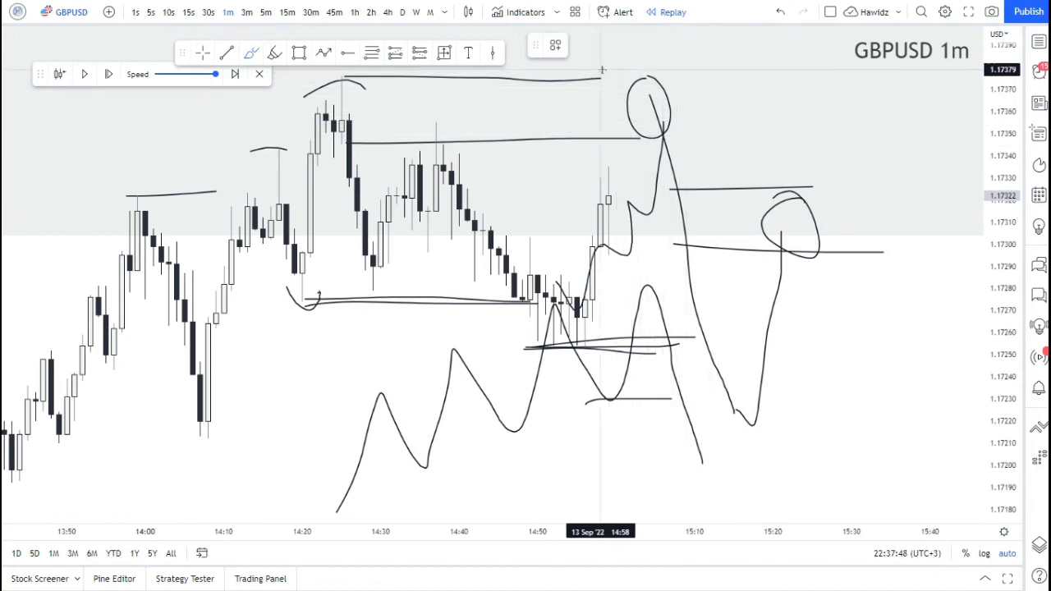
mouse_move(602, 71)
left_mouse_down()
mouse_move(657, 70)
mouse_move(692, 135)
mouse_move(608, 140)
mouse_move(604, 69)
left_mouse_up()
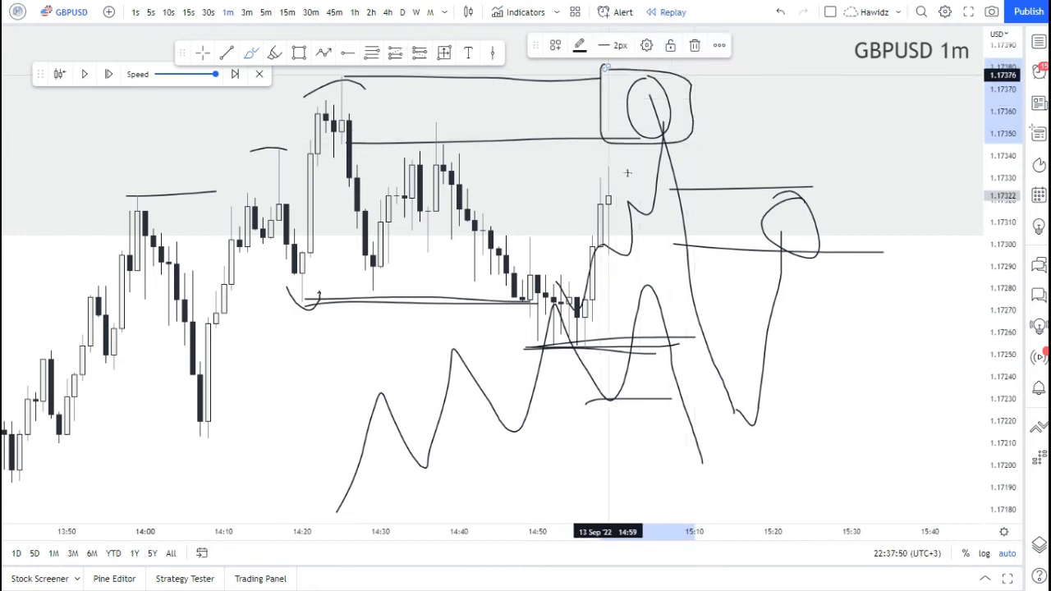
scroll(657, 174, "down", 5)
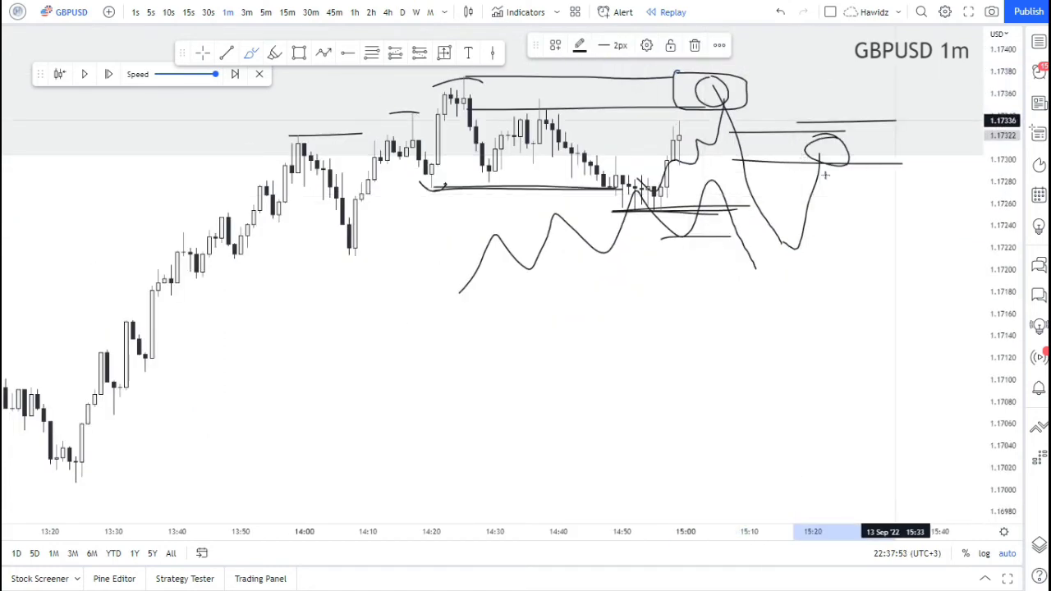
mouse_move(825, 175)
left_mouse_down()
mouse_move(799, 126)
mouse_move(846, 235)
mouse_move(927, 239)
mouse_move(940, 294)
left_mouse_up()
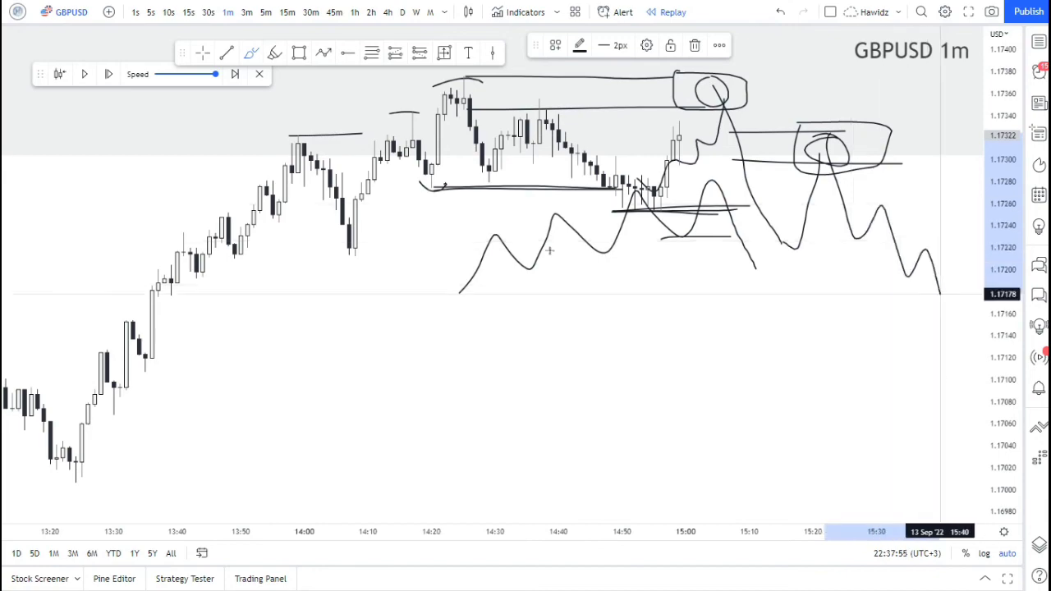
- Examine the wider 1-minute structure of 13 September leading into the supply zone alongside the sketched scenario
scroll(550, 250, "down", 8)
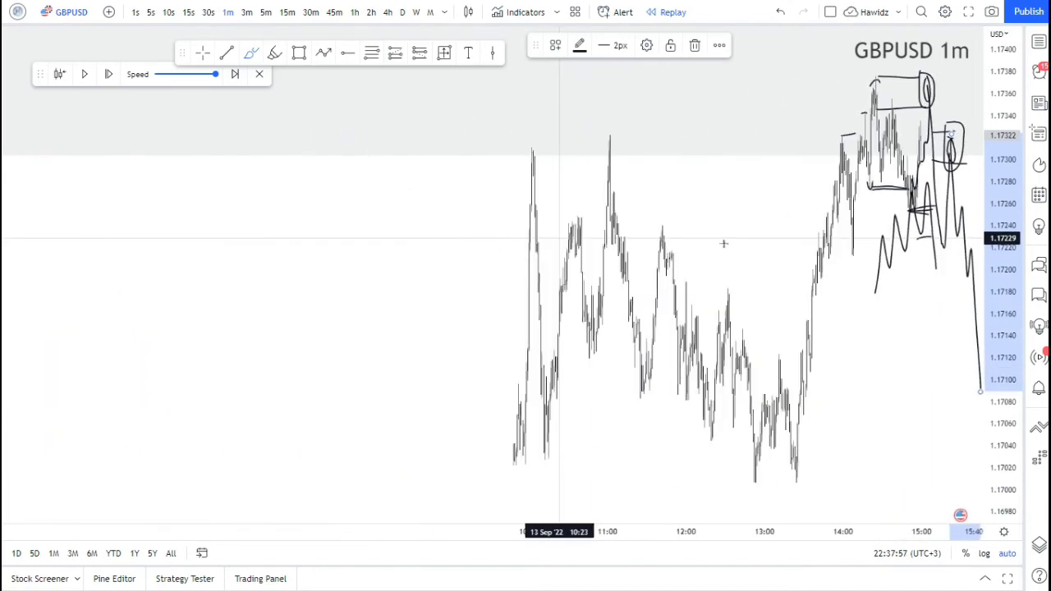
scroll(724, 243, "down", 10)
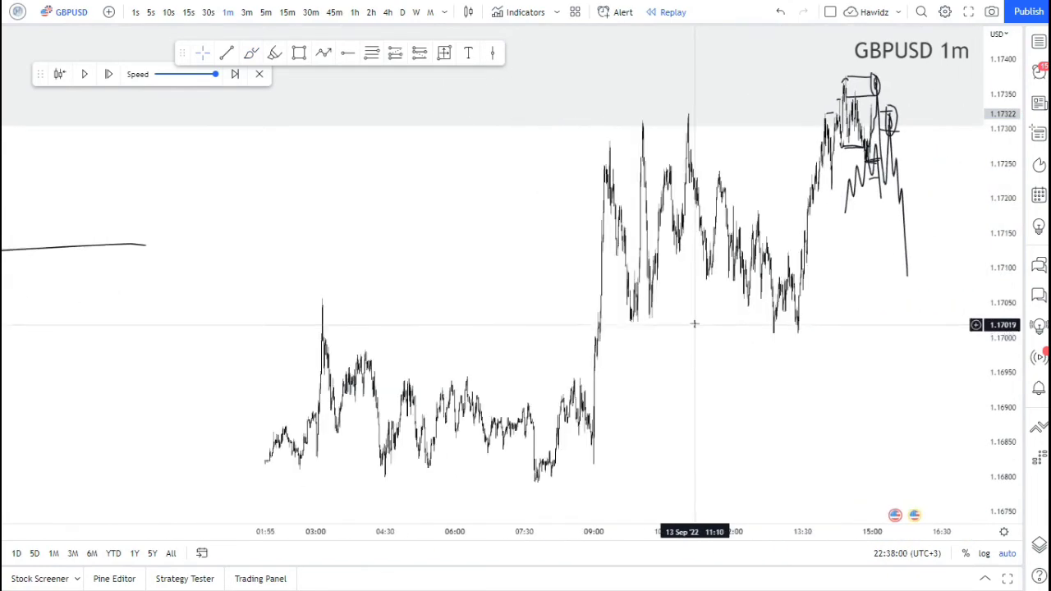
scroll(694, 323, "down", 4)
scroll(695, 323, "up", 5)
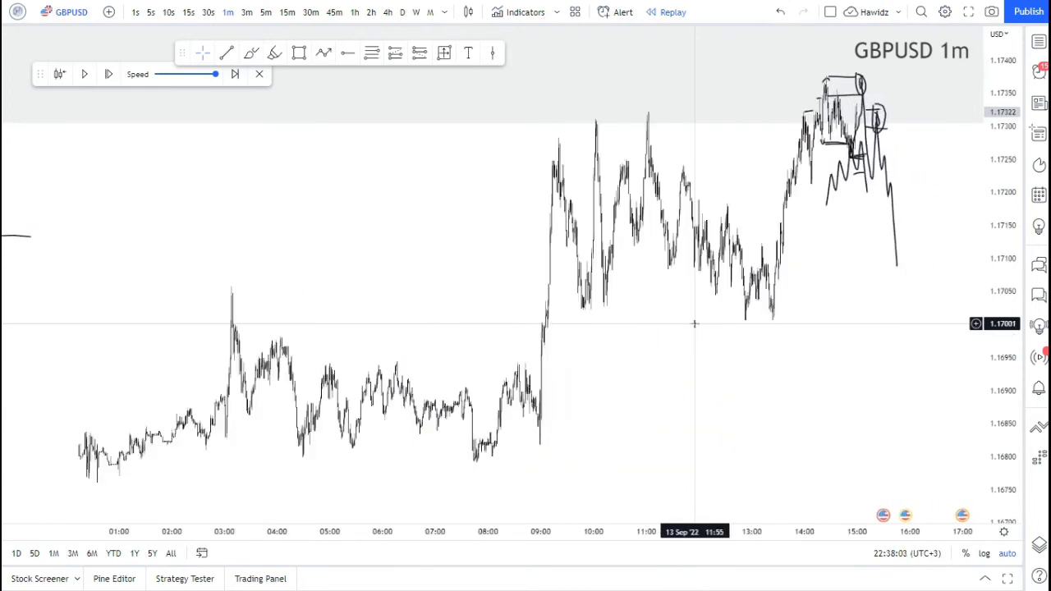
scroll(695, 324, "up", 6)
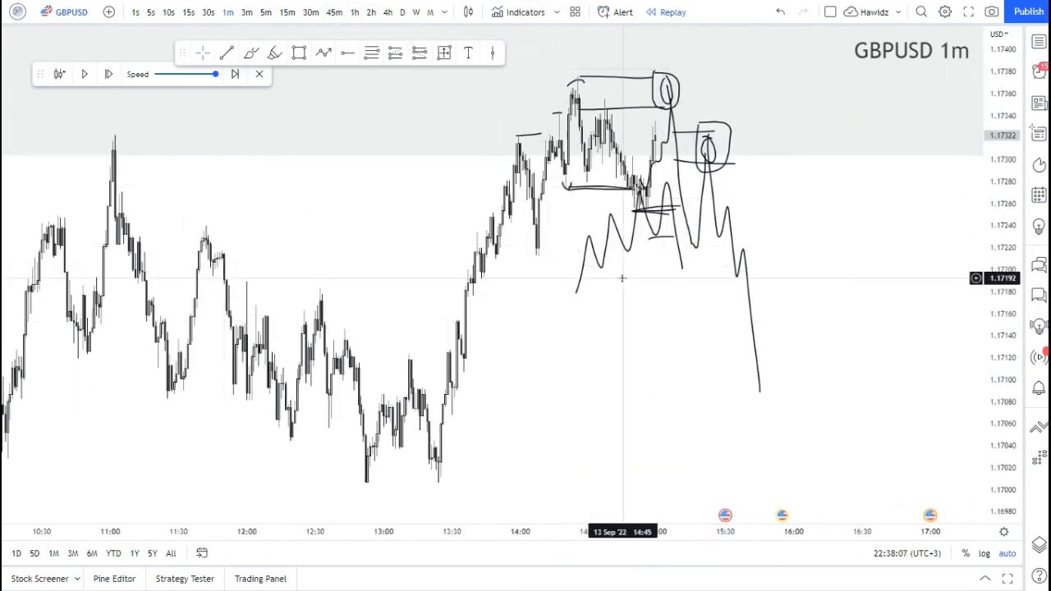
scroll(622, 279, "down", 3)
scroll(622, 278, "up", 5)
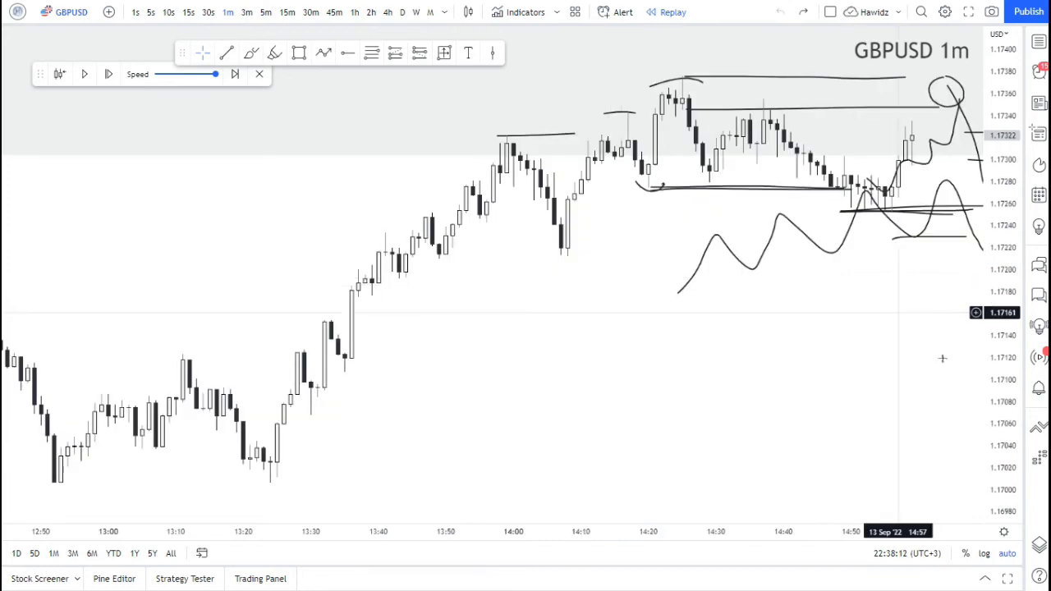
- Delete the projected price paths and the horizontal brush lines crossing the area beneath the supply zone
left_click_drag(936, 357, 631, 357)
scroll(632, 356, "up", 3)
scroll(637, 346, "down", 1)
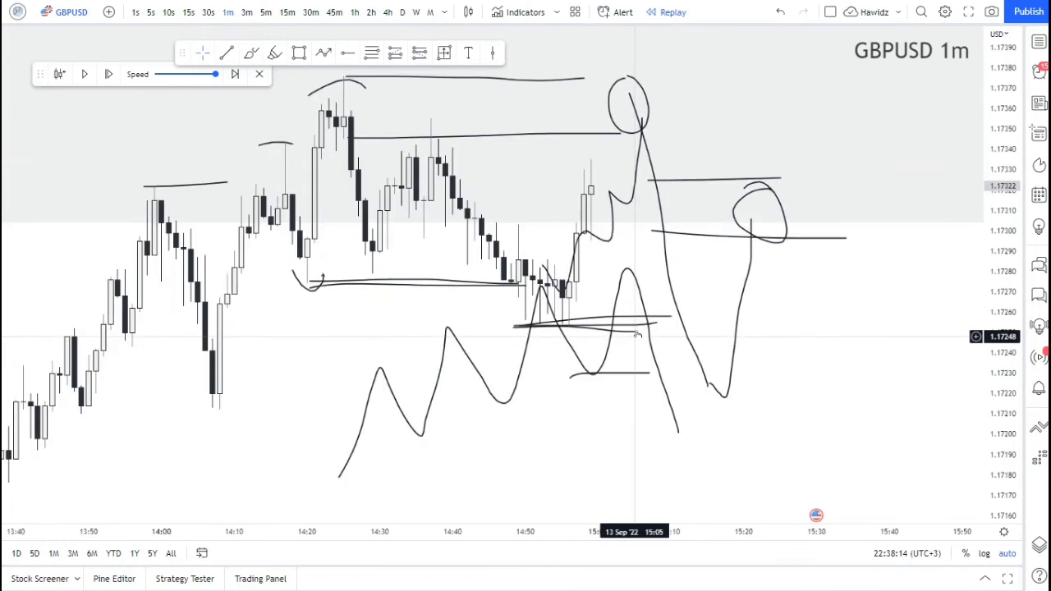
left_click_drag(407, 217, 822, 405)
key("Delete")
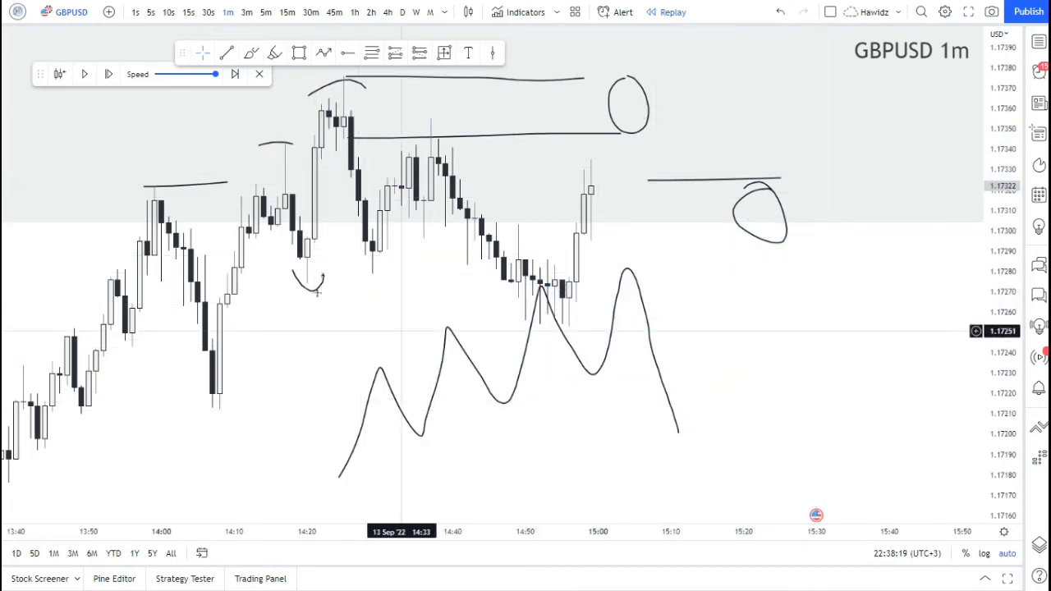
- Delete the example swing sketch below the candles, then the second zone's upper line and circle
left_click_drag(469, 293, 586, 348)
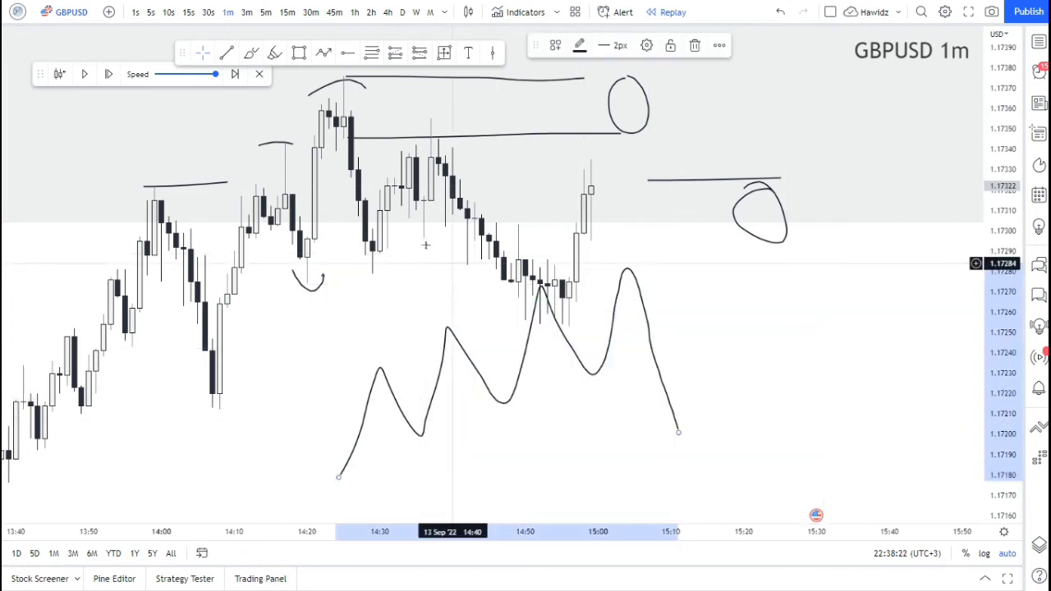
left_click(627, 271)
left_click(627, 270)
key("Delete")
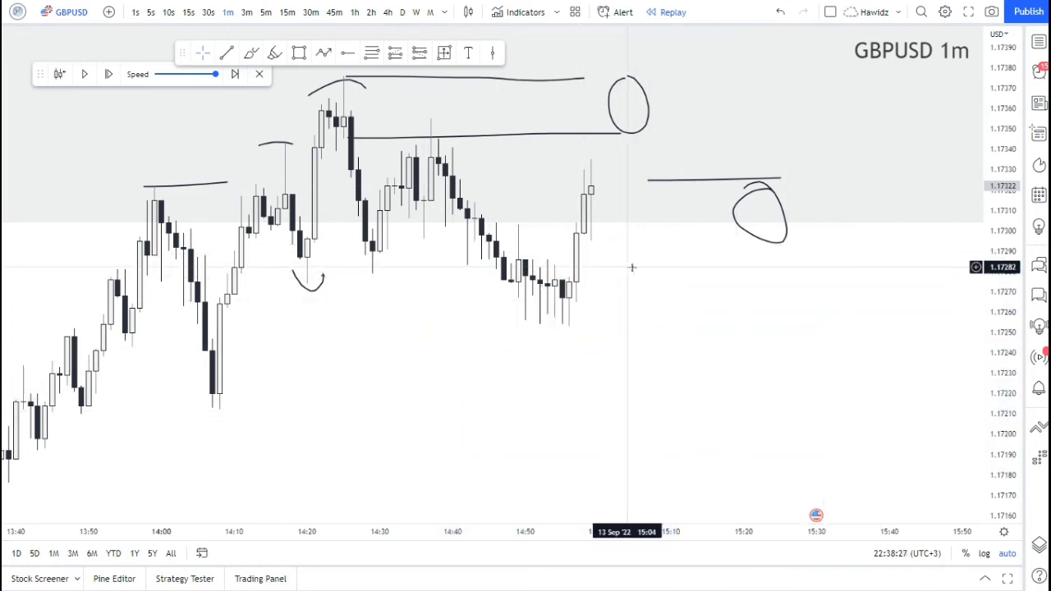
left_click(715, 179)
key("Delete")
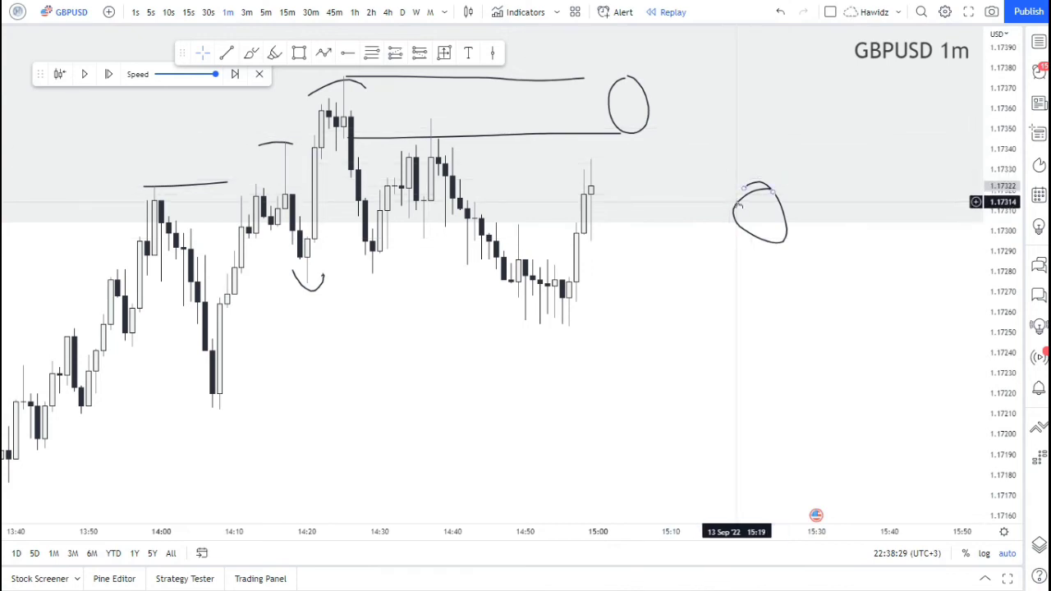
key("Delete")
- Brush a horizontal line from the 14:20 swing low across to about 14:55, near 1.17273
scroll(668, 280, "down", 2)
left_click_drag(711, 333, 575, 352)
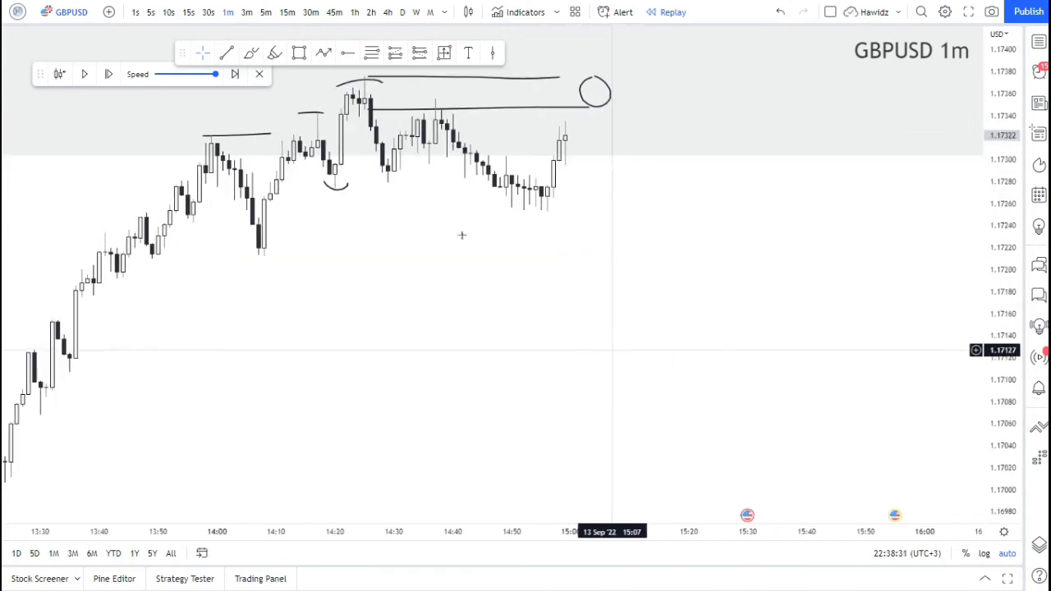
left_click_drag(461, 235, 350, 142)
left_click(252, 53)
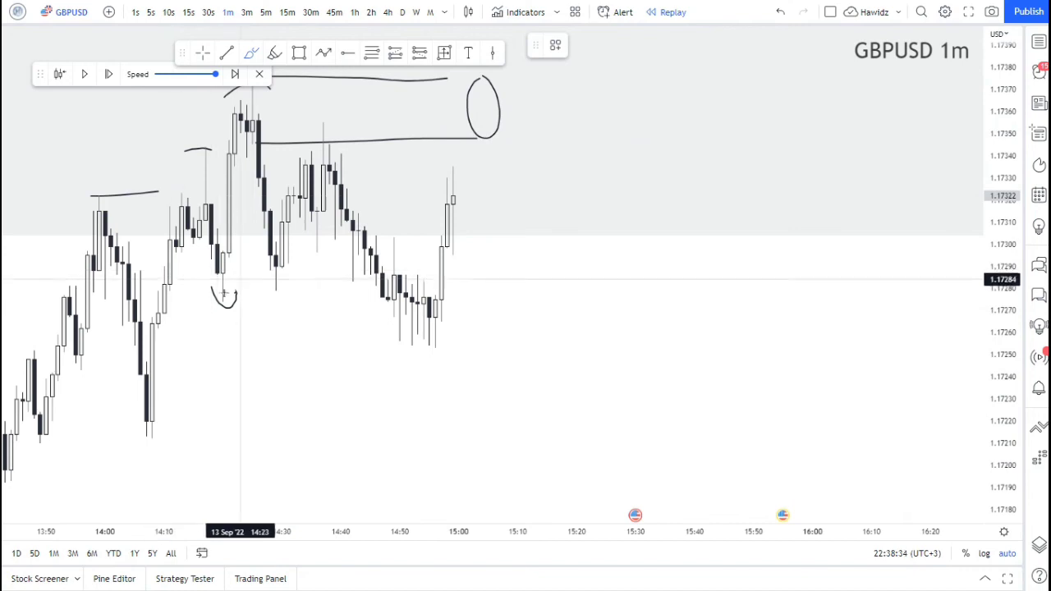
left_click_drag(215, 303, 388, 303)
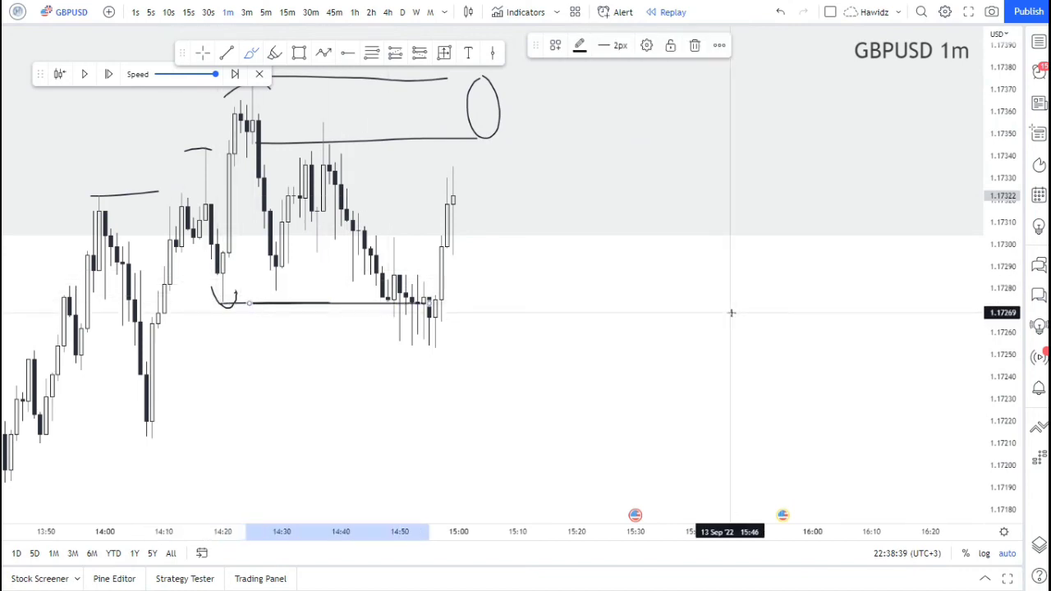
- Advance the 1-minute replay two candles to 13 September 15:01 and frame the move into the upper zone
left_click_drag(955, 352, 939, 348)
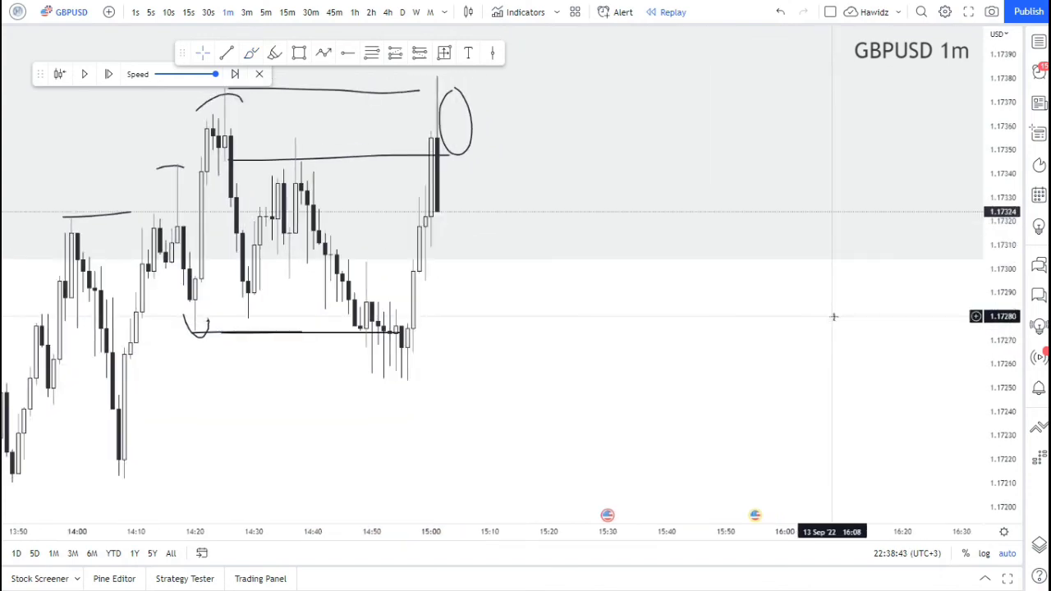
scroll(563, 279, "down", 1)
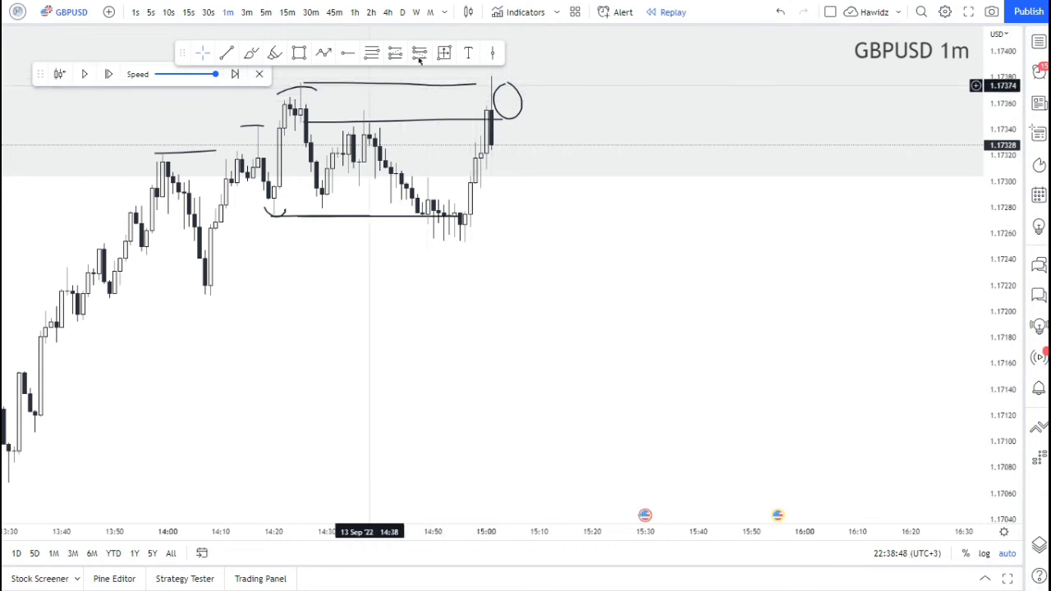
- Circle the 13 September 15:01 high above the upper line and brush a short horizontal line at the 14:25 high
mouse_move(485, 69)
left_mouse_down()
mouse_move(488, 82)
mouse_move(490, 69)
left_mouse_up()
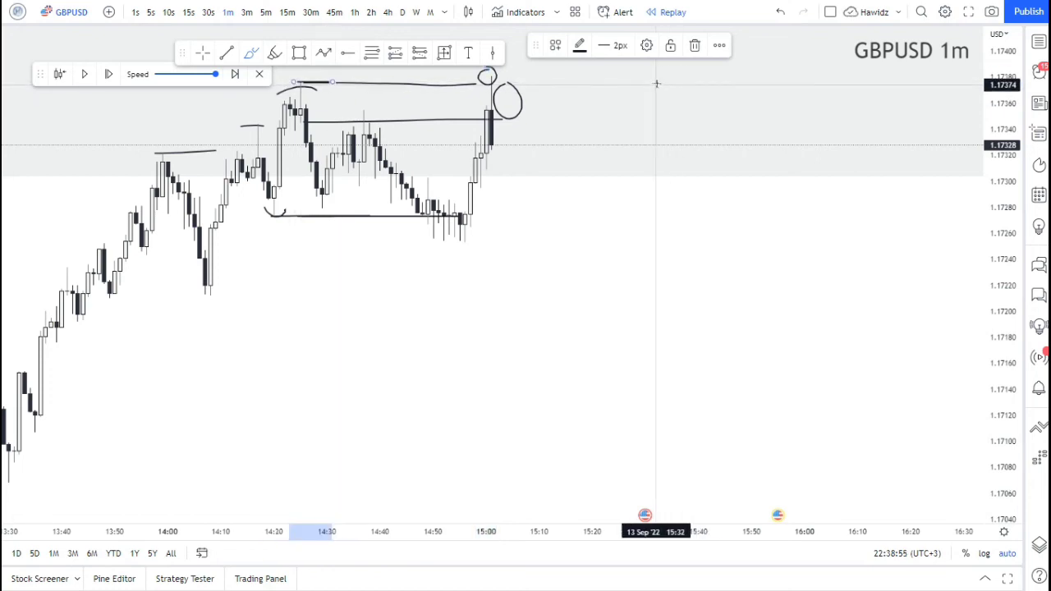
scroll(656, 84, "up", 2)
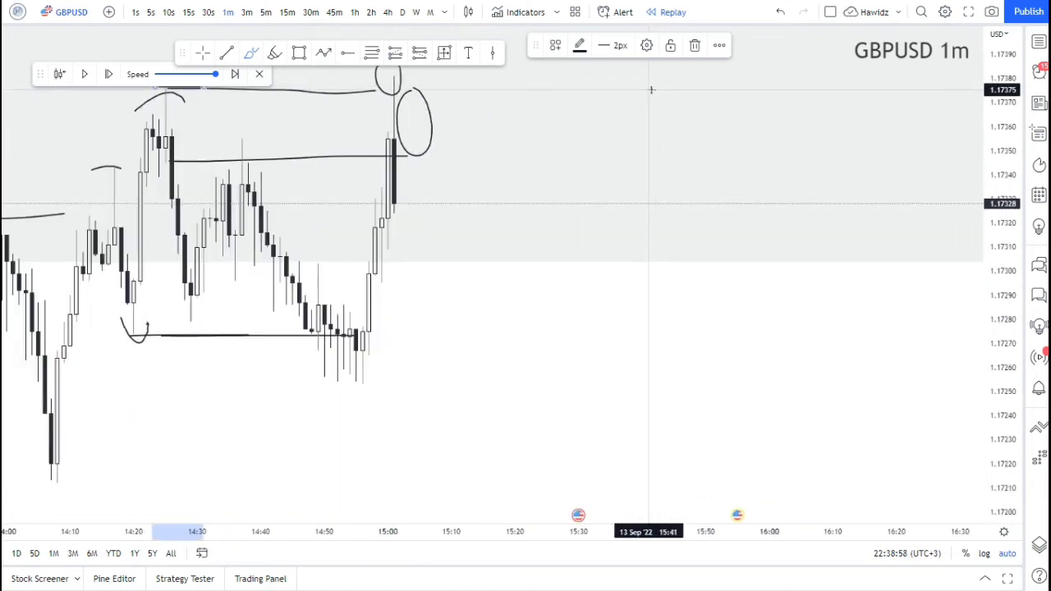
scroll(651, 89, "down", 1)
scroll(649, 89, "up", 1)
scroll(648, 90, "down", 2)
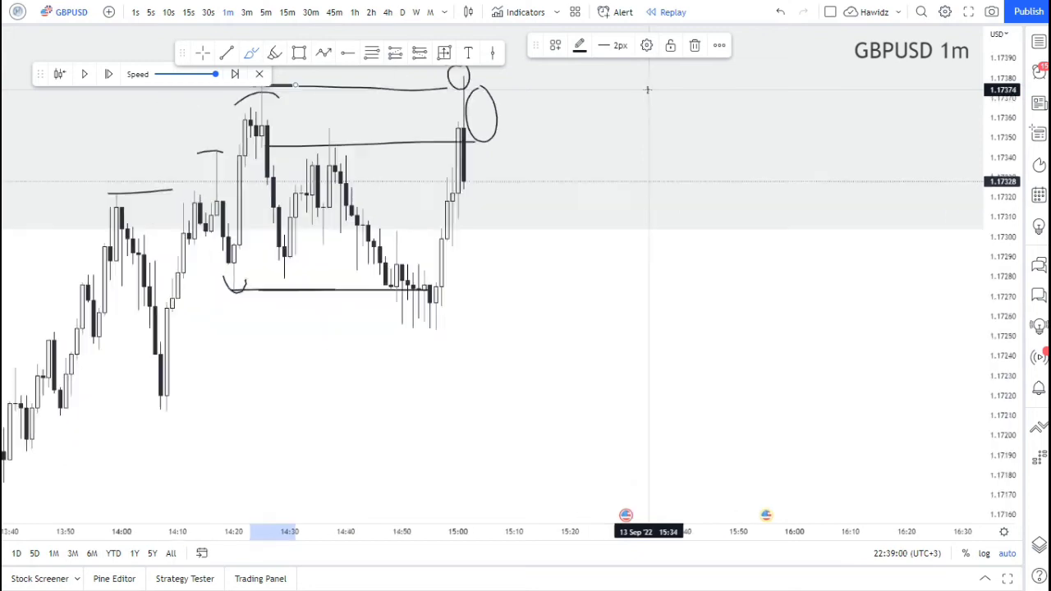
- Move the replay point back to 13 September 15:17, before the sharp 15:30 drop
left_click(766, 99)
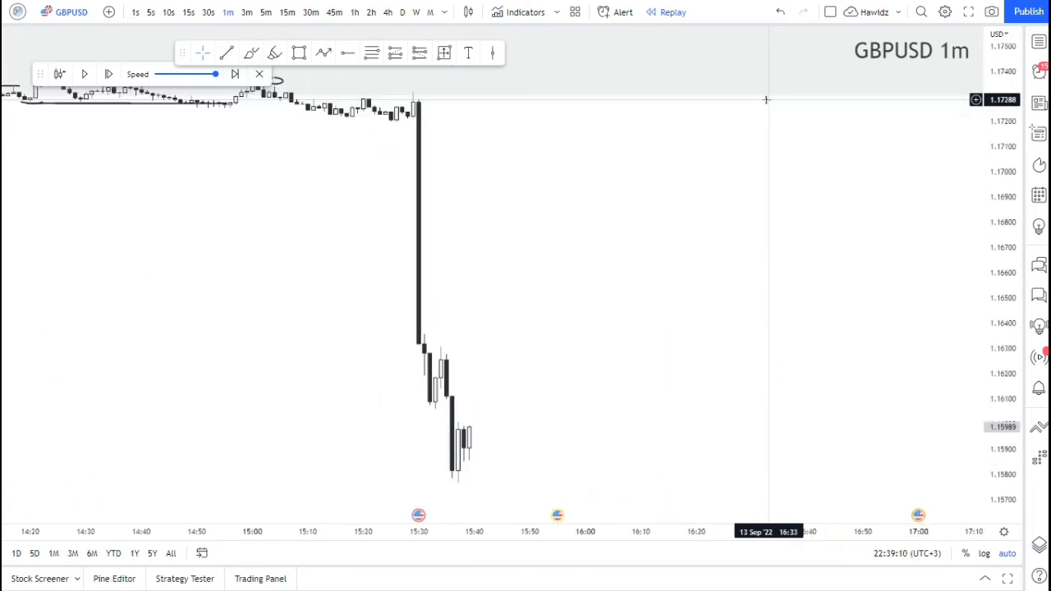
scroll(673, 56, "down", 2)
scroll(673, 57, "up", 2)
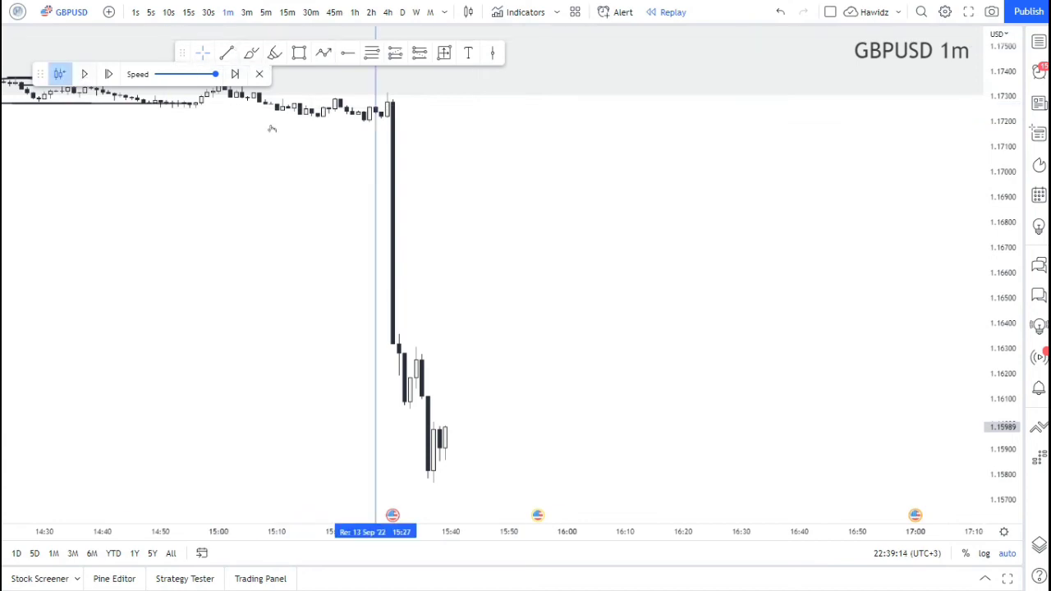
scroll(386, 131, "down", 6)
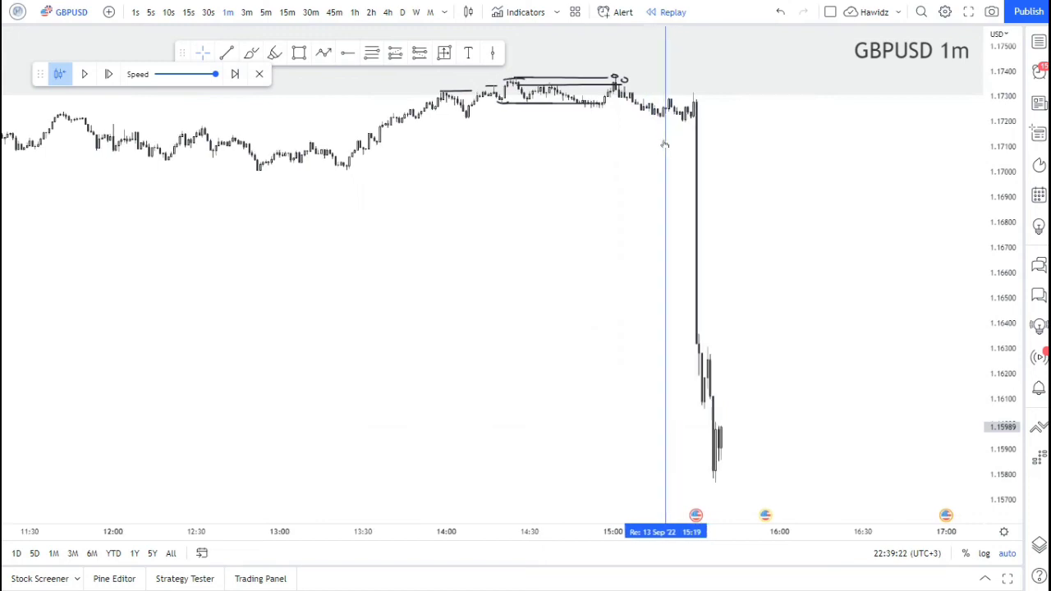
left_click(663, 145)
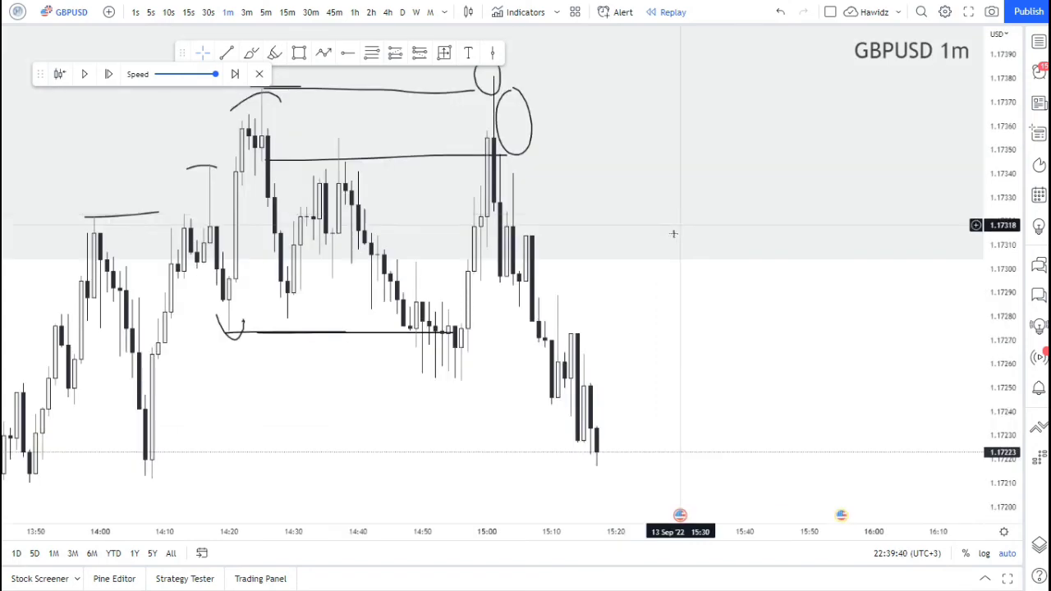
- Brush a horizontal line from the low before 15:00 across to about 15:12, near 1.17253
scroll(675, 233, "down", 1)
scroll(674, 233, "up", 2)
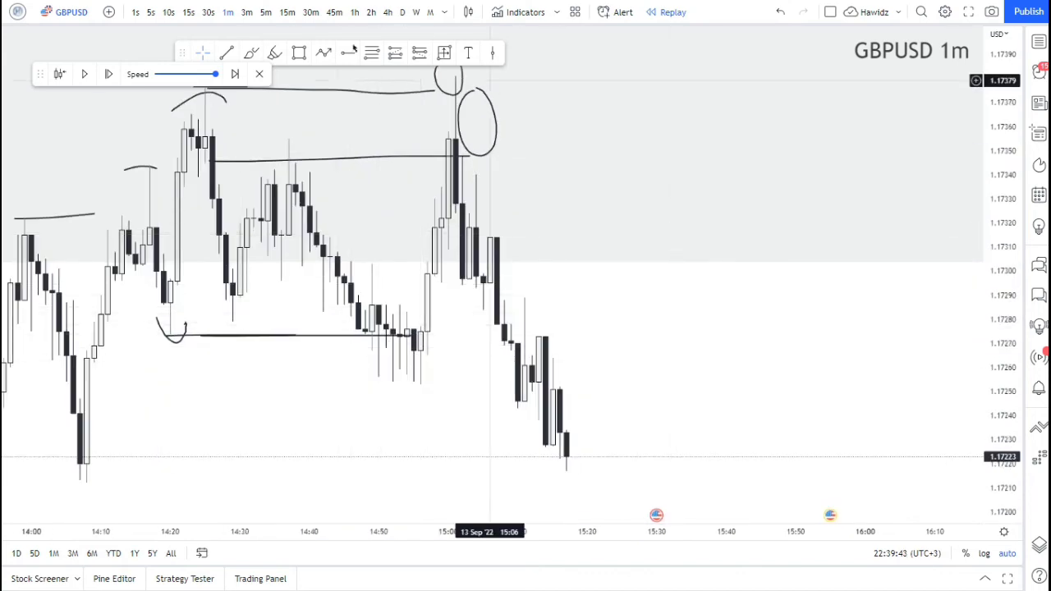
left_click(251, 53)
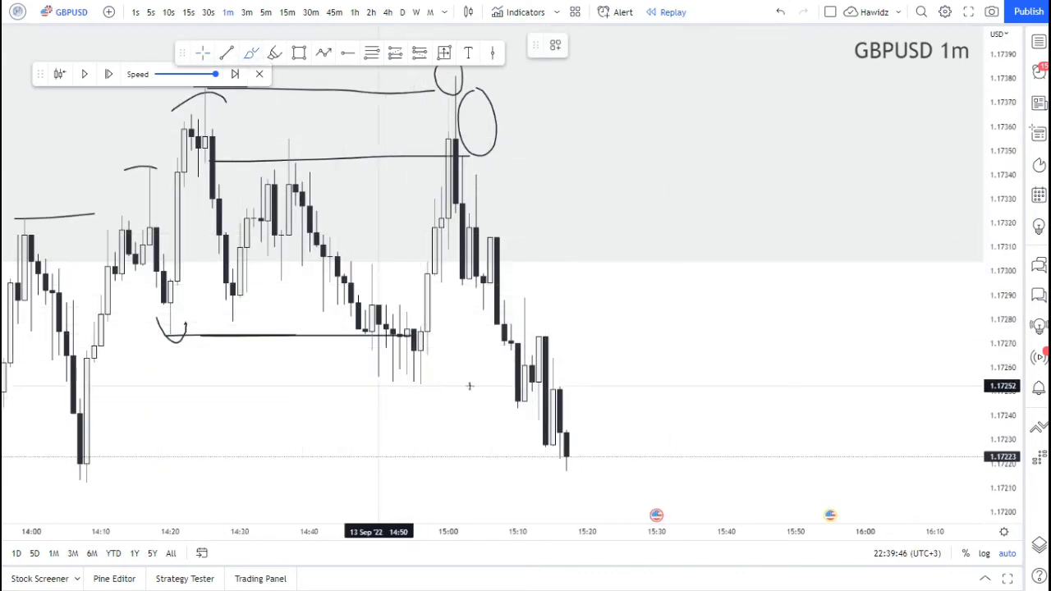
mouse_move(491, 385)
left_mouse_down()
mouse_move(384, 386)
mouse_move(534, 383)
left_mouse_up()
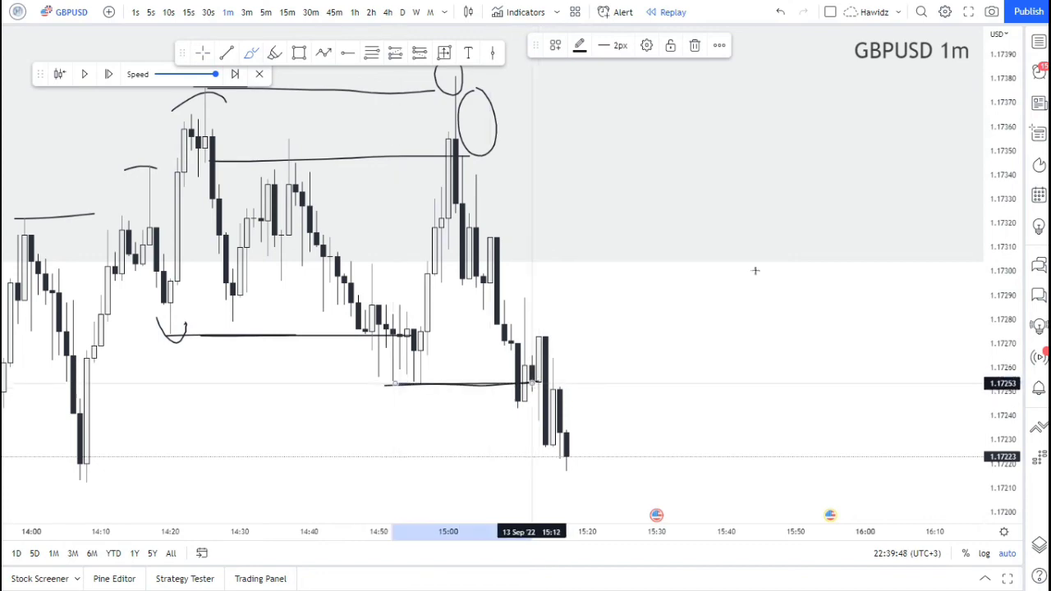
- Draw a zone rectangle from the 15:06 candle to about 15:45, spanning 1.17294 to 1.17316
scroll(711, 248, "down", 2)
scroll(710, 247, "up", 2)
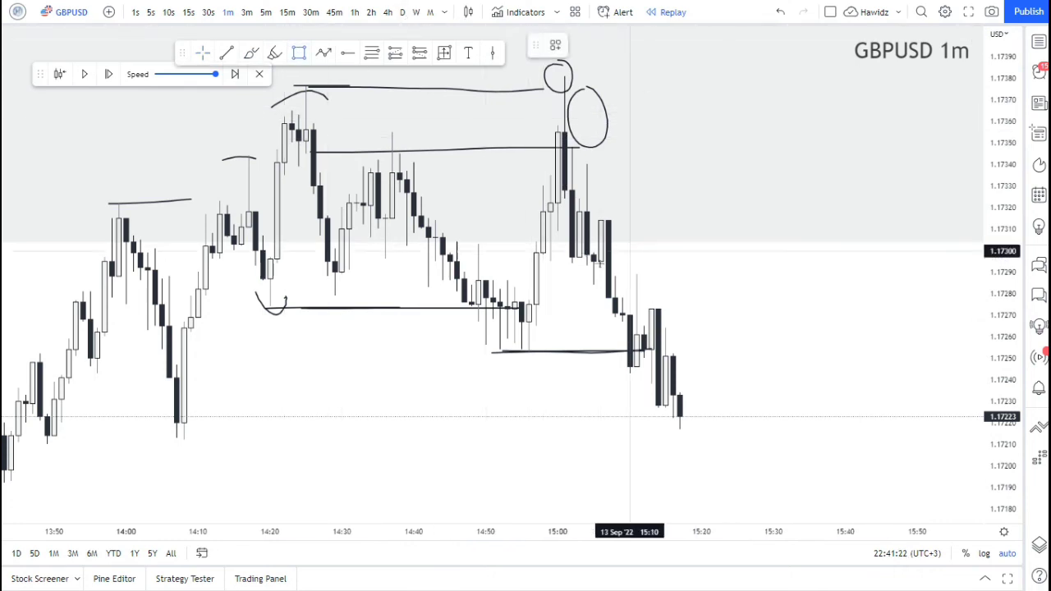
left_click(601, 263)
left_click(946, 196)
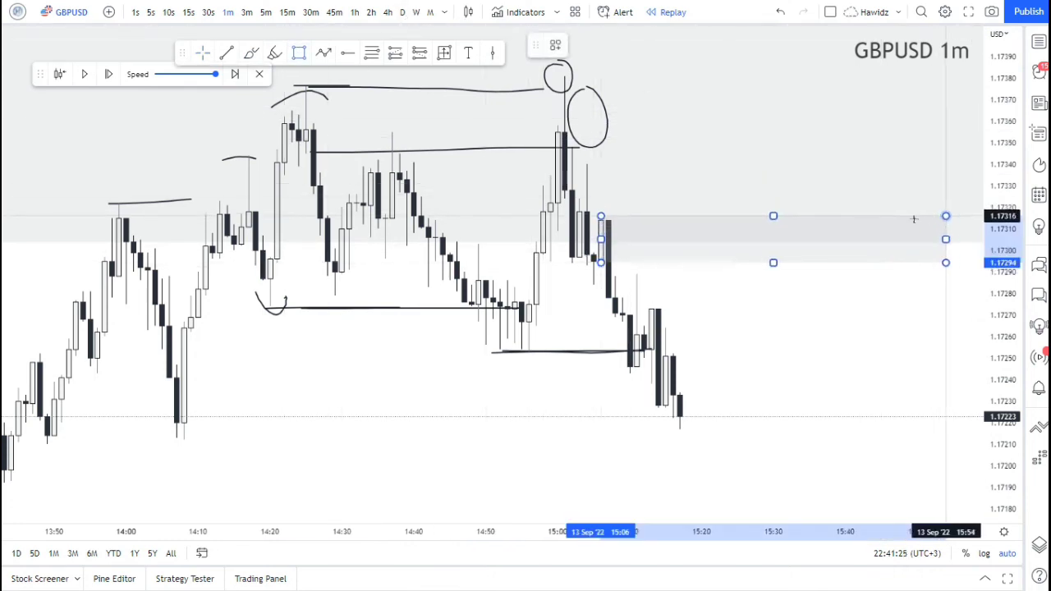
left_click(881, 217)
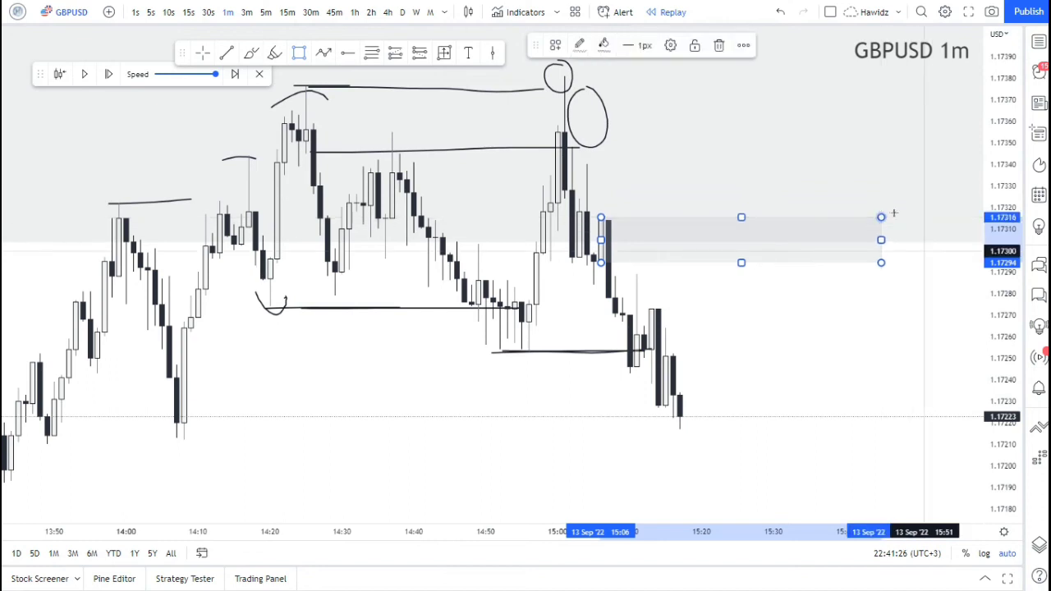
left_click(849, 295)
scroll(847, 298, "down", 2)
- Sketch a projected price path rising into the new zone and falling to an arrowhead near 1.1716, and undo the sketch
left_click_drag(841, 324, 717, 339)
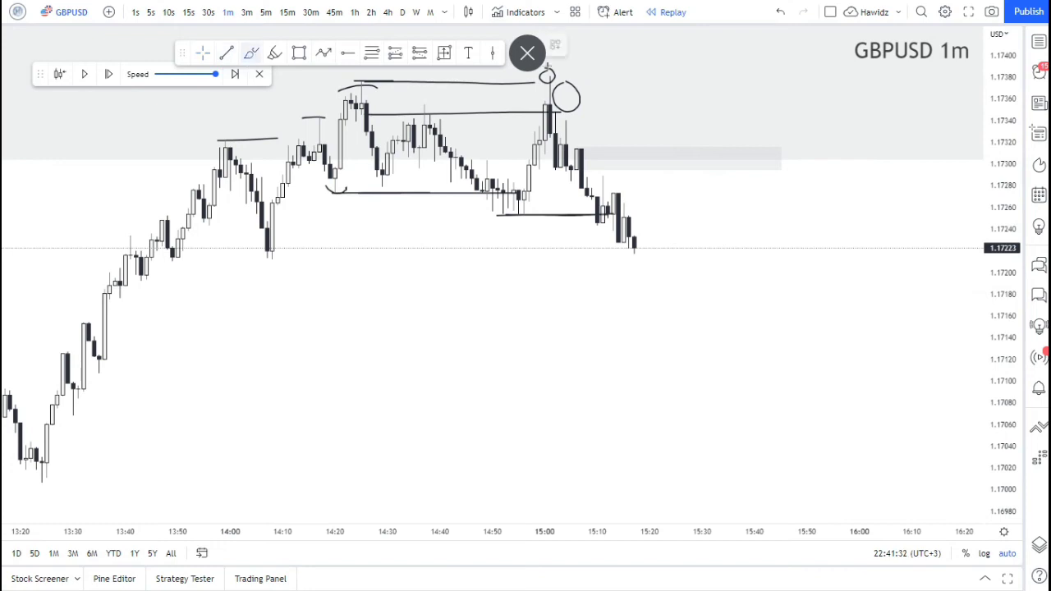
mouse_move(636, 240)
left_mouse_down()
mouse_move(650, 251)
mouse_move(694, 235)
mouse_move(739, 161)
left_mouse_up()
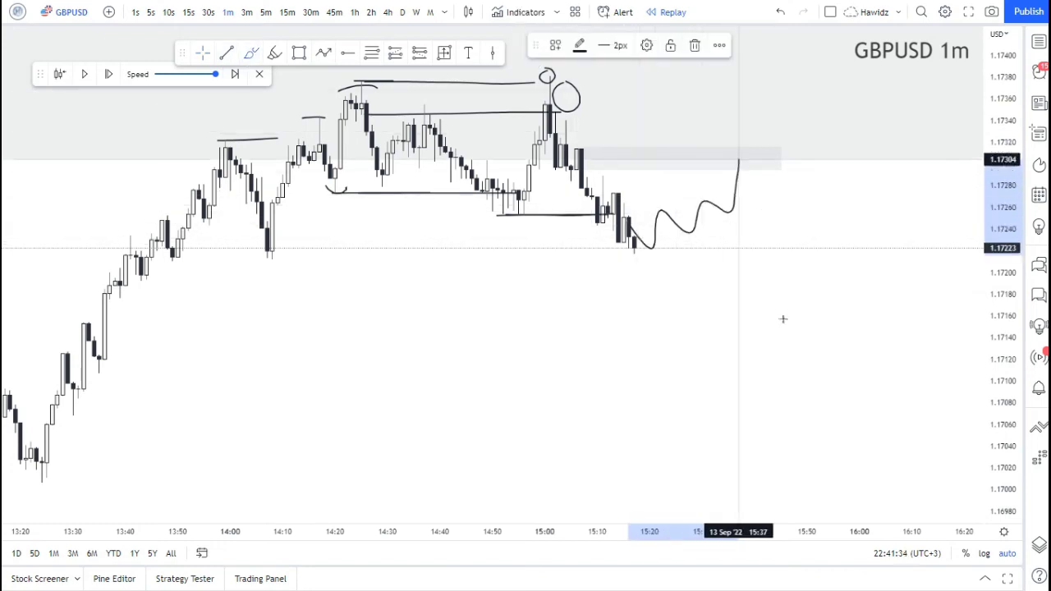
mouse_move(783, 318)
left_mouse_down()
mouse_move(762, 319)
mouse_move(801, 312)
left_mouse_up()
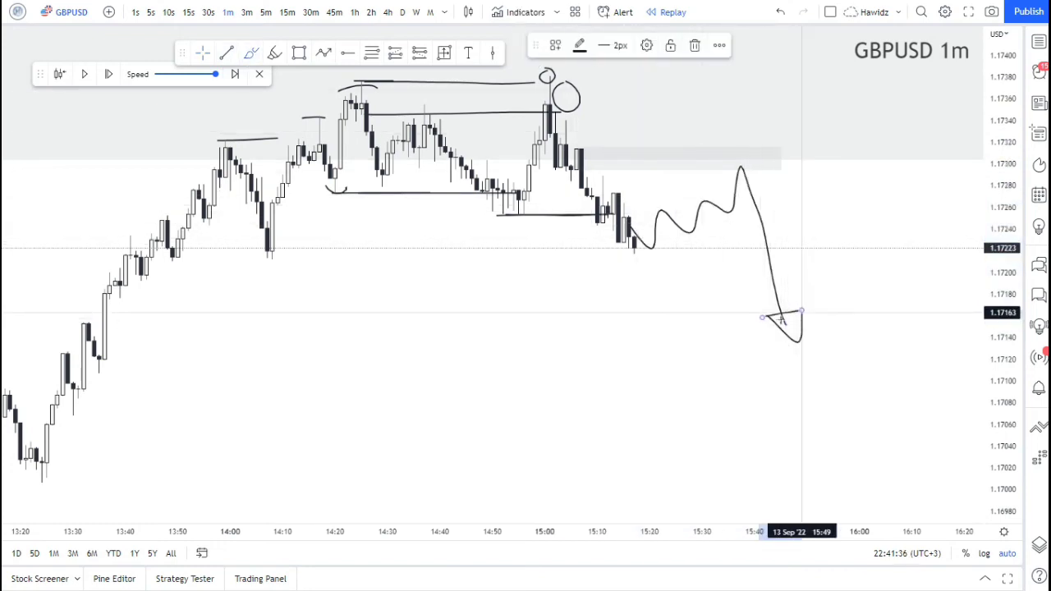
key("ctrl+z")
key("ctrl+z")
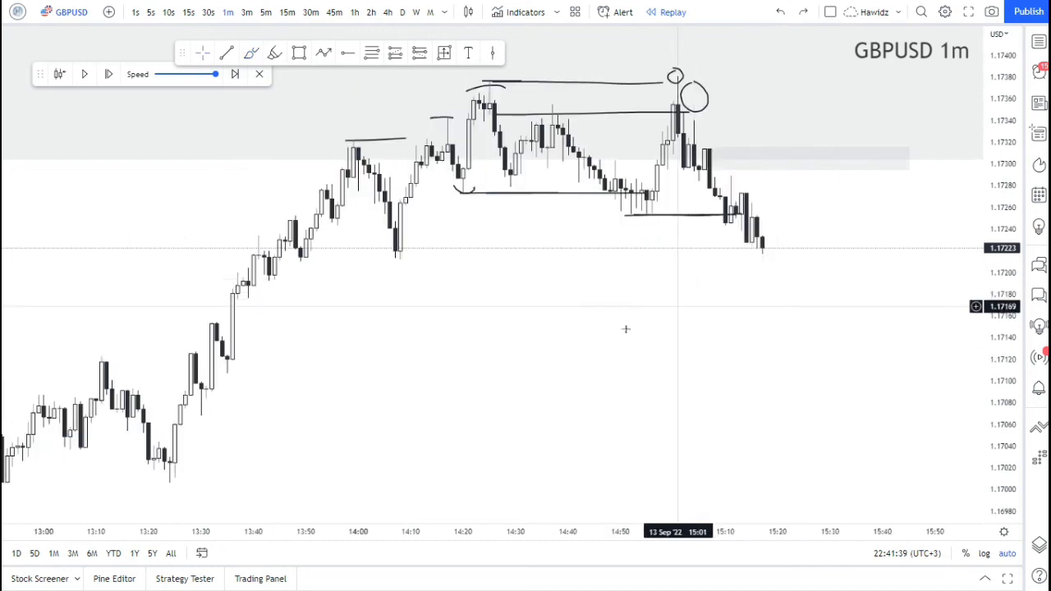
- Place a short position from 15:22 with its entry at 1.17294 on the zone's lower edge and its stop at 1.17318
scroll(742, 359, "up", 3)
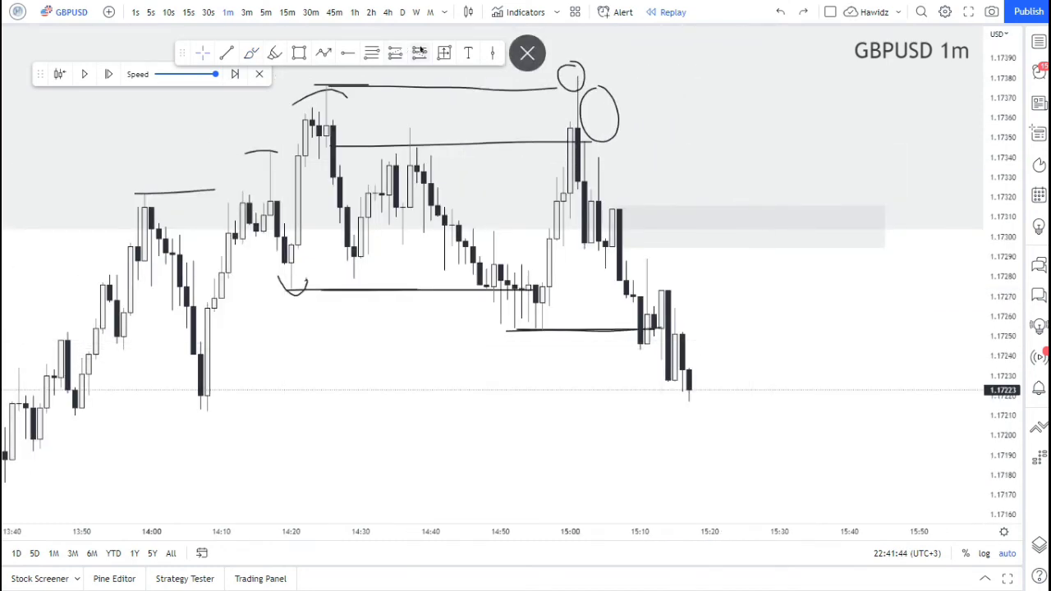
left_click(751, 249)
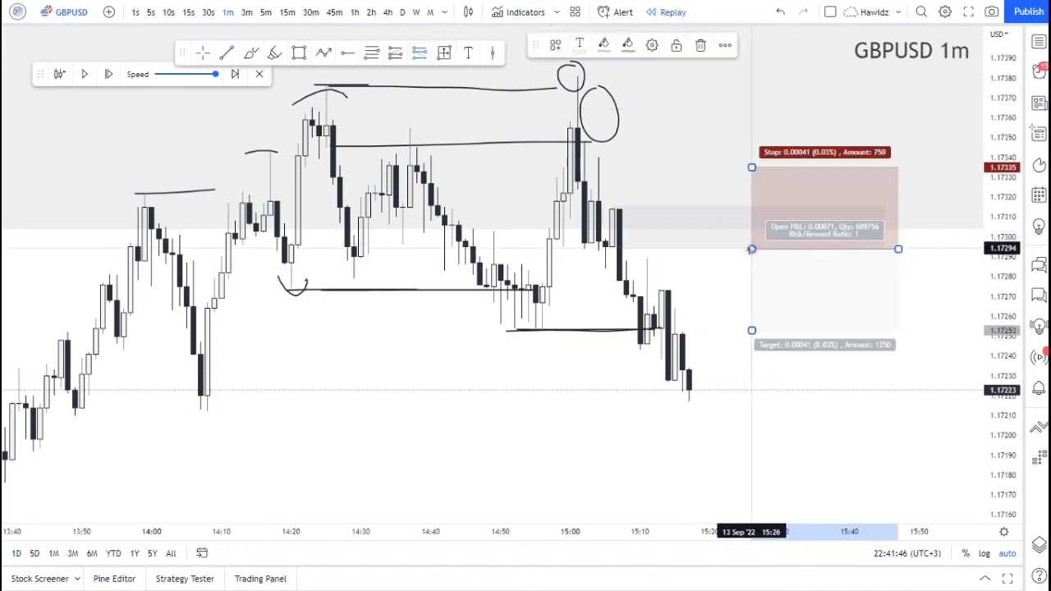
left_click(752, 249)
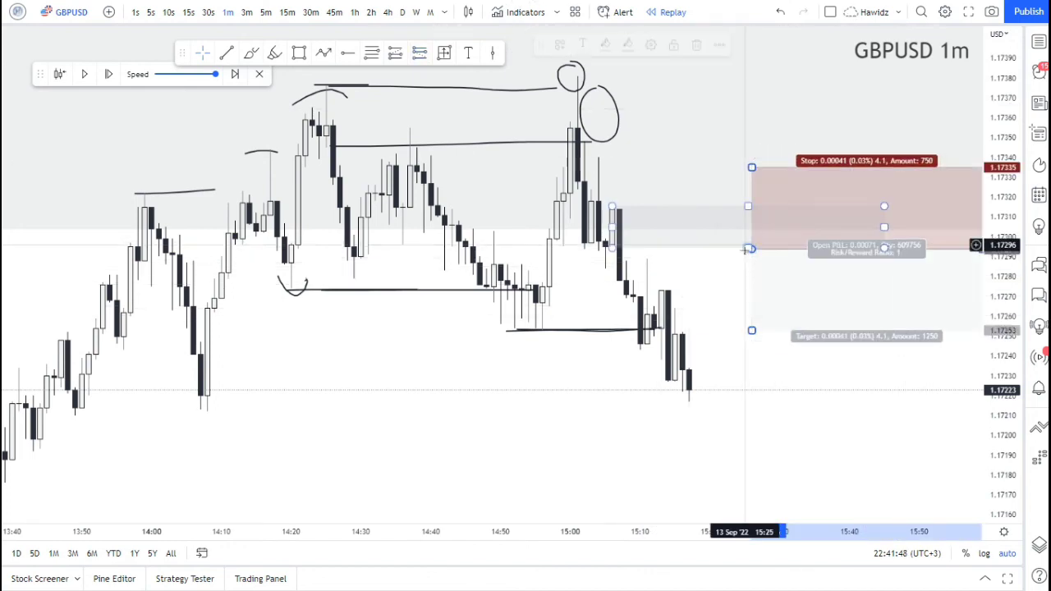
left_click_drag(751, 249, 723, 252)
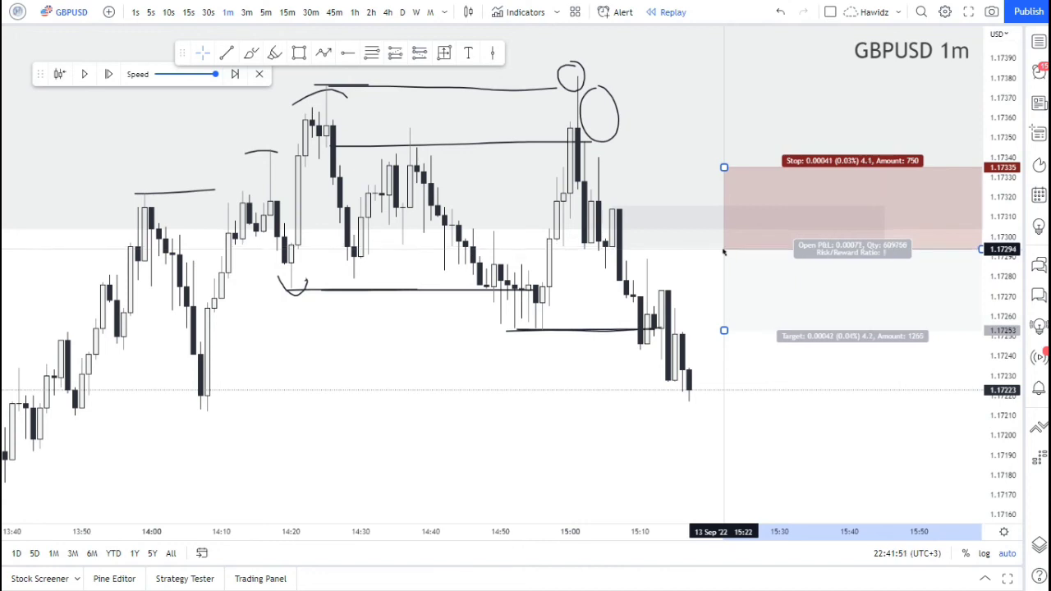
left_click_drag(723, 167, 726, 200)
- Lower the short position's target to about 1.16969 and extend its end to about 16:40
scroll(499, 288, "down", 2)
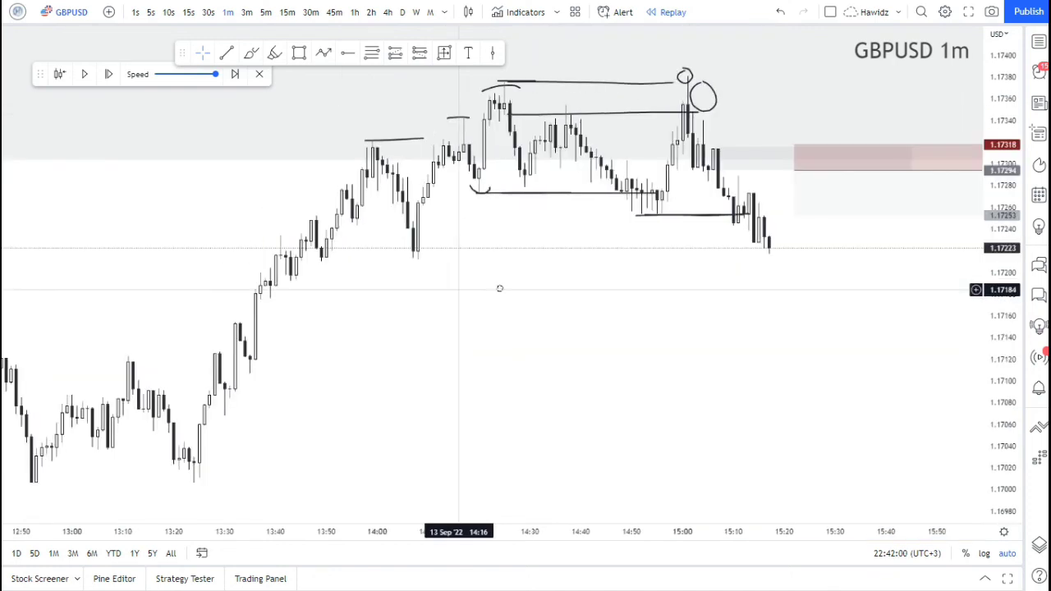
scroll(499, 288, "down", 1)
left_click_drag(722, 290, 499, 289)
left_click(598, 216)
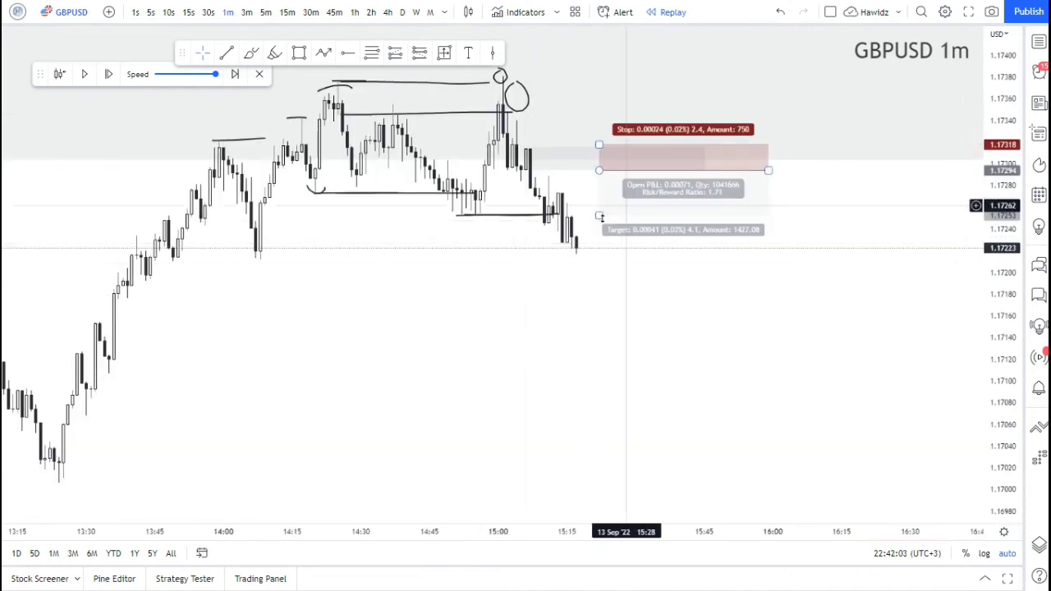
left_click_drag(599, 216, 598, 522)
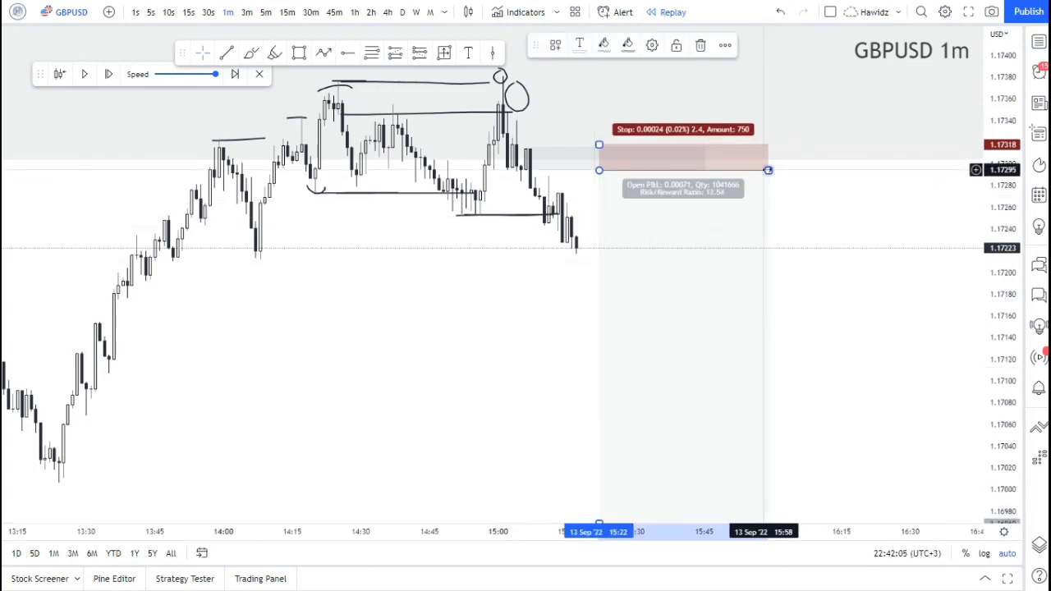
left_click_drag(768, 170, 955, 170)
left_click(346, 280)
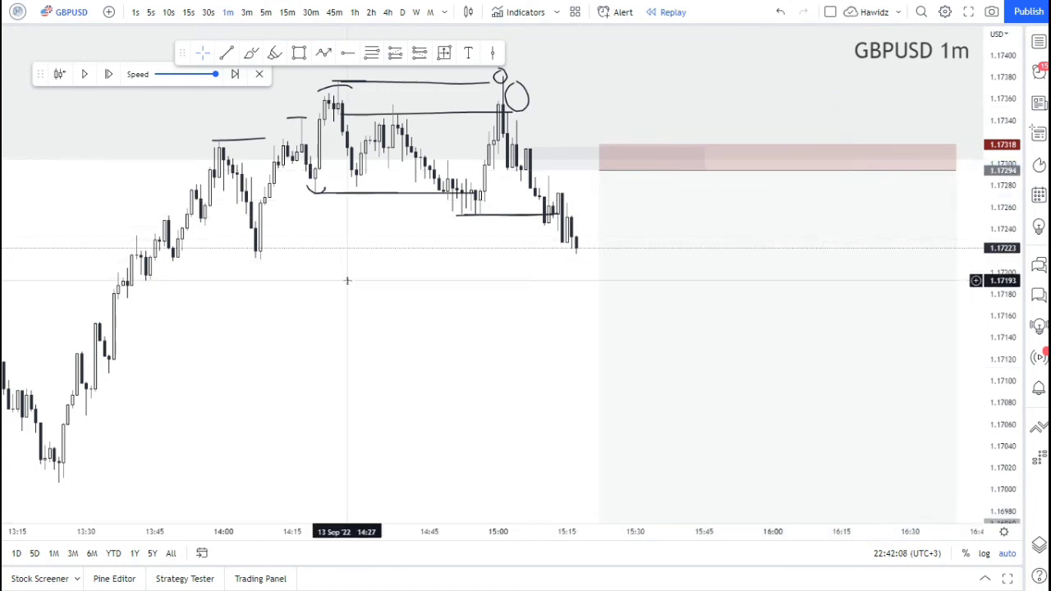
- Advance the replay four candles to 15:21 and shift the short position's start to 15:20 with entry at 1.17293
key("shift+Right")
key("shift+Right")
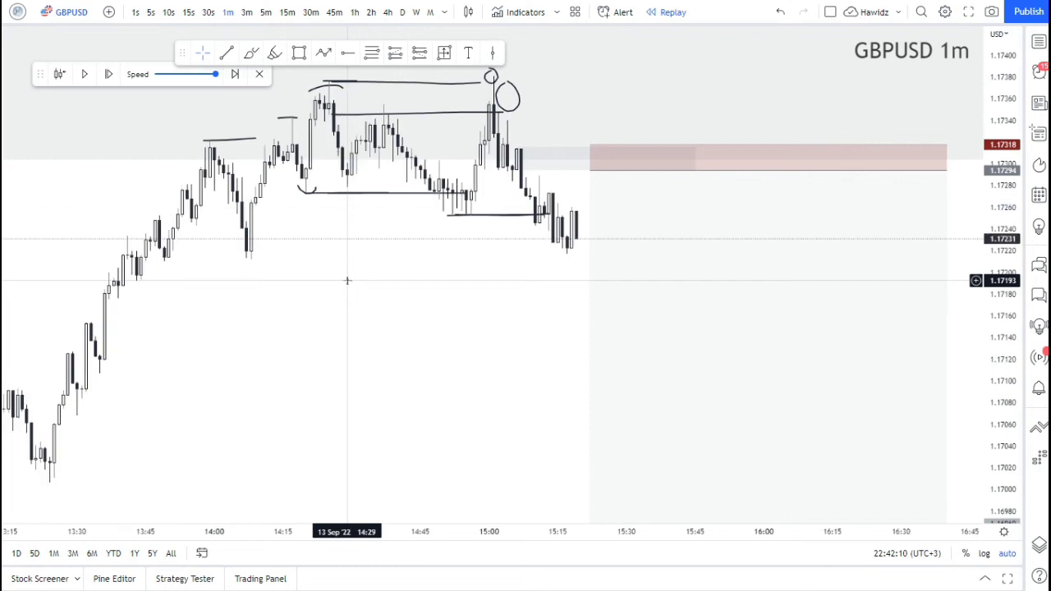
key("shift+Right")
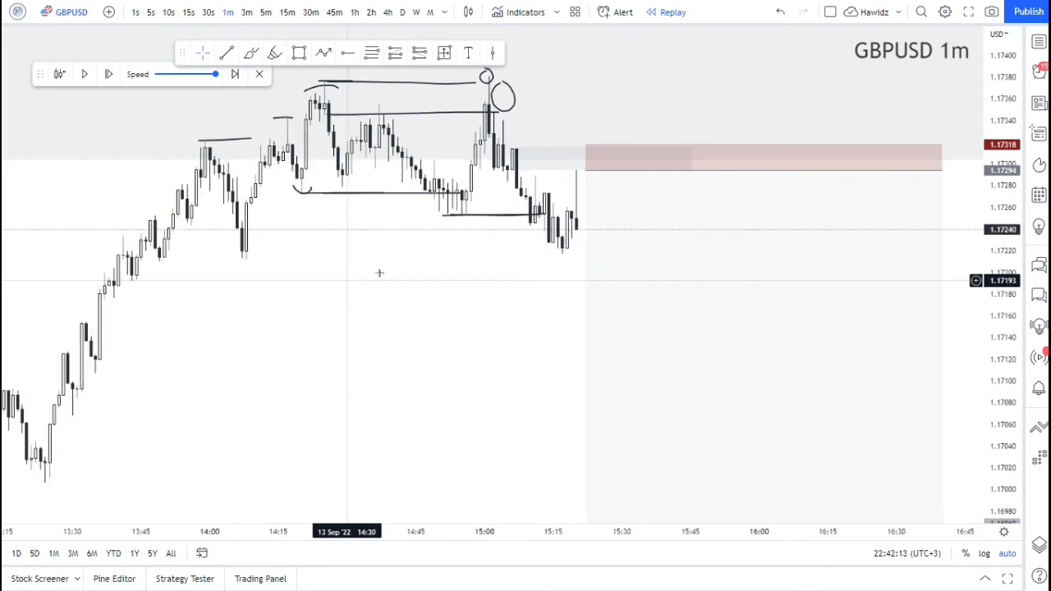
key("shift+Right")
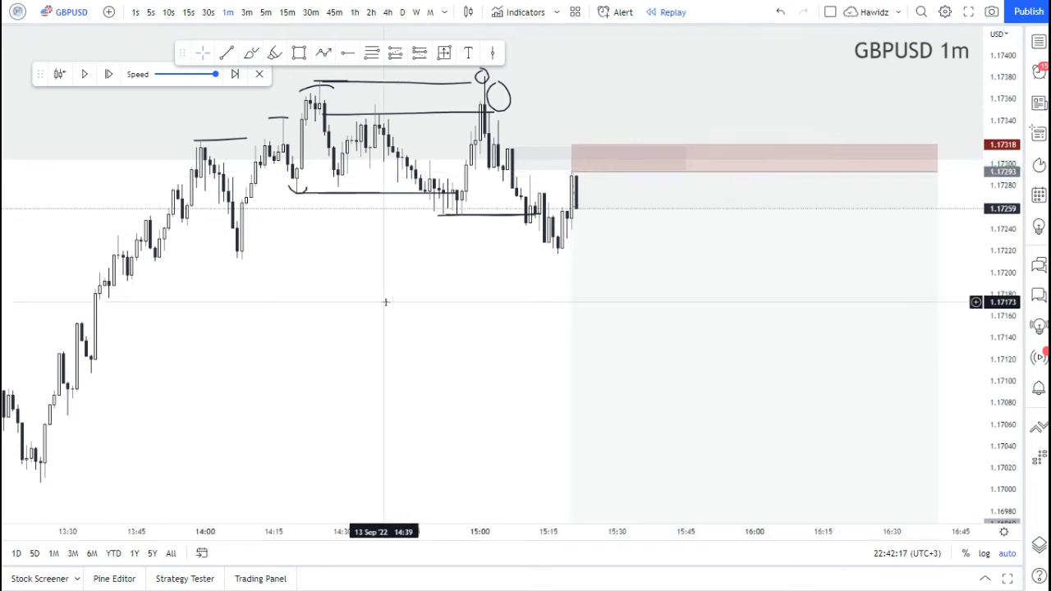
- Advance the 1-minute replay twelve candles to 13 September 15:33, through the sharp drop
key("shift+Right")
key("shift+Right")
key("shift+Right")
key("shift+Right")
key("shift+Right")
key("shift+Right")
key("shift+Right")
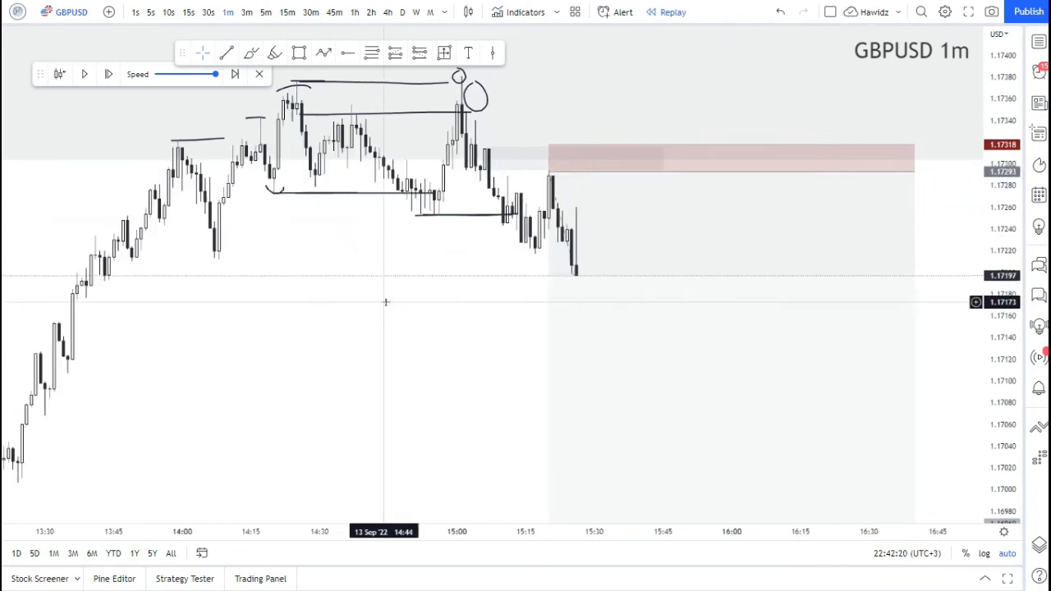
key("shift+Right")
key("shift+Right")
key("shift+Right")
key("shift+Right")
key("shift+Right")
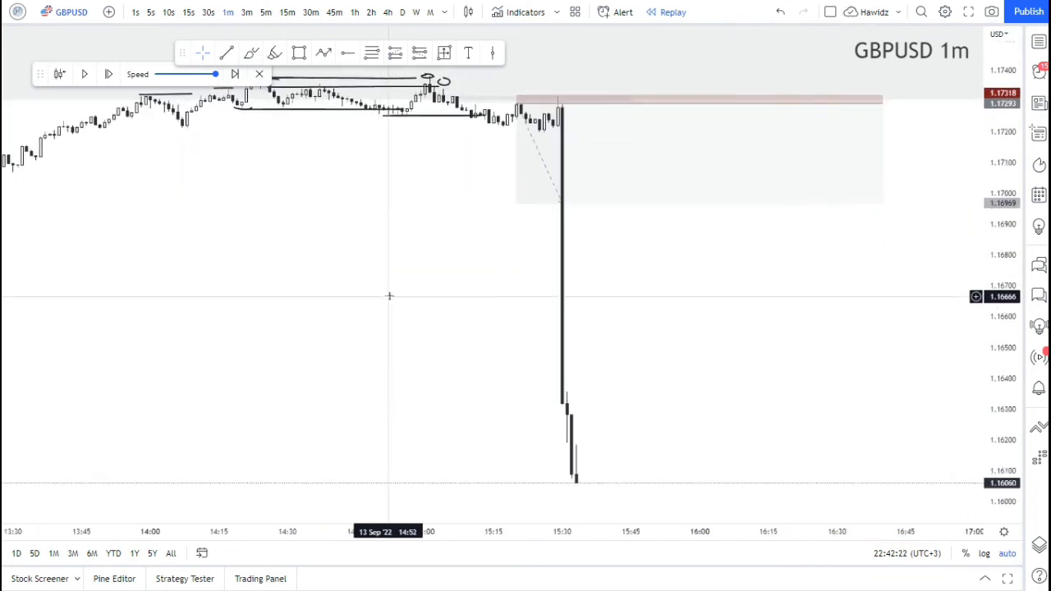
- Lower the short position's target to 1.16234, within the range of the sharp drop
scroll(738, 150, "down", 2)
left_click_drag(707, 202, 706, 429)
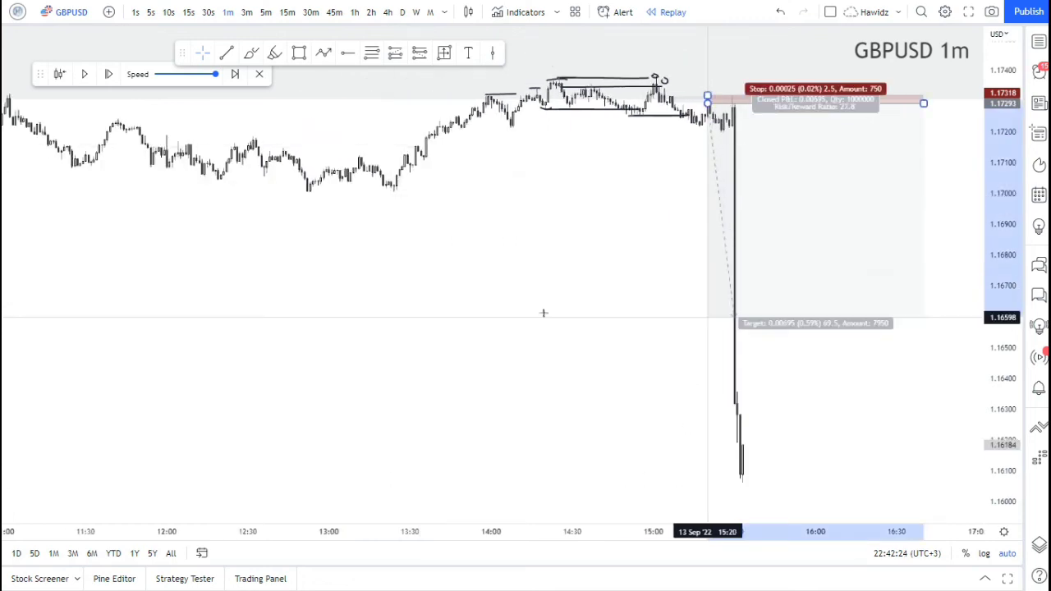
scroll(544, 313, "down", 2)
scroll(544, 313, "down", 3)
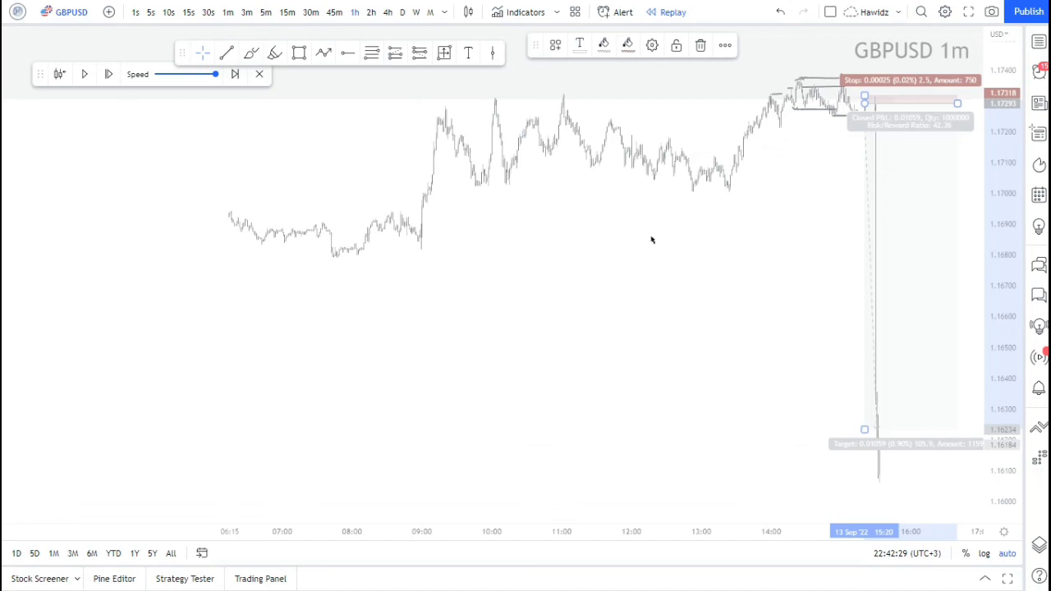
- Switch the chart to the 1-hour timeframe and extend the short position's end to about 14 September 08:00
scroll(657, 238, "up", 8)
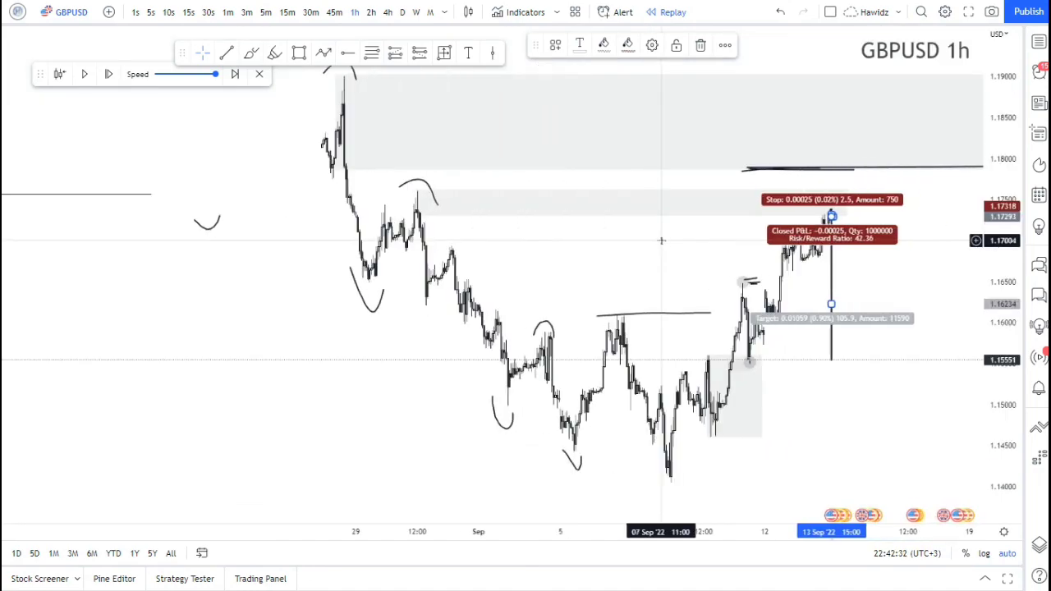
left_click(758, 192)
scroll(633, 99, "up", 2)
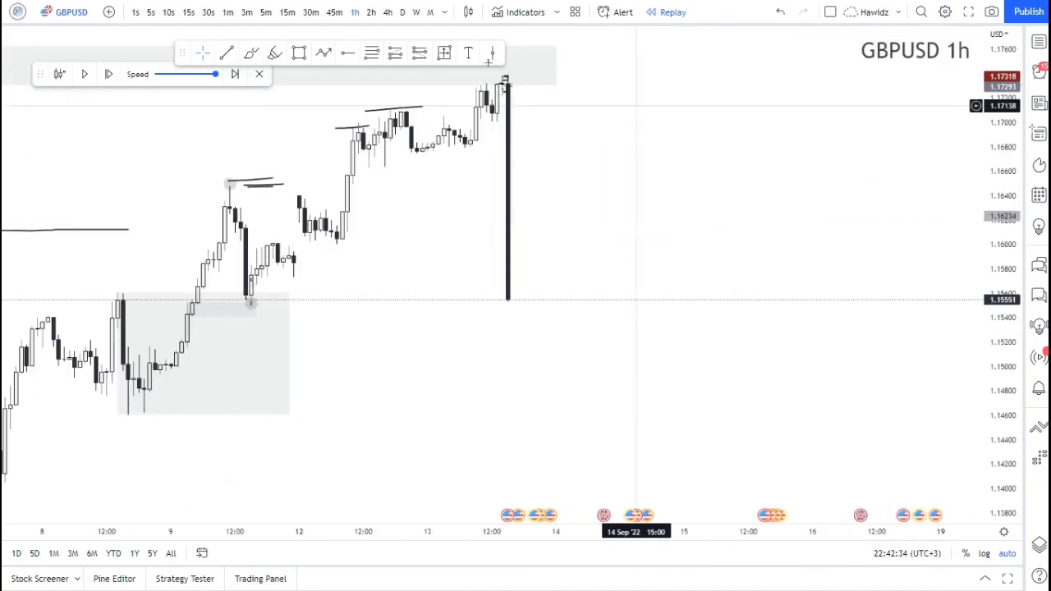
left_click(521, 88)
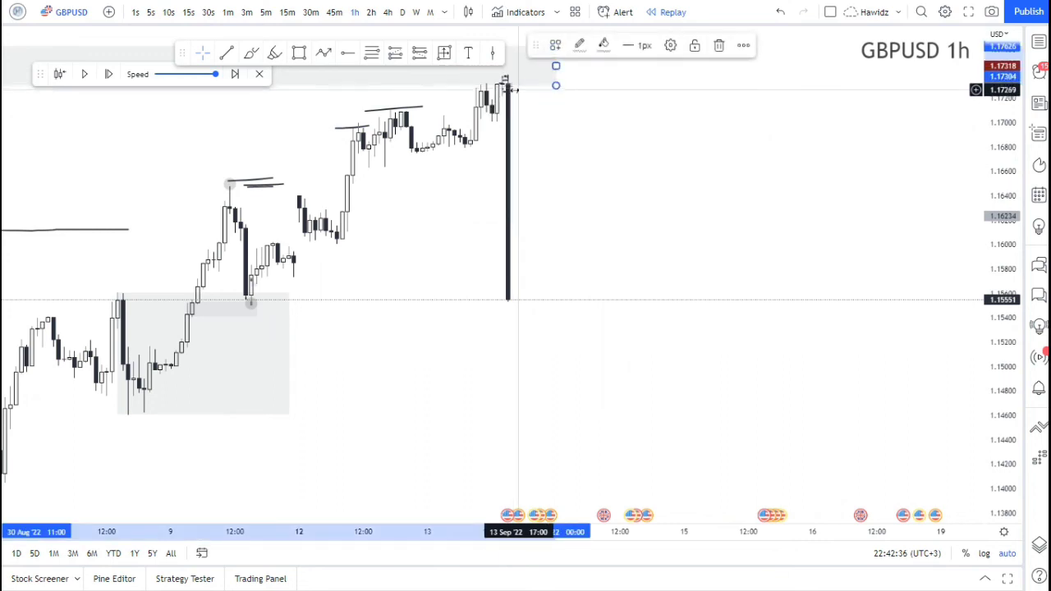
left_click_drag(600, 103, 604, 104)
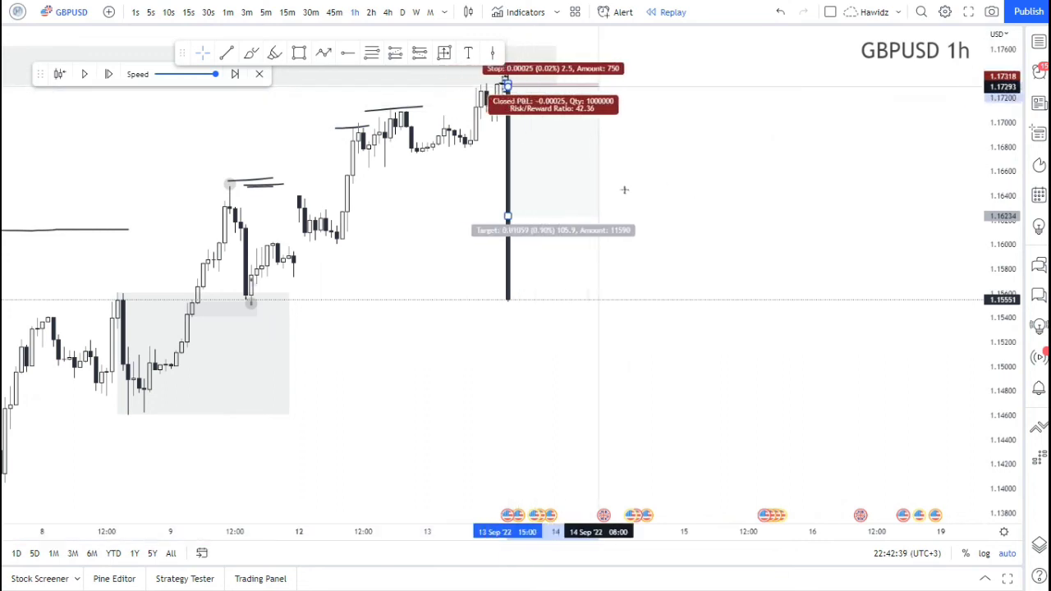
left_click(624, 189)
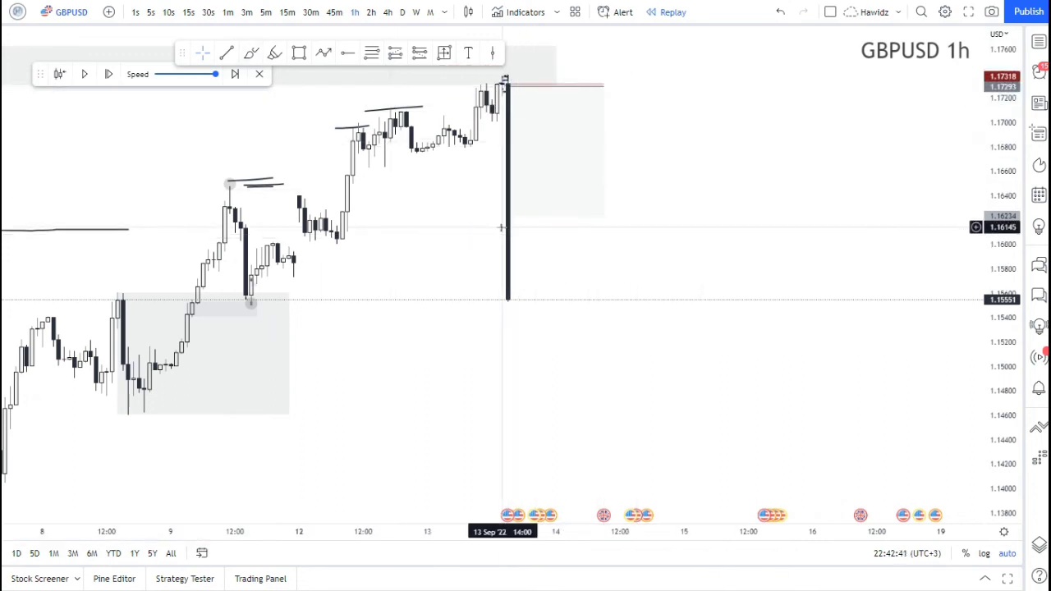
- Lower the short position's target to 1.15943, further down the 13 September hourly drop
left_click(537, 182)
left_click_drag(507, 218, 504, 253)
left_click(422, 242)
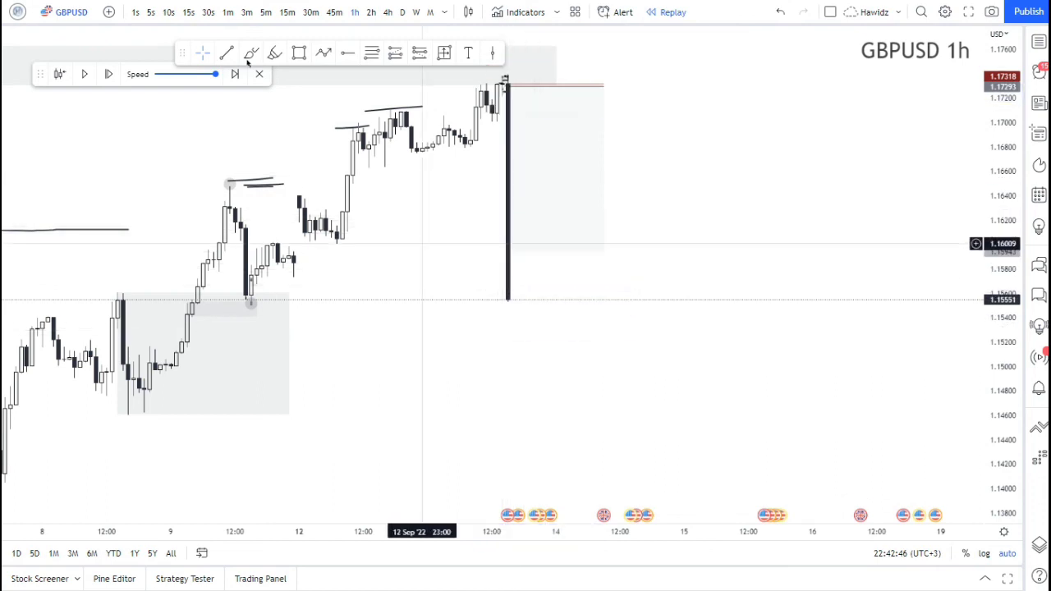
- Brush short horizontal lines under the early 12 September lows at about 1.1602 and just beneath at about 1.1593
left_click(251, 53)
mouse_move(307, 243)
left_mouse_down()
mouse_move(396, 241)
mouse_move(363, 251)
left_mouse_up()
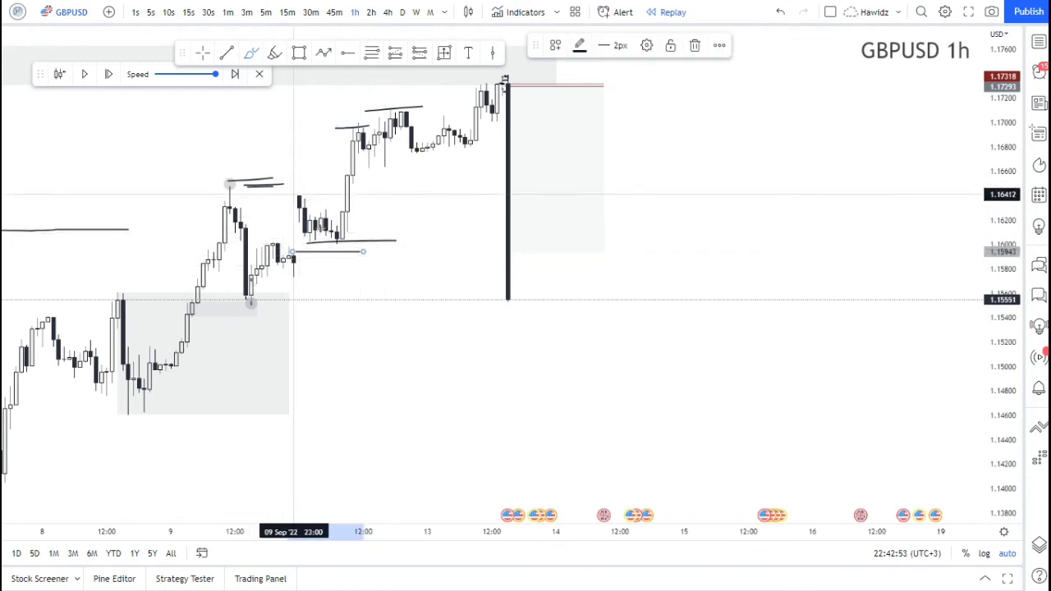
mouse_move(297, 197)
left_mouse_down()
mouse_move(345, 246)
mouse_move(363, 105)
mouse_move(486, 76)
left_mouse_up()
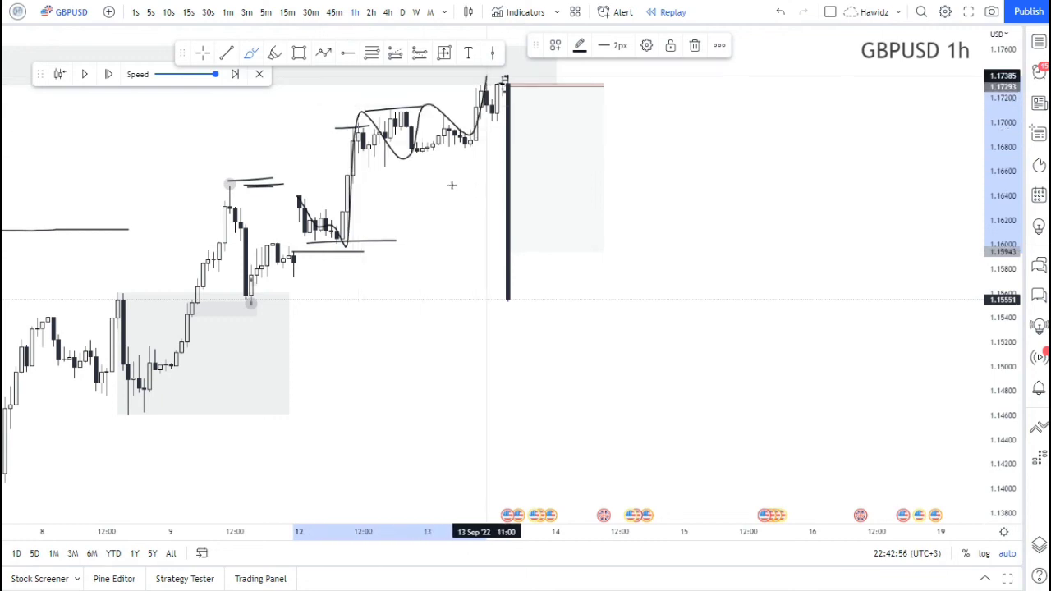
key("ctrl+z")
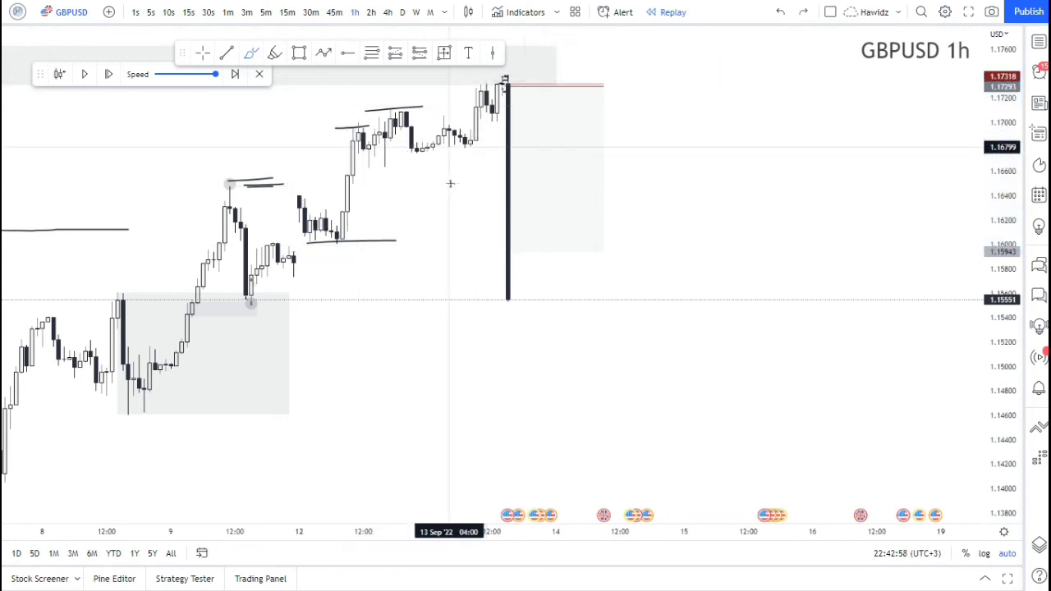
left_click_drag(315, 255, 337, 253)
key("ctrl+z")
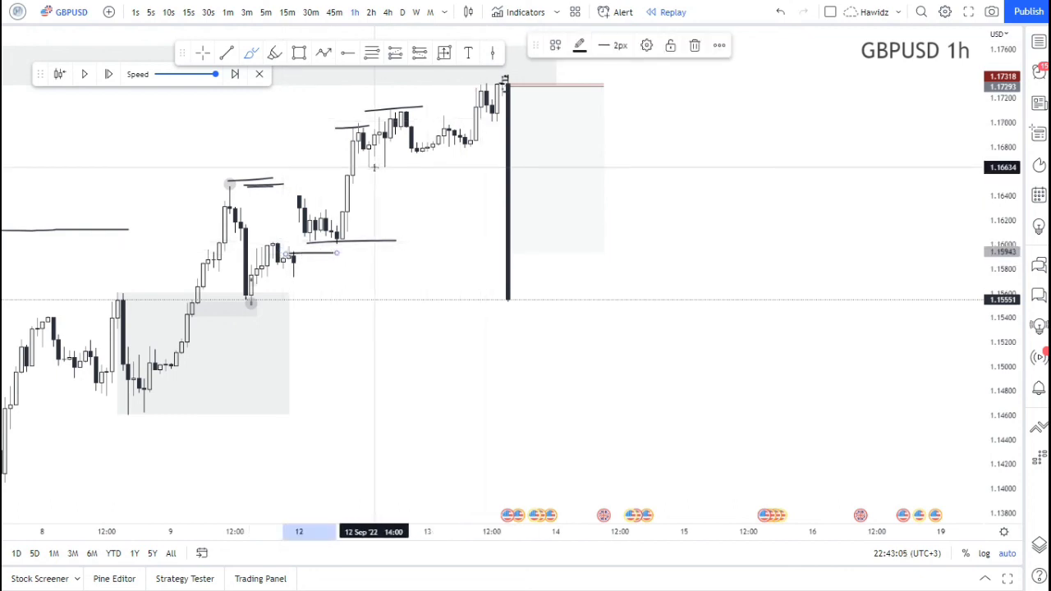
- Brush horizontal lines at the 12 September swing low near 1.1663, near 1.1590, and at the 9 September low near 1.1555
left_click_drag(380, 168, 492, 169)
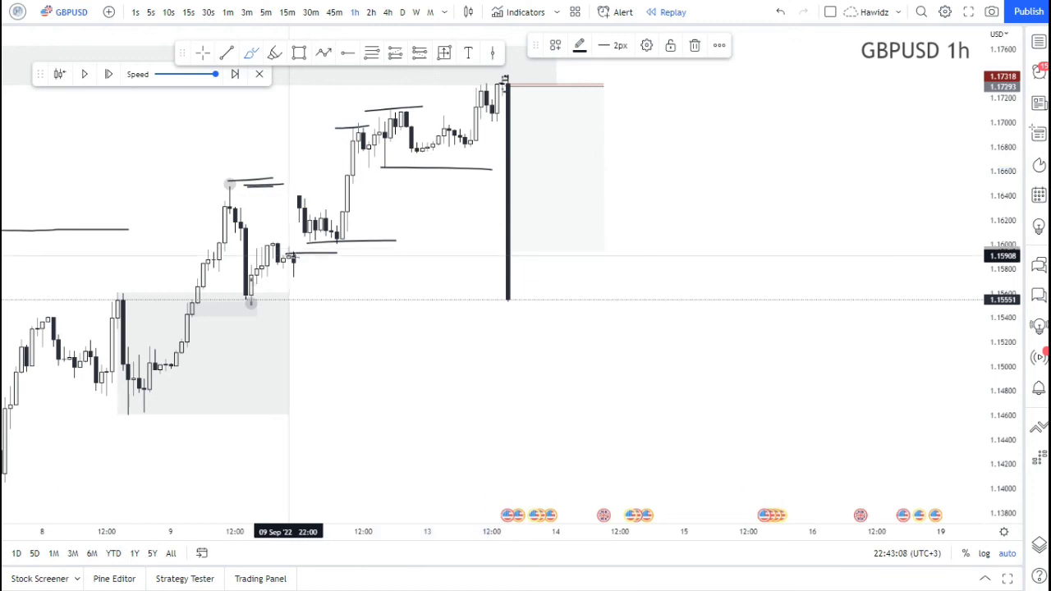
left_click_drag(293, 257, 454, 257)
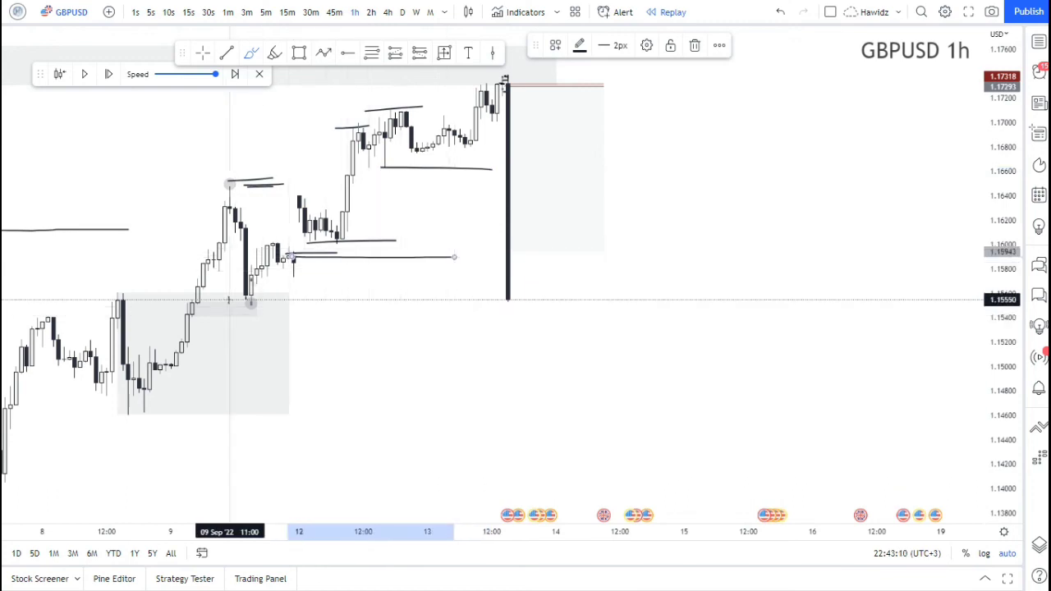
left_click_drag(237, 302, 347, 301)
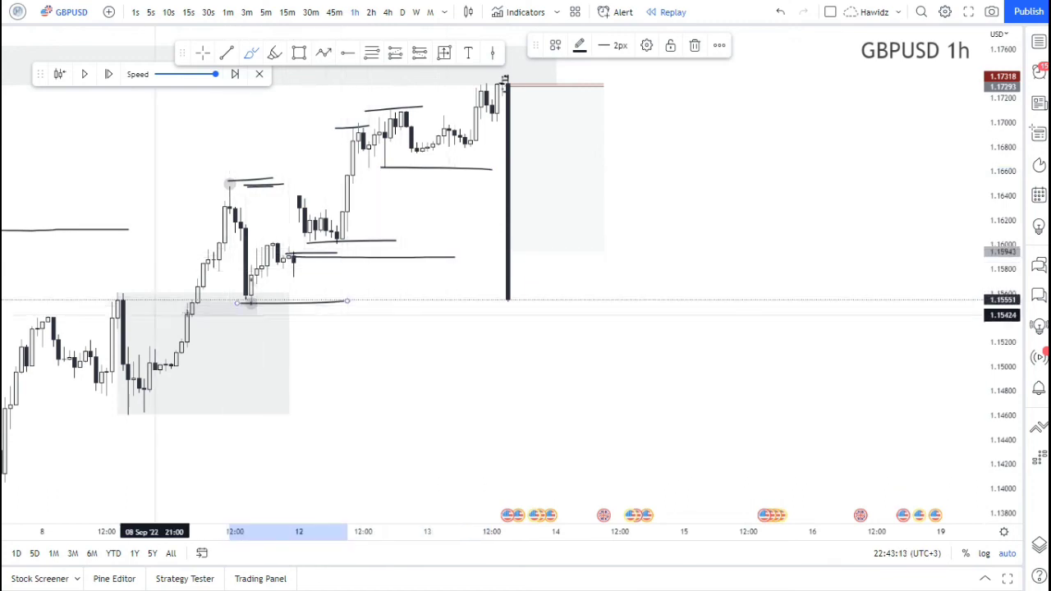
- Brush horizontal lines below the grey demand zone at about 1.1458 and at the 7 September low's level near 1.1406
scroll(216, 337, "down", 2)
scroll(216, 337, "down", 1)
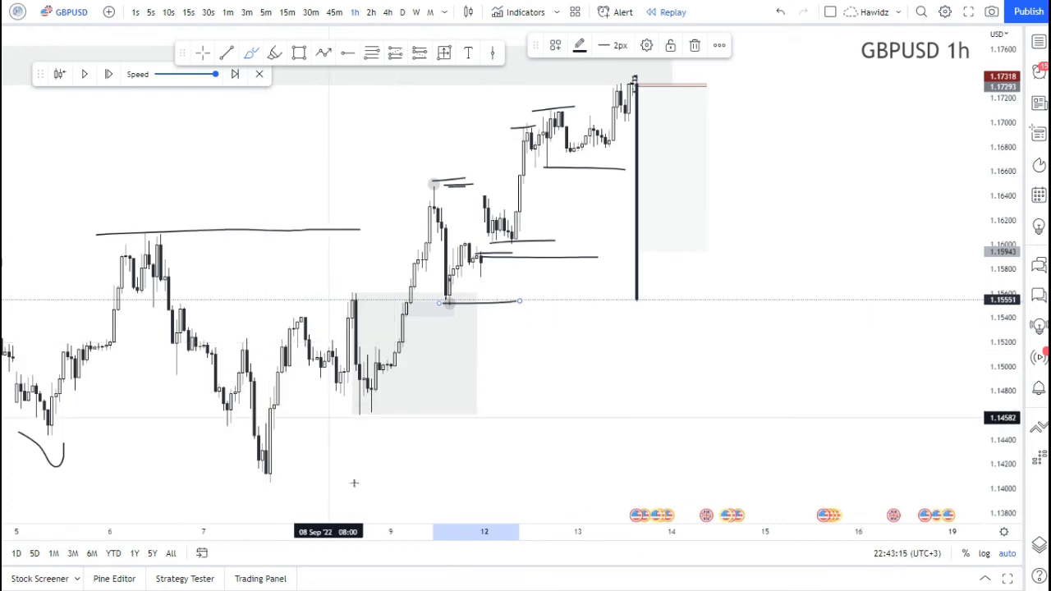
left_click_drag(341, 419, 449, 422)
left_click_drag(233, 481, 379, 480)
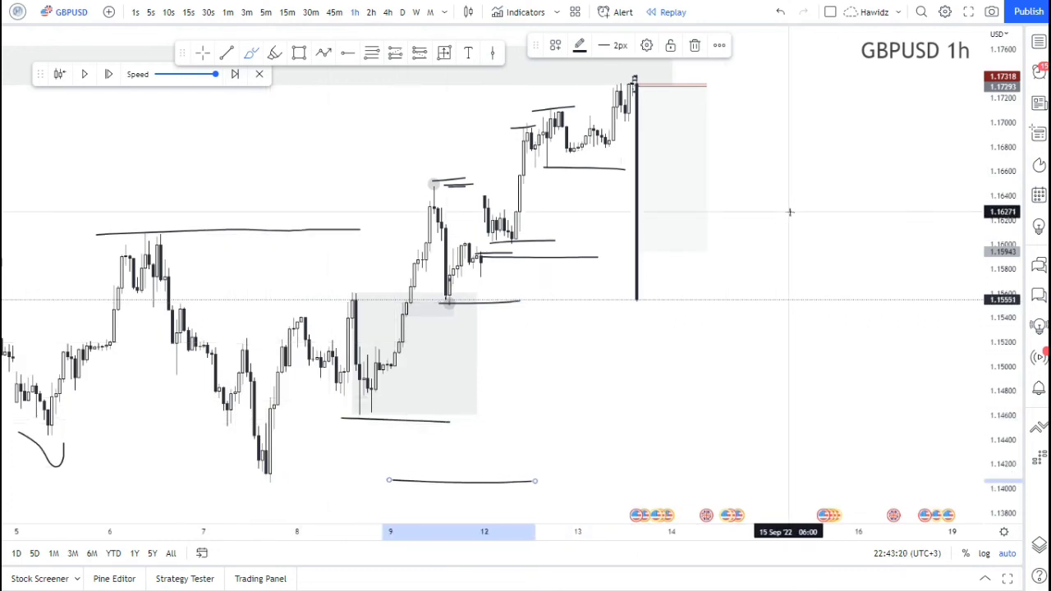
- Shift the short position to entry 1.17308 with target 1.15958, and advance the 1-hour replay to the latest candle on 14 September
right_click(815, 182)
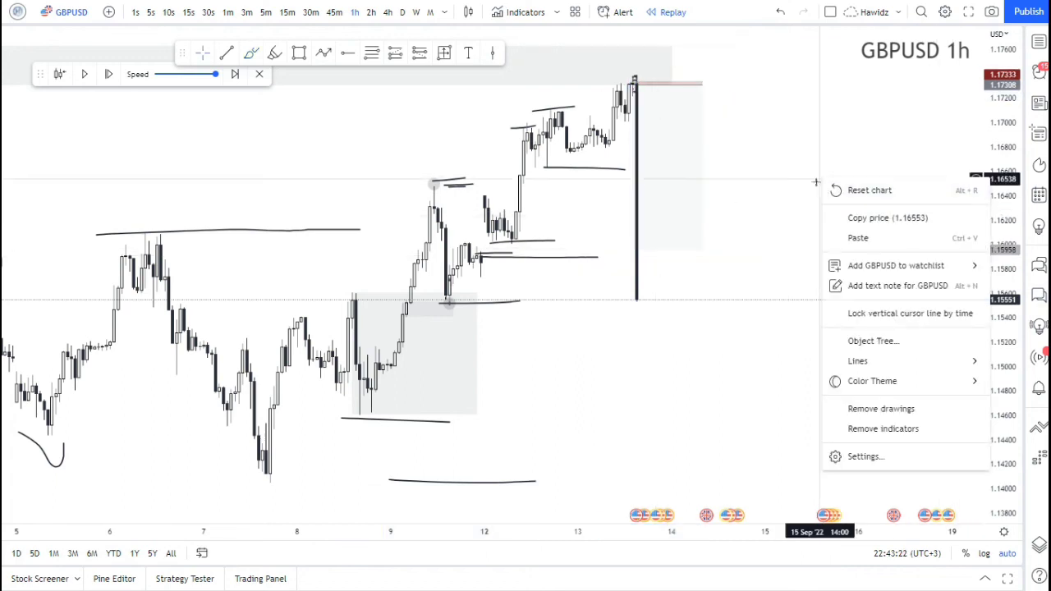
left_click(795, 125)
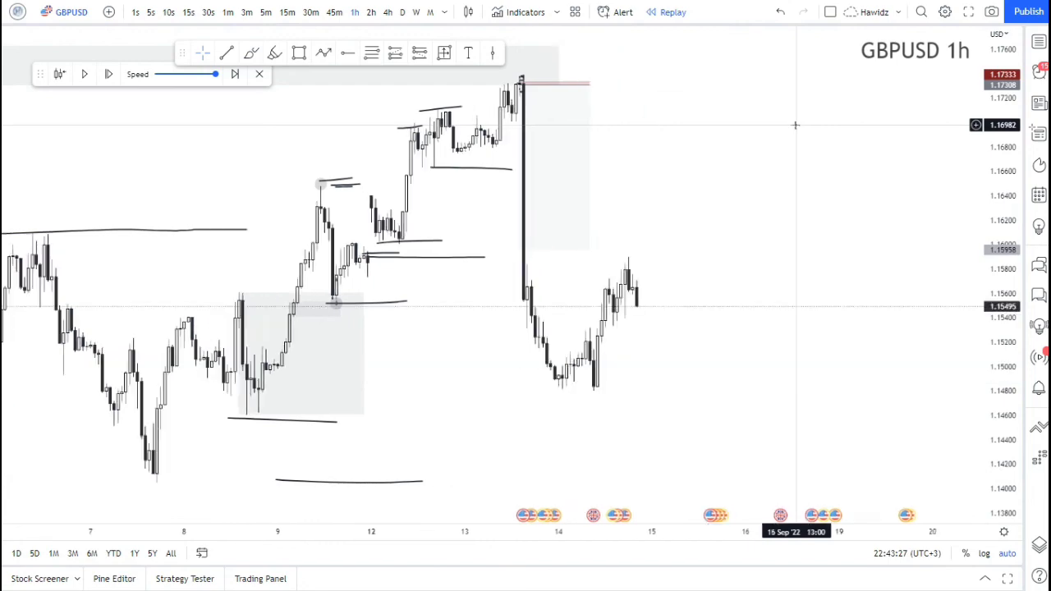
scroll(796, 128, "left", 5)
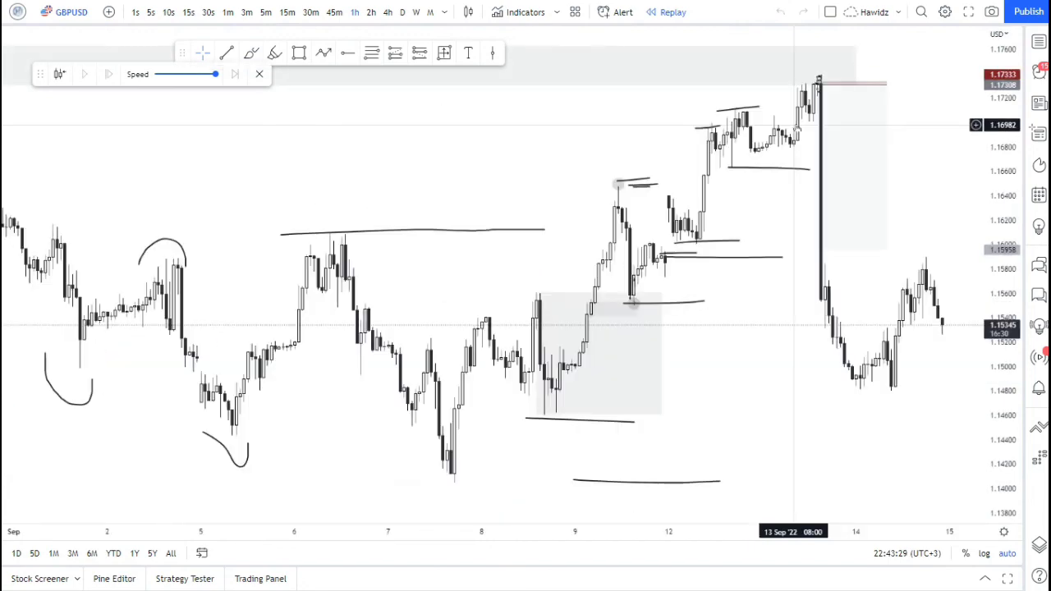
- Examine how the hourly drop from the supply zone played out against the marked lows and the short position
scroll(739, 249, "up", 5)
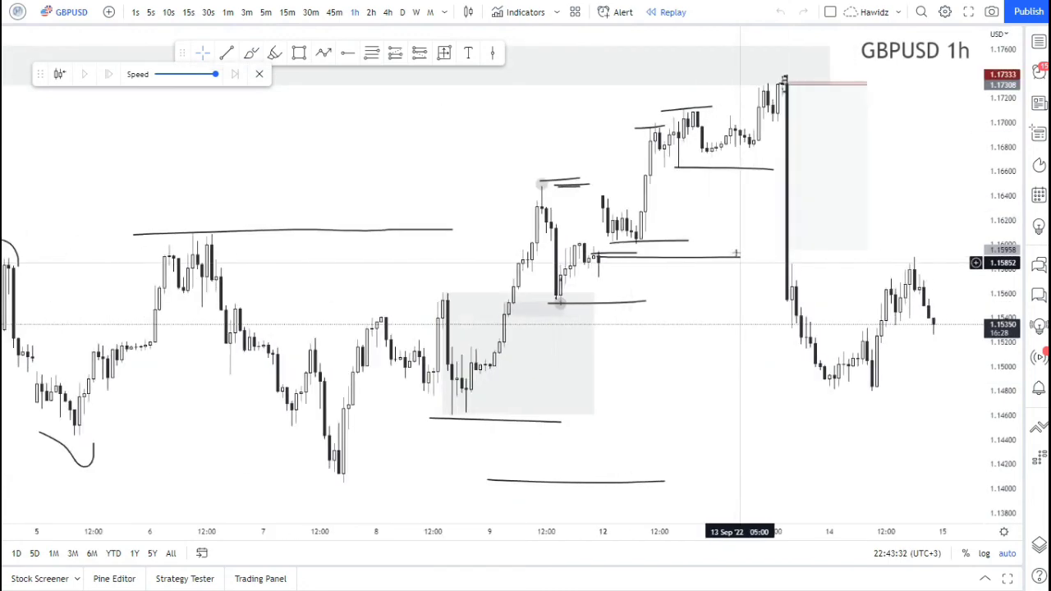
scroll(739, 248, "down", 5)
scroll(665, 179, "down", 5)
left_click_drag(654, 178, 526, 167)
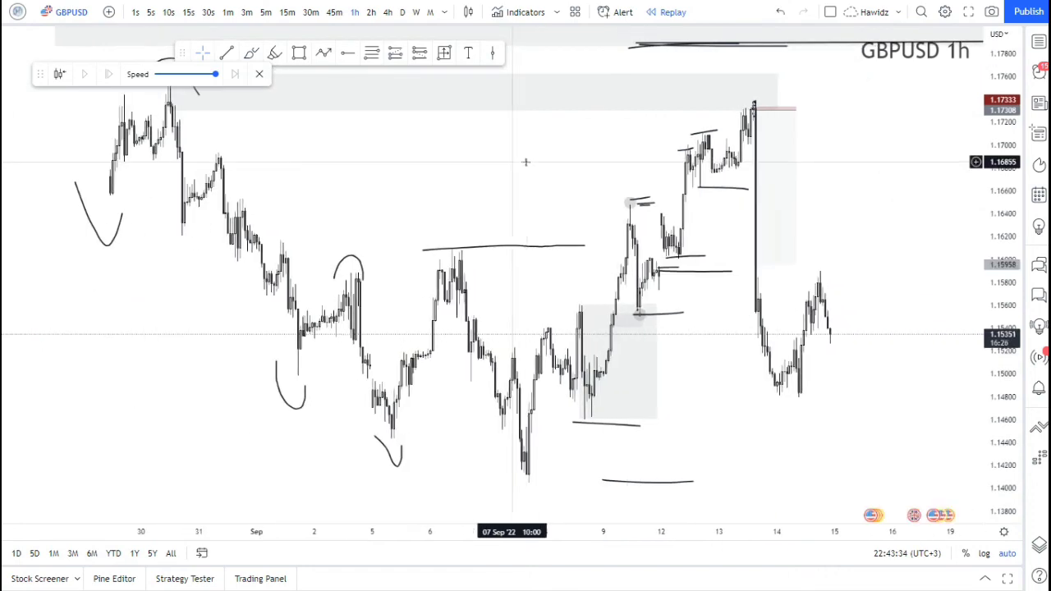
scroll(587, 154, "up", 4)
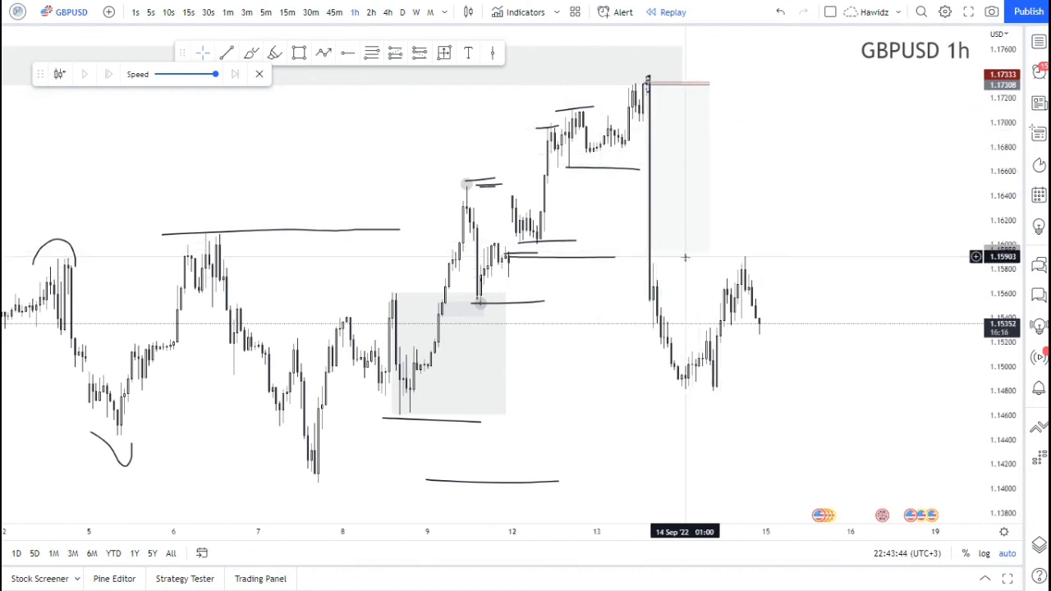
scroll(804, 161, "up", 2)
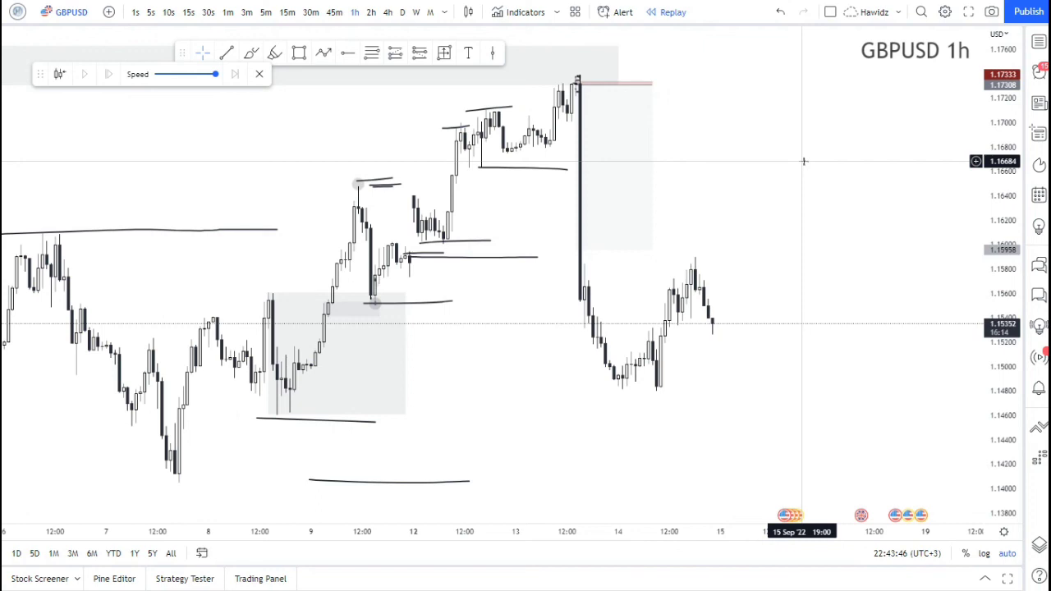